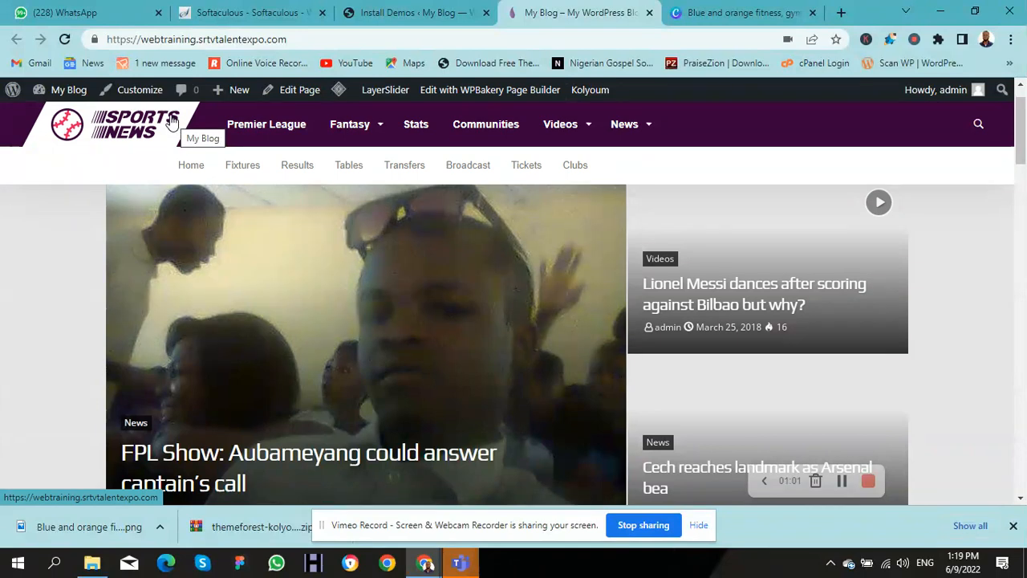
Step: Open the Customizer from the admin bar in a new browser tab and switch to that tab
right_click(136, 95)
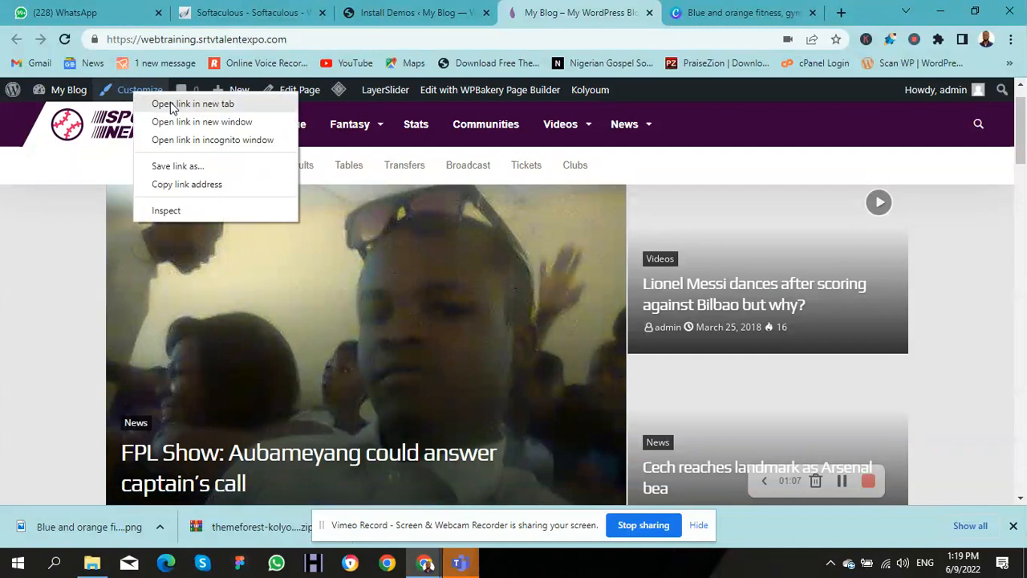
click(161, 101)
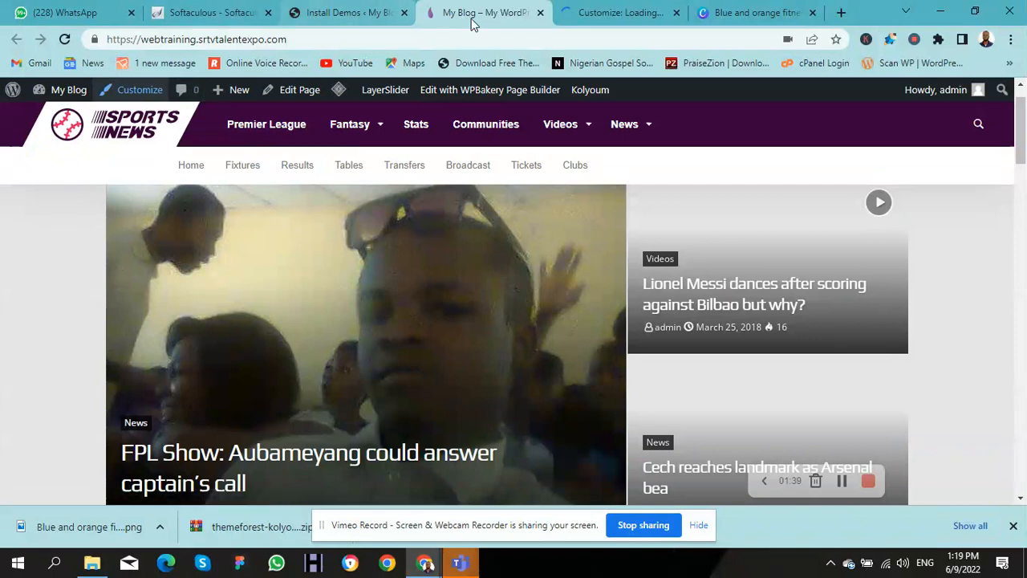
click(561, 9)
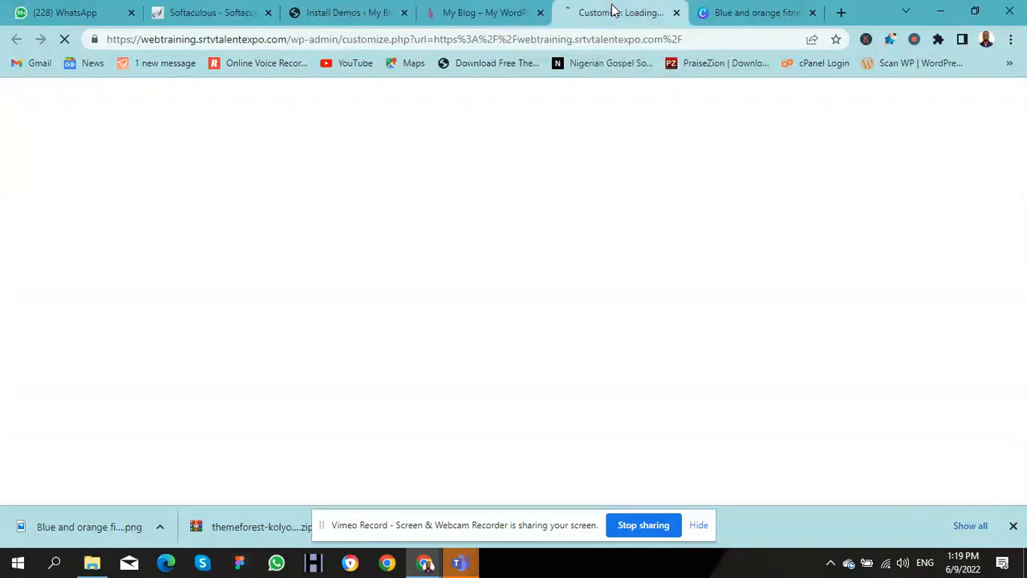
Step: Scroll through the live My Blog site, then switch to the loaded Customize: My Blog tab
click(486, 13)
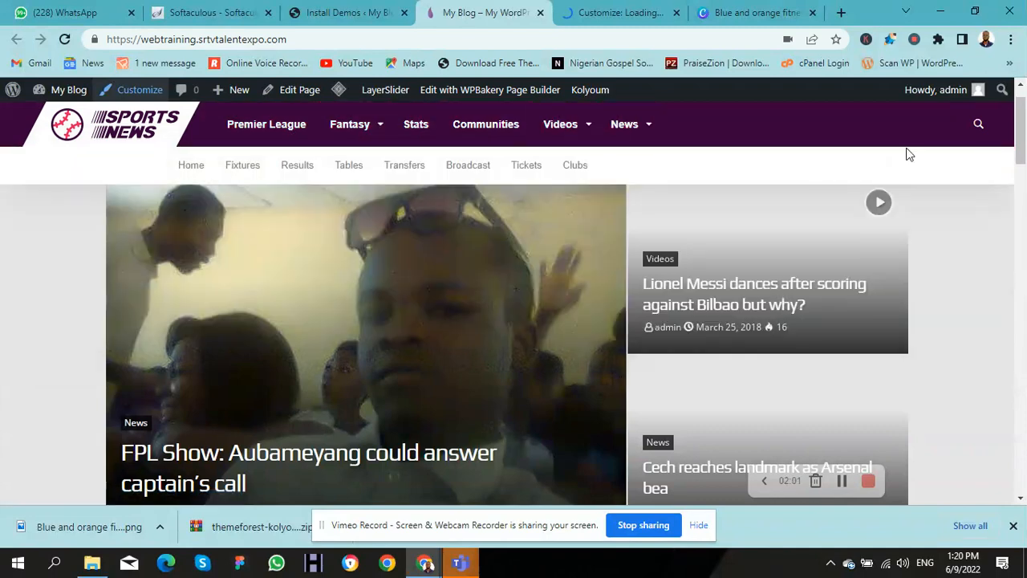
drag(1023, 145, 1019, 481)
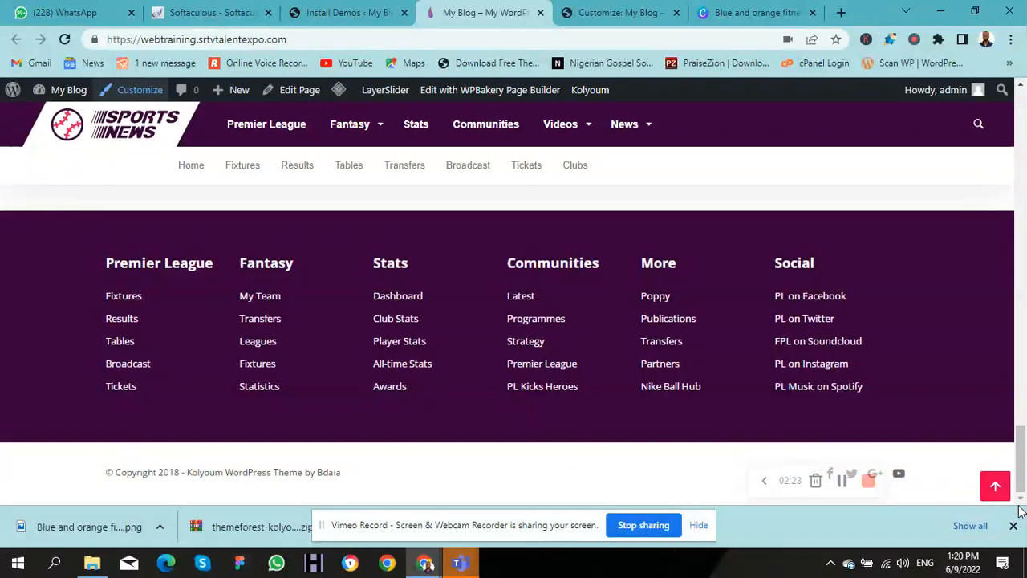
drag(1022, 491, 946, 125)
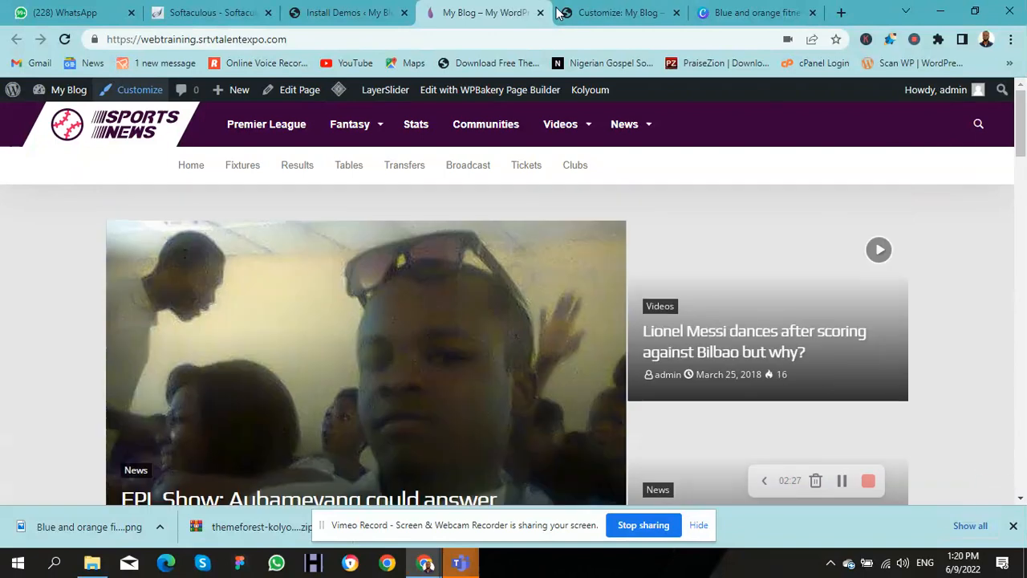
click(564, 13)
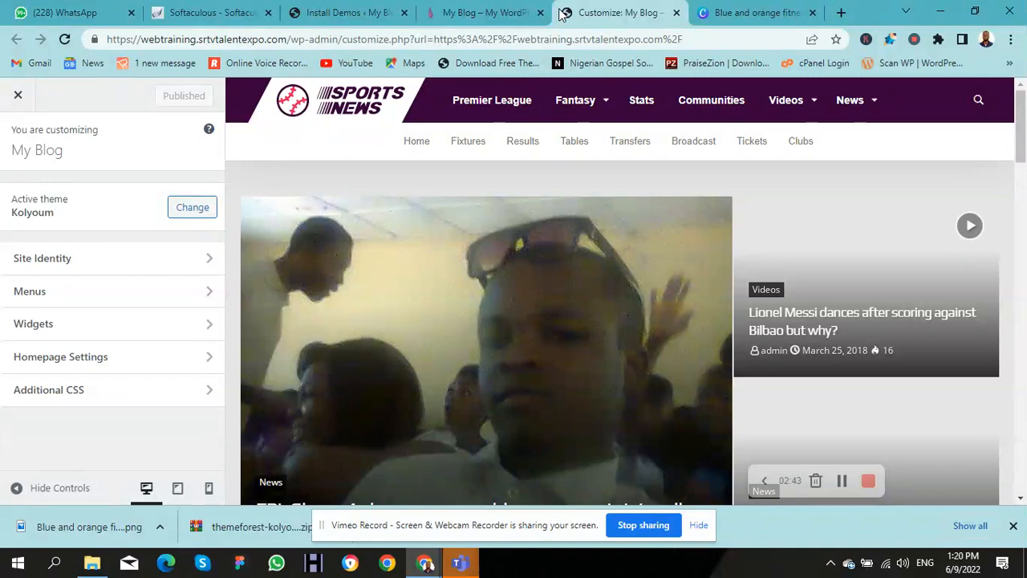
Step: In Site Identity, set the title 'MM Blog' and tagline 'Digital Sport', then open the site icon picker
click(75, 264)
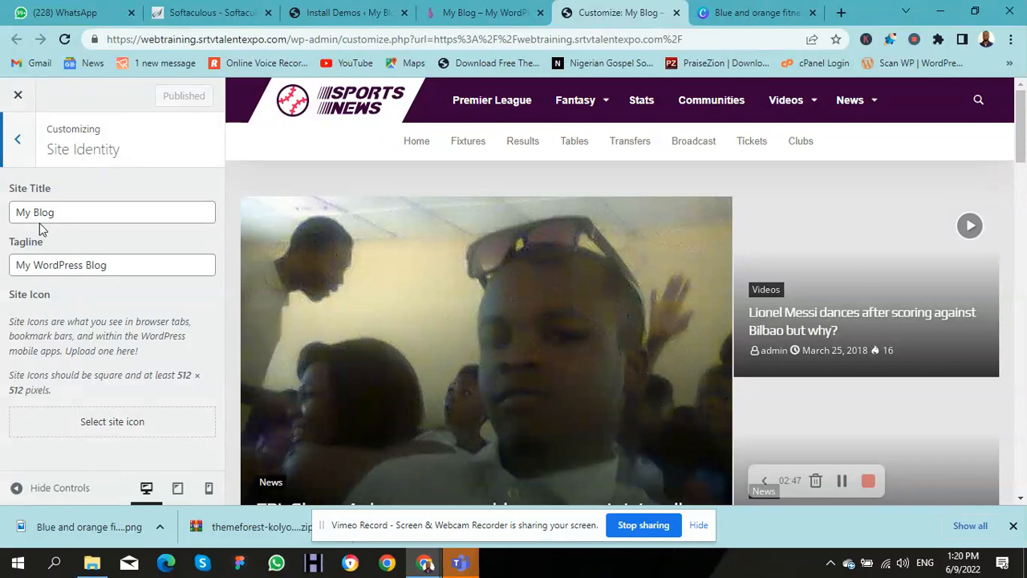
triple_click(44, 212)
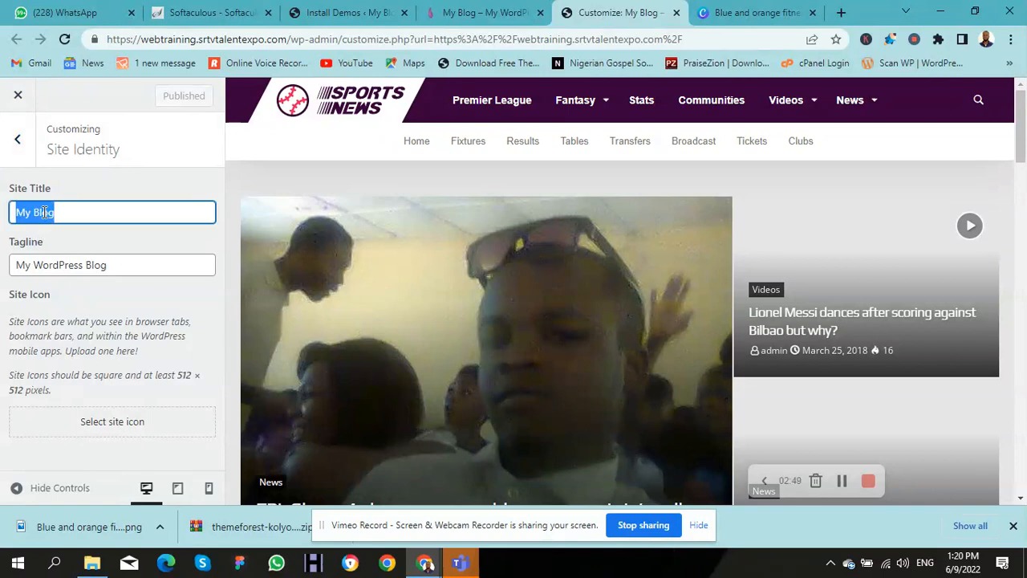
text(MM )
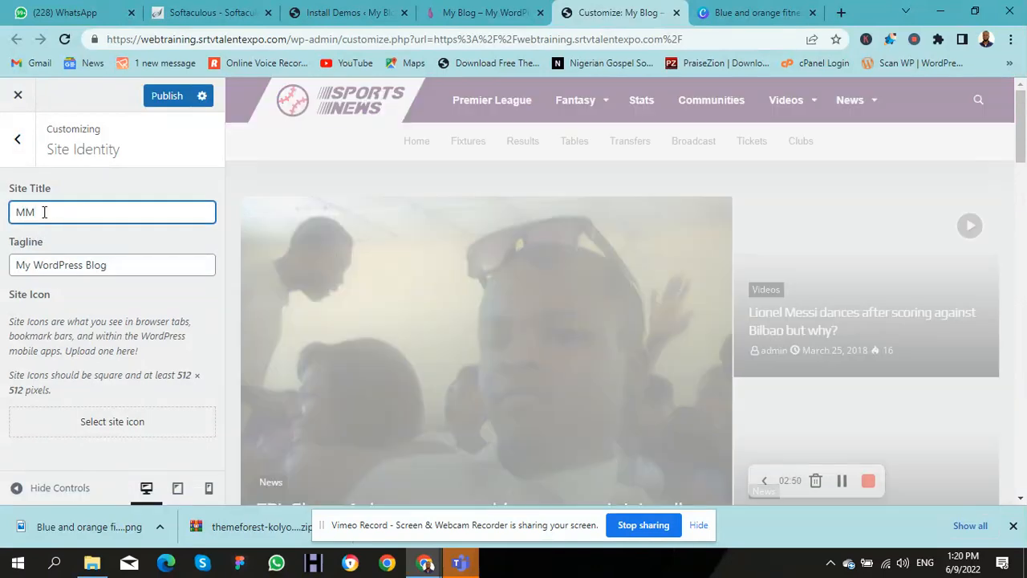
text(Blog)
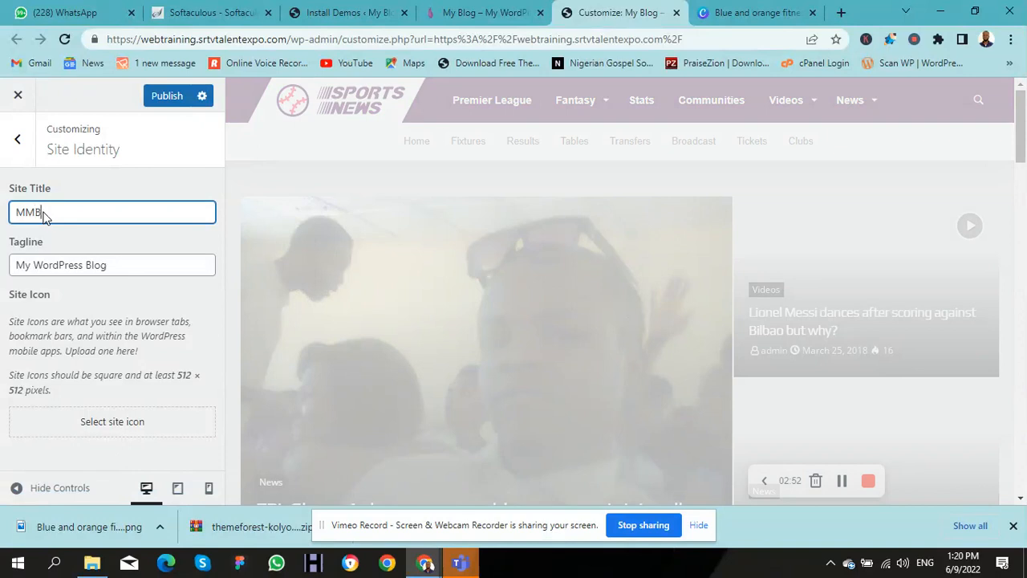
triple_click(59, 265)
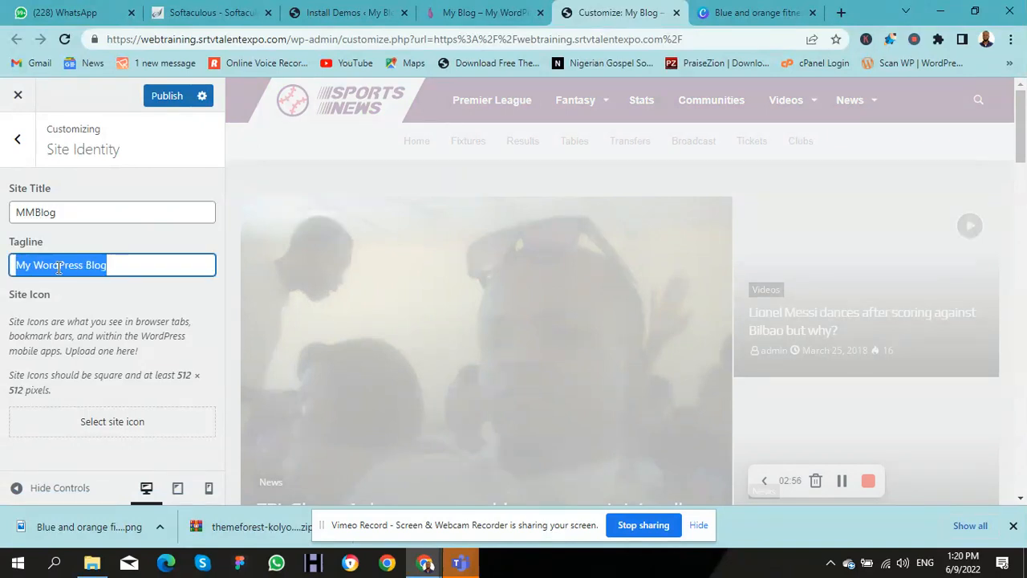
text(Sp)
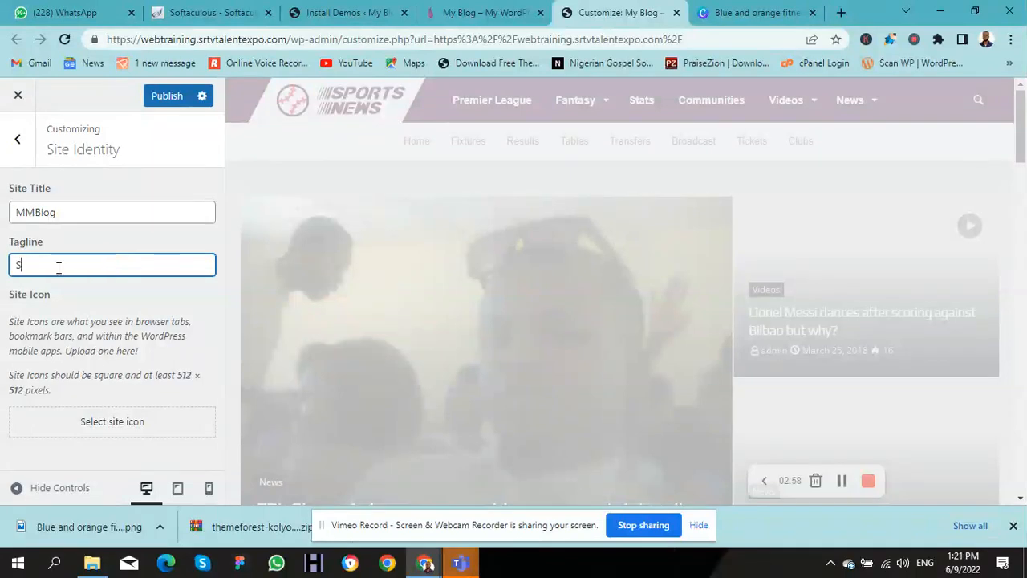
key(BackSpace)
key(BackSpace)
text(Digital Sport)
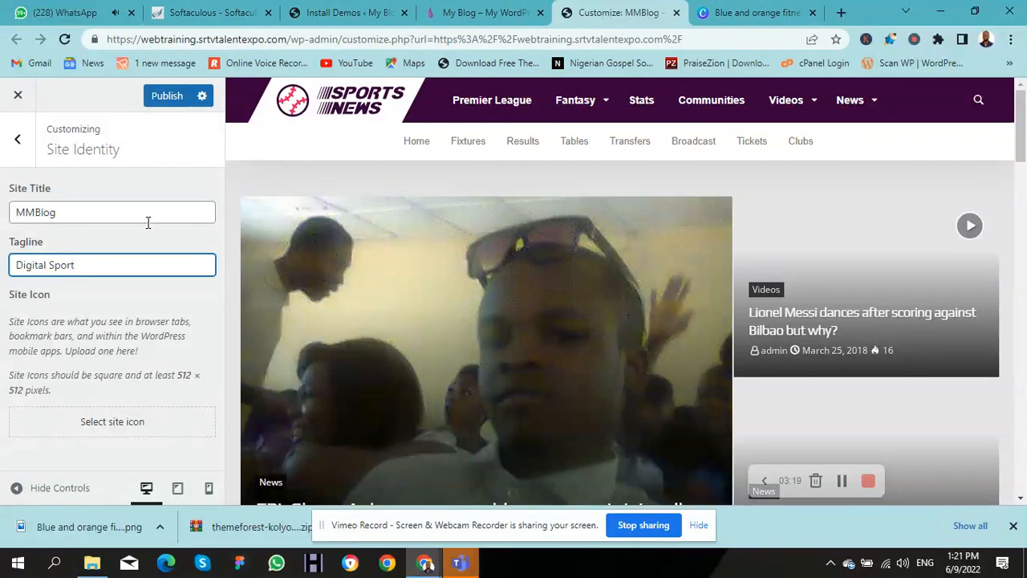
click(126, 425)
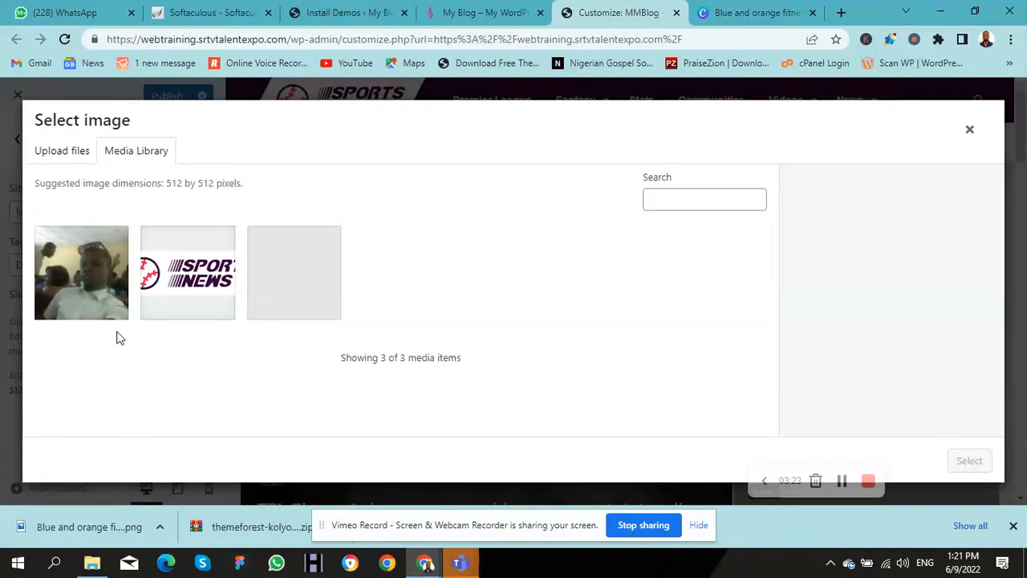
Step: Upload the MMBLOG fitness logo from Downloads and set it as the site icon, skipping cropping
click(76, 160)
click(495, 330)
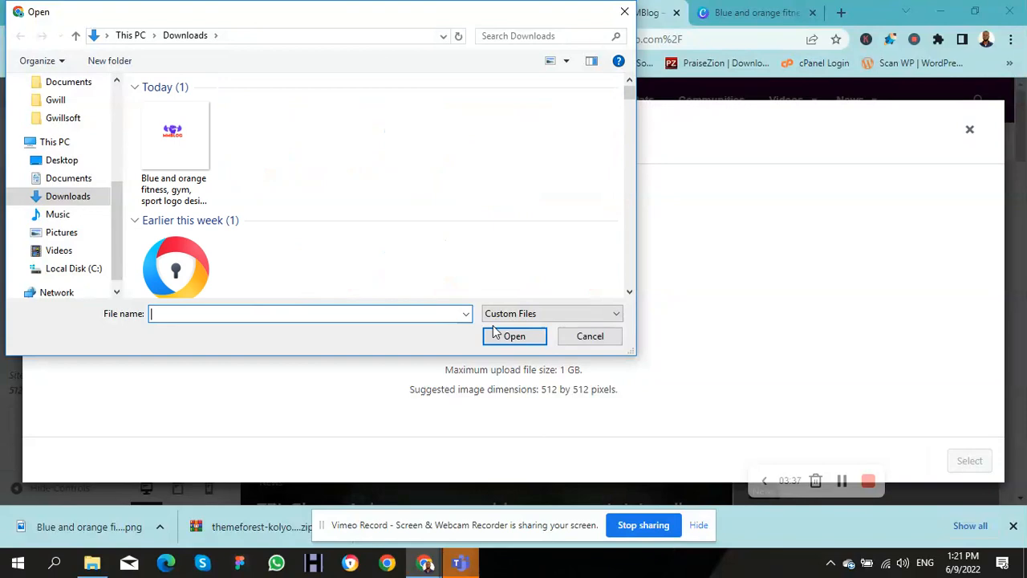
click(190, 146)
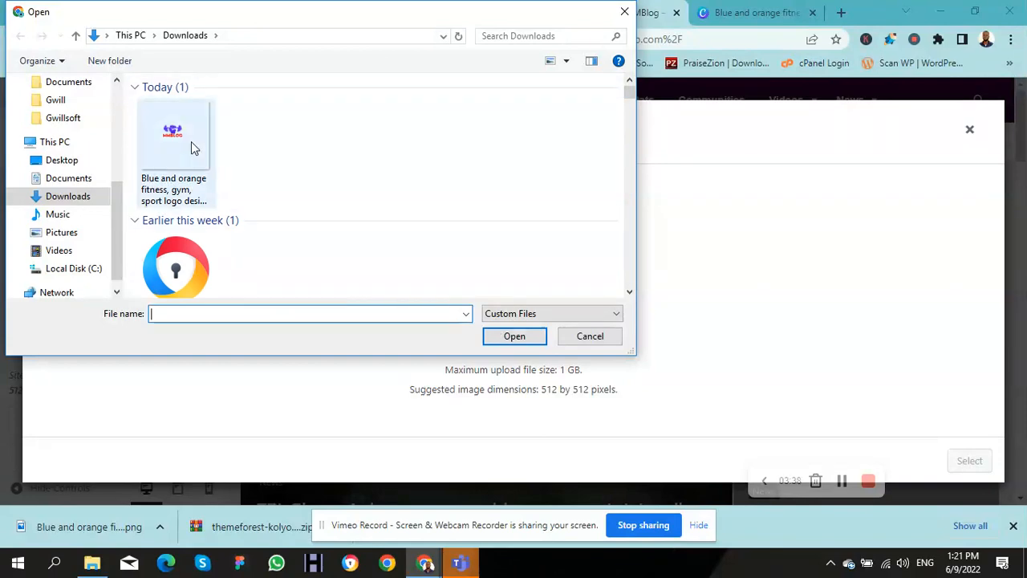
click(514, 336)
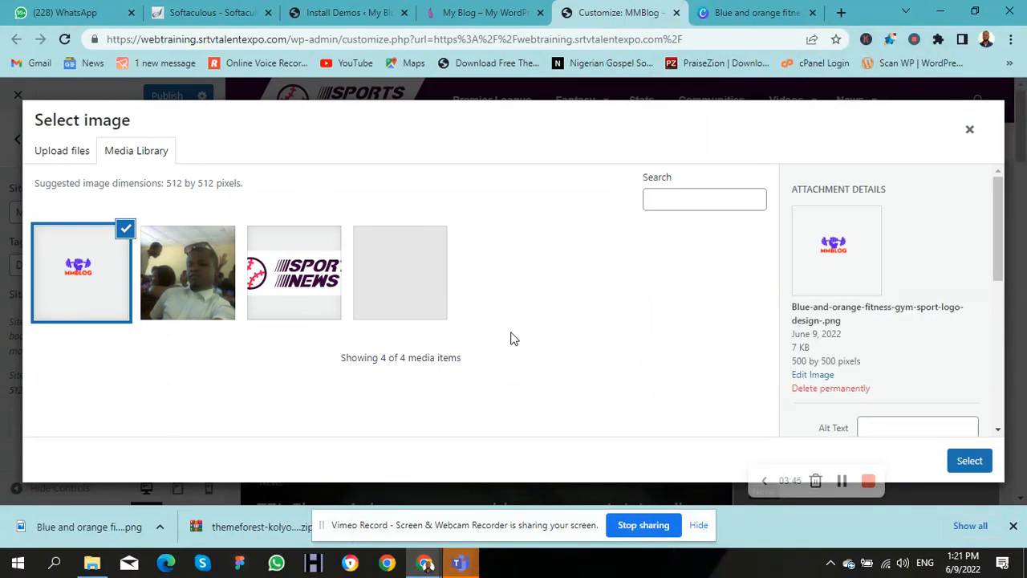
click(969, 461)
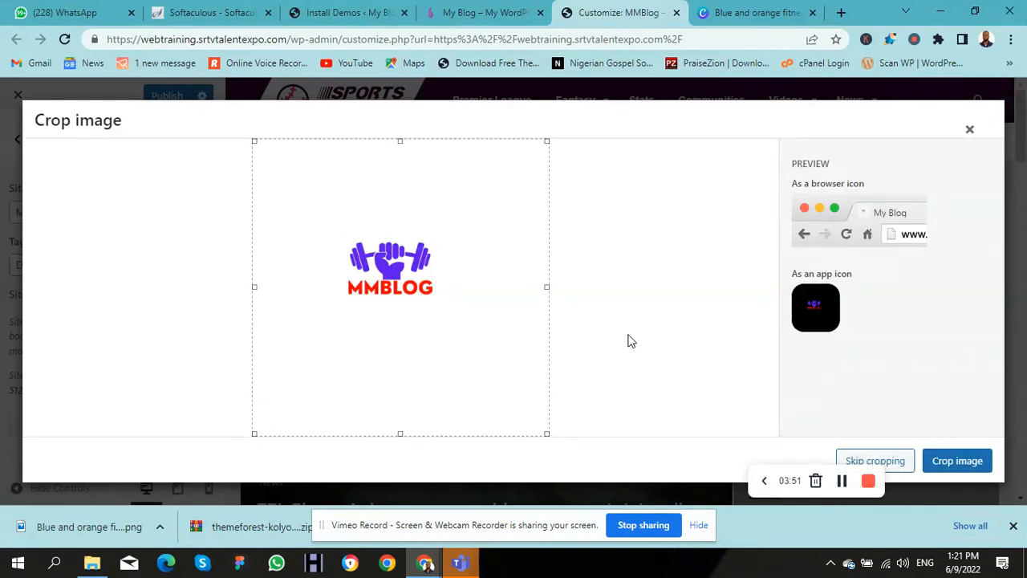
click(896, 471)
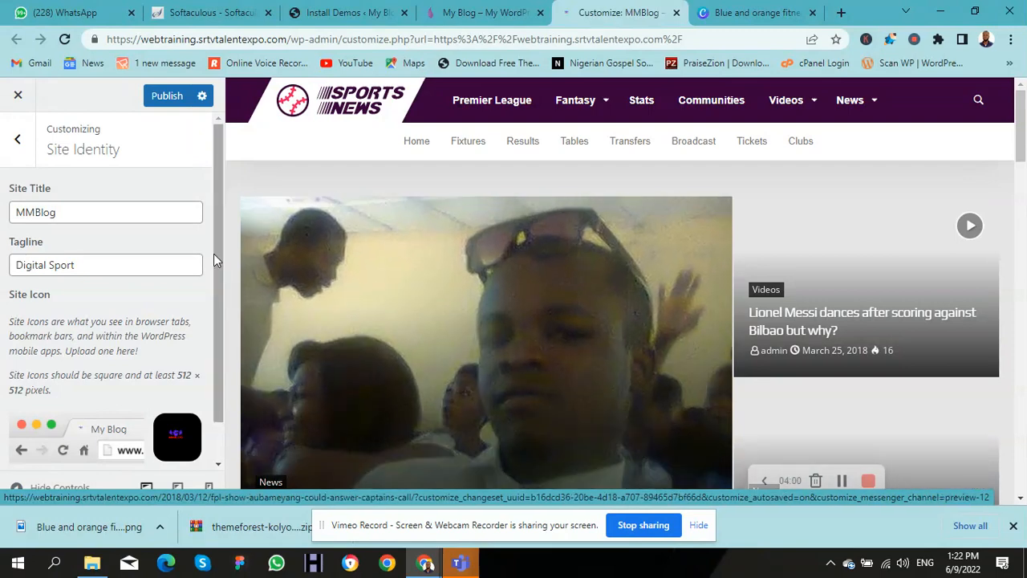
Step: Publish the MM Blog title, Digital Sport tagline and new icon, then go back to the main Customizer options
drag(215, 253, 224, 336)
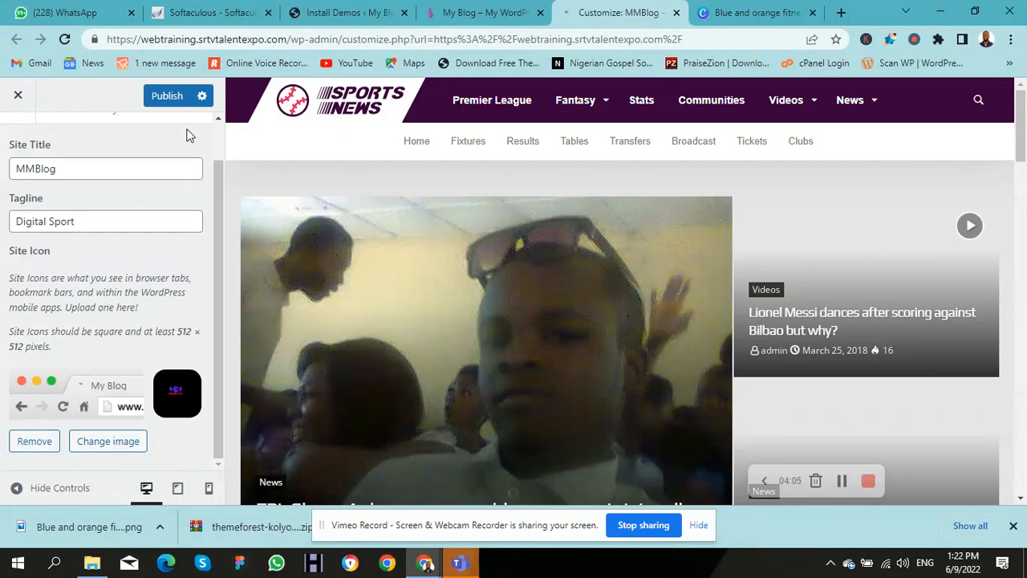
click(166, 103)
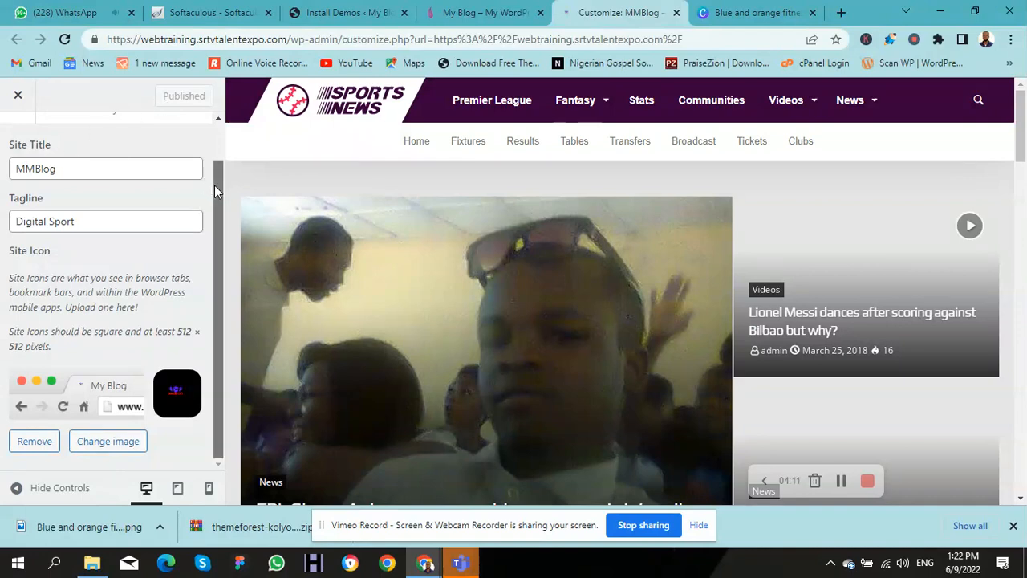
drag(214, 185, 218, 148)
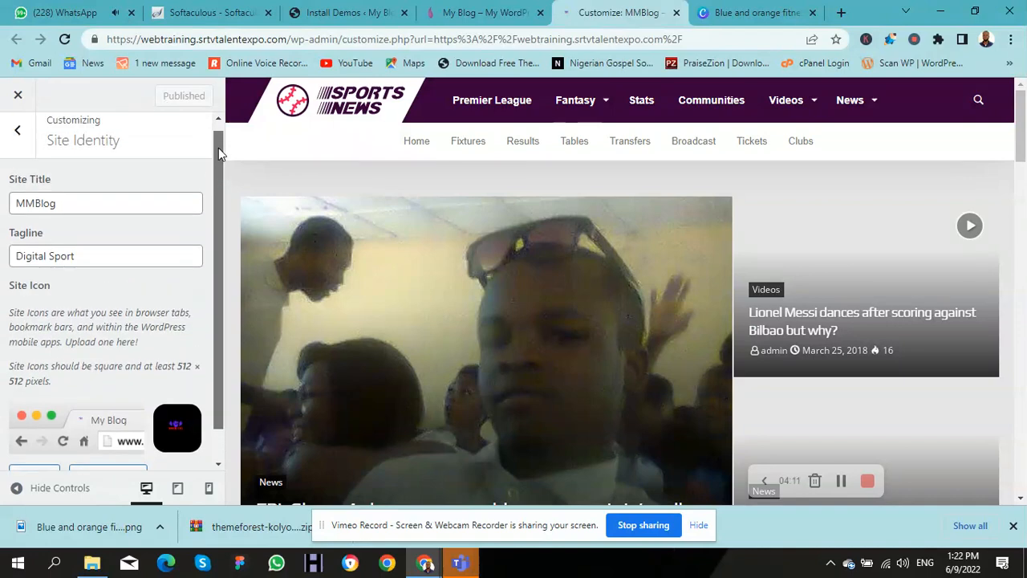
click(10, 145)
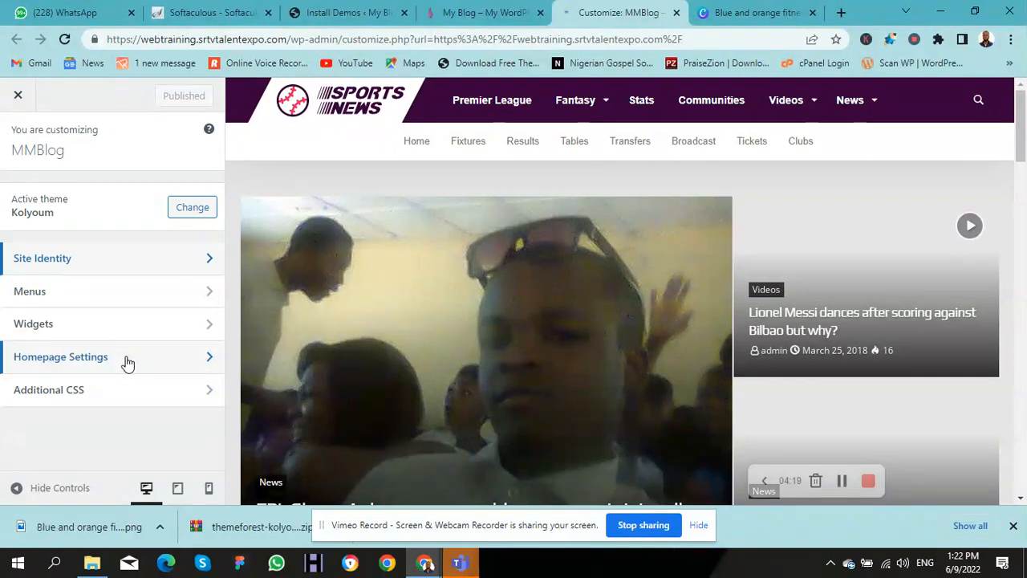
Step: Open the Menus panel, review the live site's footer menus, then return to the Customizer
click(53, 291)
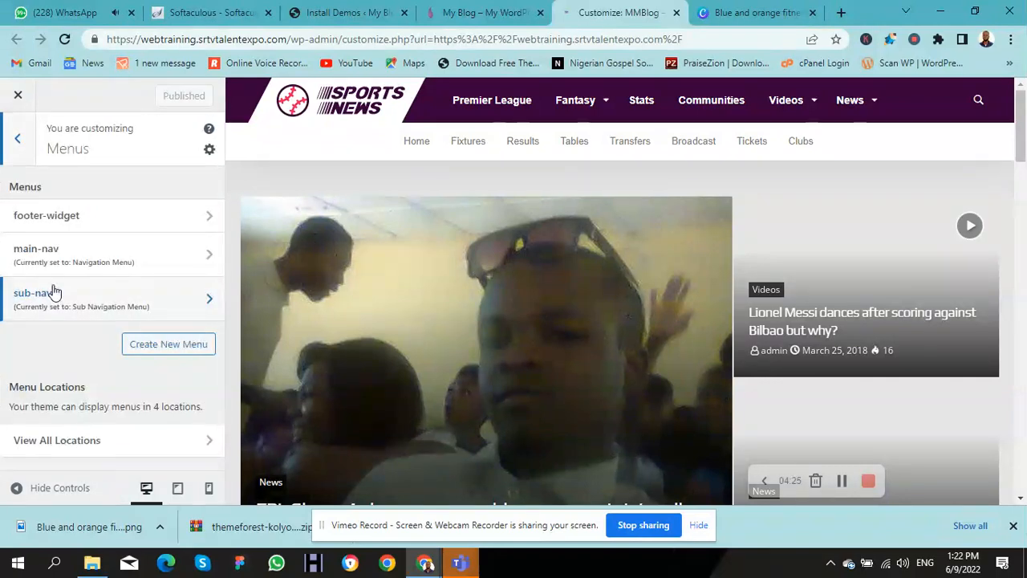
click(458, 15)
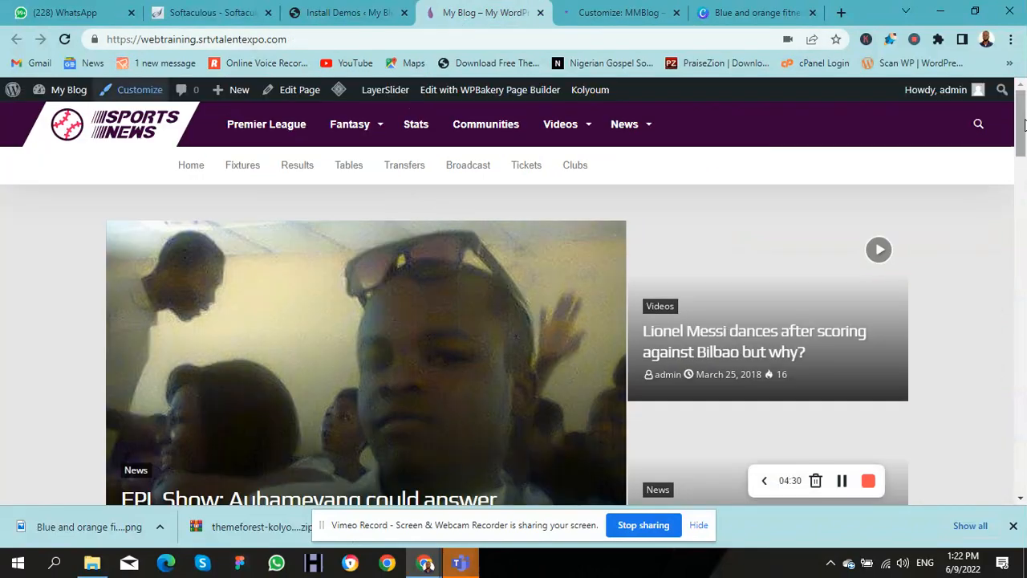
drag(1021, 125, 1025, 475)
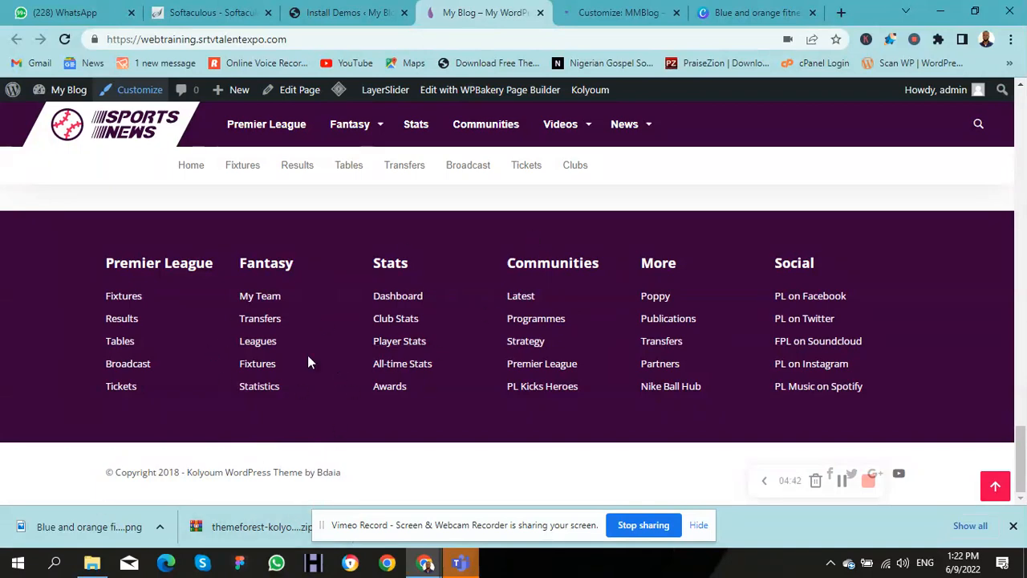
click(583, 21)
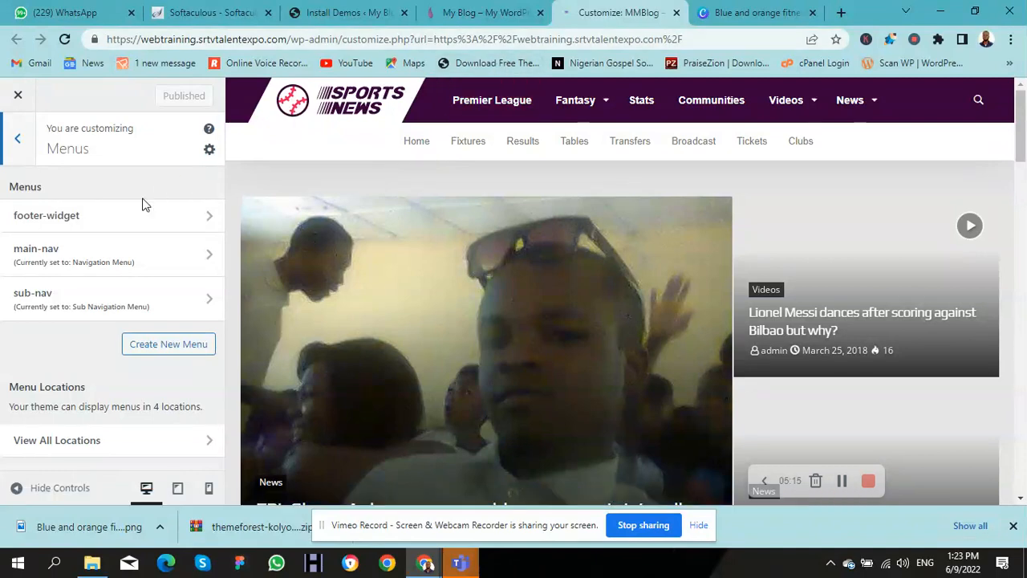
Step: Open the main-nav menu and show the list of pages and categories available to add
click(76, 259)
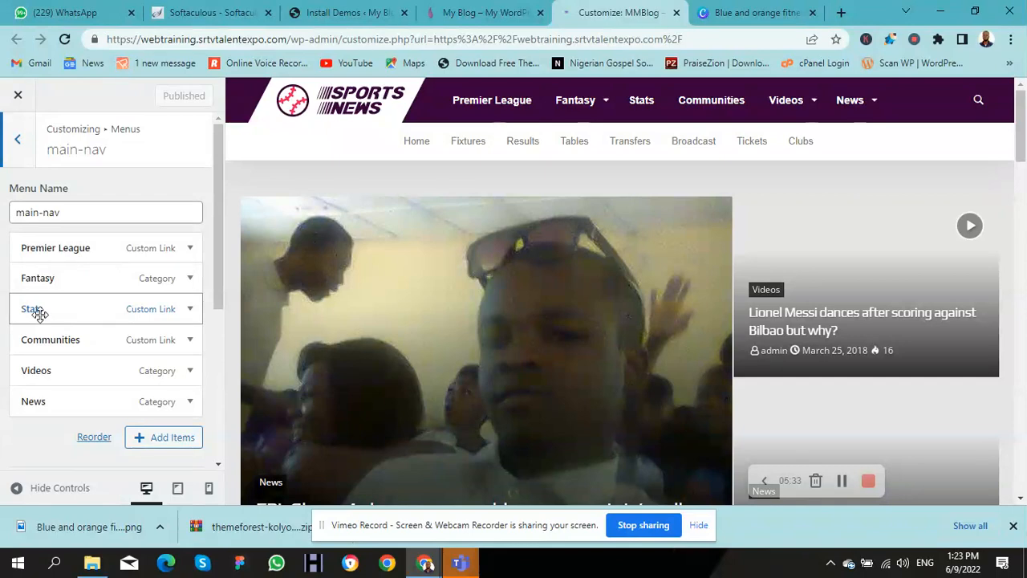
click(174, 446)
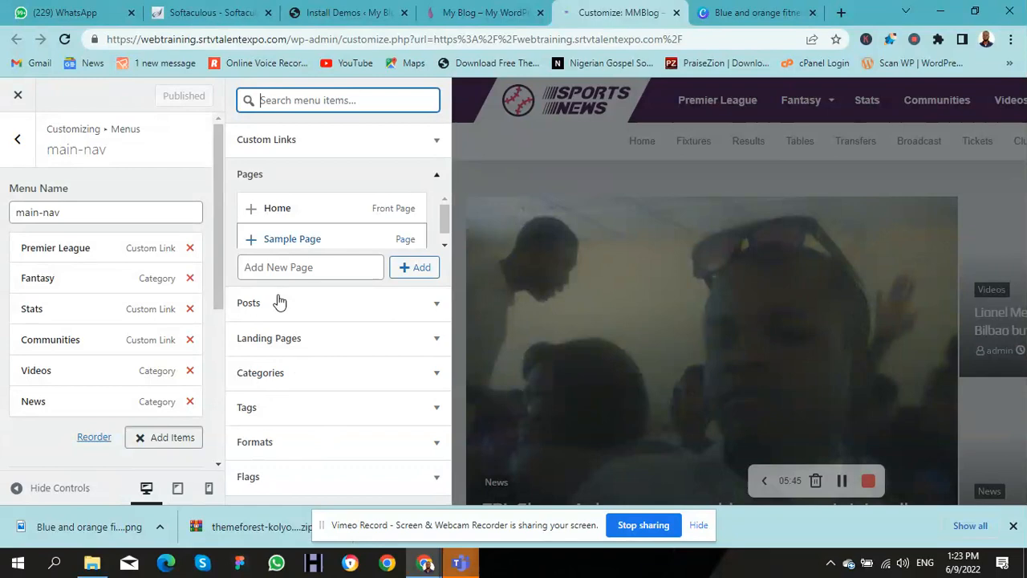
mouse_move(444, 218)
mouse_down()
mouse_move(444, 242)
mouse_move(438, 210)
mouse_up()
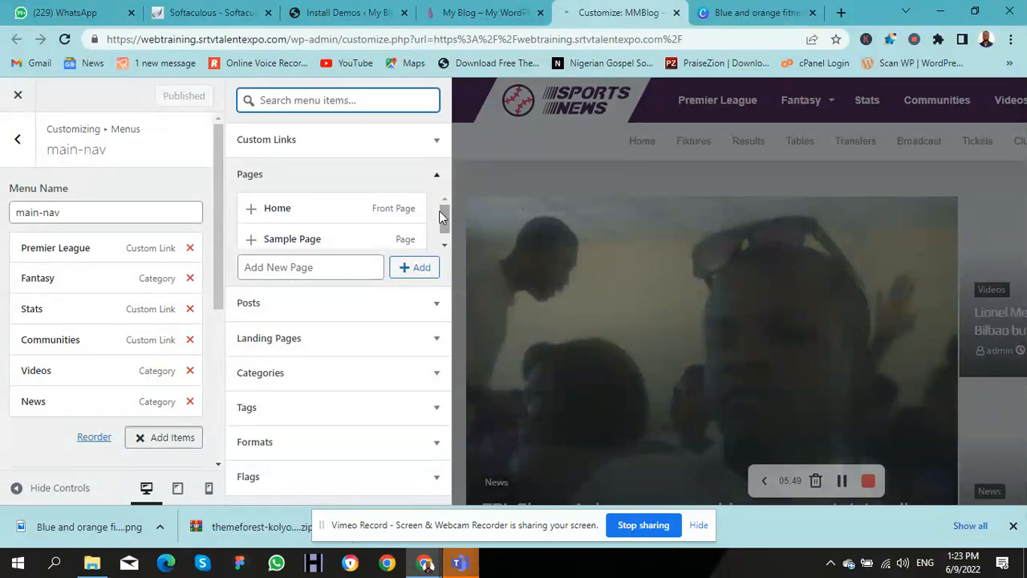
click(268, 144)
click(355, 170)
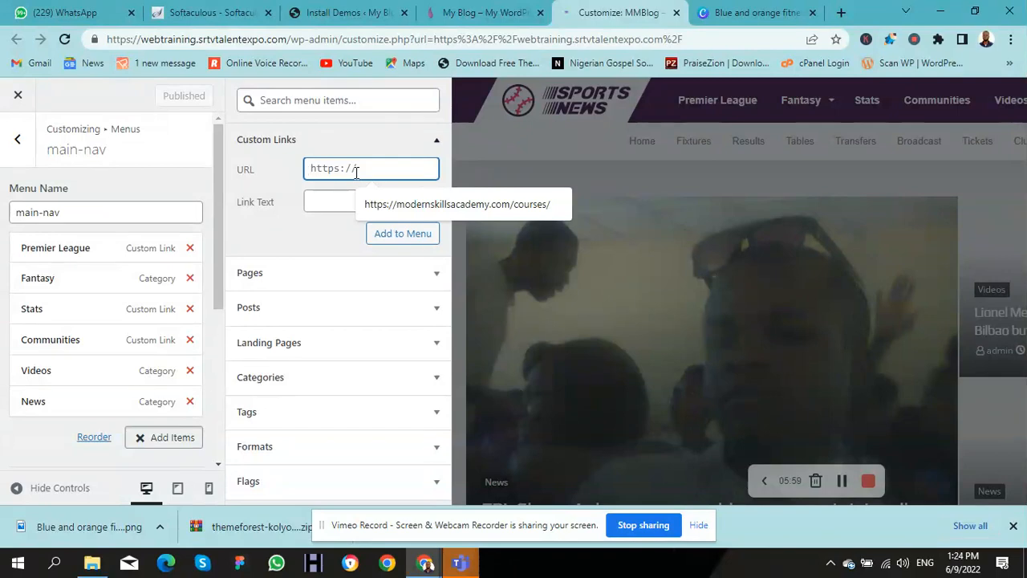
text(famous.)
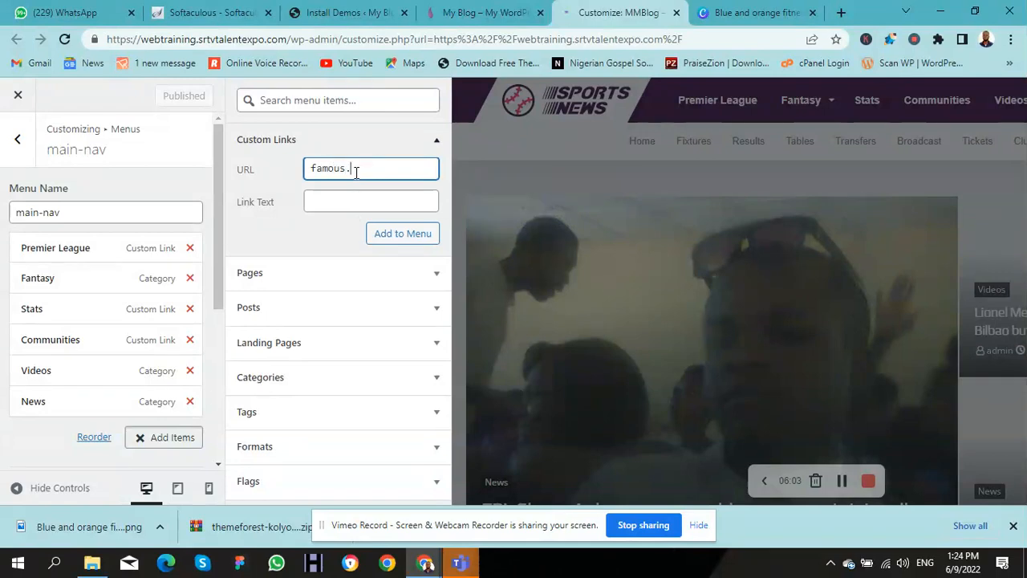
text(com)
key(Tab)
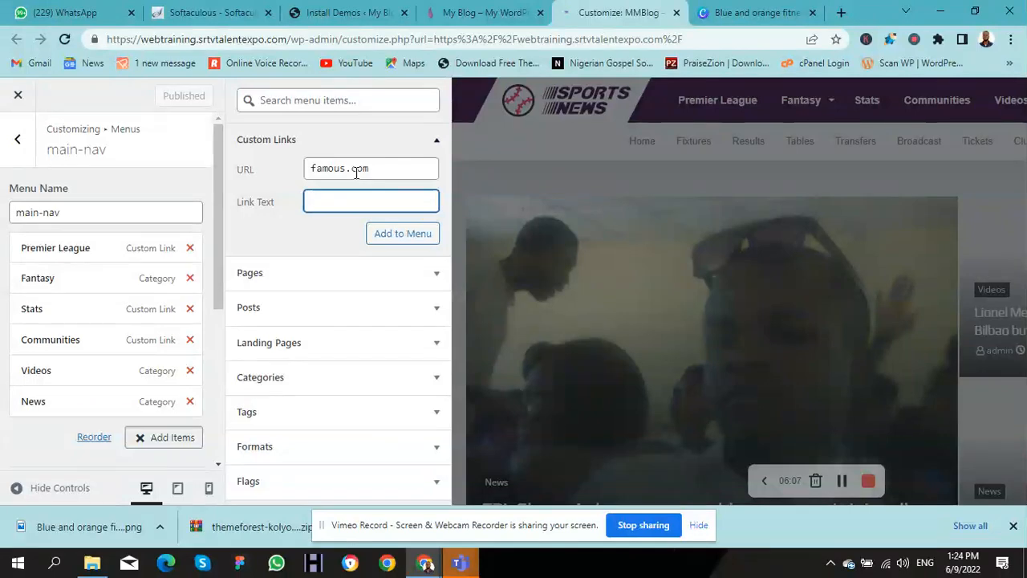
text(Famous)
click(405, 237)
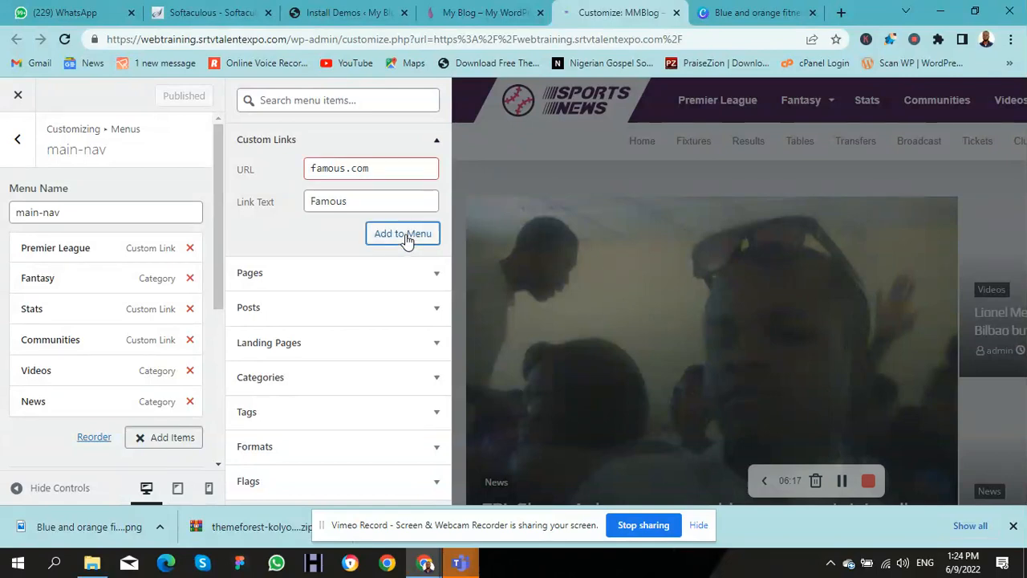
click(312, 169)
text(www.)
click(405, 239)
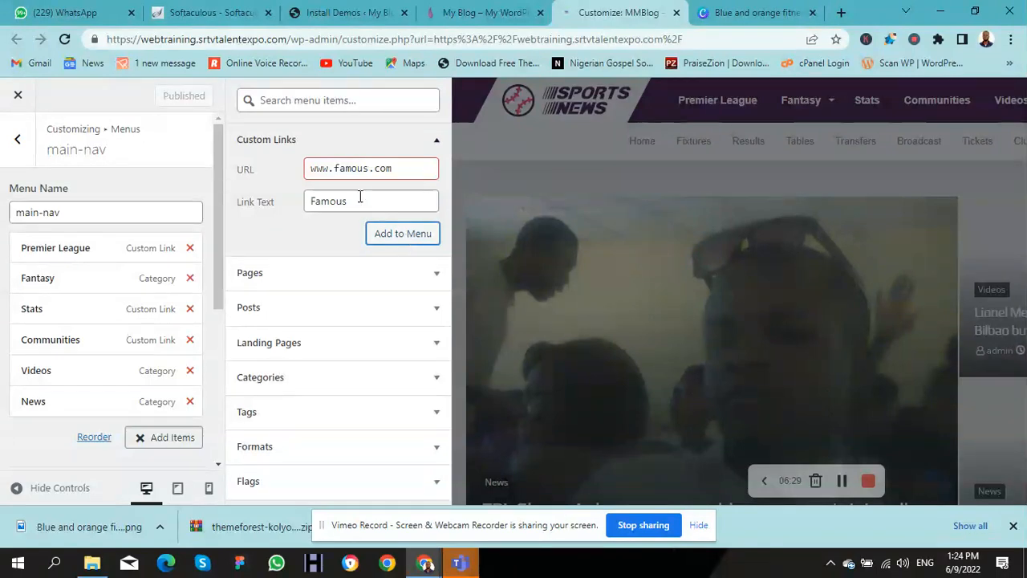
Step: Replace the Famous link's URL with the Canva design's address, add it to main-nav and publish
drag(310, 168, 328, 169)
click(722, 11)
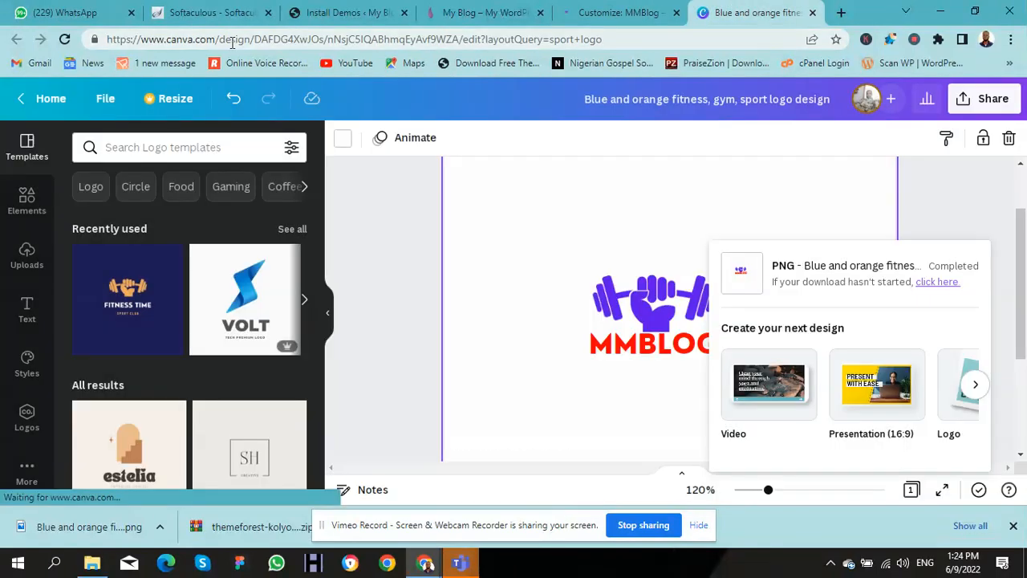
click(230, 42)
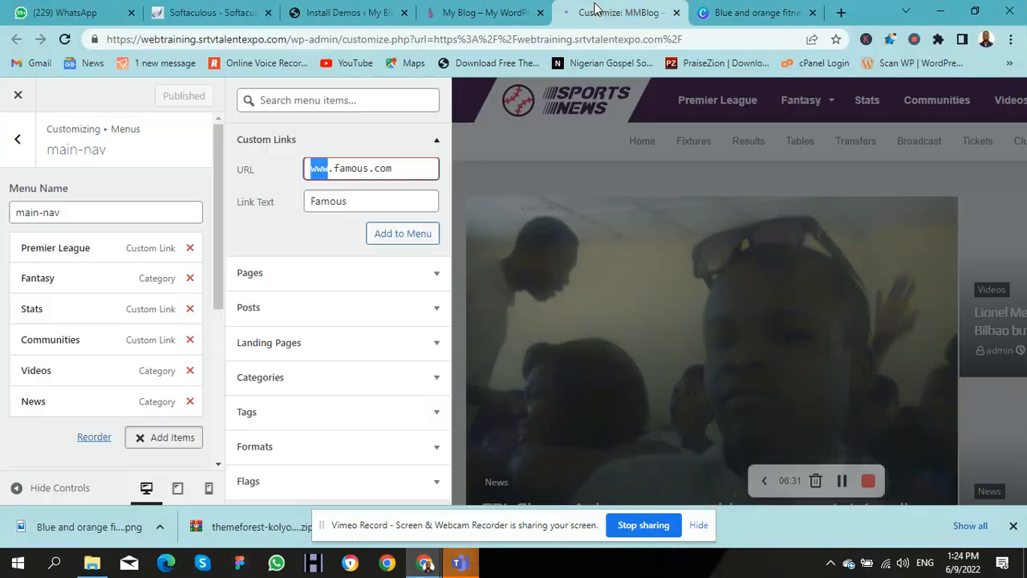
click(618, 12)
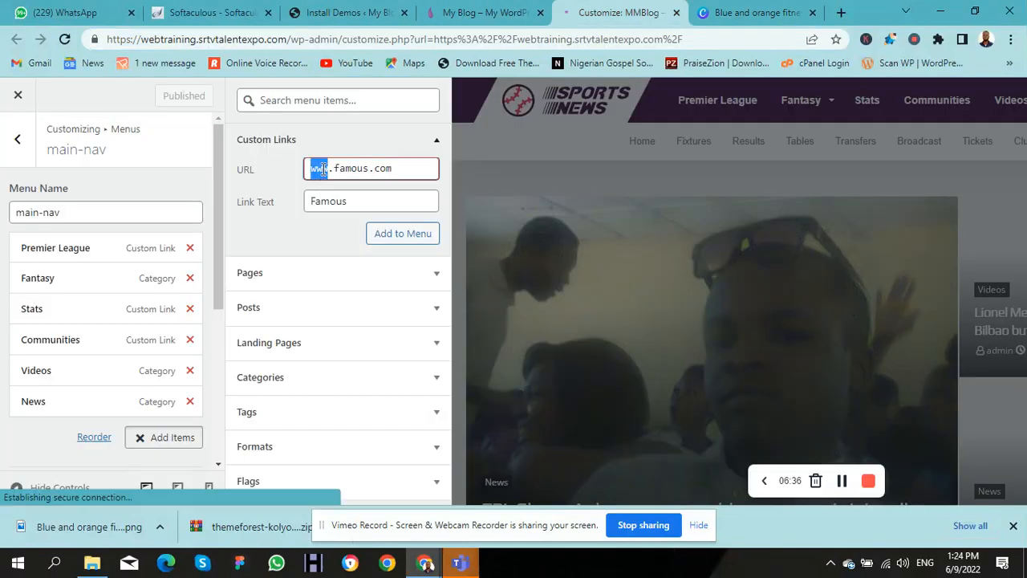
key(ctrl+a)
key(ctrl+v)
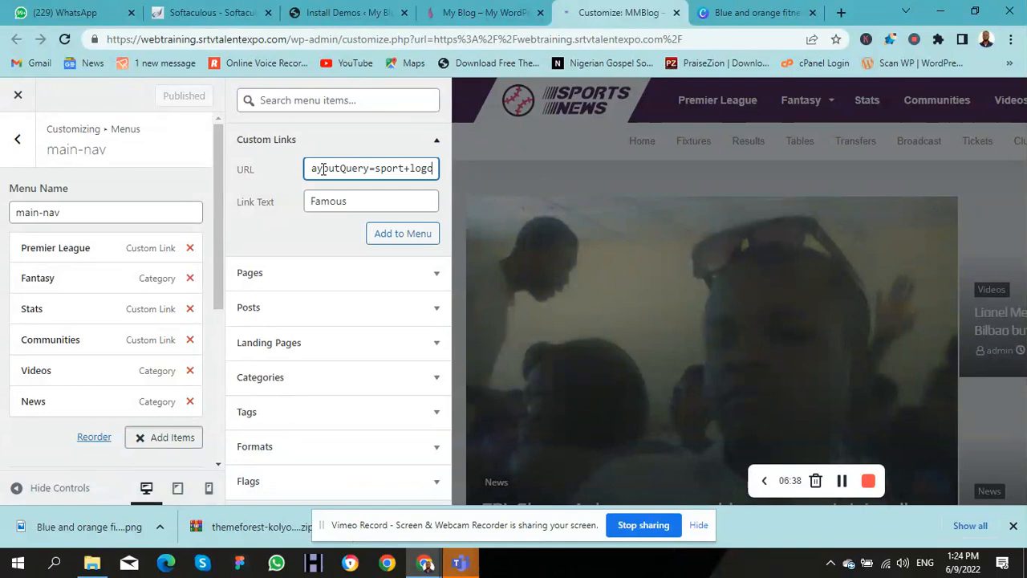
click(414, 235)
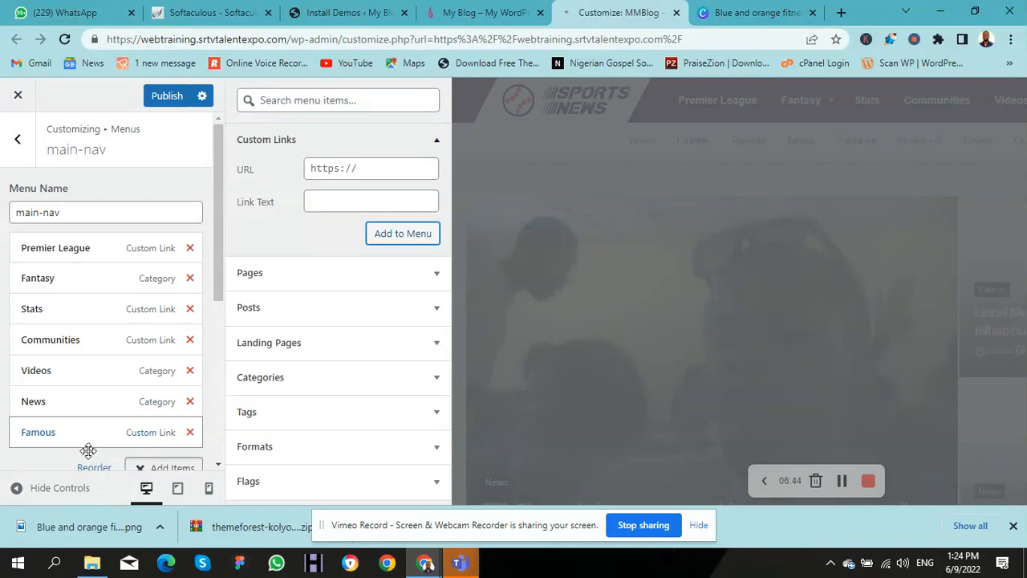
click(165, 96)
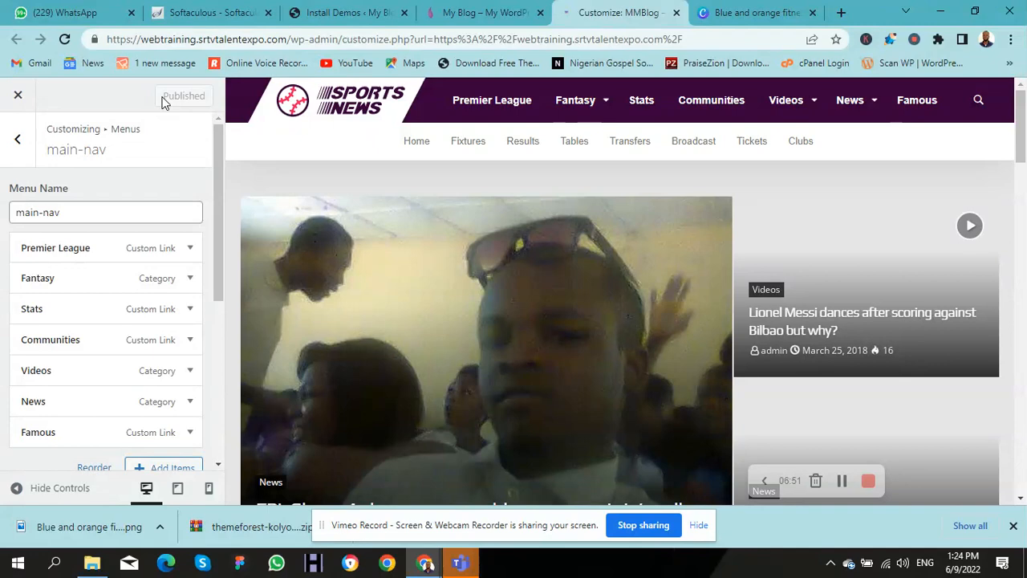
Step: Remove the Stats item from main-nav, publish the change, and go back to the menus list
click(168, 309)
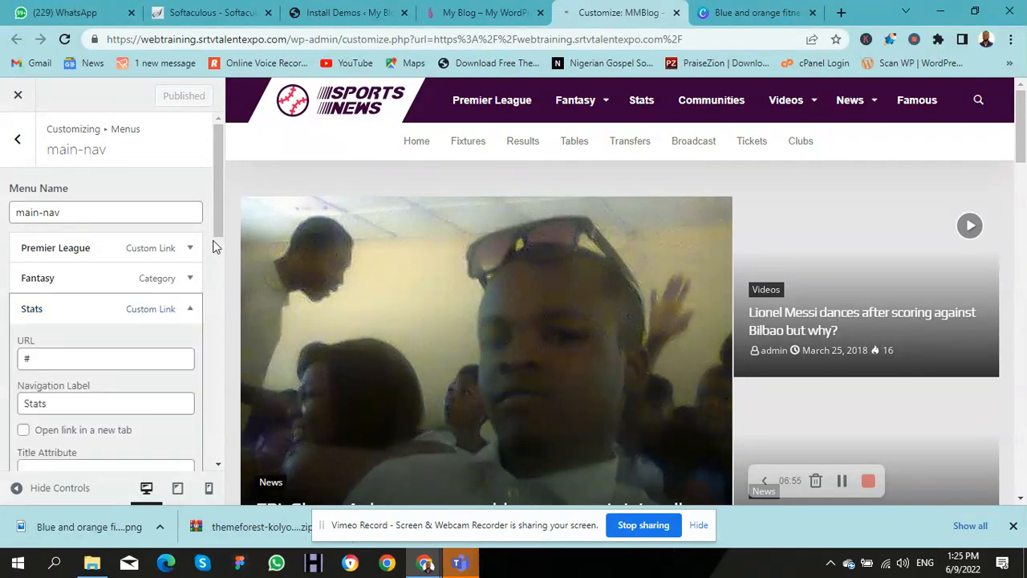
drag(215, 243, 225, 353)
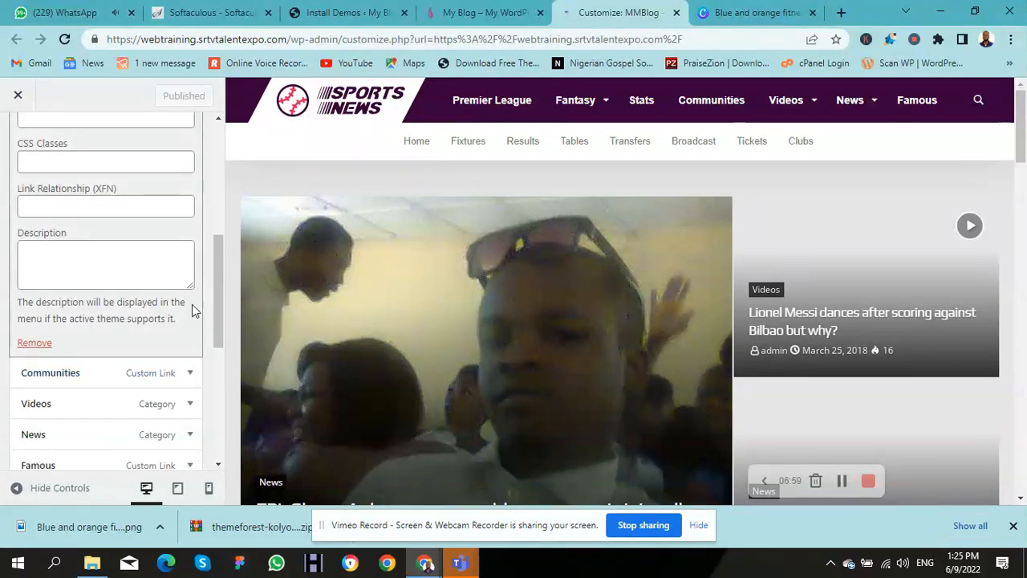
drag(217, 307, 222, 337)
click(46, 263)
click(165, 98)
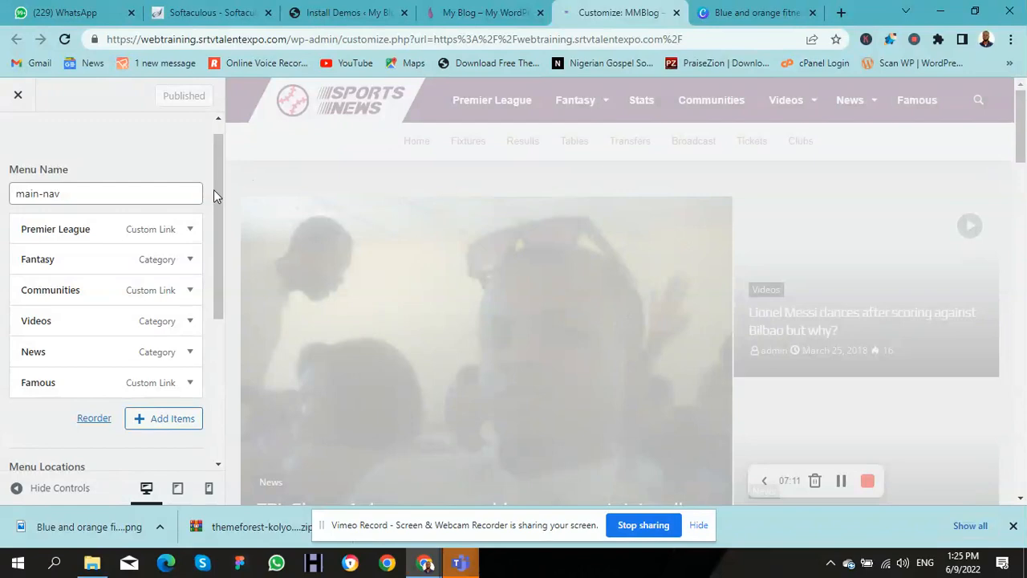
drag(214, 189, 214, 128)
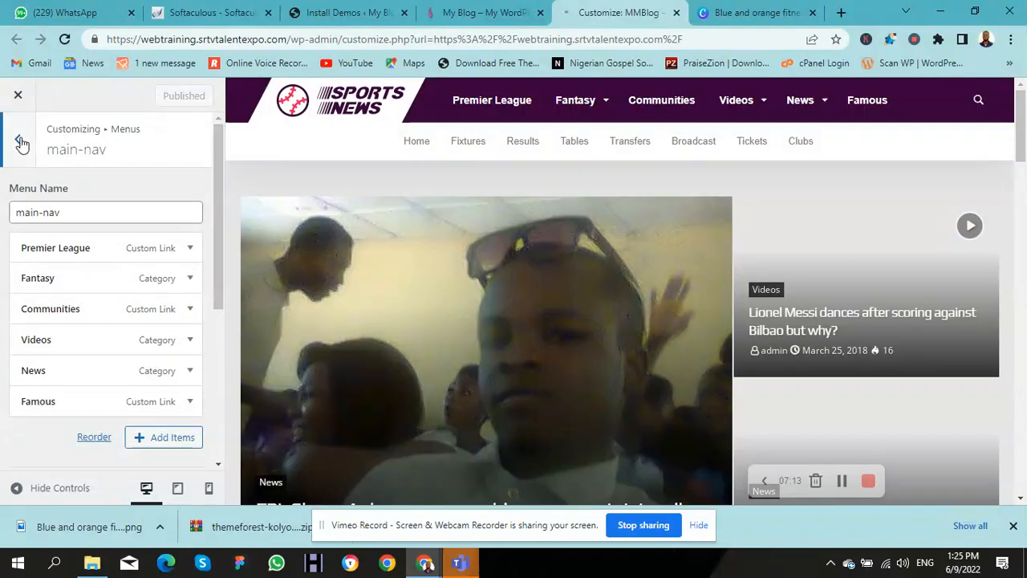
click(19, 140)
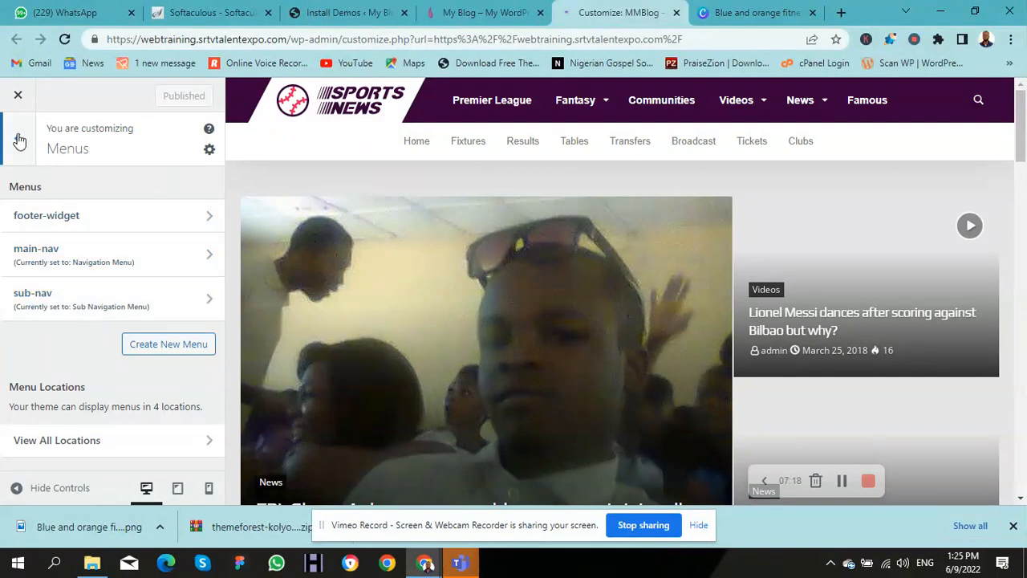
Step: Open the Widgets panel, reload the live site to check the new navigation, then return to the Customizer
click(20, 140)
click(75, 327)
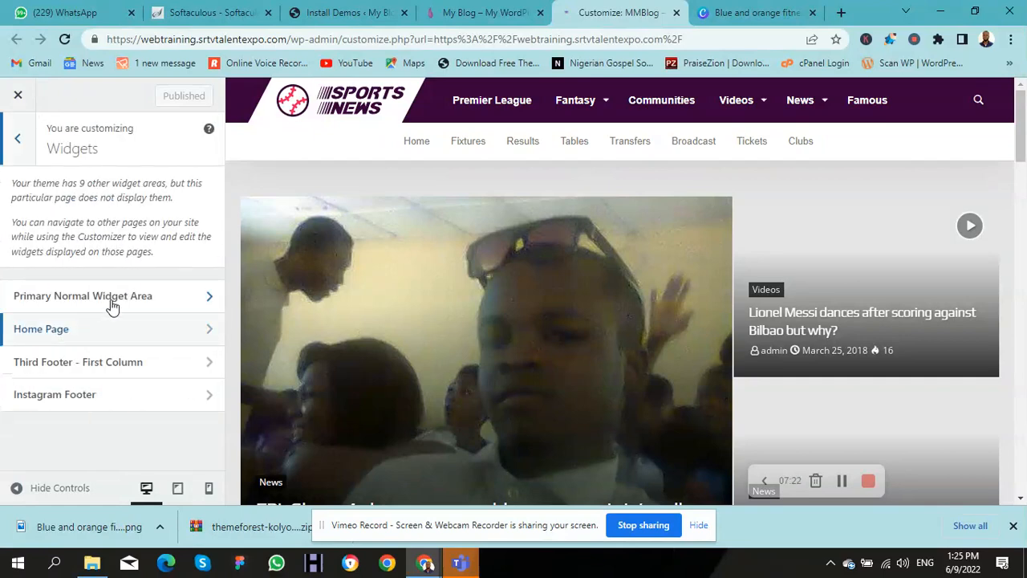
click(486, 13)
key(F5)
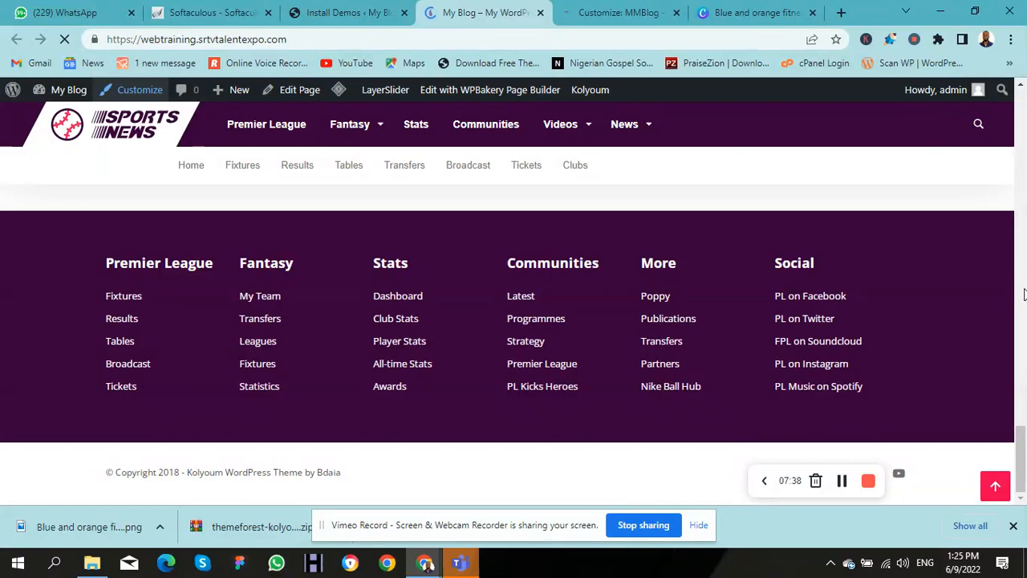
drag(1021, 451, 1022, 239)
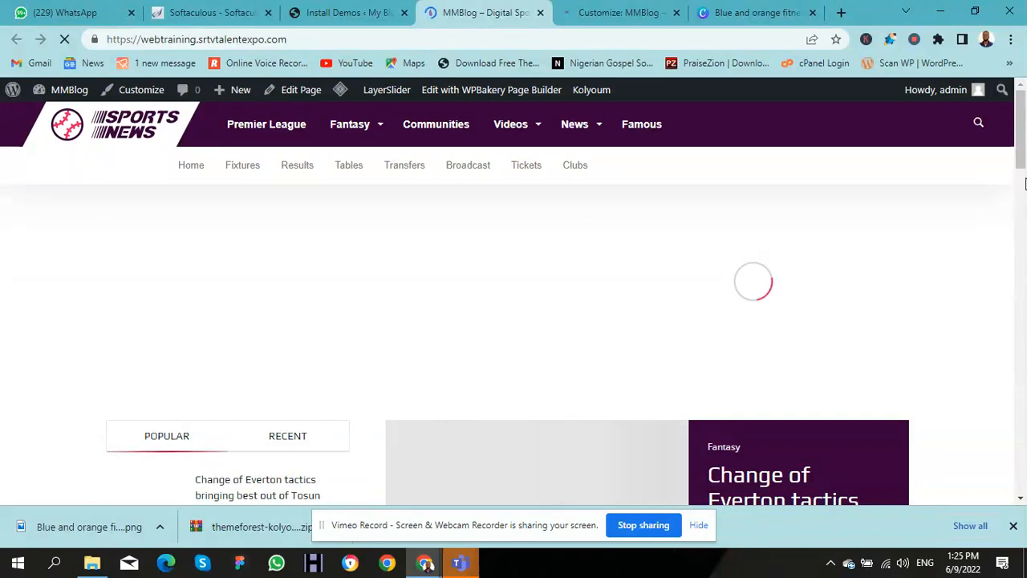
drag(1021, 164, 960, 184)
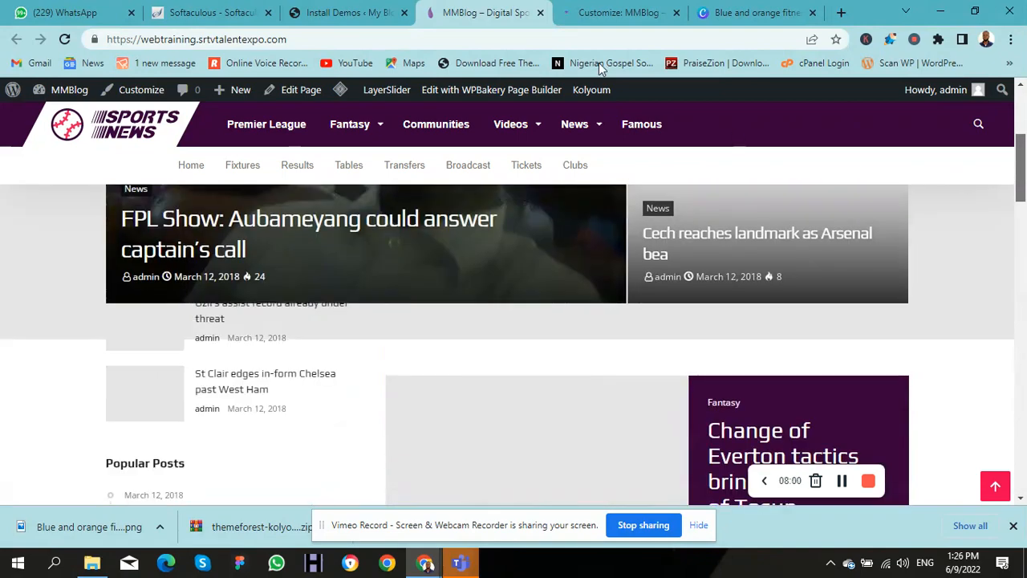
click(597, 13)
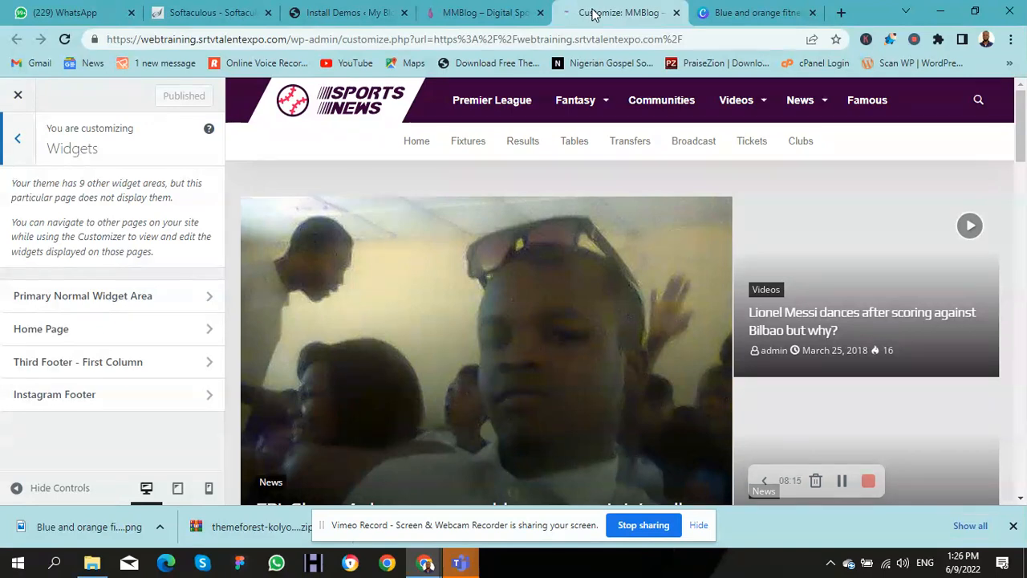
Step: Open the Primary Normal Widget Area, dismiss the welcome guide, and compare it with the live site
click(109, 301)
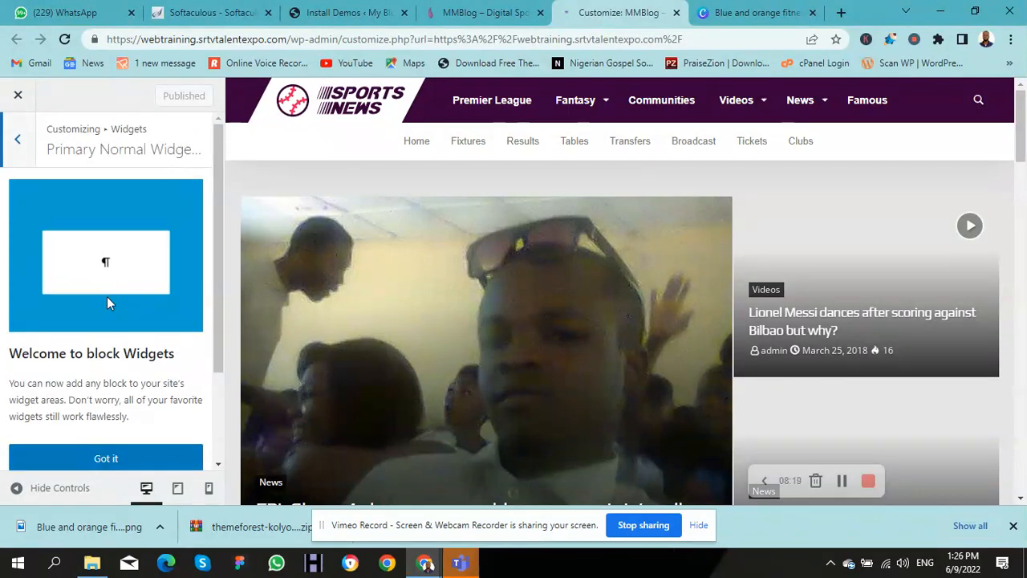
click(130, 458)
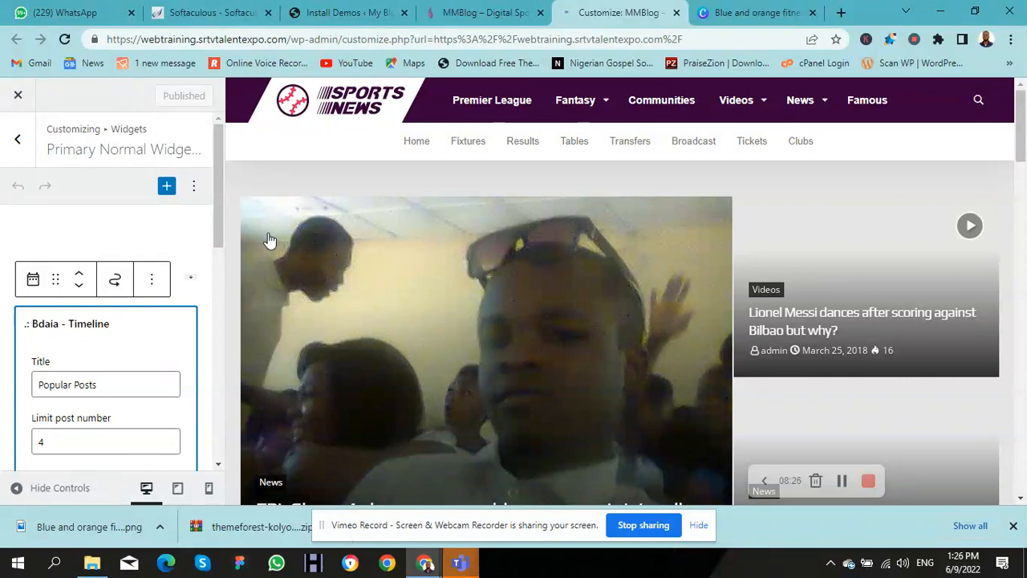
click(481, 13)
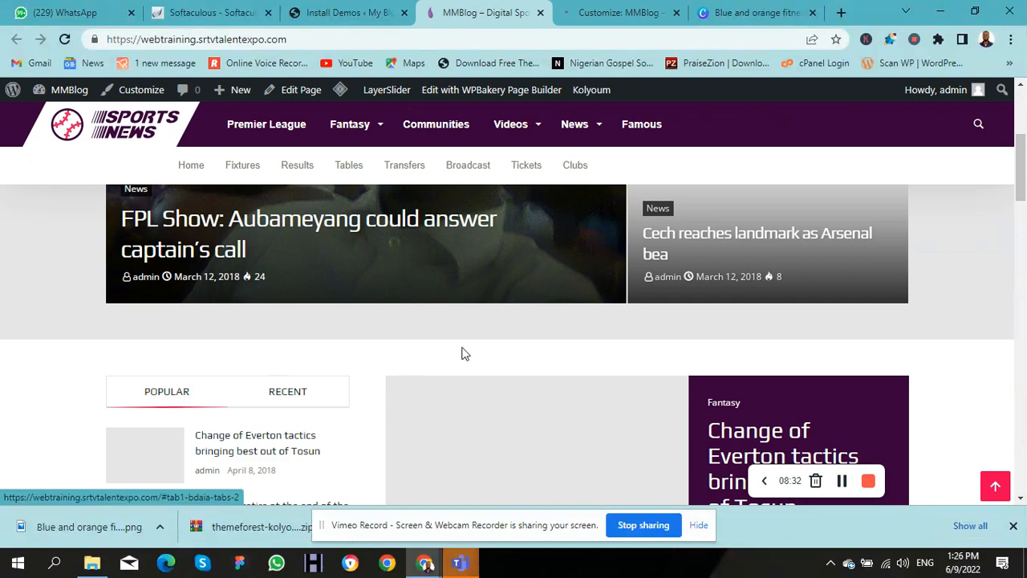
drag(1022, 138, 1022, 193)
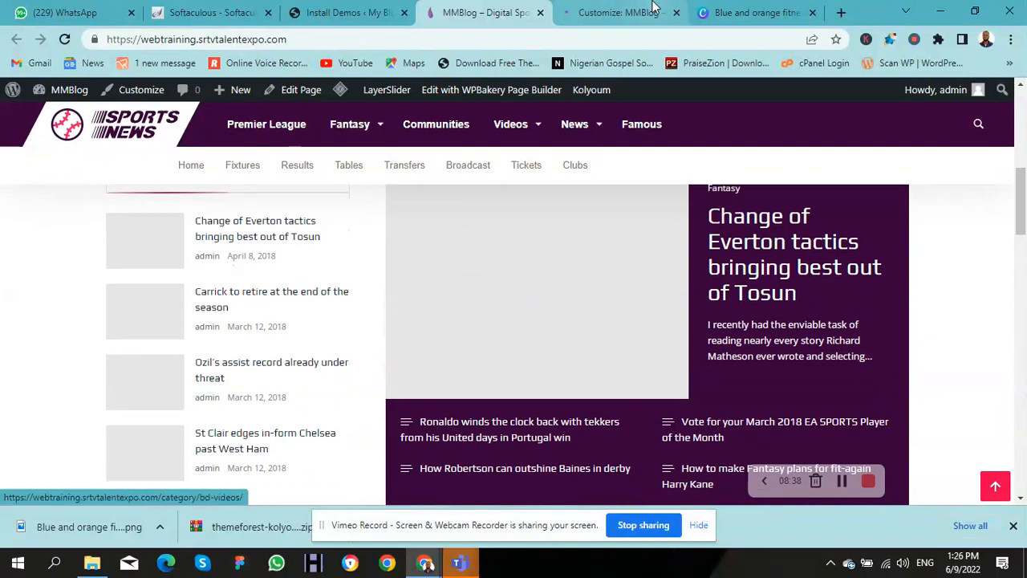
click(608, 12)
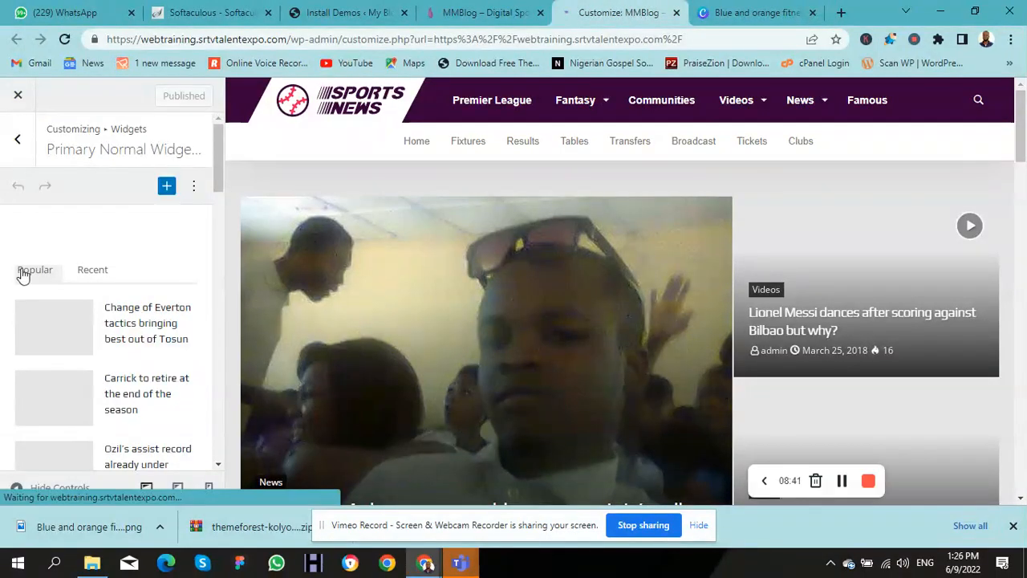
Step: Inspect the Popular/Recent tabs widget settings, then move on to the Home Page widget area
click(78, 276)
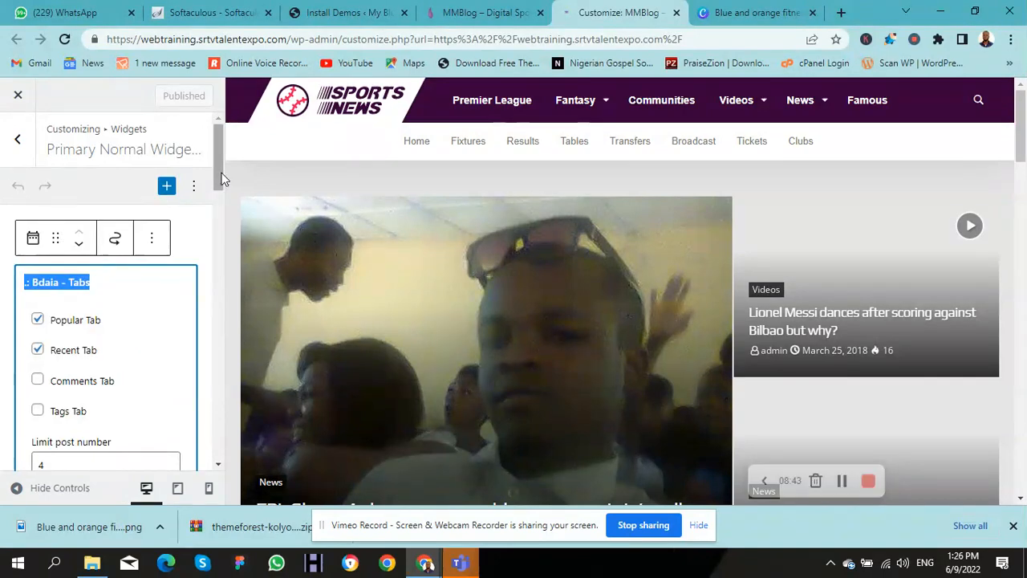
drag(223, 183, 250, 475)
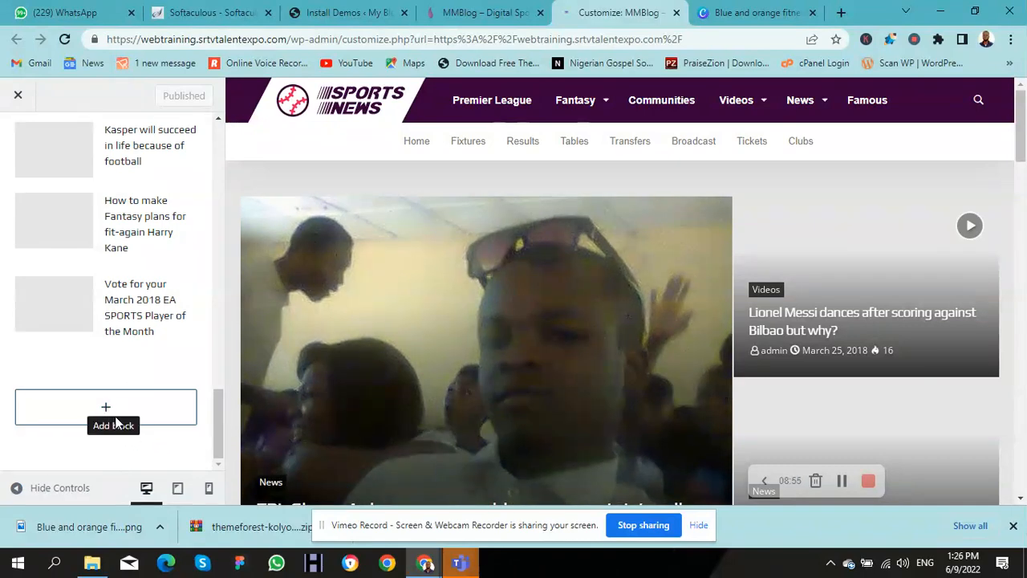
drag(224, 444, 239, 146)
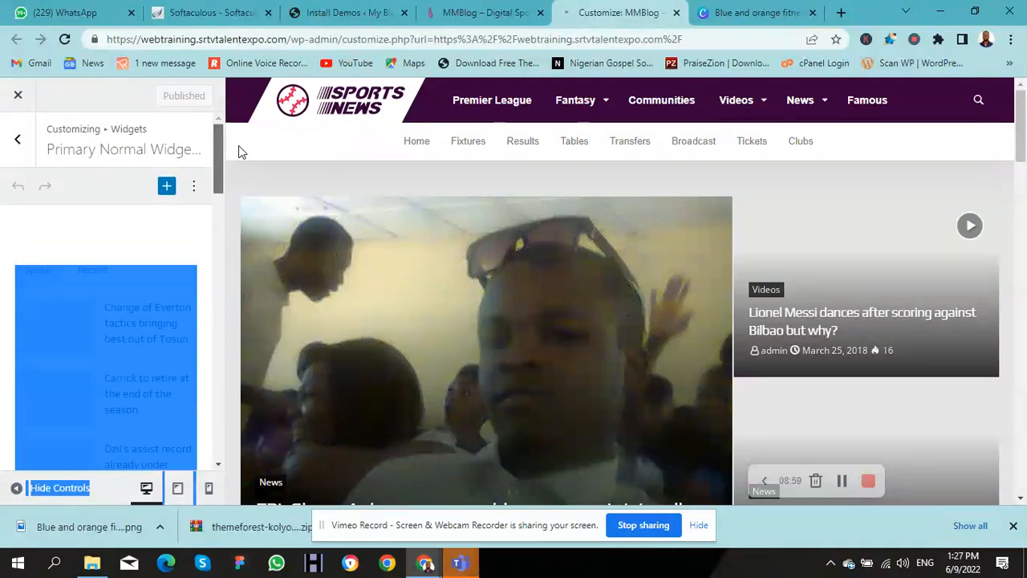
click(15, 145)
click(113, 325)
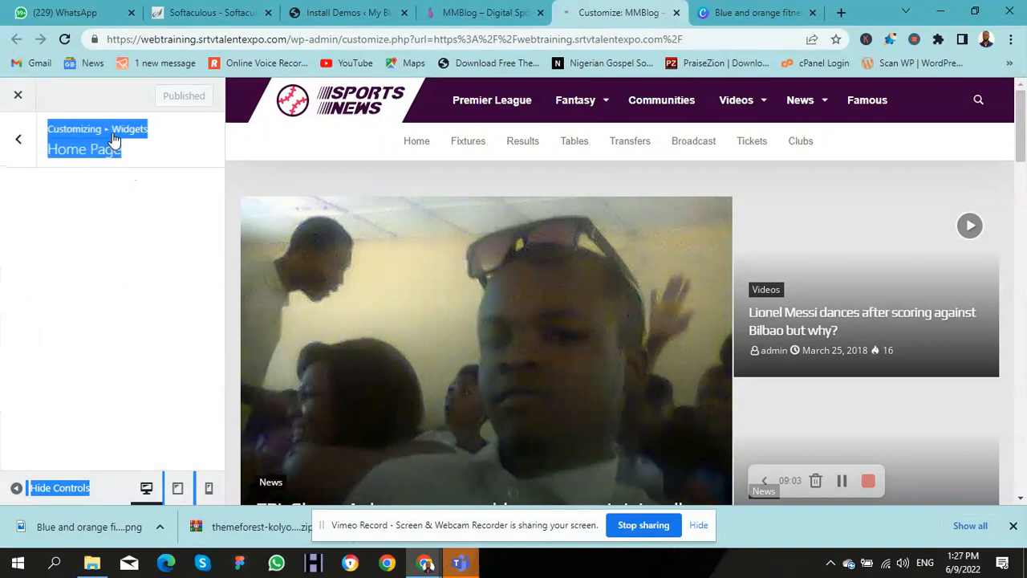
Step: Add an Image block with the MMBLOG logo from the Media Library, publish, and view the site
click(142, 152)
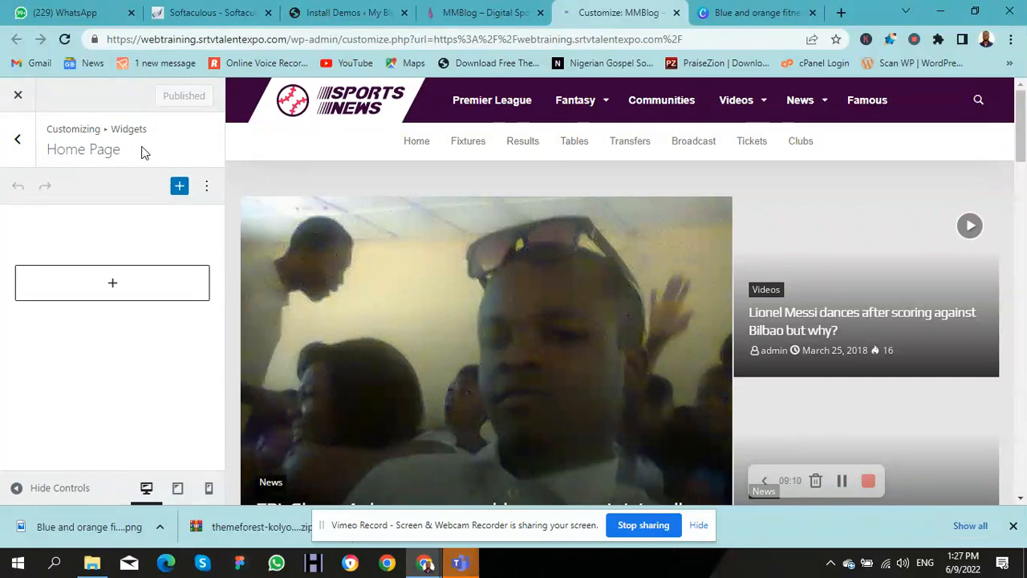
click(113, 286)
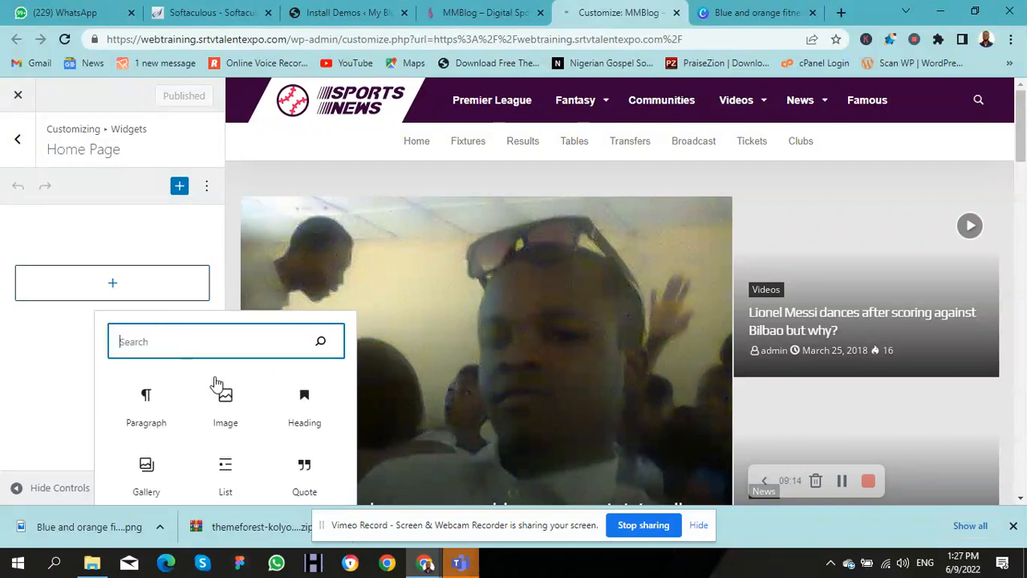
click(244, 418)
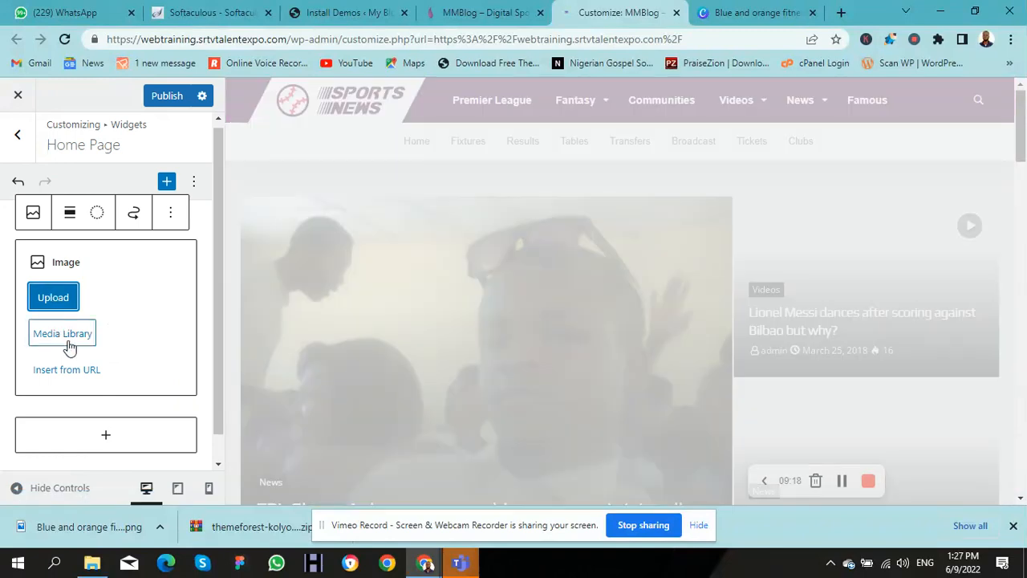
click(69, 345)
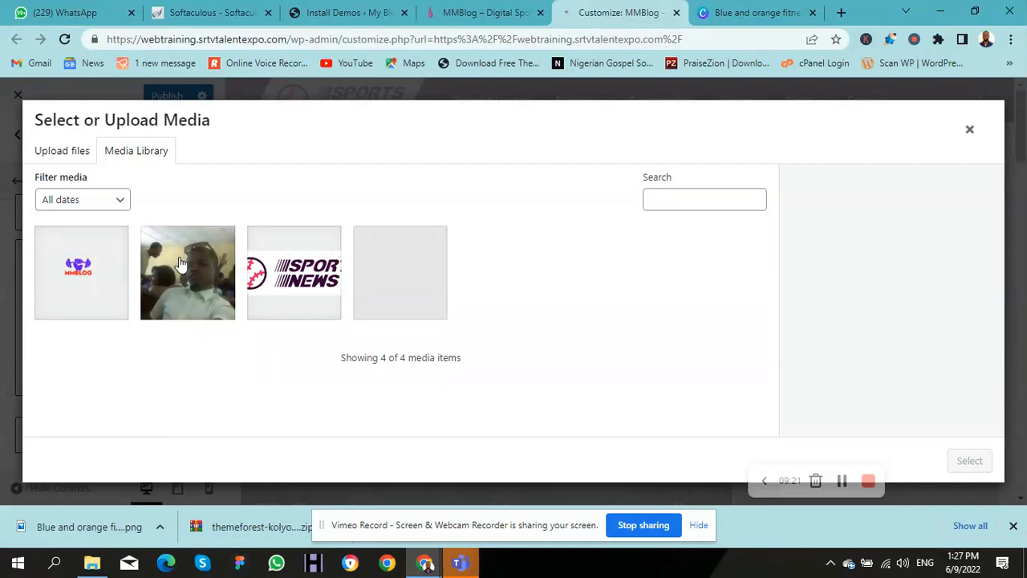
click(113, 275)
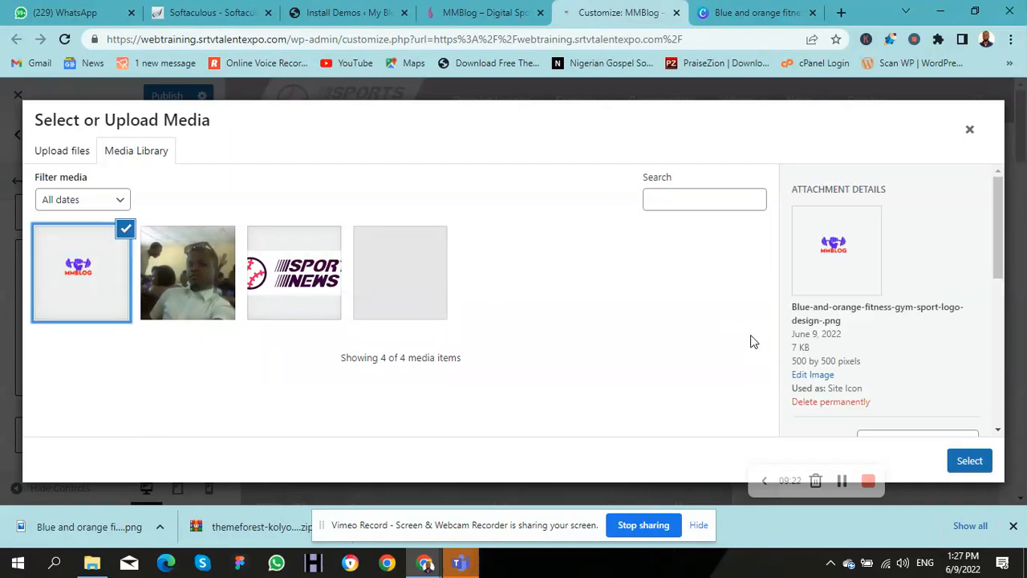
click(967, 461)
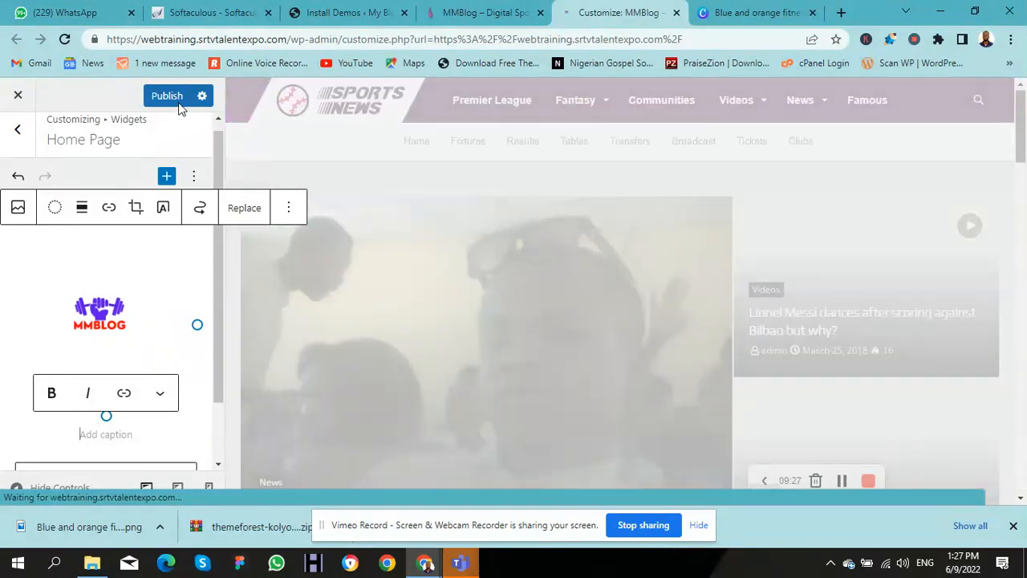
click(178, 106)
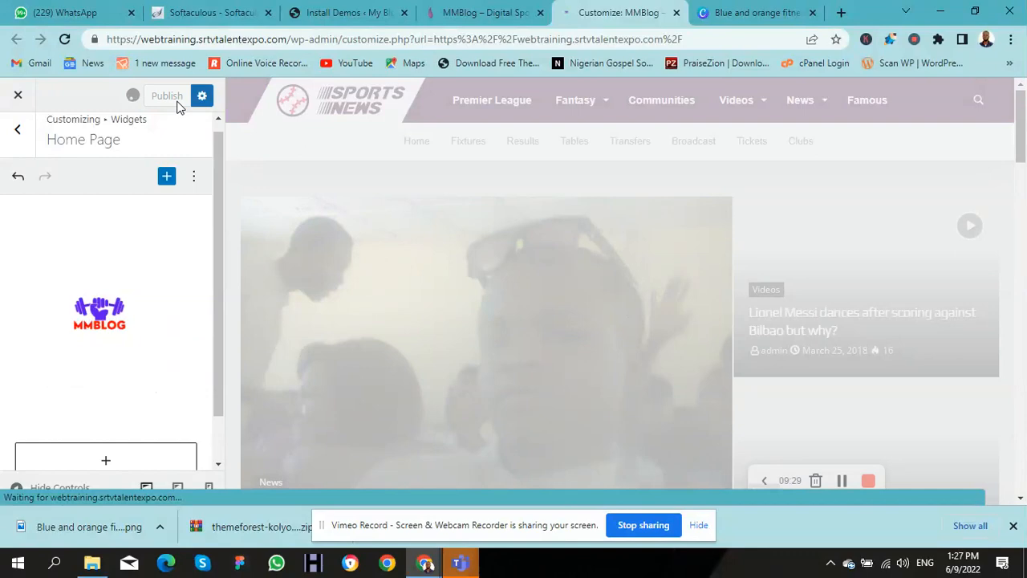
click(489, 15)
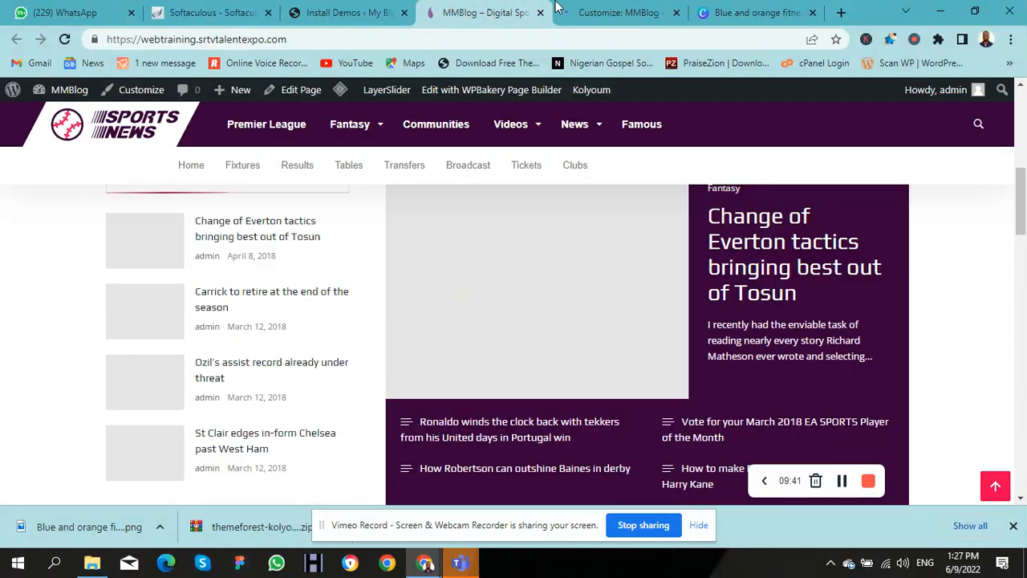
Step: Scroll through the live site, then bring back the Customizer and place its tab before the site tab
drag(1022, 199, 1021, 76)
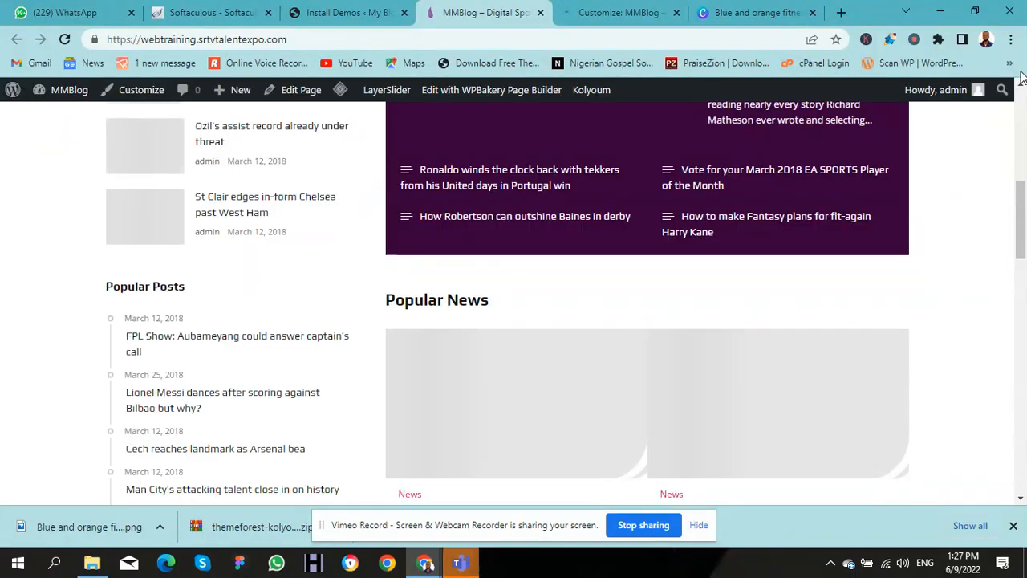
drag(1020, 202, 1023, 72)
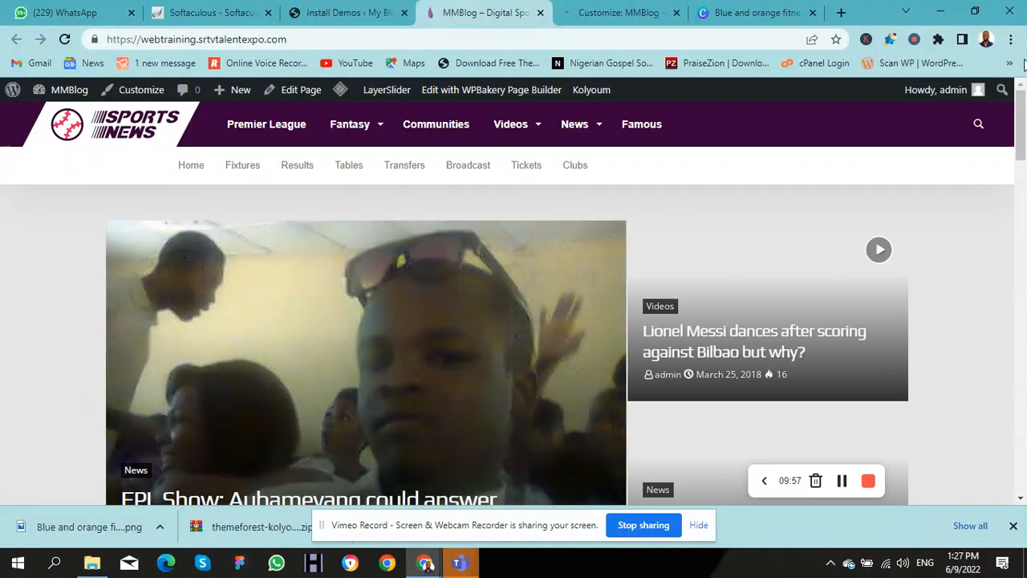
drag(1020, 114, 1002, 270)
scroll(992, 196, up, 10)
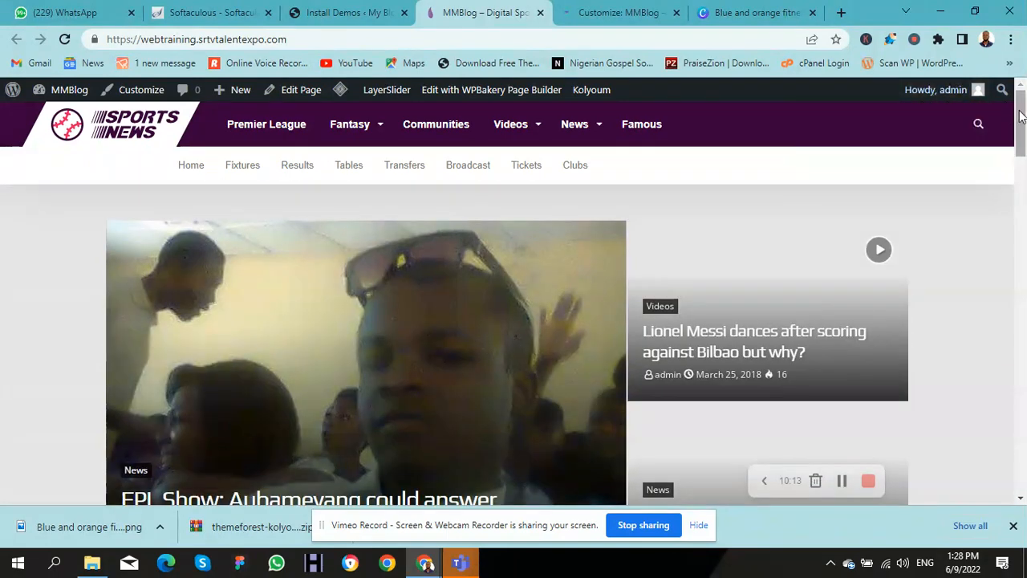
drag(1022, 94, 1022, 273)
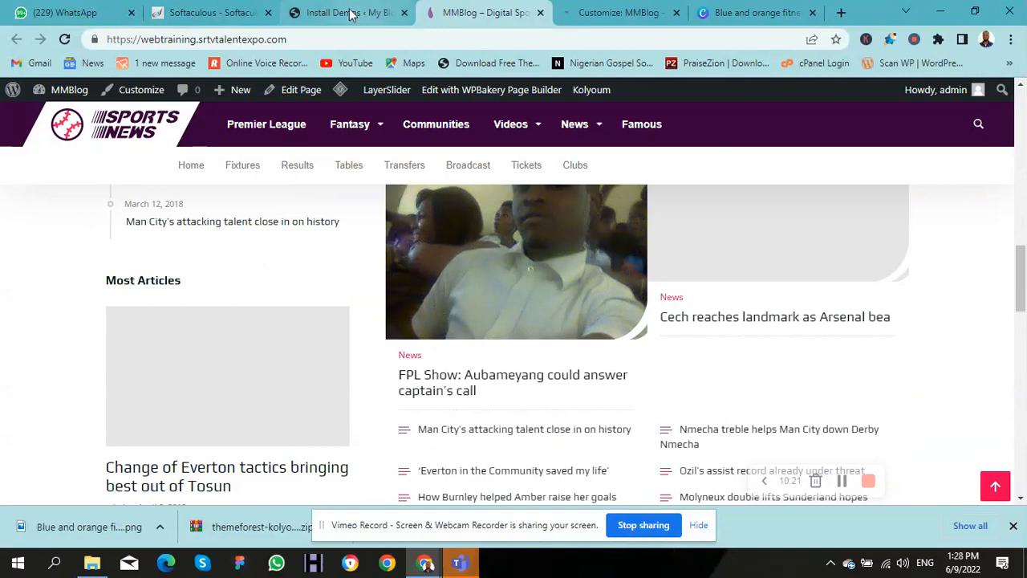
click(600, 15)
drag(600, 14, 458, 21)
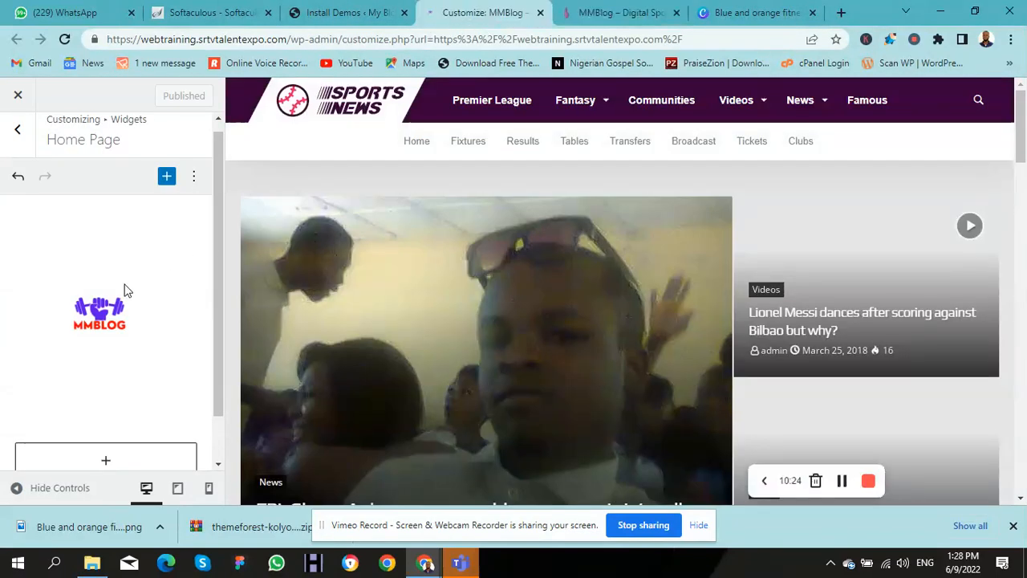
click(182, 278)
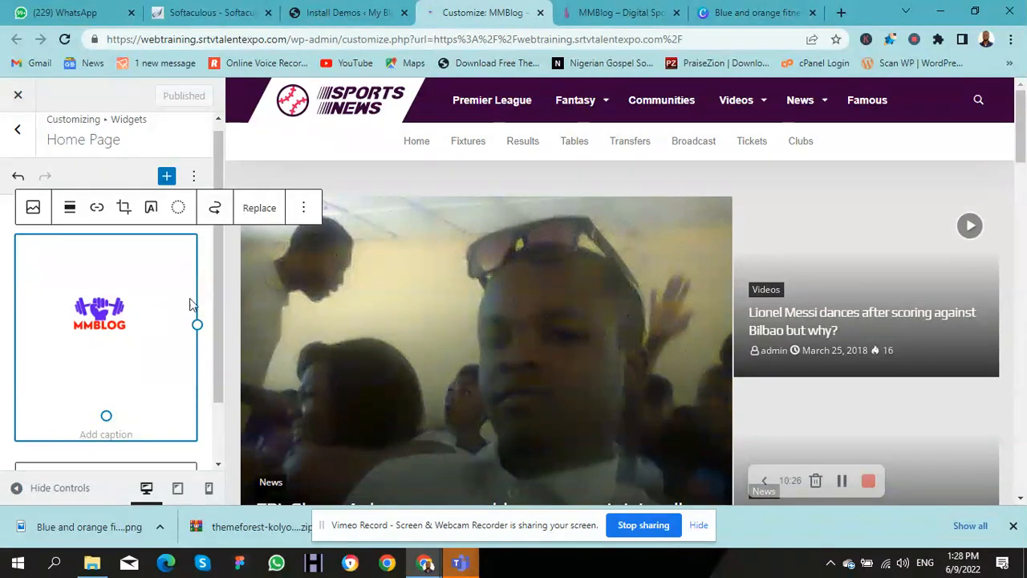
drag(212, 310, 221, 363)
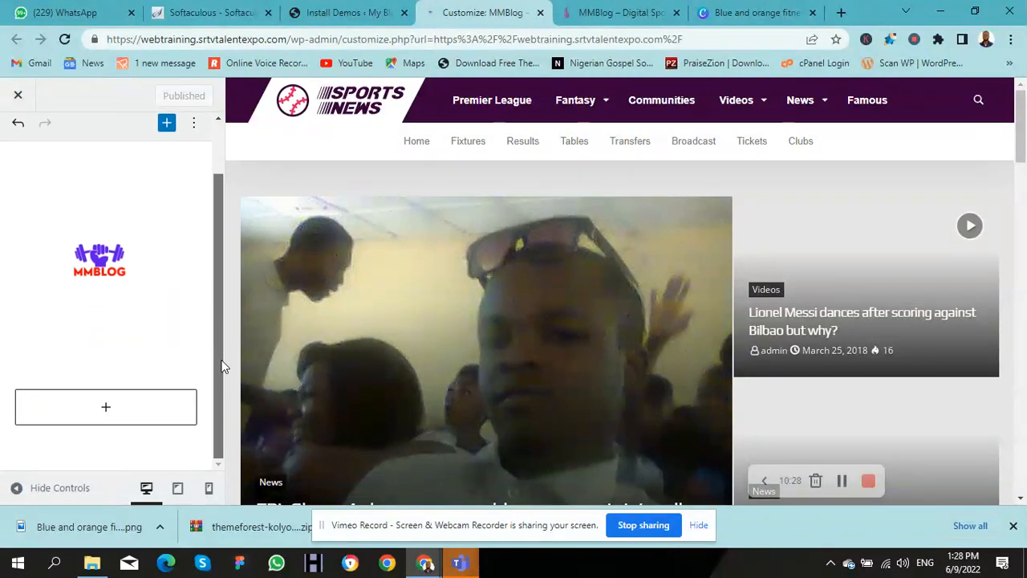
click(119, 258)
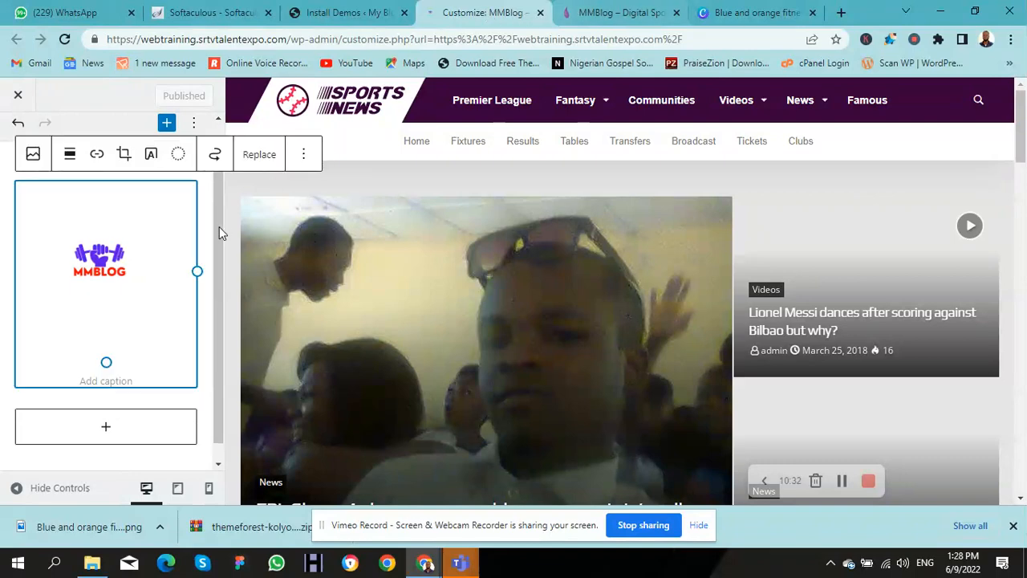
click(606, 11)
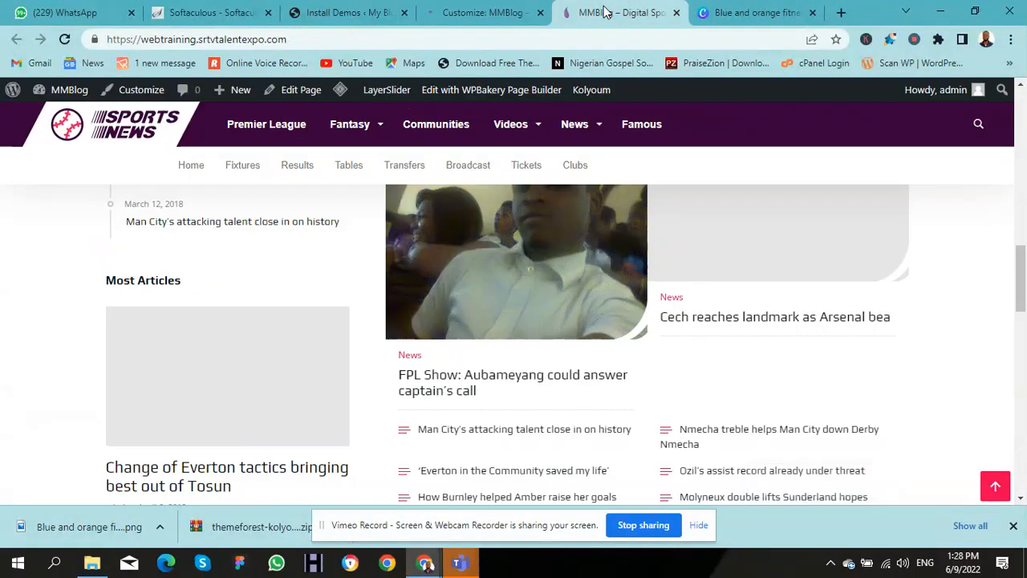
mouse_move(560, 138)
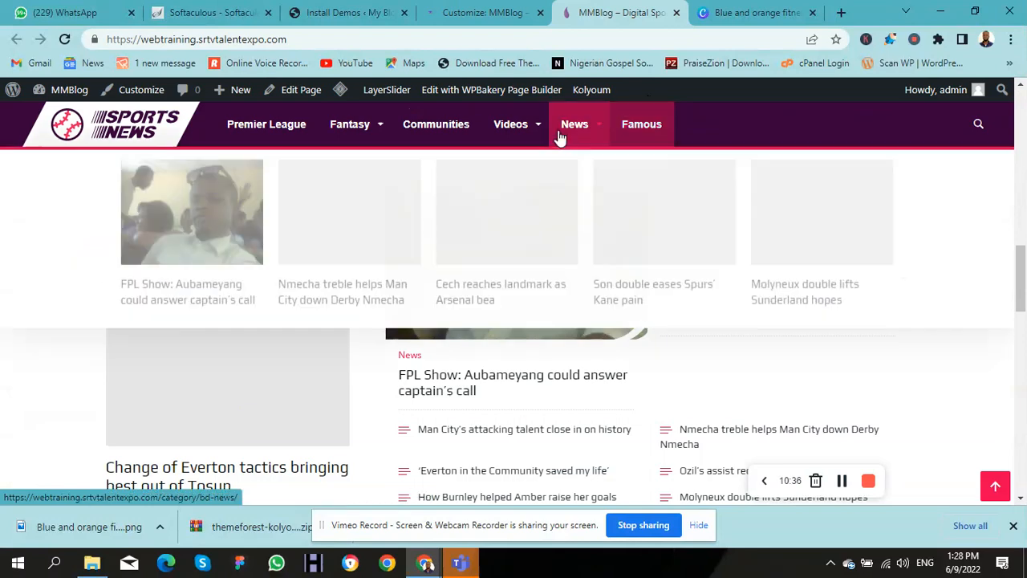
mouse_move(449, 138)
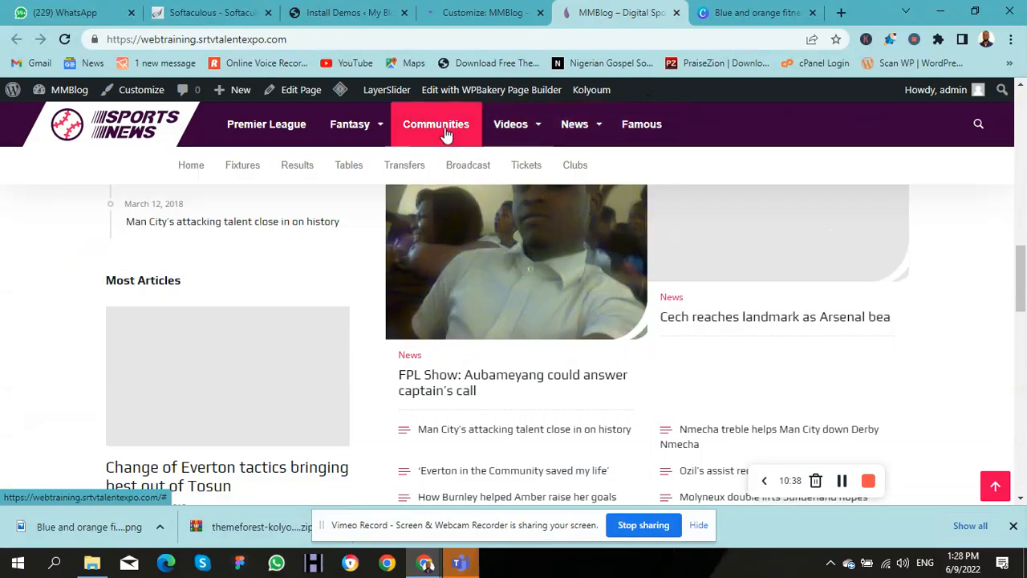
mouse_move(328, 145)
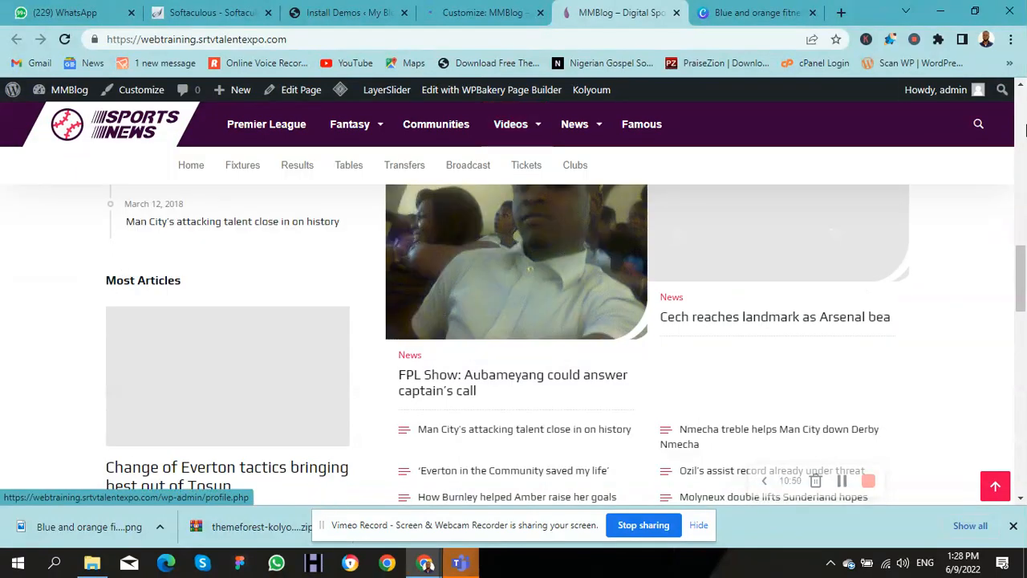
drag(1021, 241, 1020, 44)
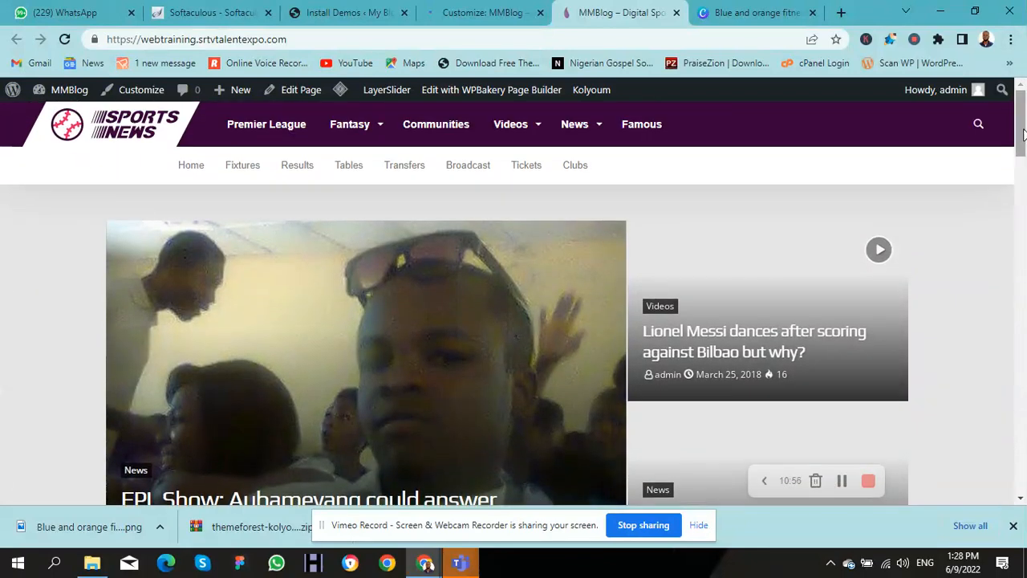
drag(1022, 133, 1023, 494)
click(995, 485)
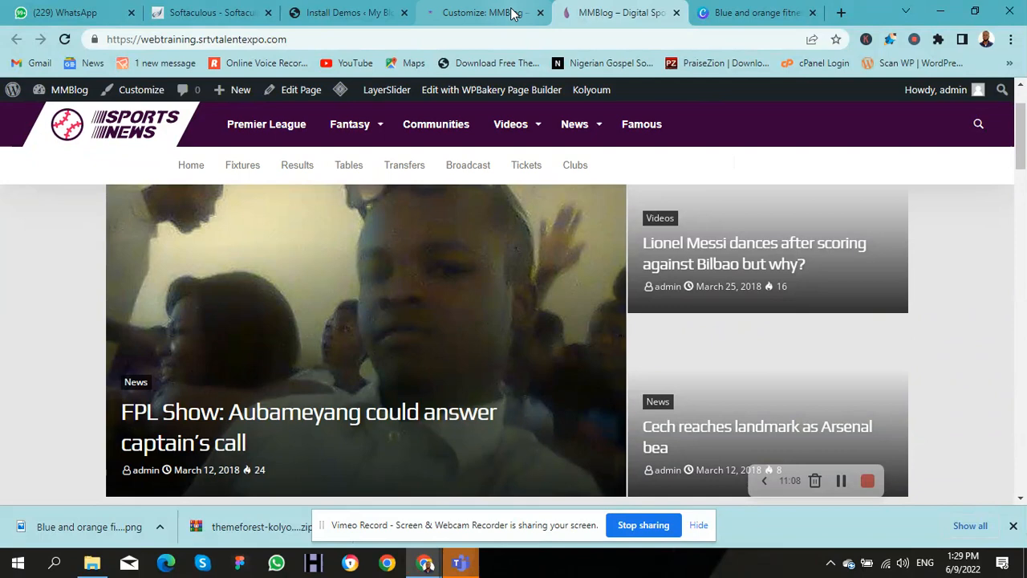
click(475, 13)
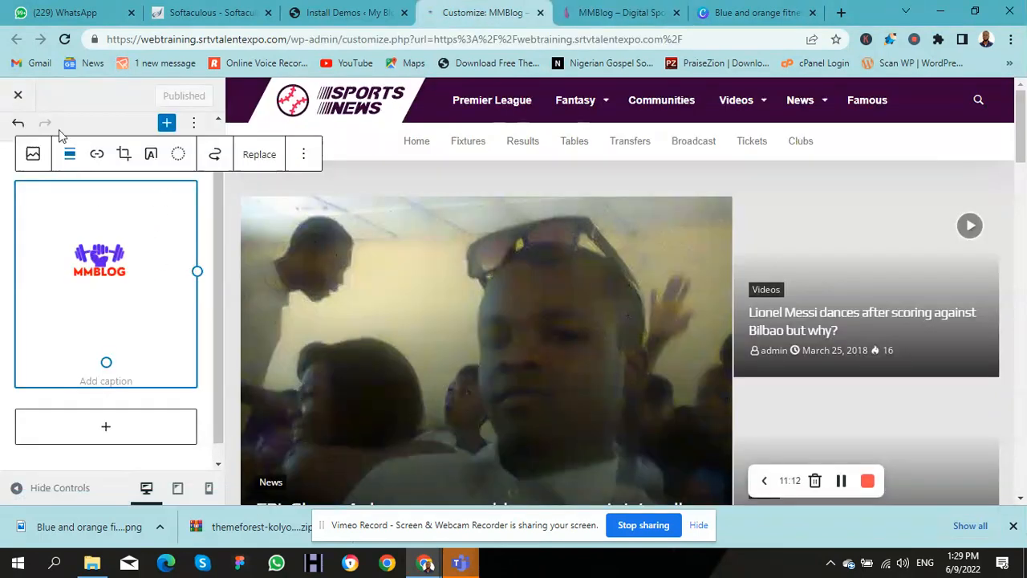
Step: Open the Third Footer – First Column widget area and compare it with the live site's footer
scroll(219, 202, up, 2)
drag(219, 197, 217, 159)
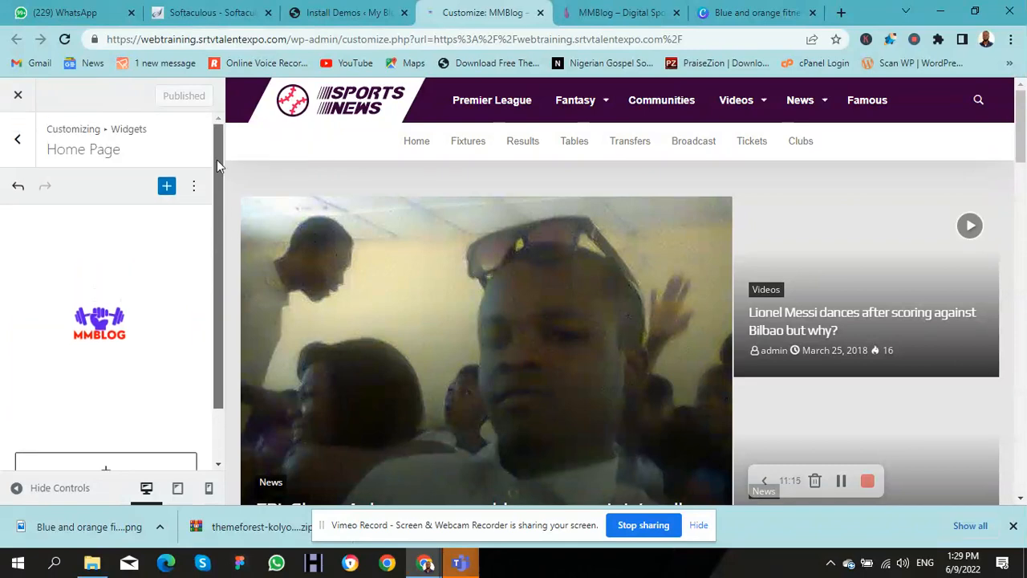
click(17, 142)
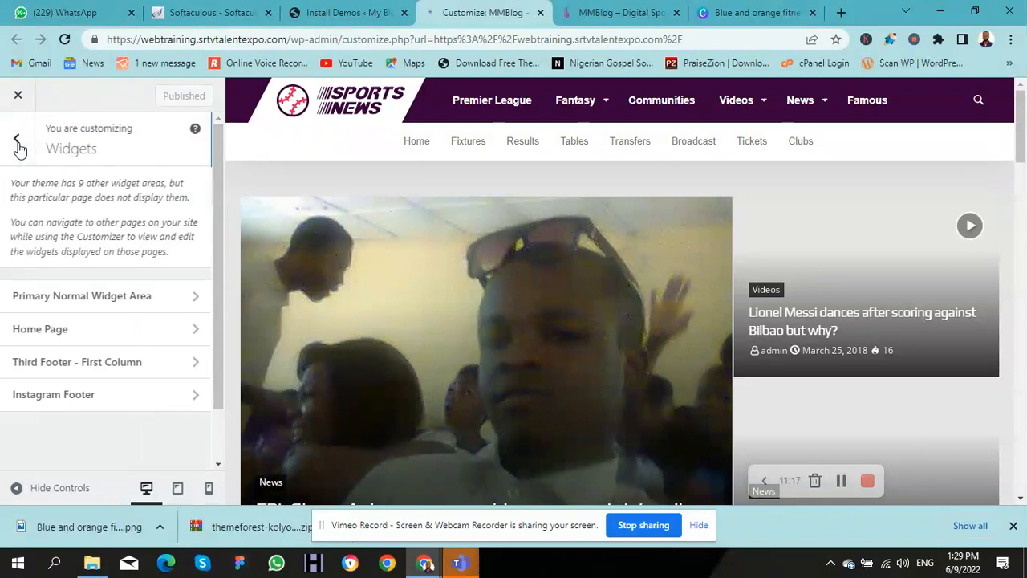
click(93, 365)
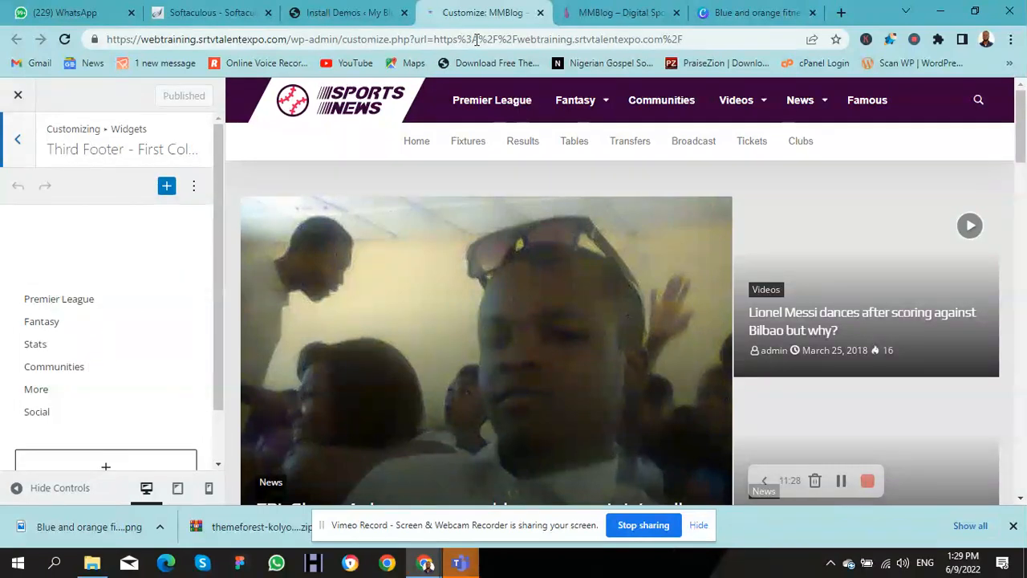
click(584, 17)
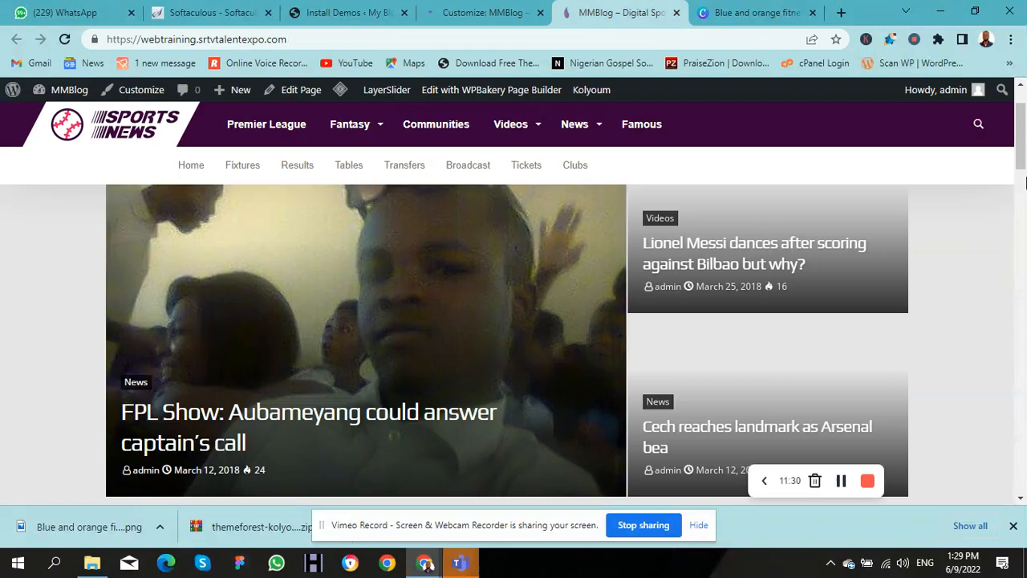
drag(1021, 175, 1021, 479)
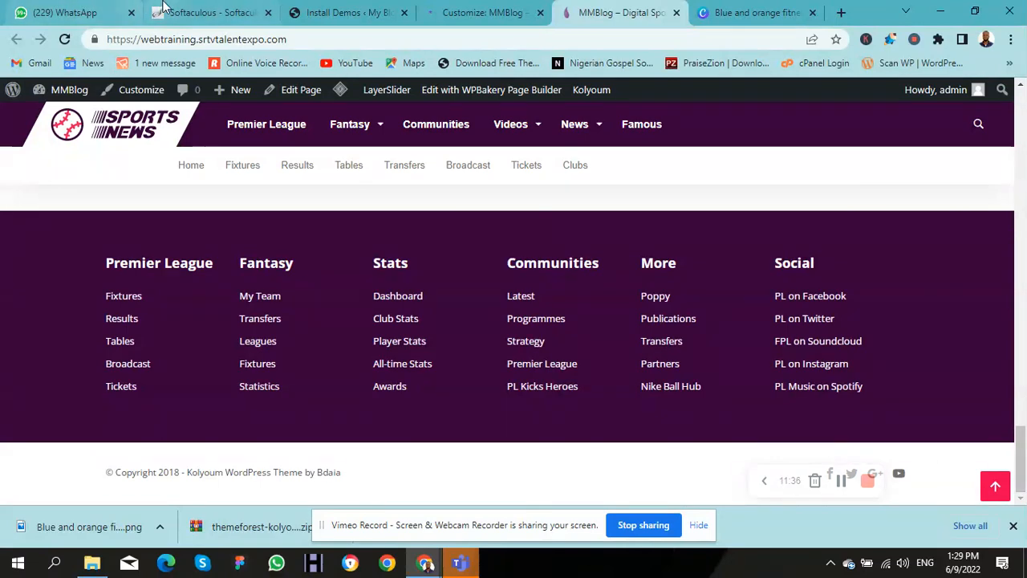
click(440, 14)
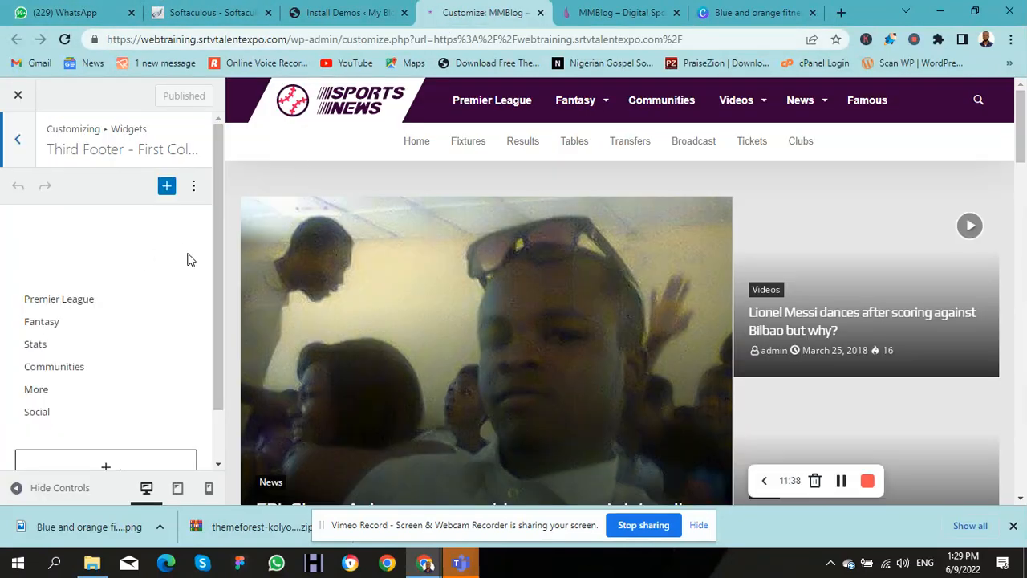
Step: Inspect the footer Navigation Menu widget, recheck the live footer, and return to the widget areas list
scroll(218, 263, down, 2)
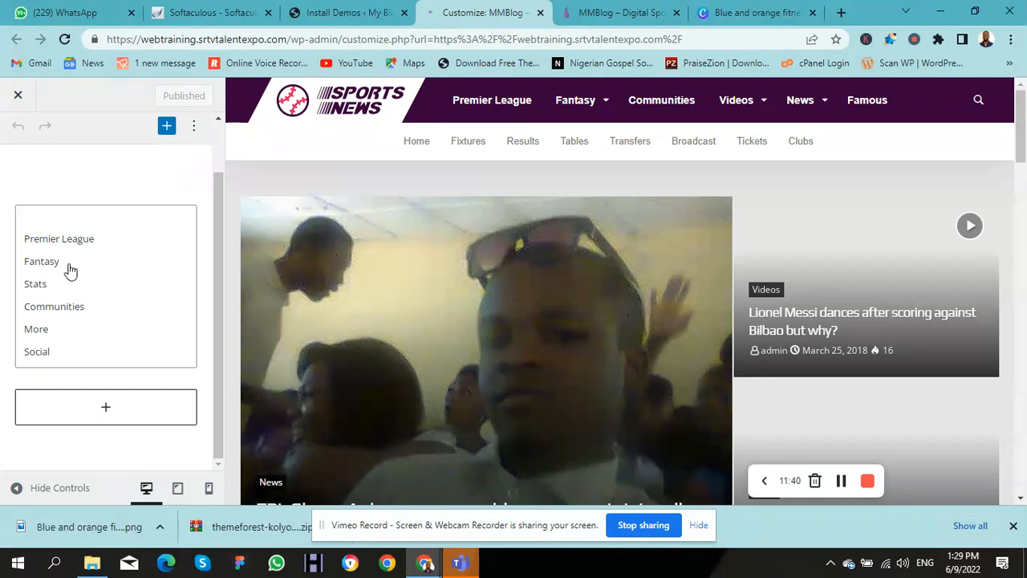
click(71, 271)
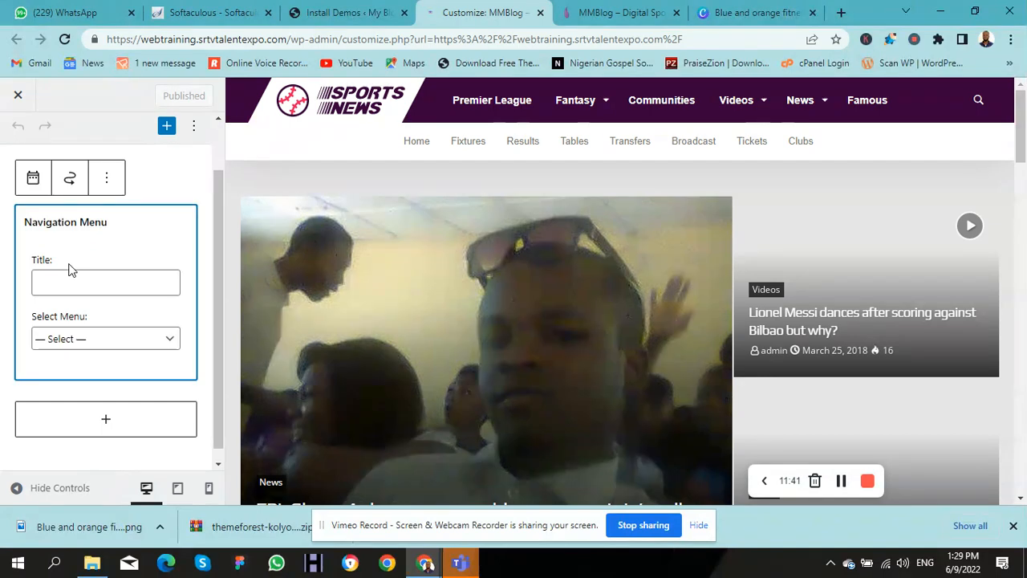
click(215, 273)
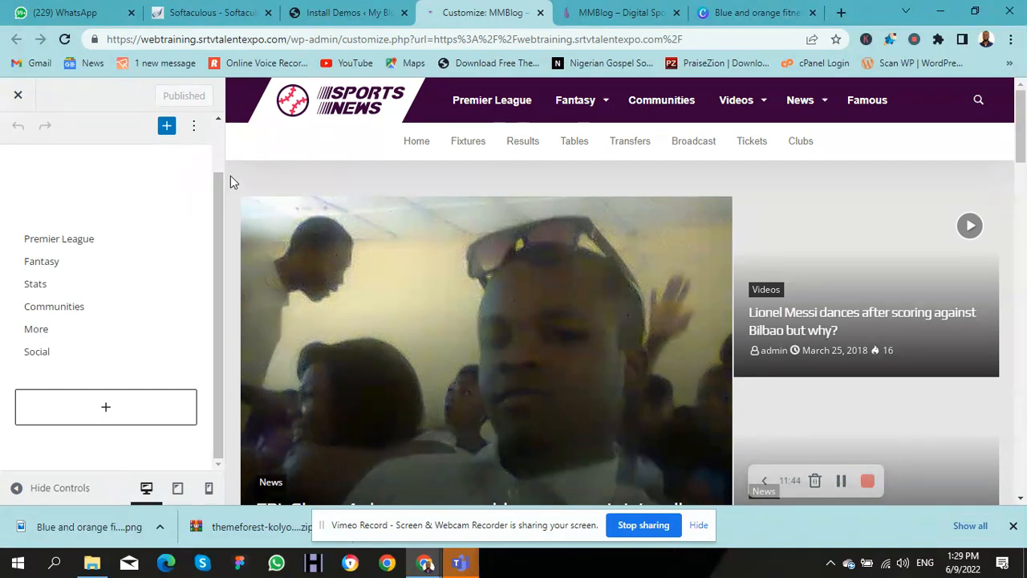
scroll(218, 200, up, 2)
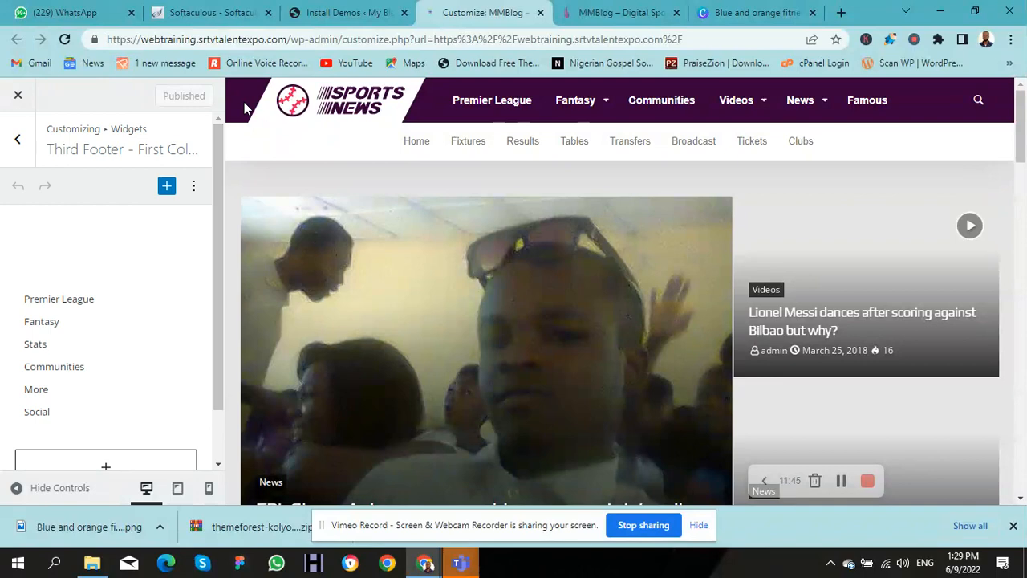
click(608, 12)
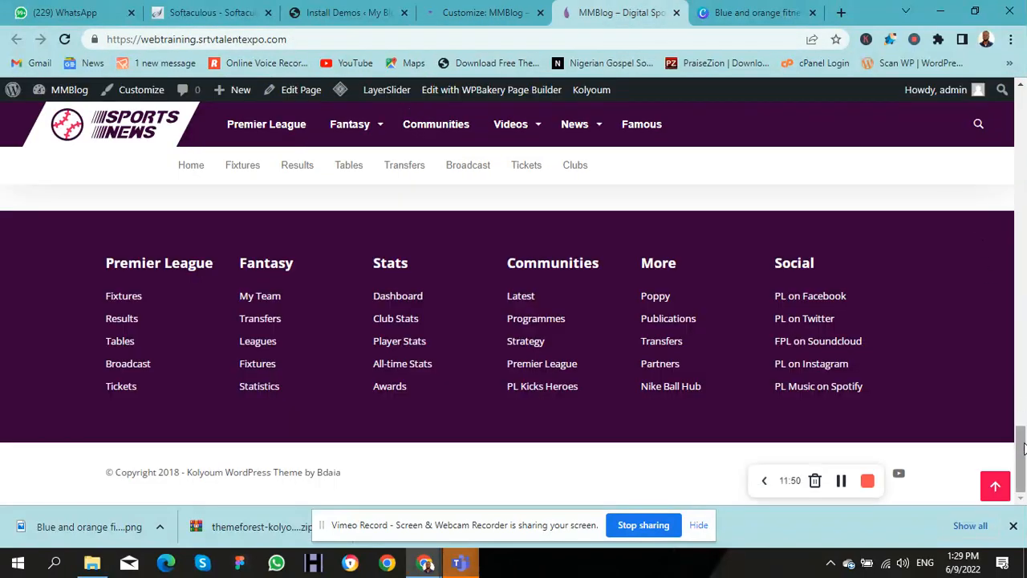
scroll(883, 361, up, 10)
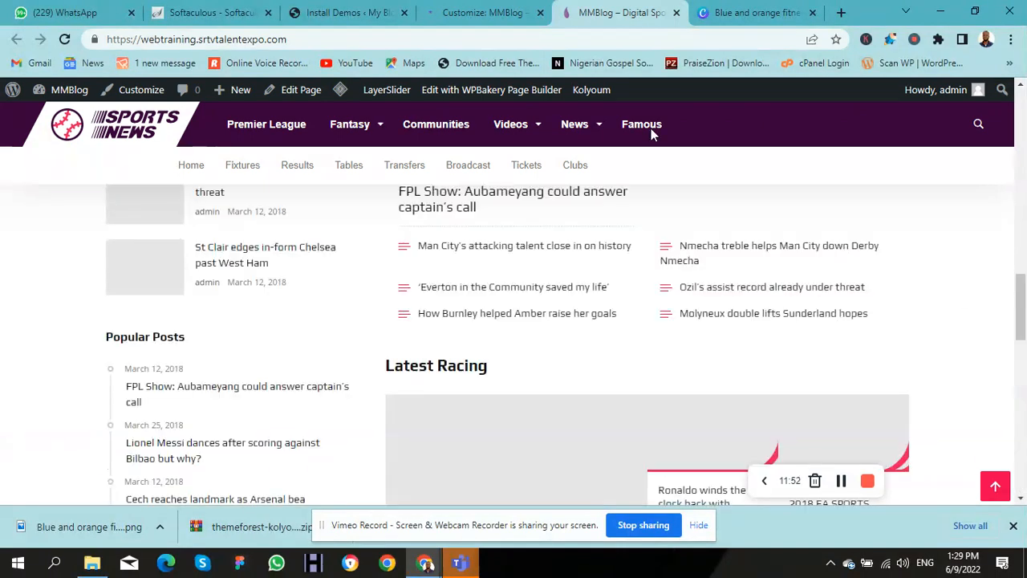
click(470, 12)
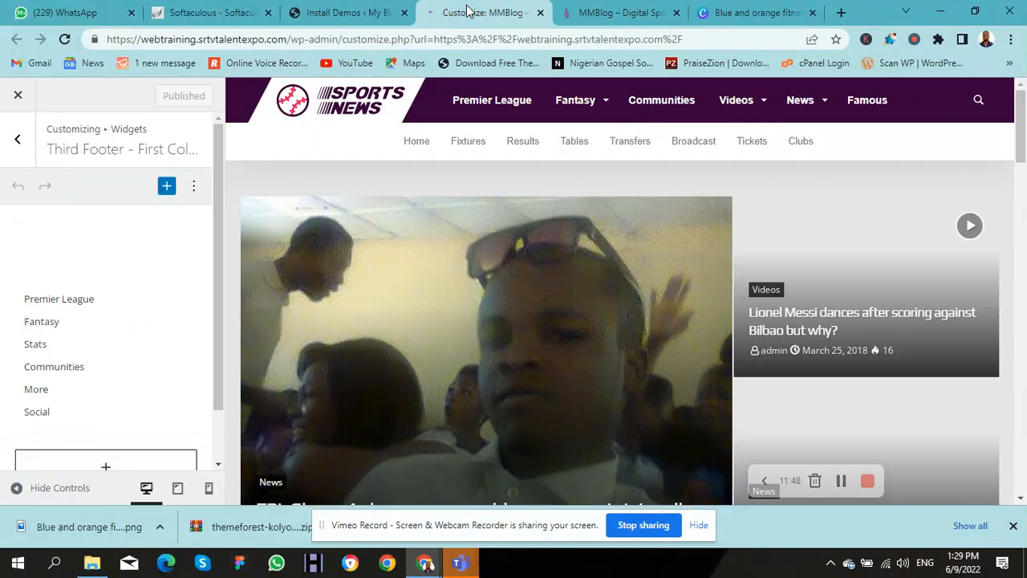
click(12, 149)
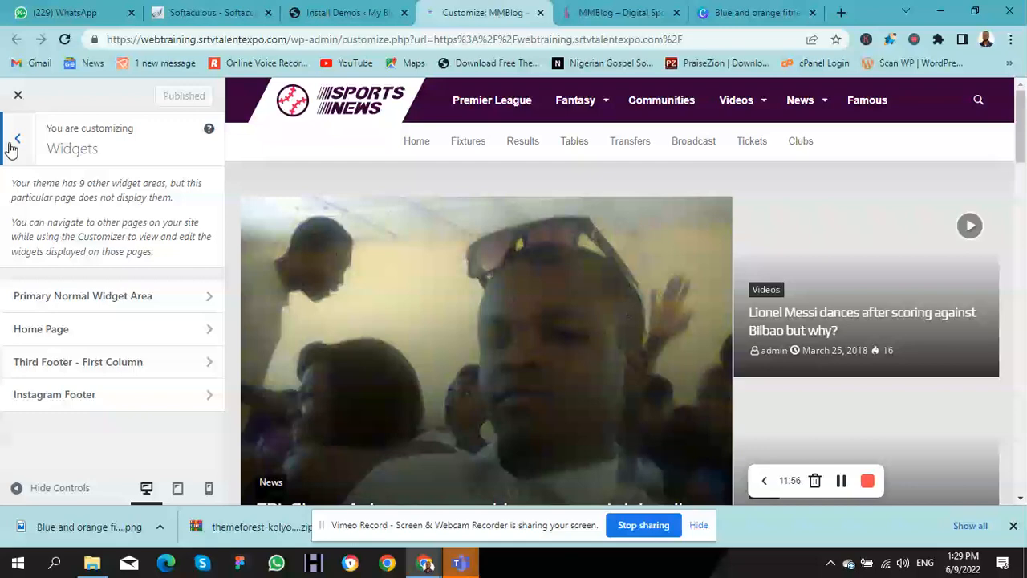
Step: Review Homepage Settings (static page, Home), then go back and switch to the live MMBlog site
click(11, 149)
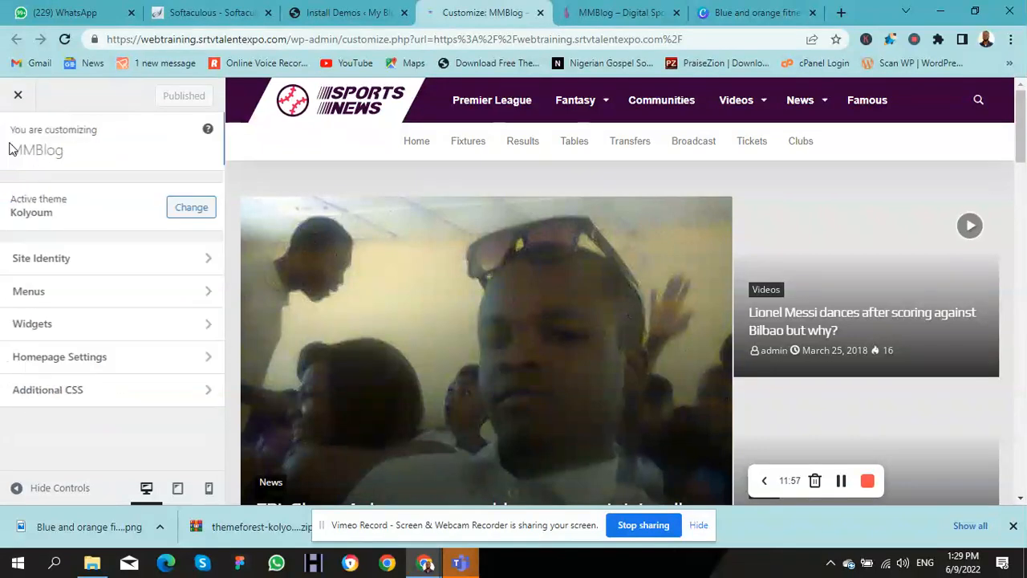
click(109, 371)
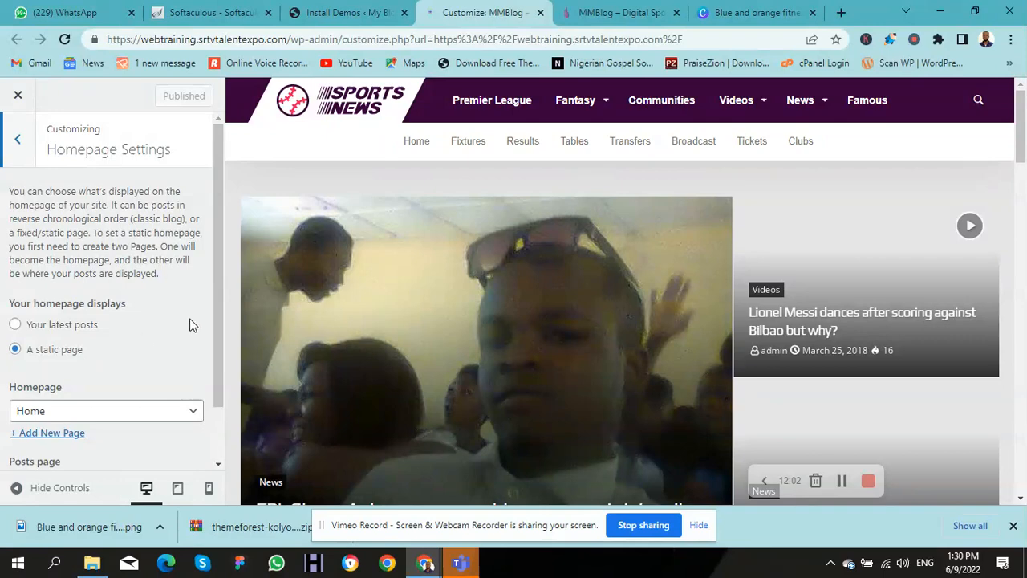
scroll(215, 338, down, 1)
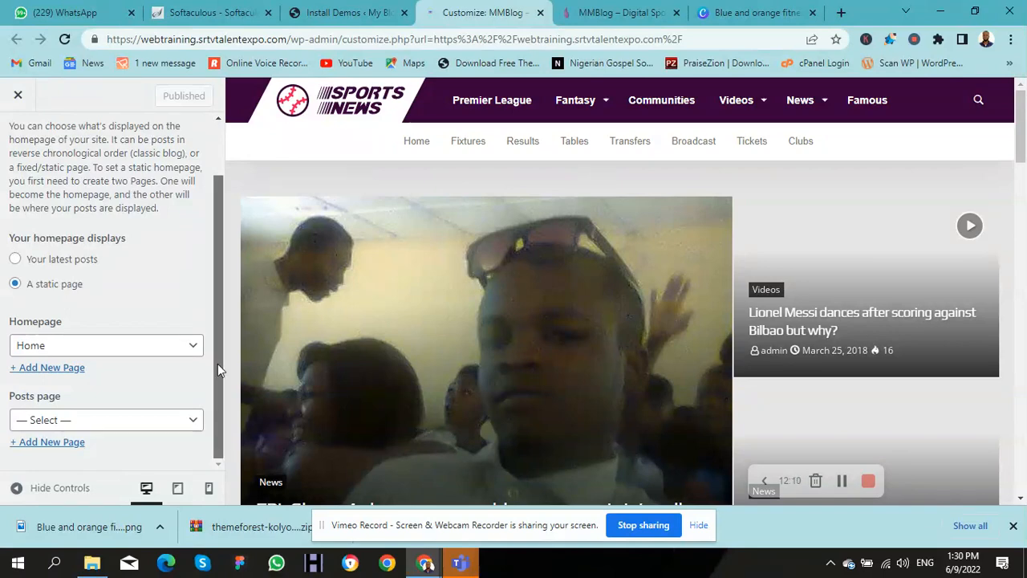
scroll(217, 413, up, 1)
click(18, 141)
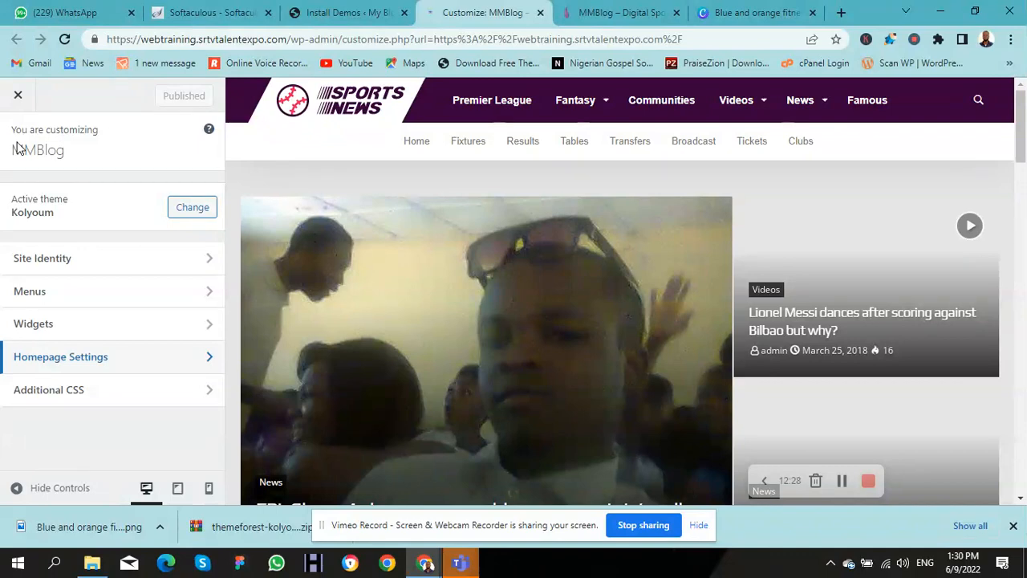
click(605, 10)
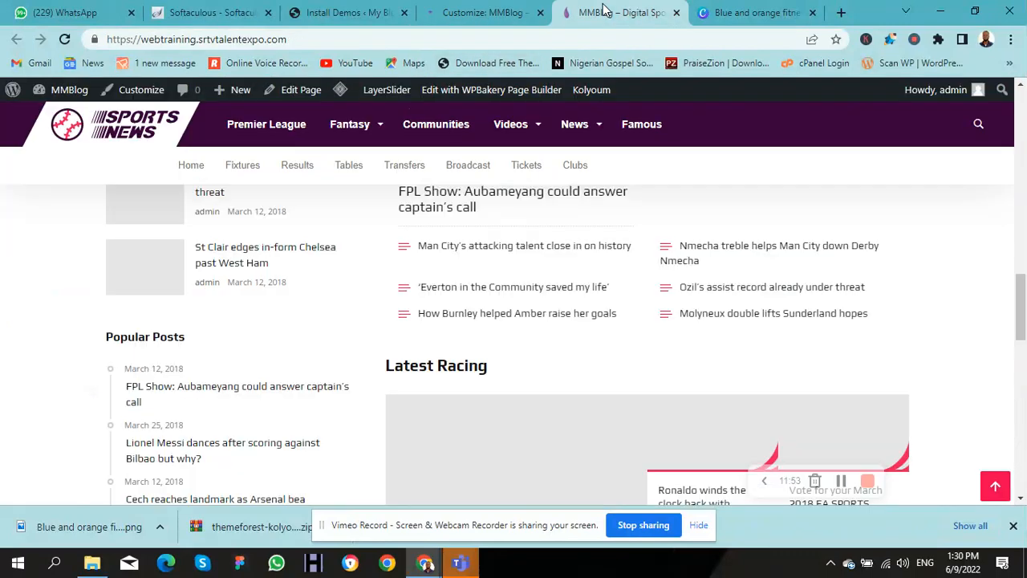
Step: Open 'Edit with WPBakery Page Builder' in a new tab placed before the live site tab, and switch to it
drag(1022, 332, 1022, 135)
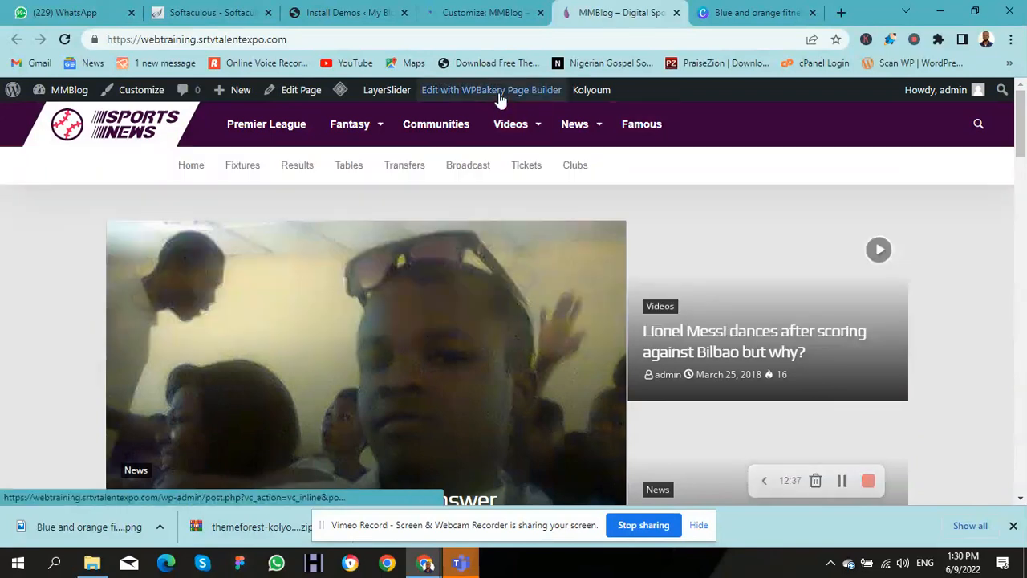
right_click(499, 97)
click(525, 107)
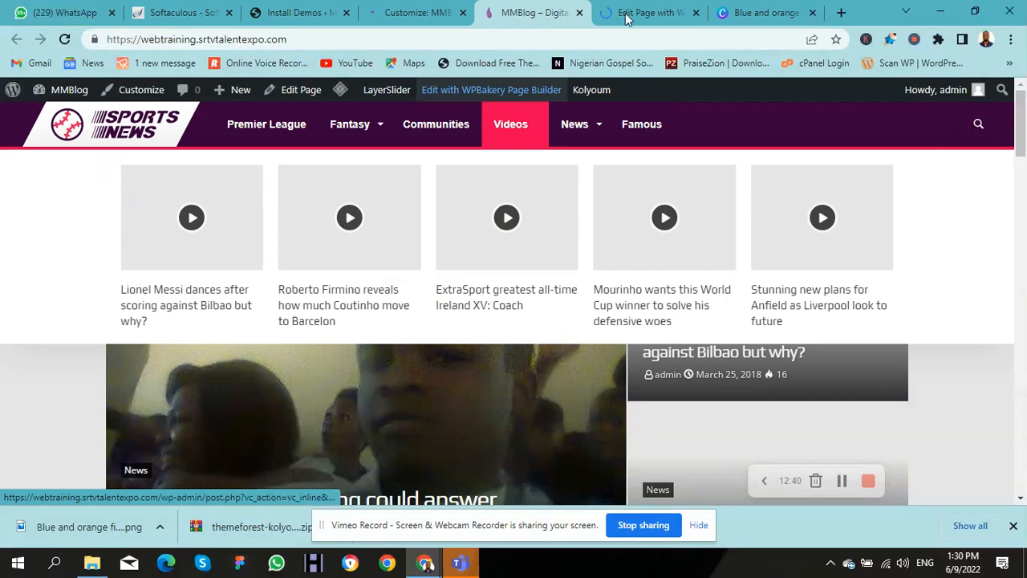
click(596, 18)
drag(594, 16, 542, 17)
click(613, 18)
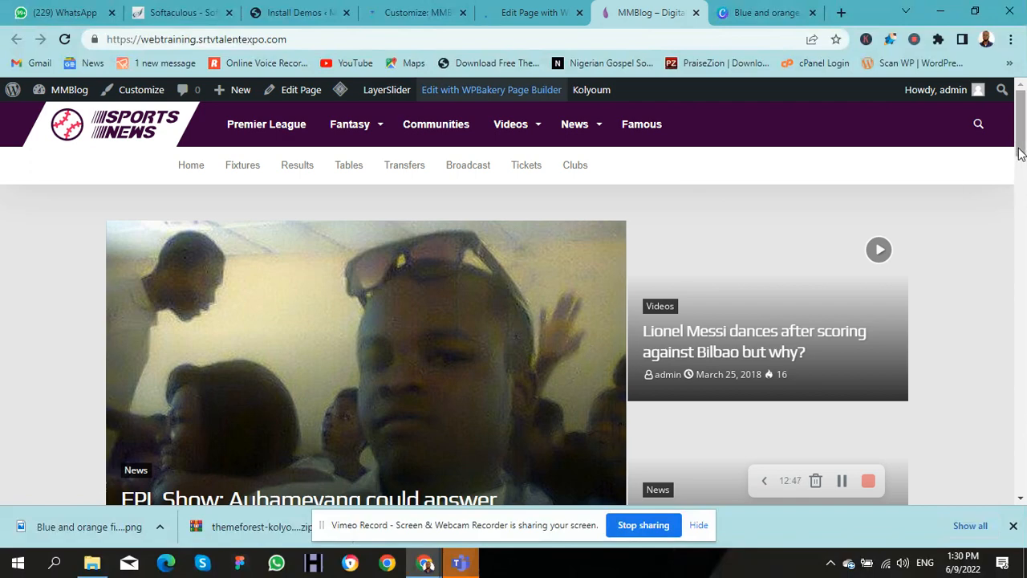
drag(1022, 151, 1016, 124)
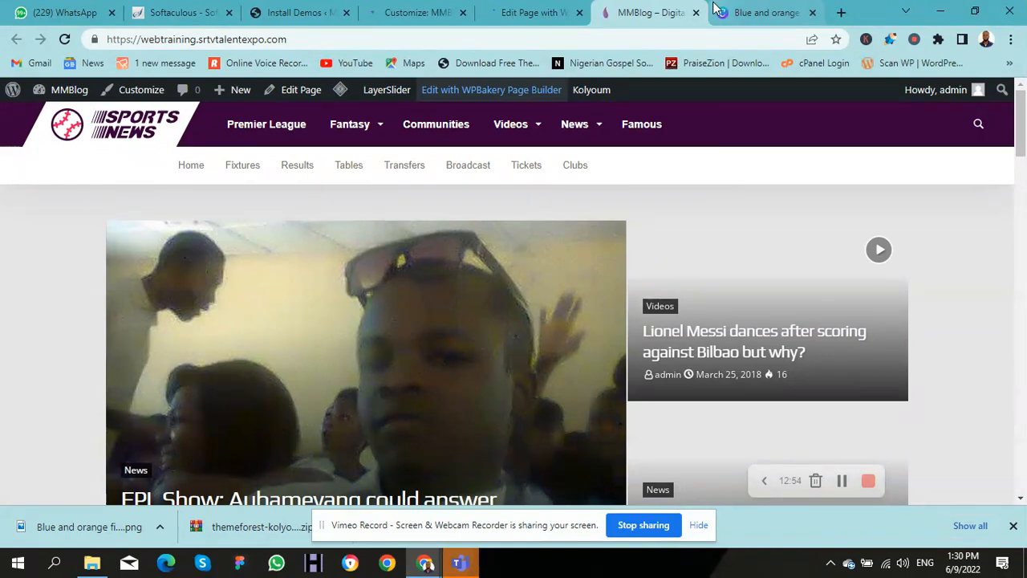
click(498, 22)
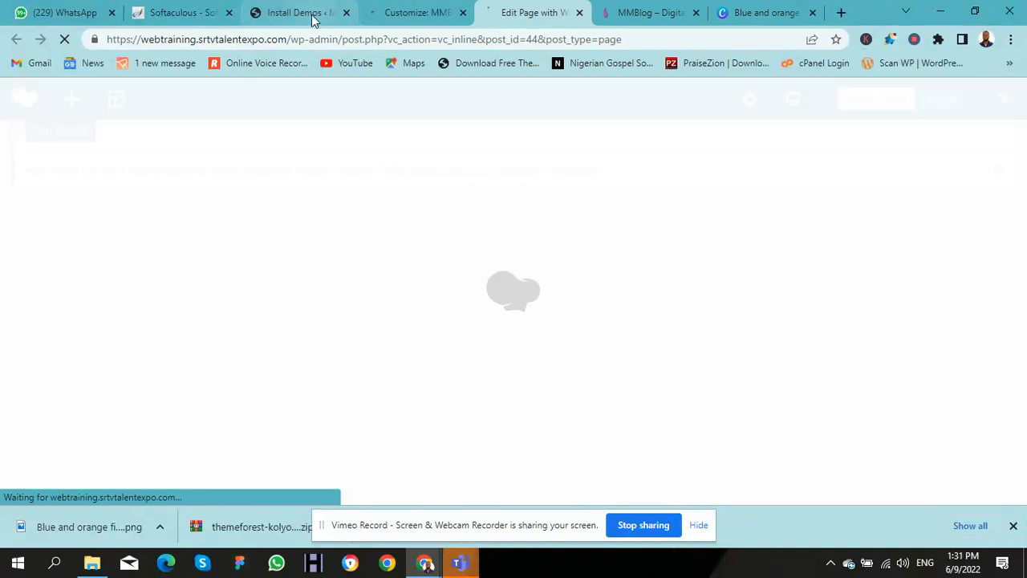
Step: Switch to the Install Demos admin tab and scroll down through the Kolyoum General Options
click(305, 20)
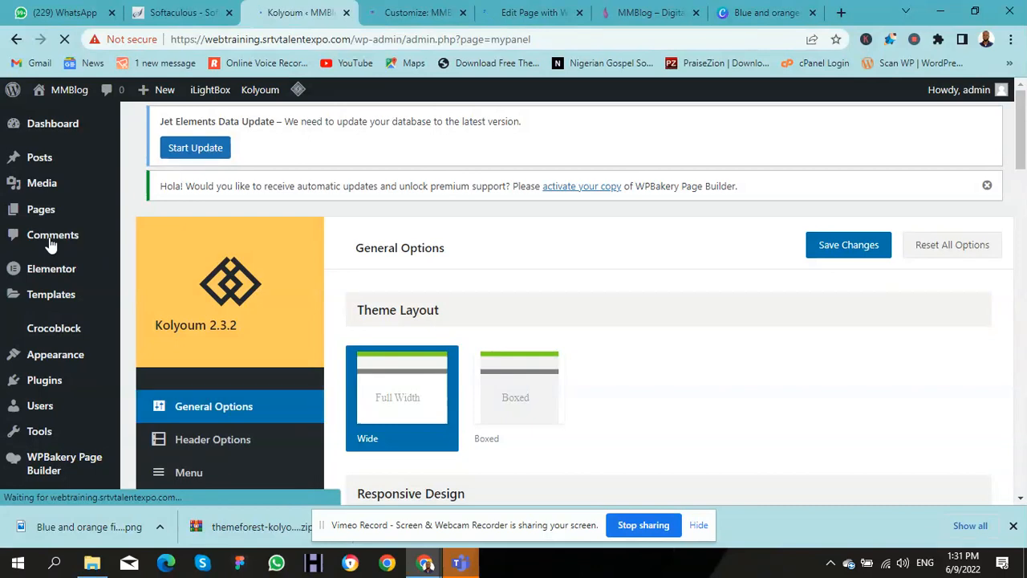
scroll(50, 244, down, 1)
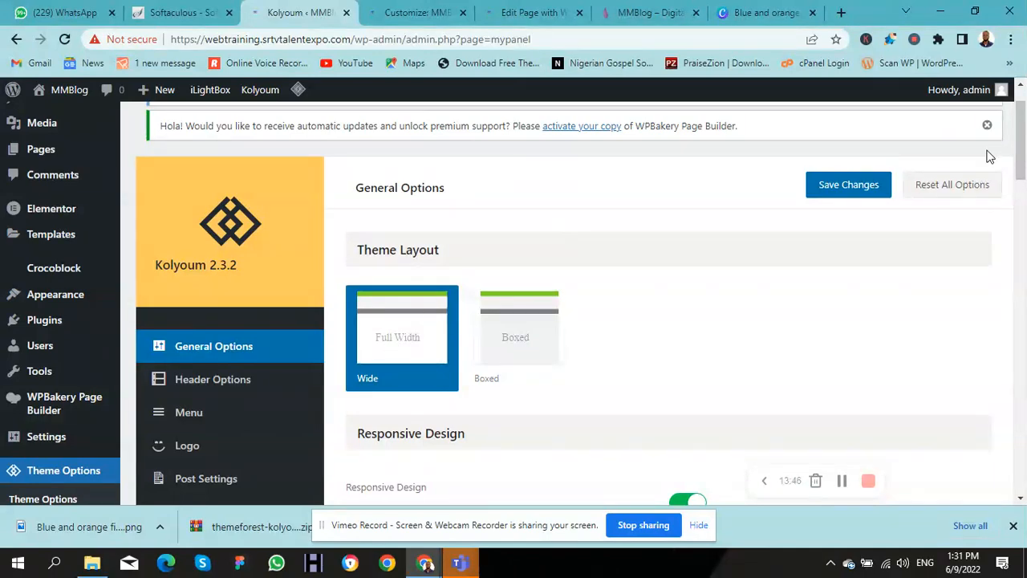
drag(1020, 161, 1021, 210)
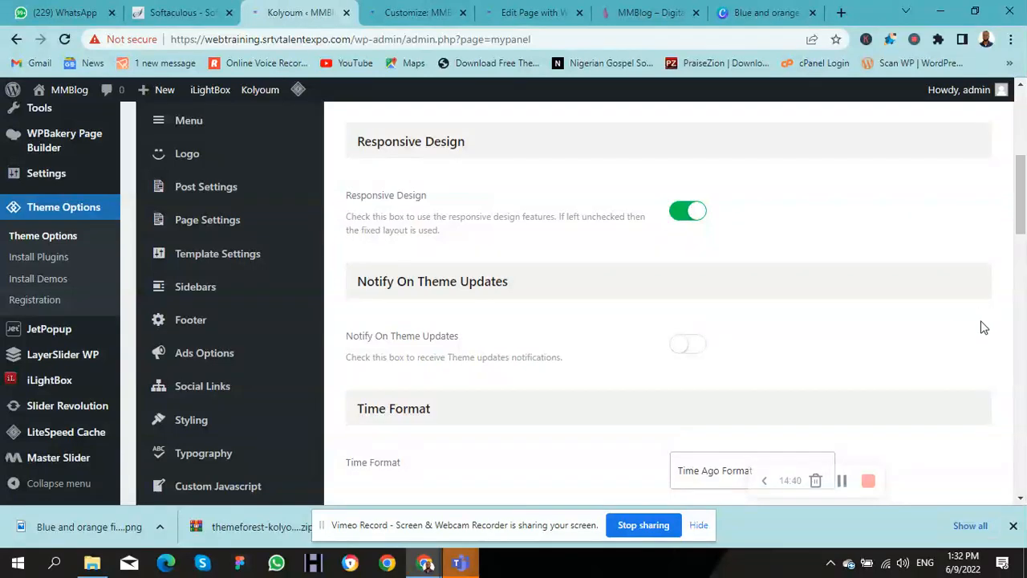
drag(1021, 249, 1021, 298)
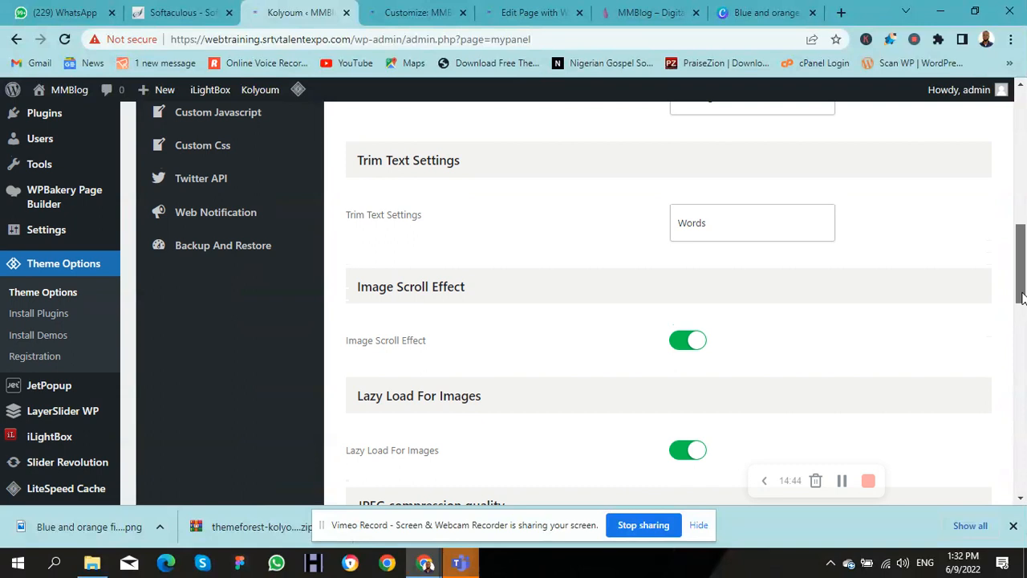
drag(1020, 296, 1020, 282)
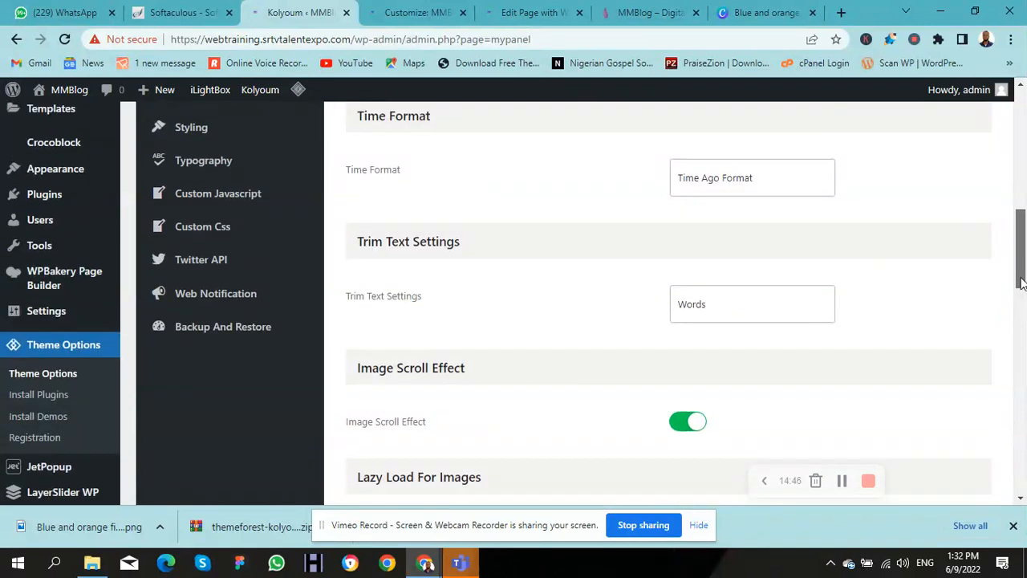
drag(1021, 284, 1024, 507)
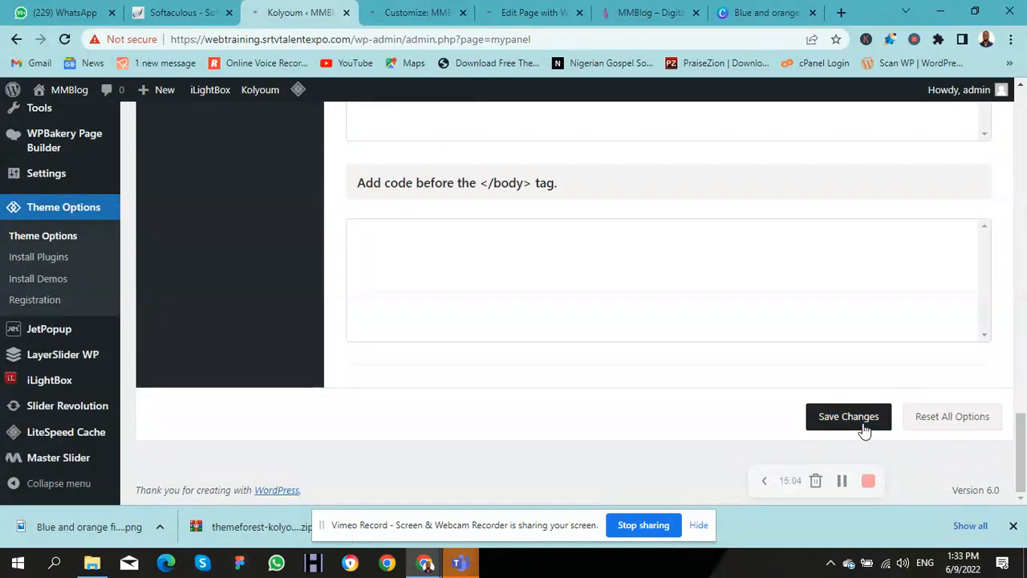
drag(1023, 443, 922, 159)
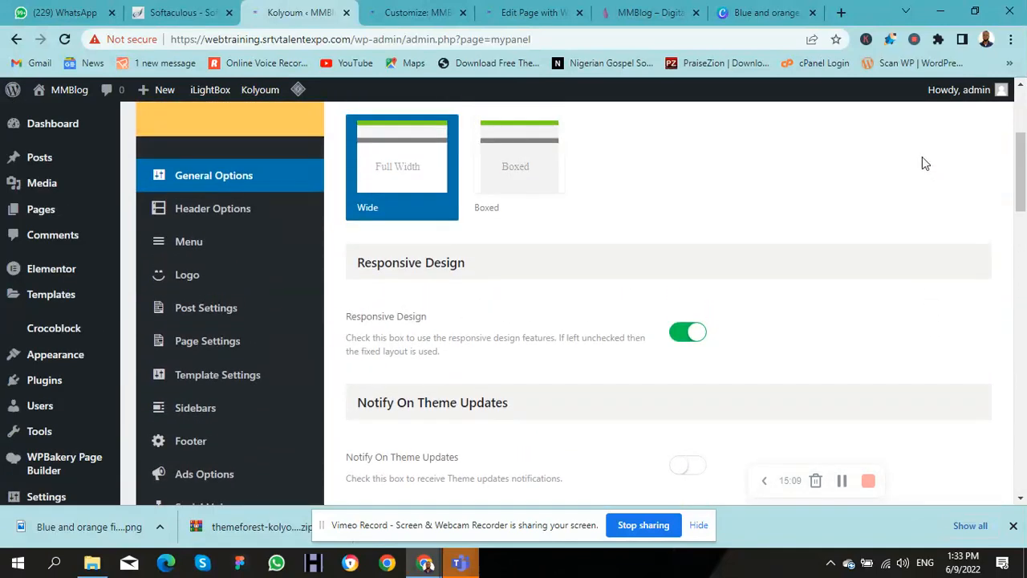
Step: Open Kolyoum Header Options and scroll to the background settings below the Full Width layout and Gradient skin
click(199, 219)
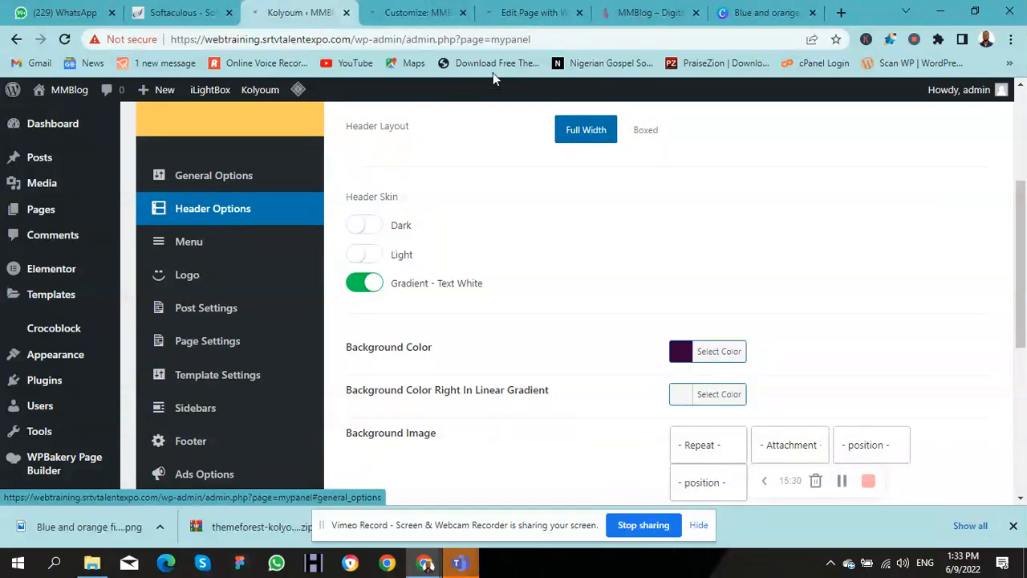
click(648, 13)
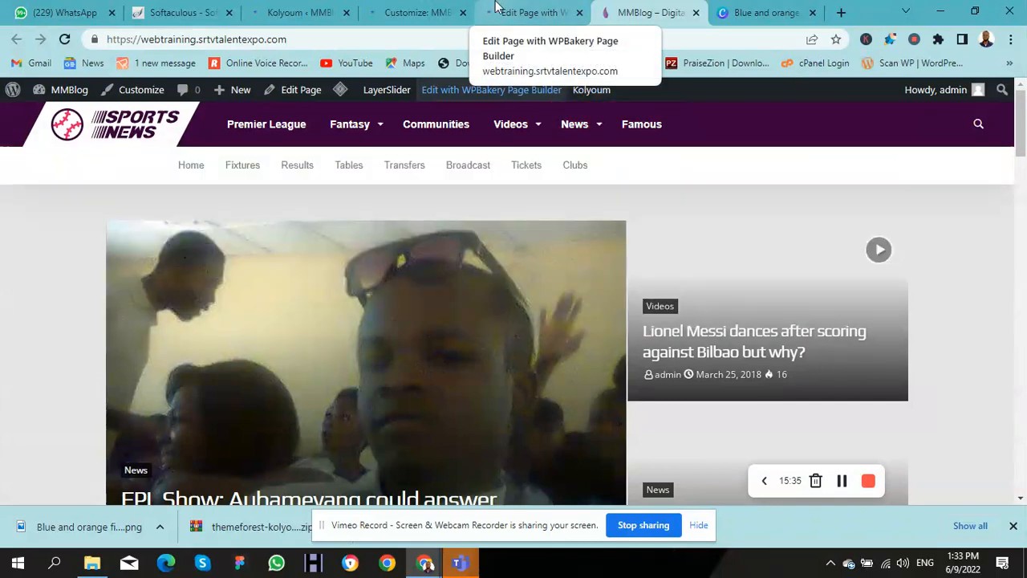
click(413, 11)
click(289, 14)
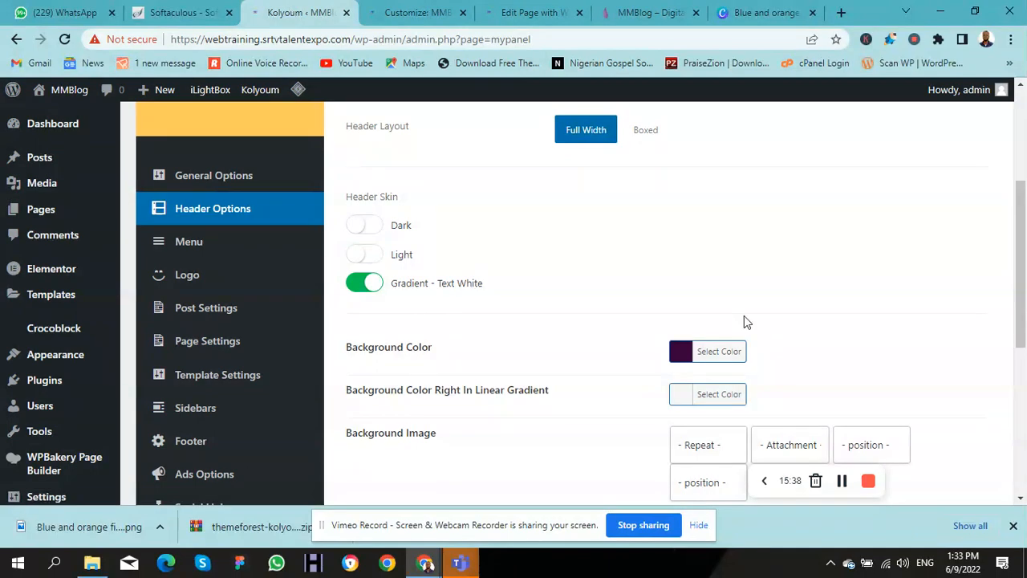
drag(1025, 267, 1023, 320)
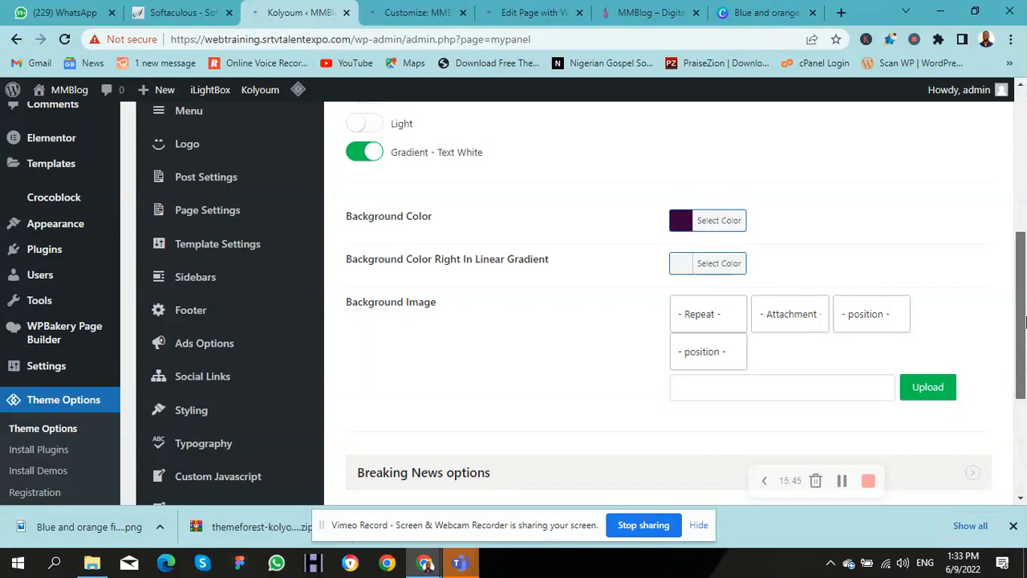
drag(1025, 321, 977, 290)
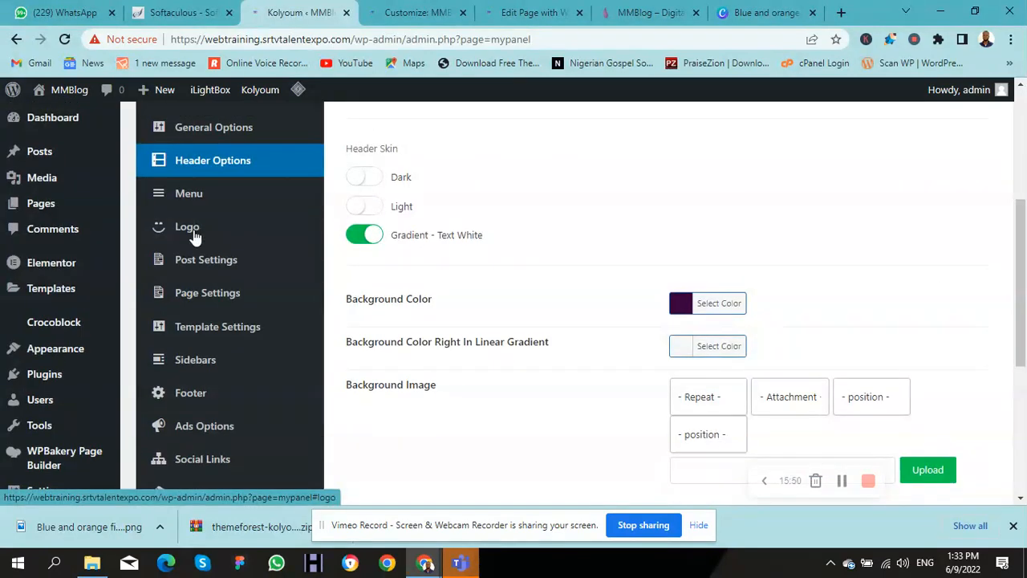
Step: Under Logo, set Upload Logo to the MMBLOG image from the Media Library, then scroll to Favicon Icons
click(193, 233)
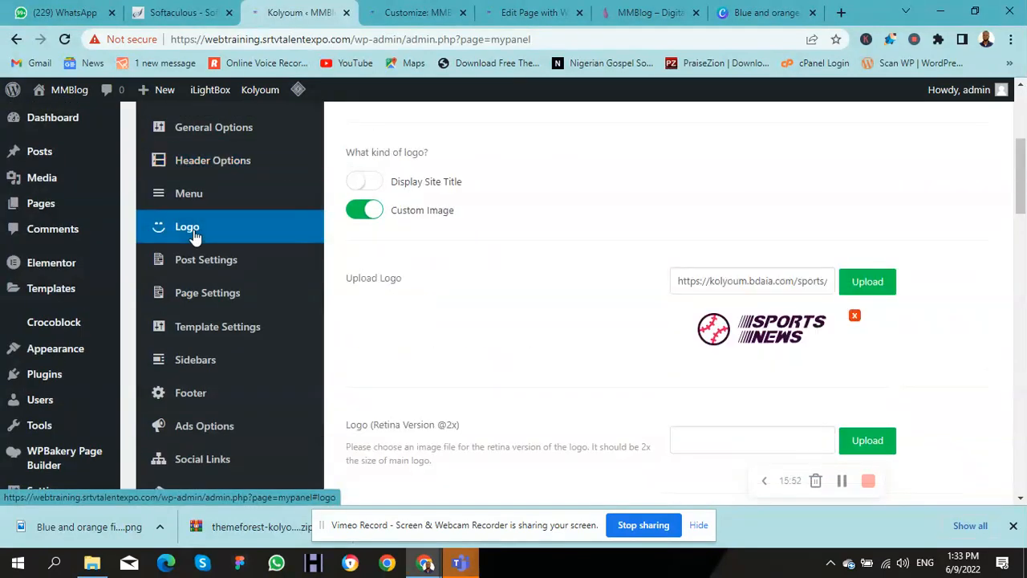
click(861, 288)
click(88, 281)
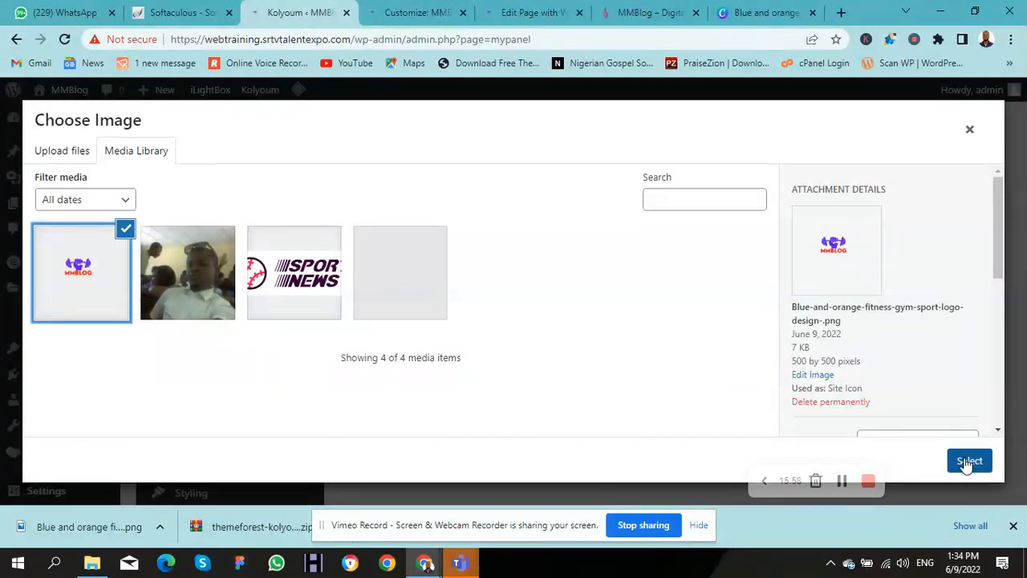
click(968, 461)
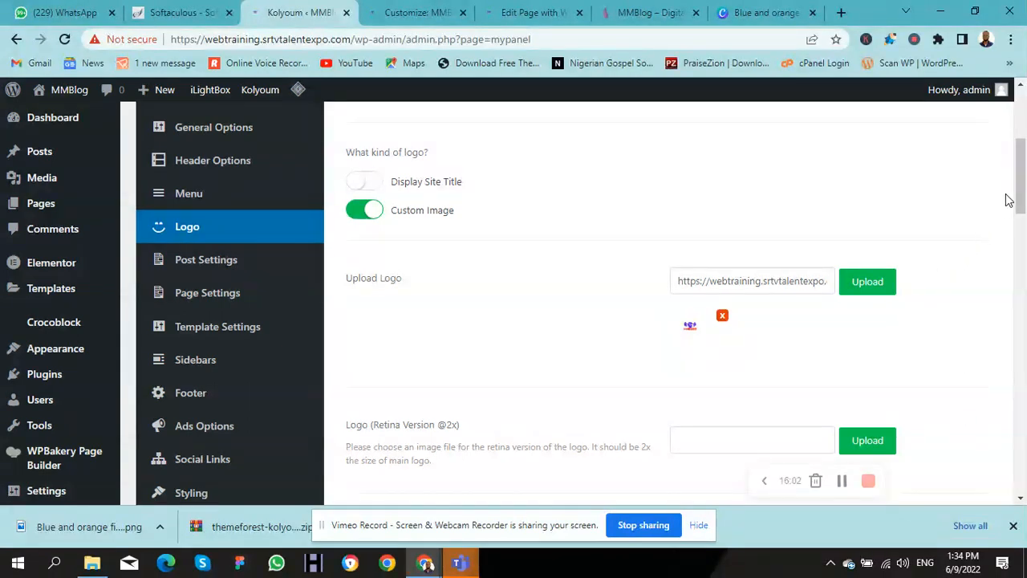
drag(1022, 192, 1020, 411)
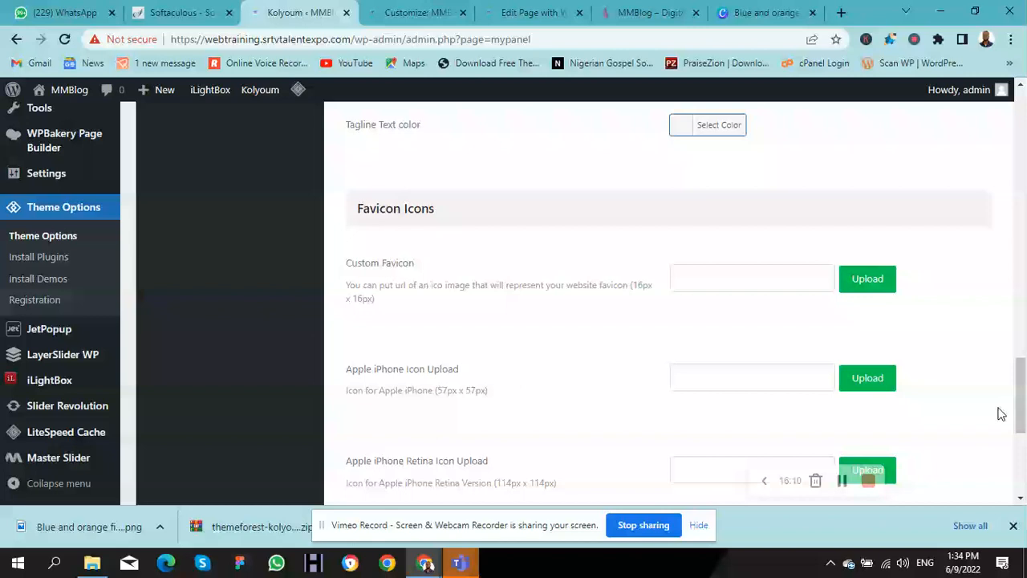
Step: Set the Custom Favicon to the MMBLOG image from the Media Library
click(856, 293)
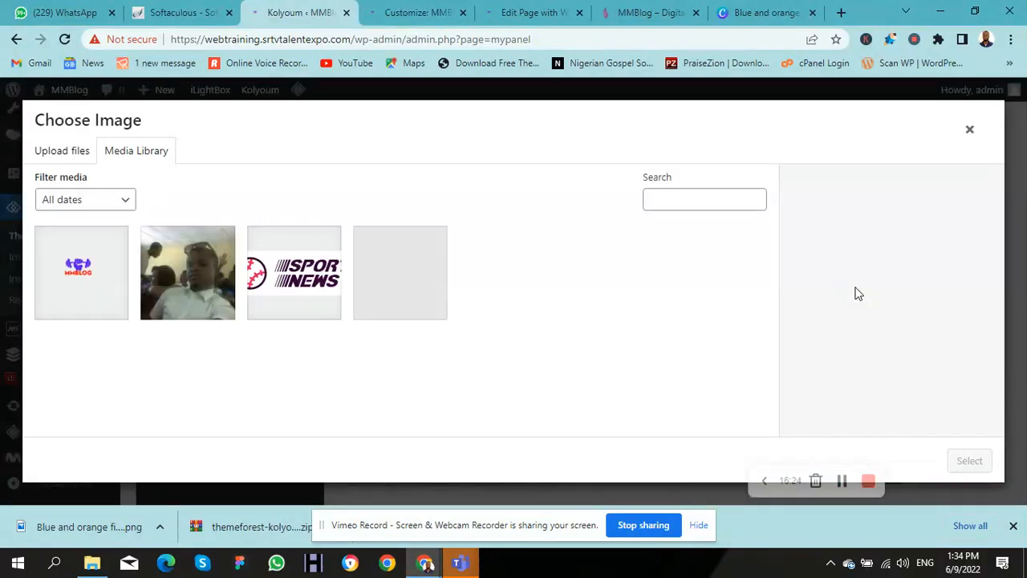
click(87, 276)
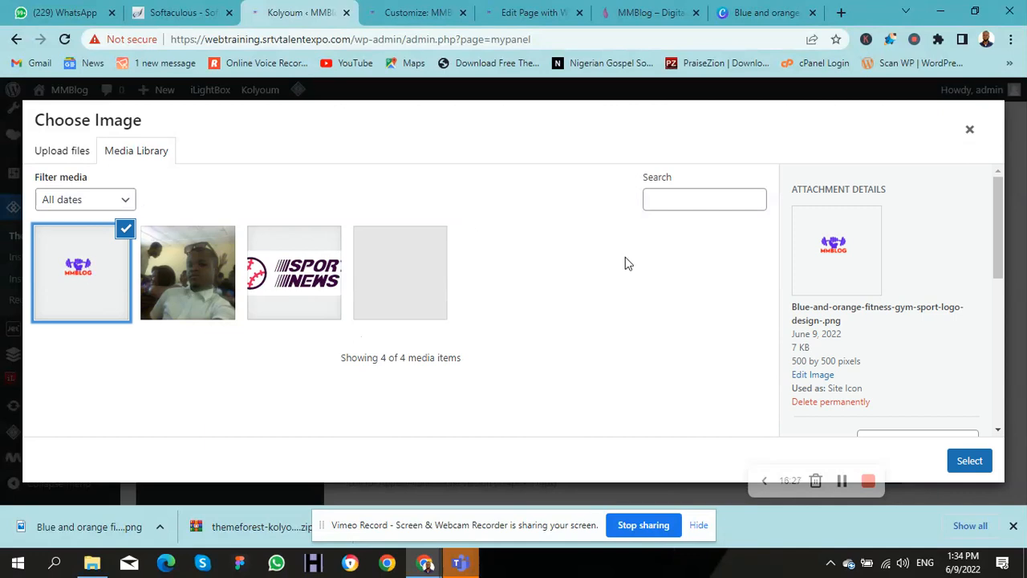
click(971, 463)
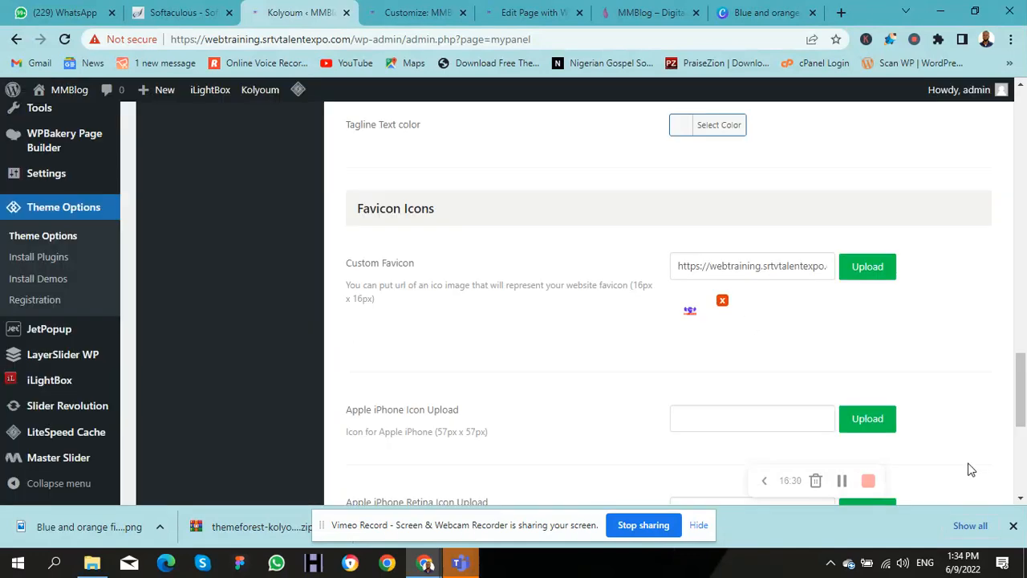
drag(1018, 390, 1024, 423)
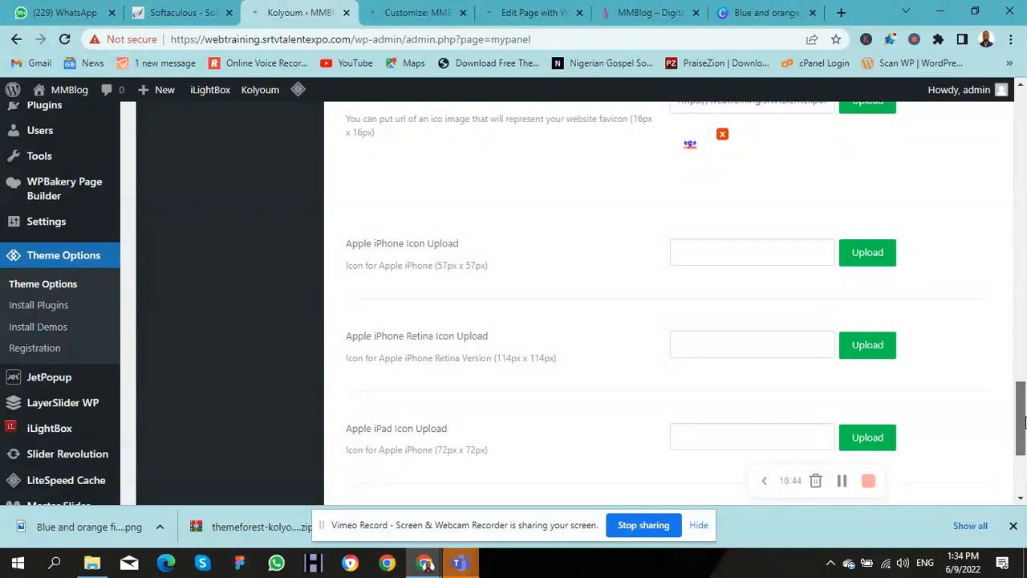
Step: Save the Kolyoum theme option changes and switch to the MMBlog homepage tab
drag(1023, 422, 1023, 457)
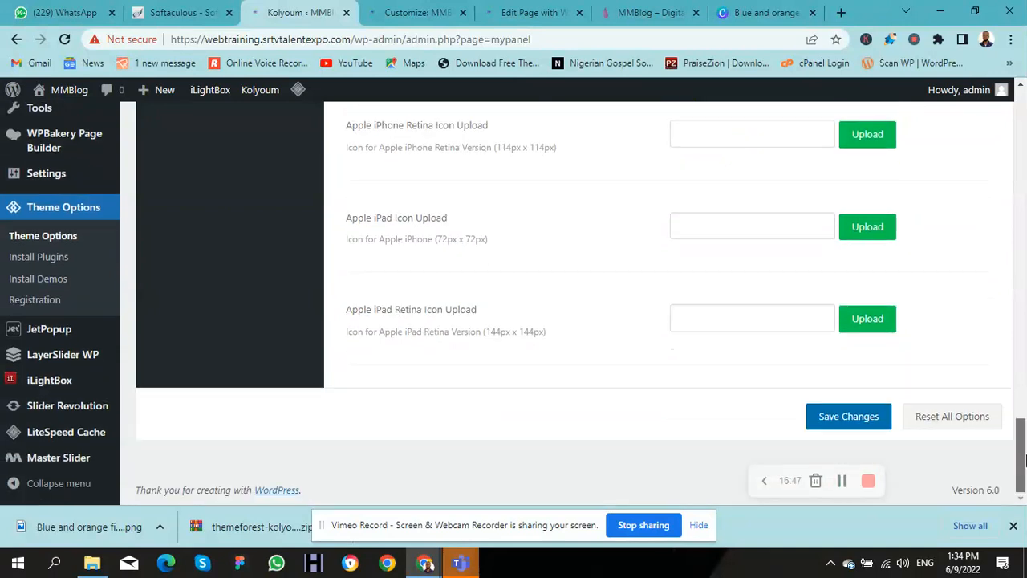
click(866, 426)
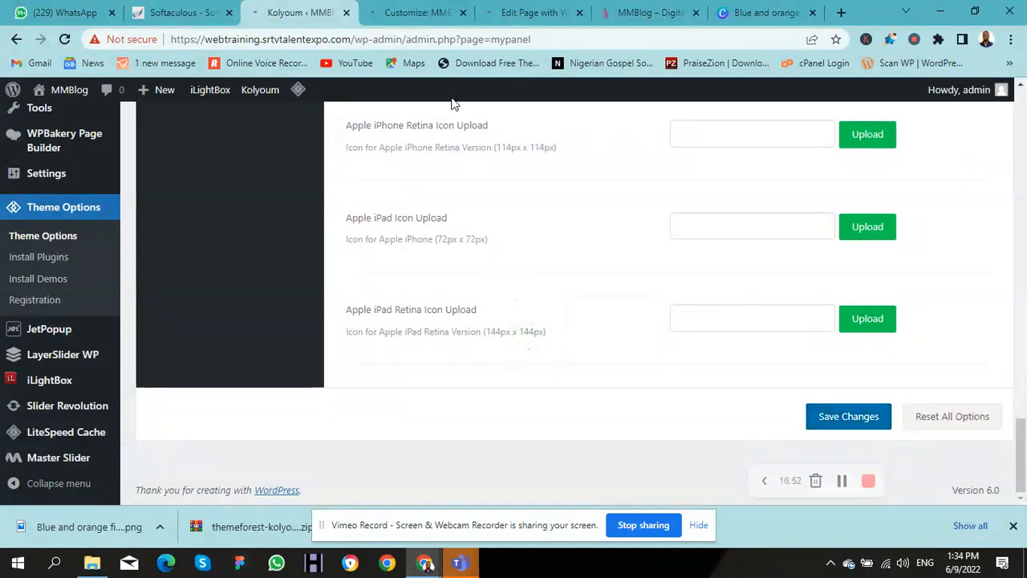
click(525, 12)
click(634, 13)
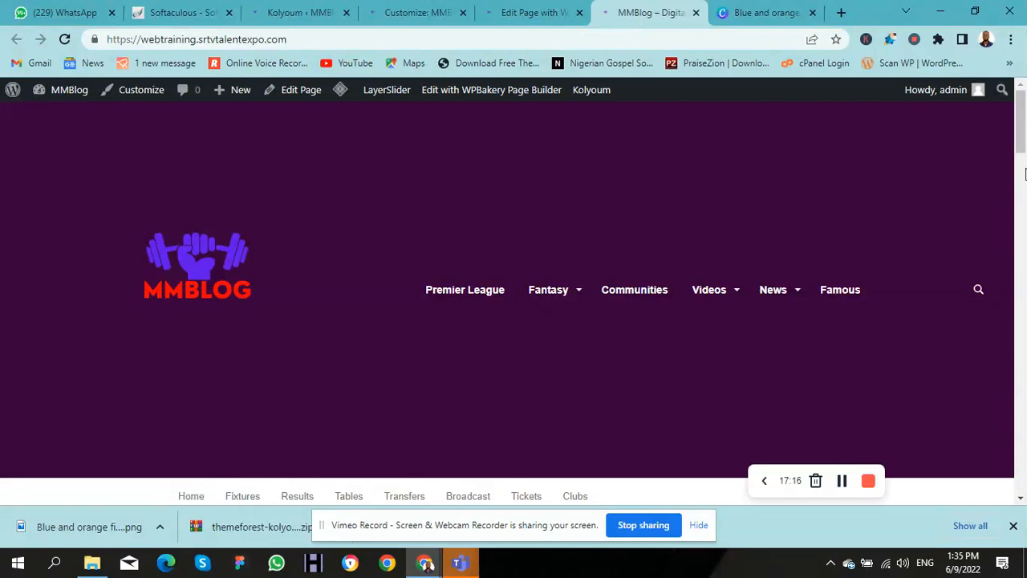
Step: Reload the MMBlog homepage, check the MMBLOG logo in the header, then return to Kolyoum options
drag(1023, 147, 1002, 176)
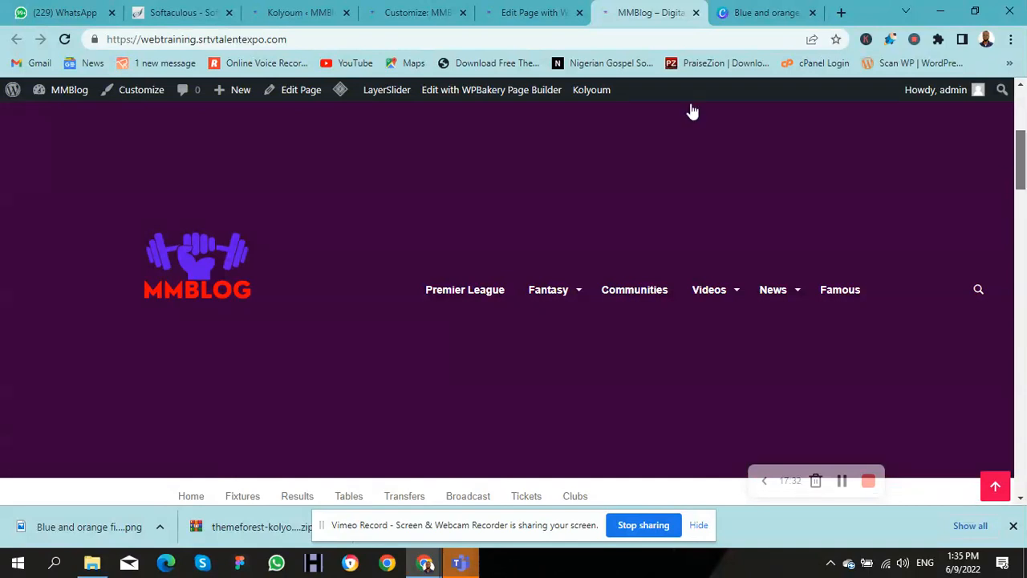
click(532, 37)
key(Return)
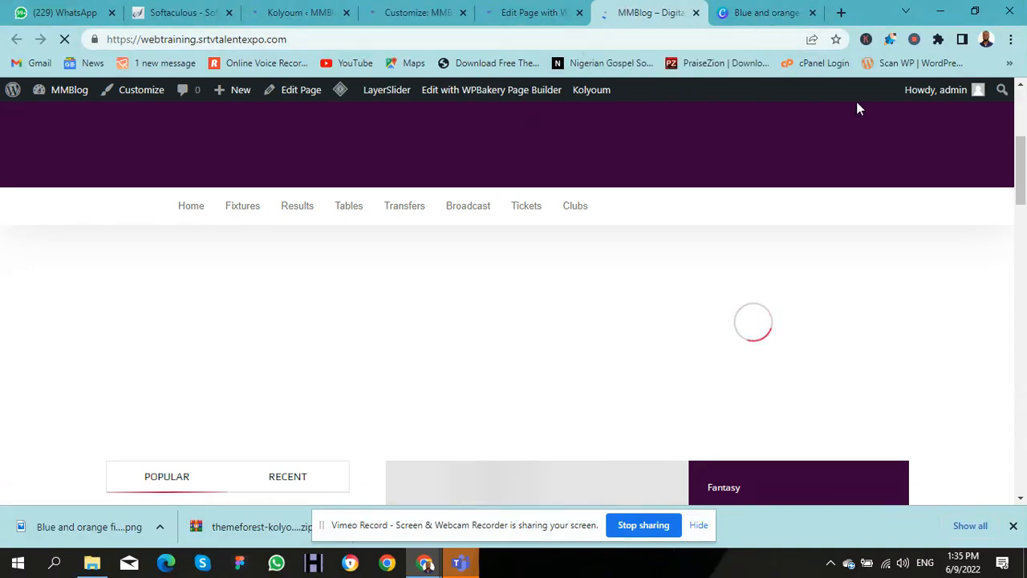
drag(1022, 155, 1010, 78)
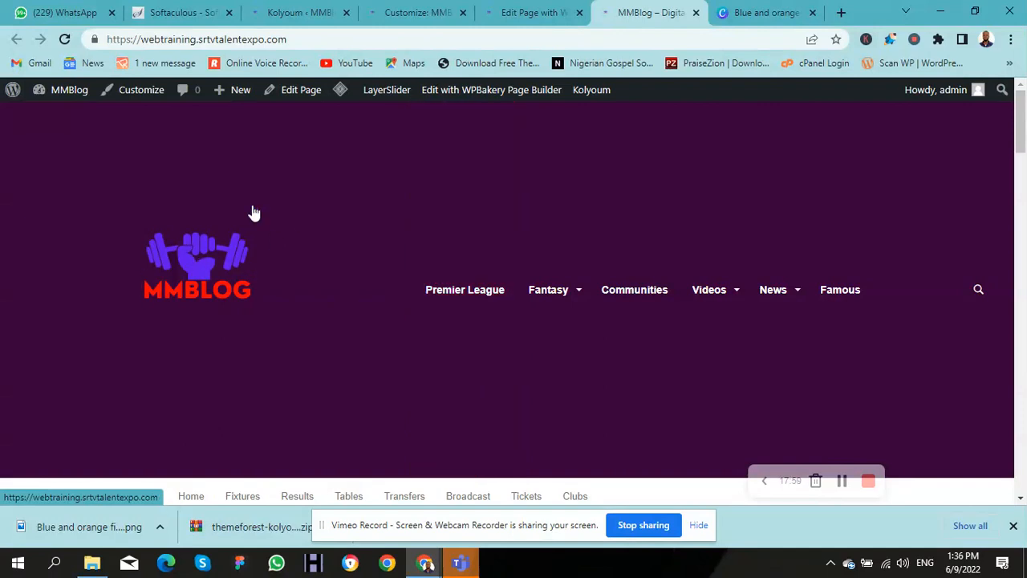
click(293, 16)
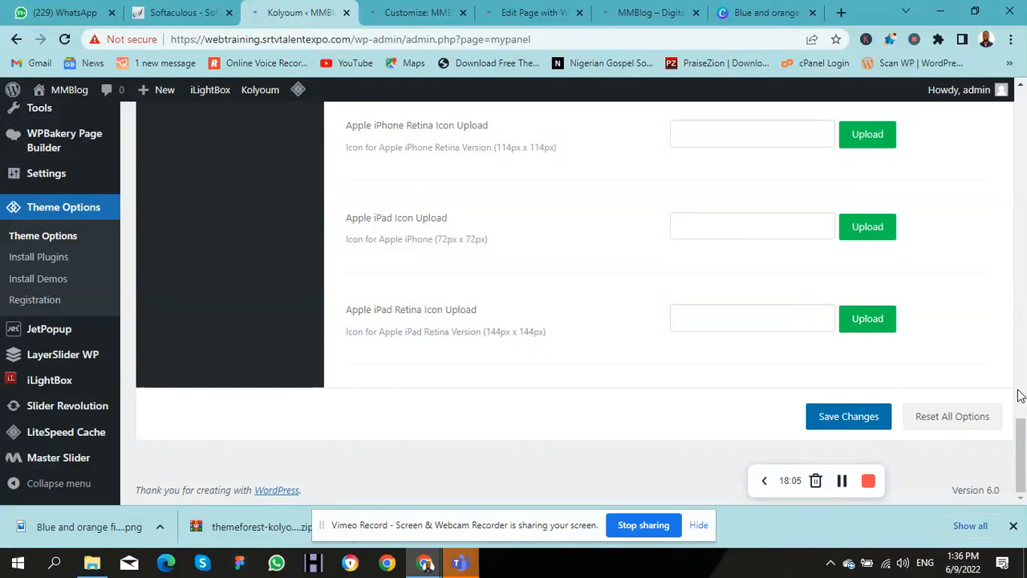
Step: Open the Media Library in a new browser tab and switch to it
drag(1021, 434, 1001, 304)
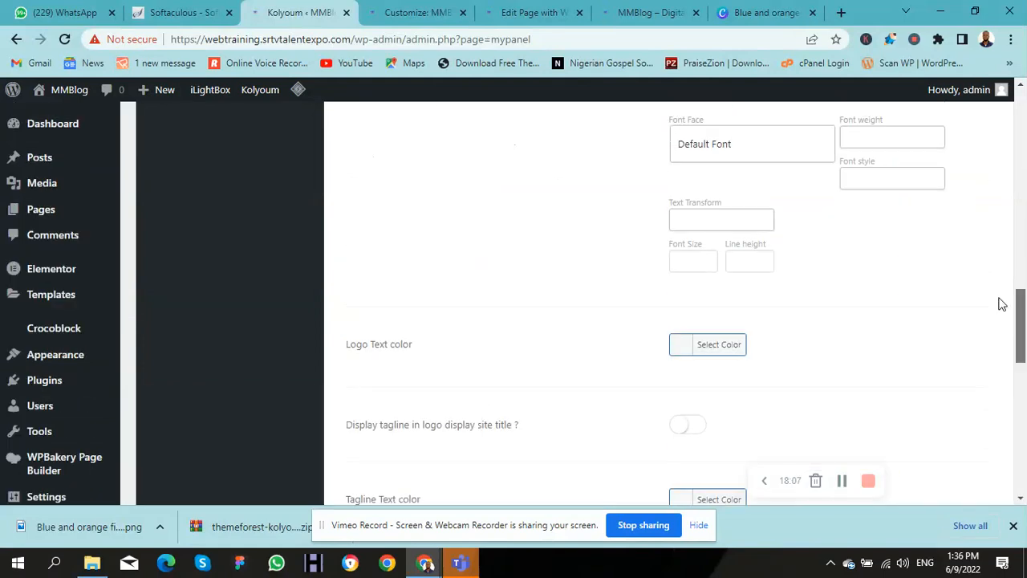
right_click(50, 190)
click(86, 201)
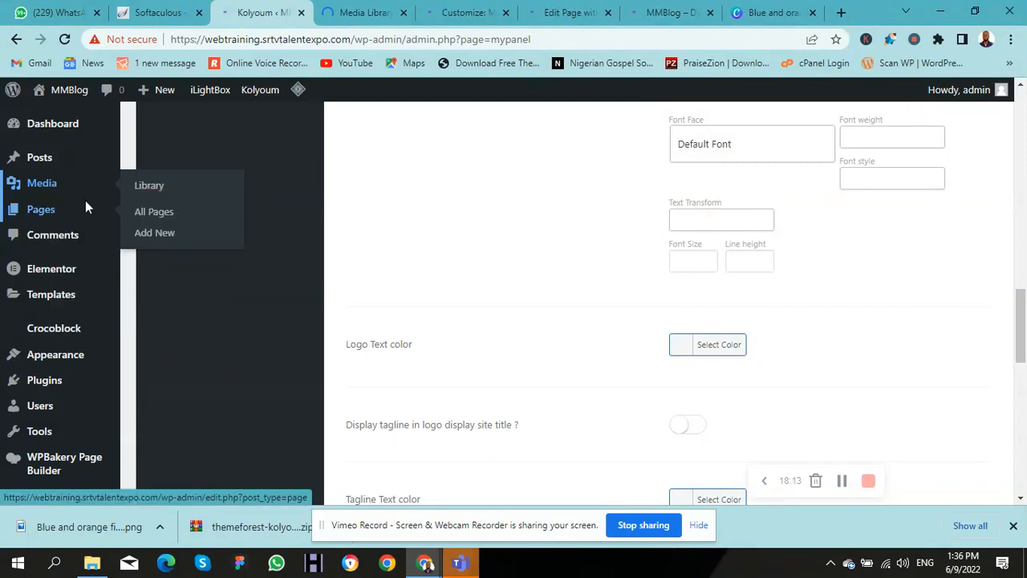
click(348, 14)
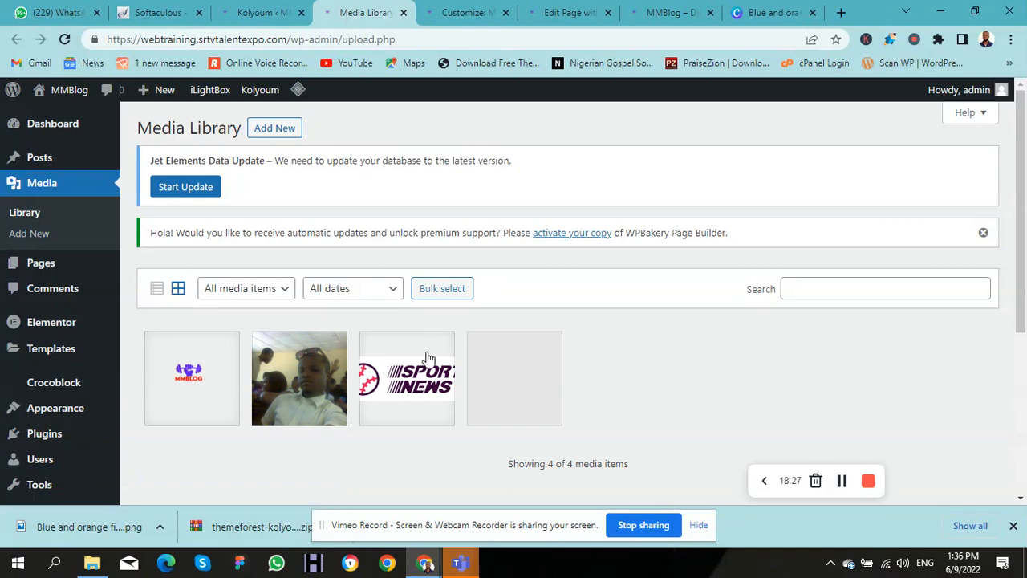
Step: Look at the Sports News logo details, then open the MMBLOG logo's attachment details
click(428, 378)
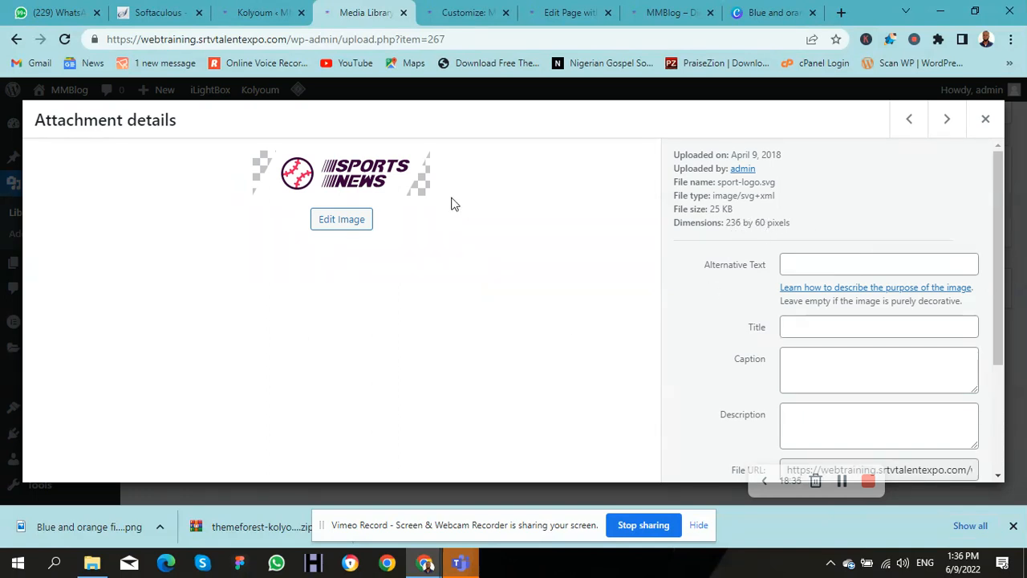
click(988, 119)
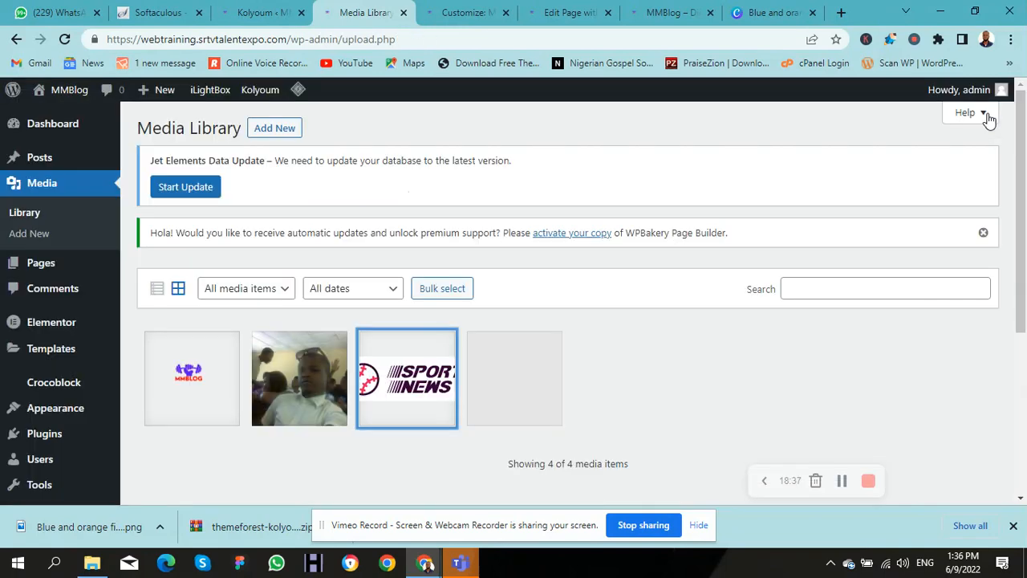
click(187, 377)
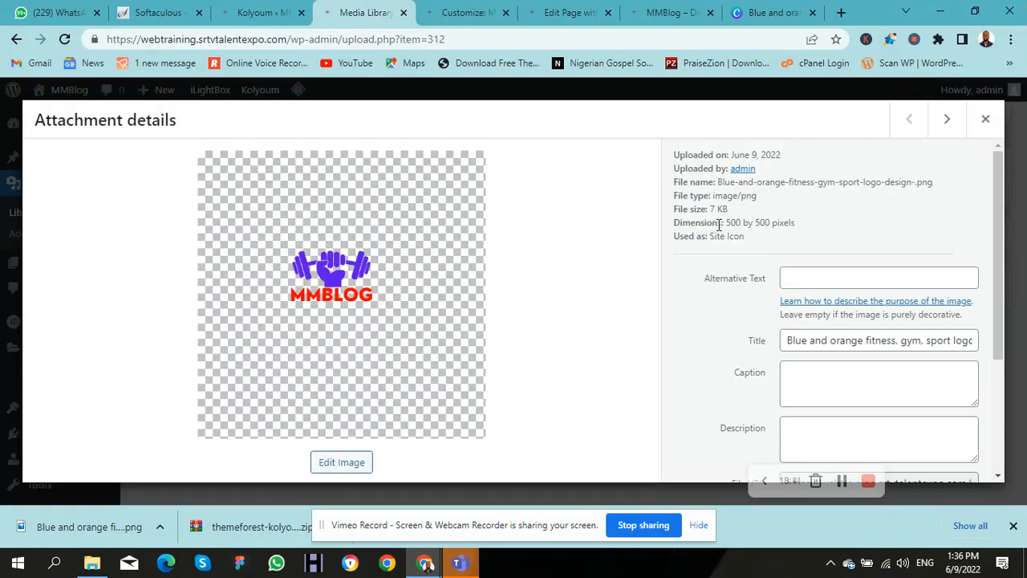
Step: In Edit Image, enter 236 for both Scale Image width and height and apply the scale
click(342, 463)
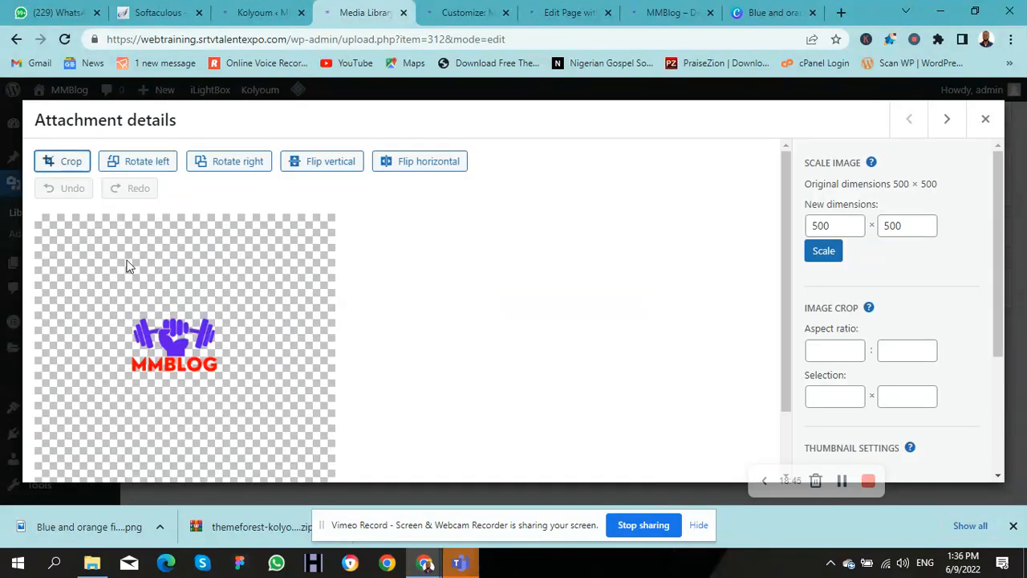
double_click(820, 229)
text(236)
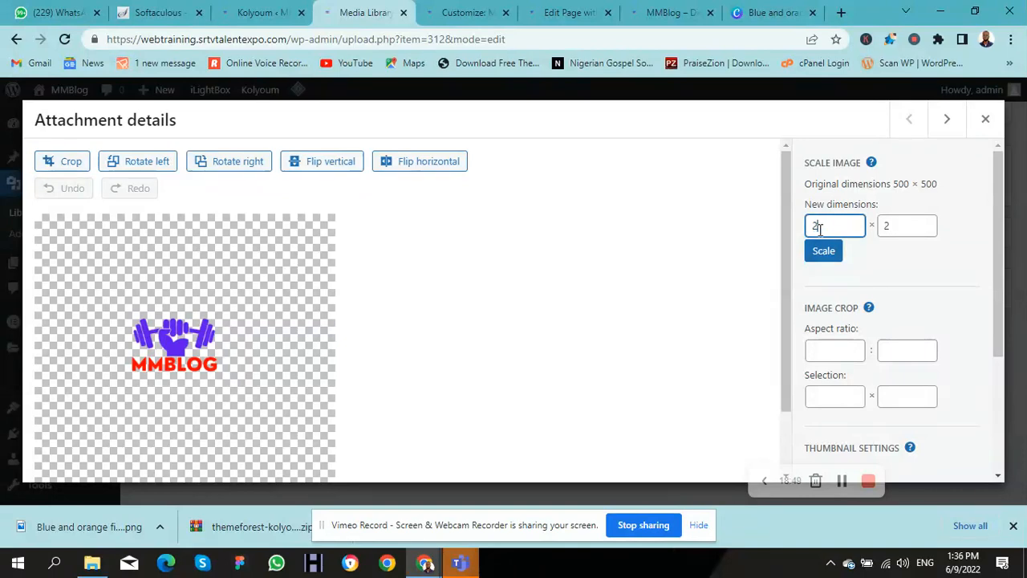
right_click(894, 228)
double_click(893, 224)
text(6)
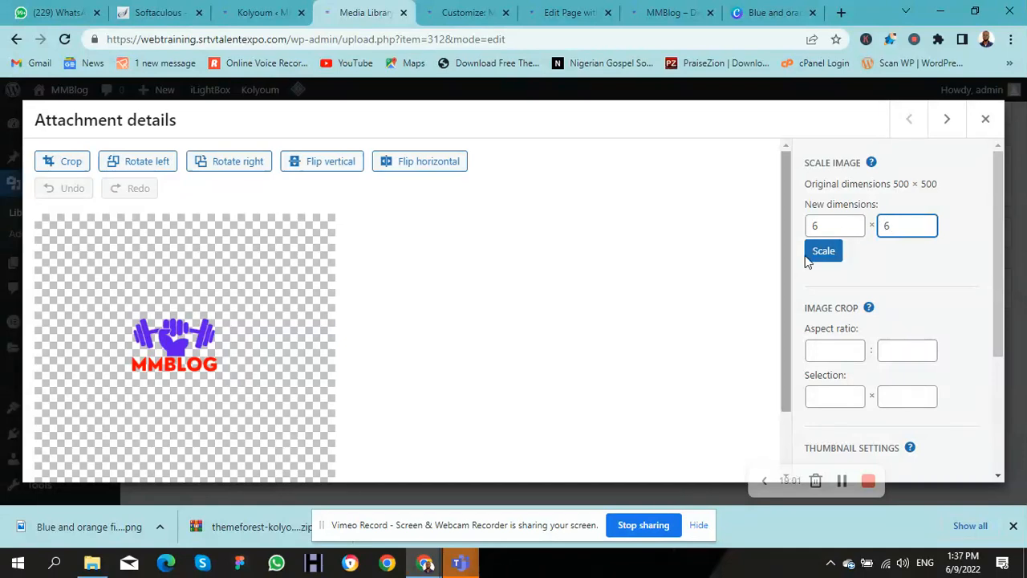
double_click(810, 225)
text(23)
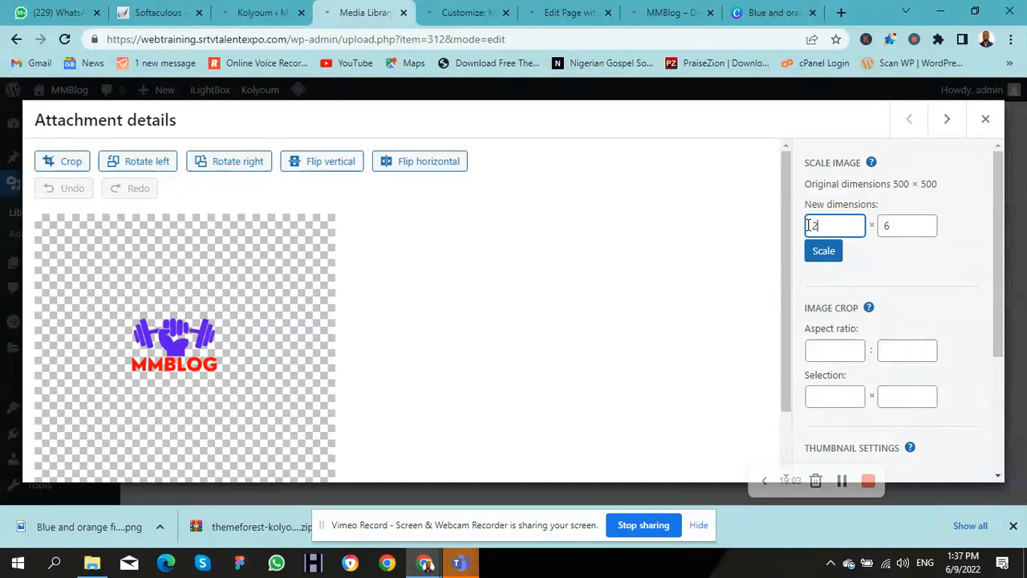
click(822, 257)
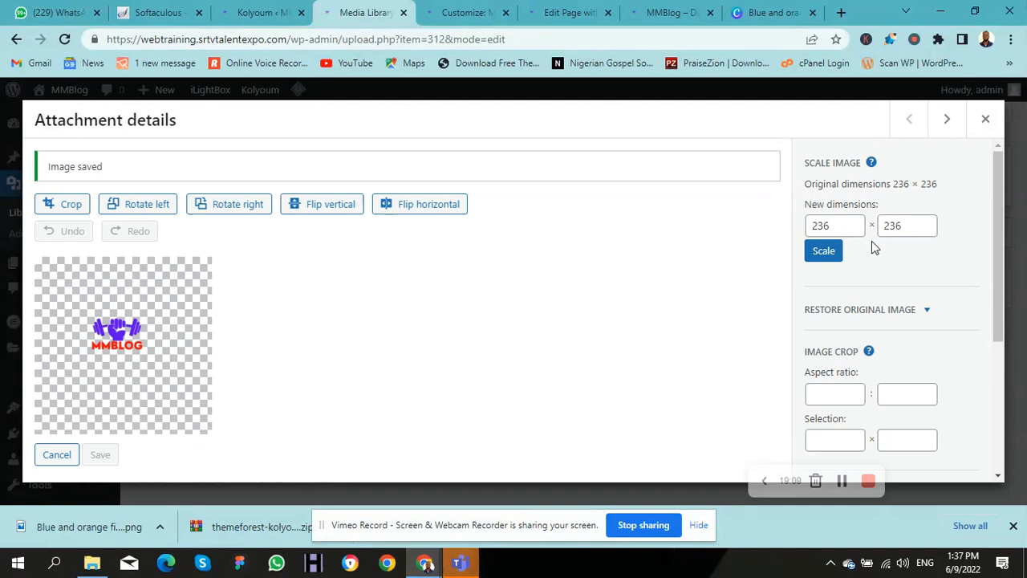
drag(997, 197, 986, 179)
Step: Crop empty space from all four sides of the logo, apply, and save it at 146 × 79
click(65, 207)
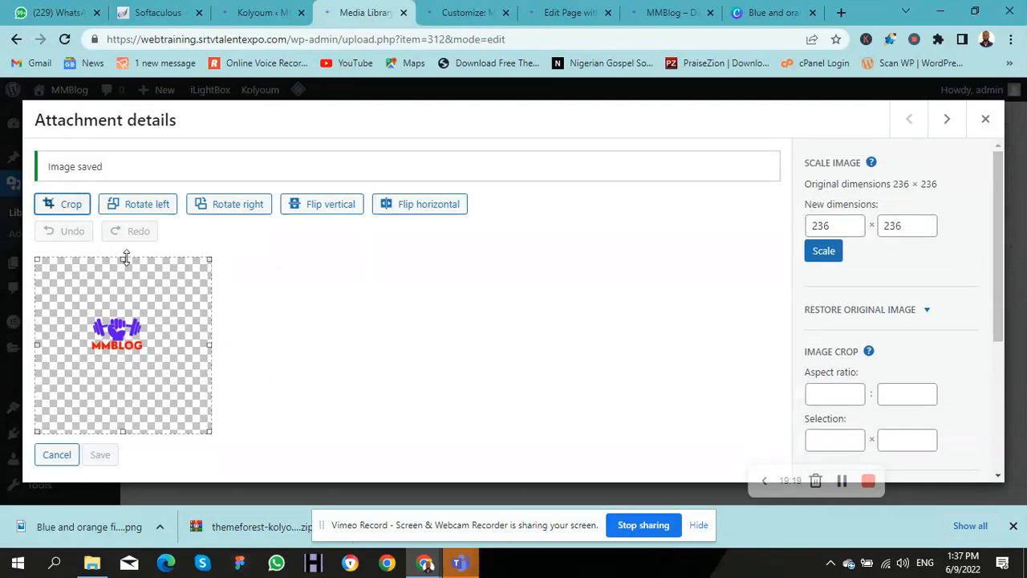
drag(124, 258, 135, 305)
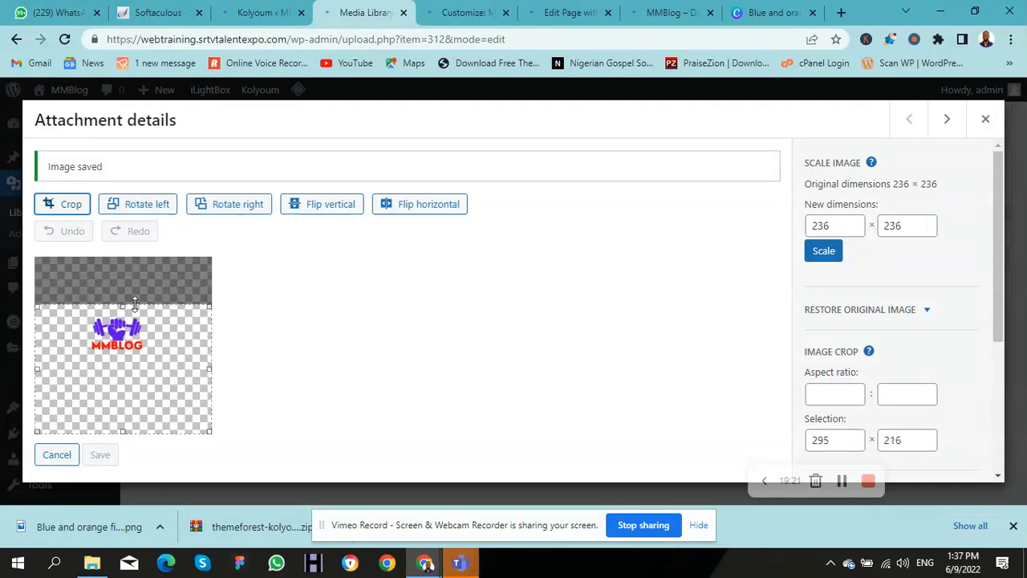
drag(123, 430, 120, 362)
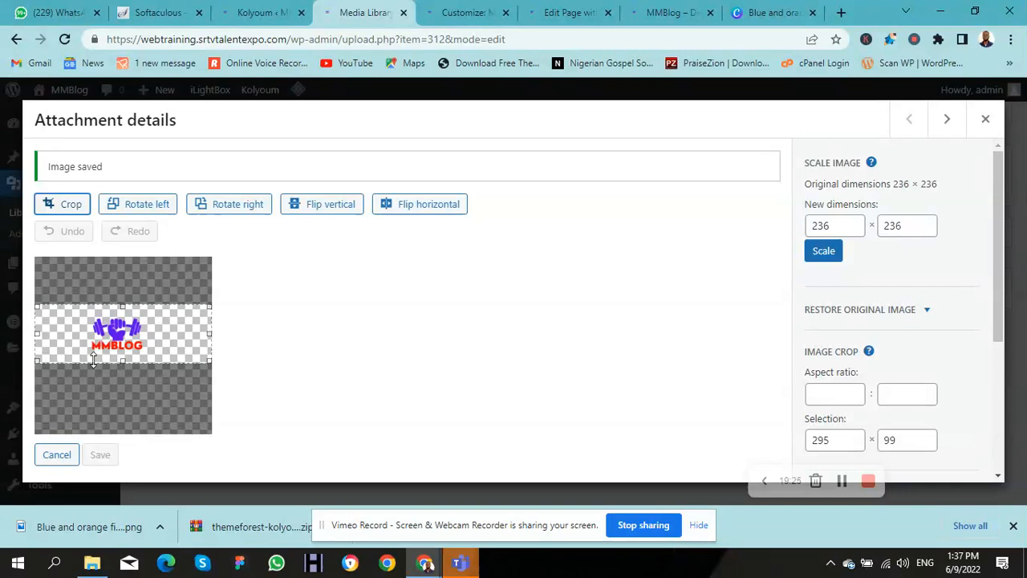
drag(37, 334, 65, 343)
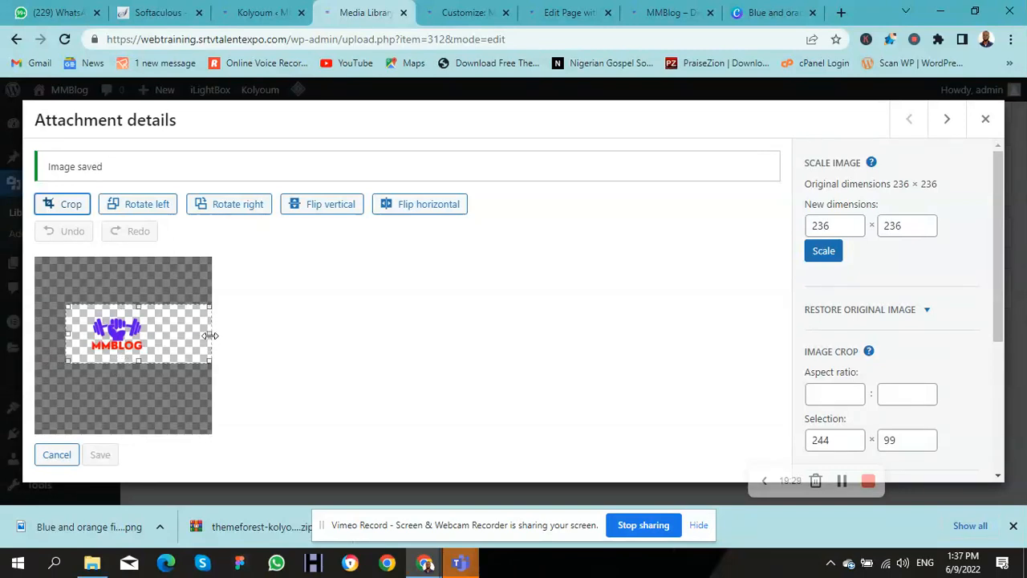
drag(209, 334, 174, 335)
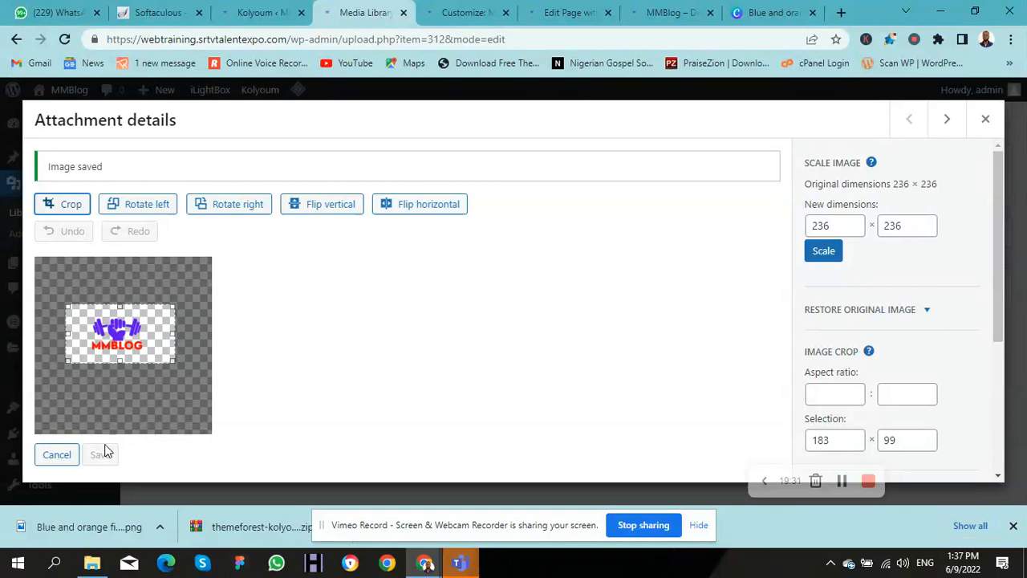
click(65, 210)
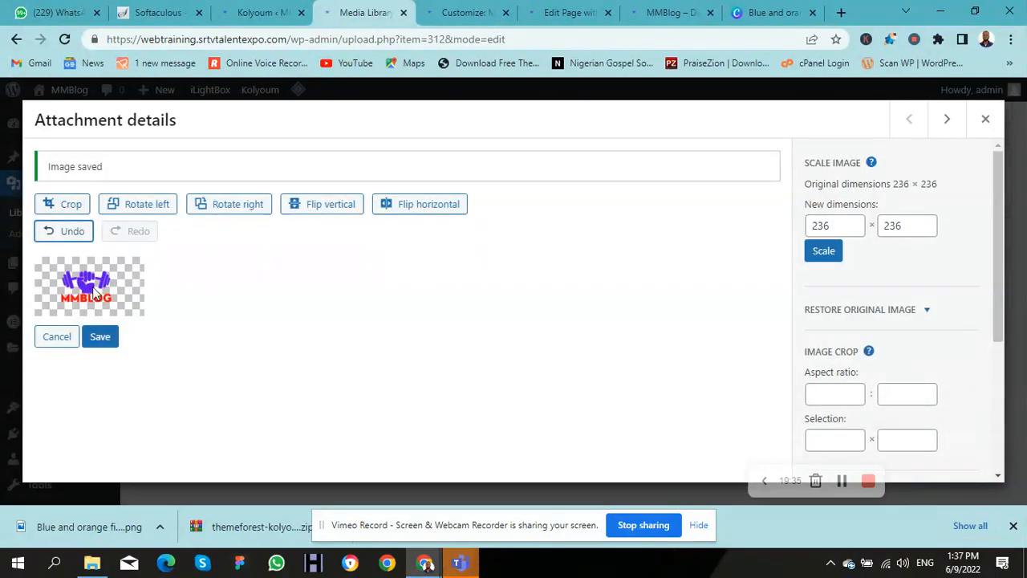
click(113, 341)
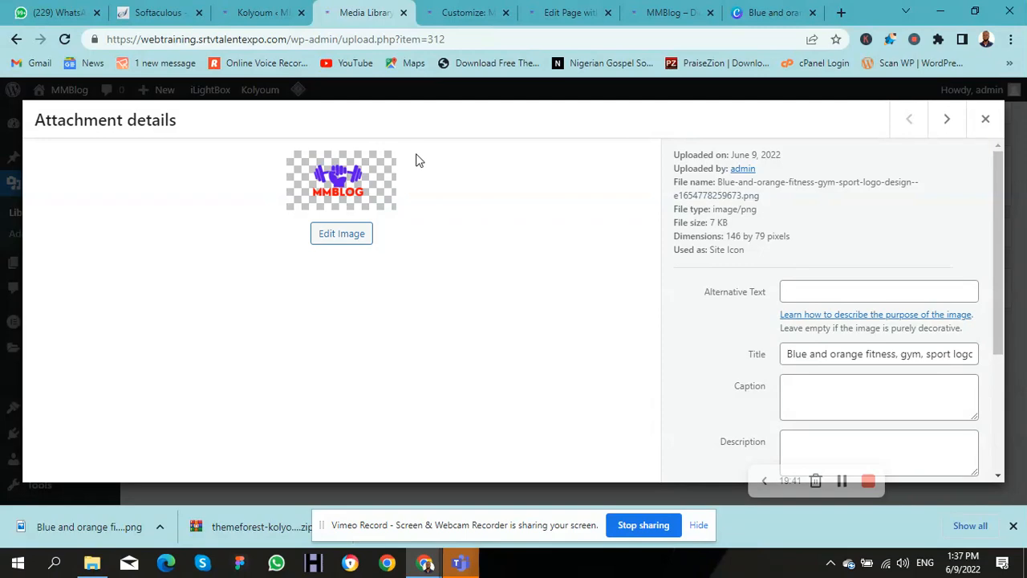
Step: Glance at the page editor and front page tabs, then come back to the Media Library
click(564, 15)
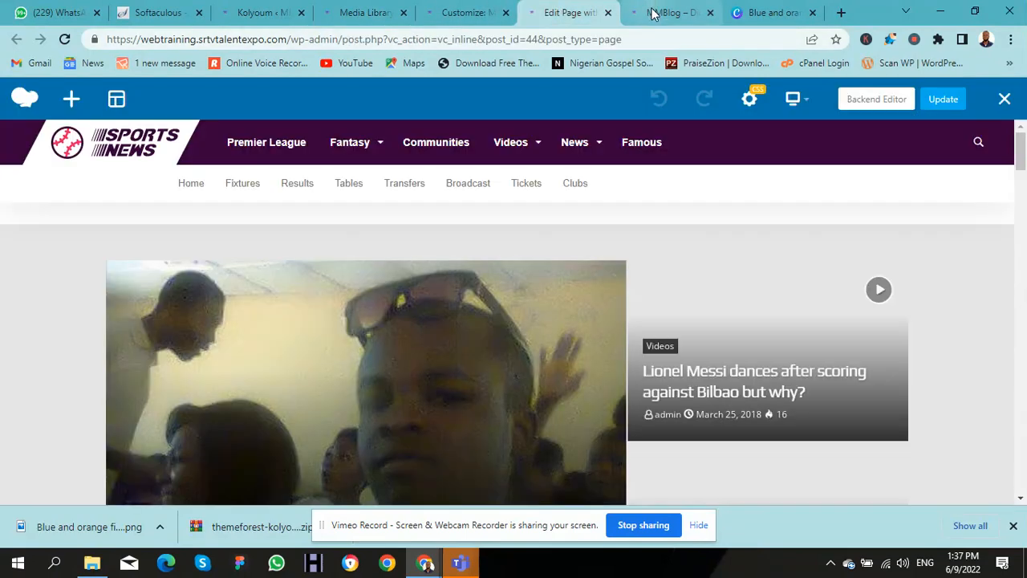
click(652, 14)
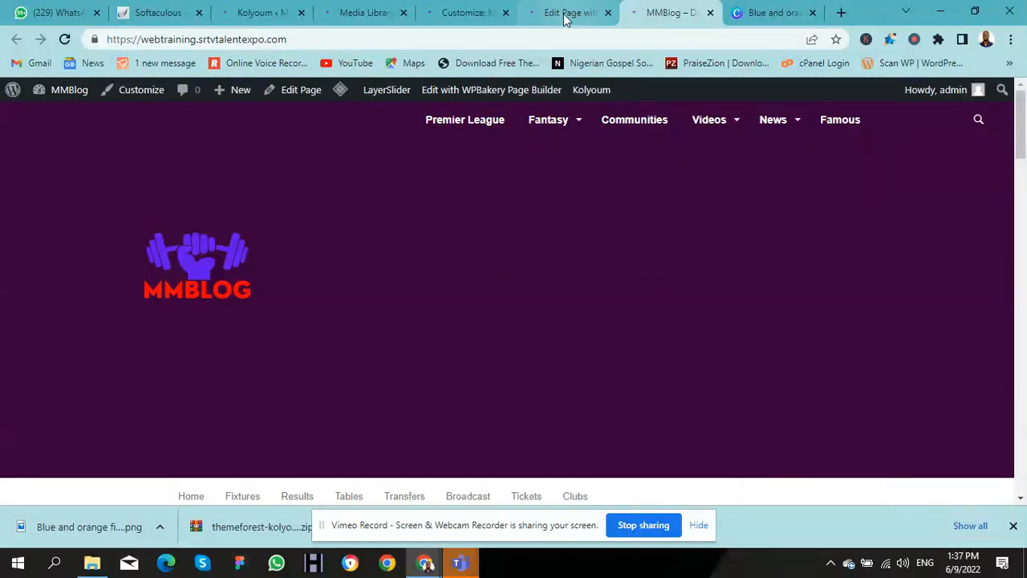
click(365, 16)
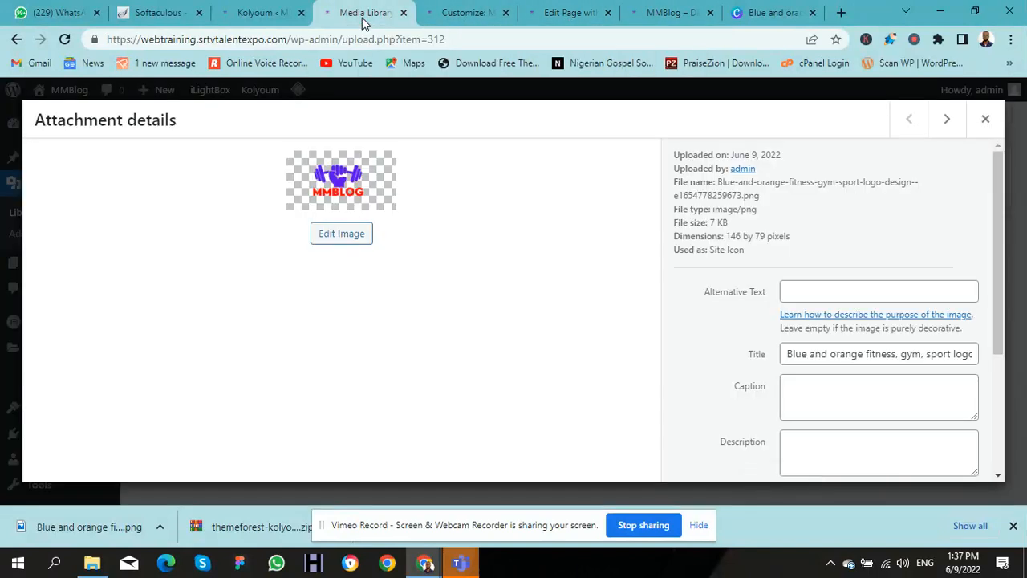
Step: Close the MMBLOG attachment details and scroll the Kolyoum options down to Upload Logo
click(985, 120)
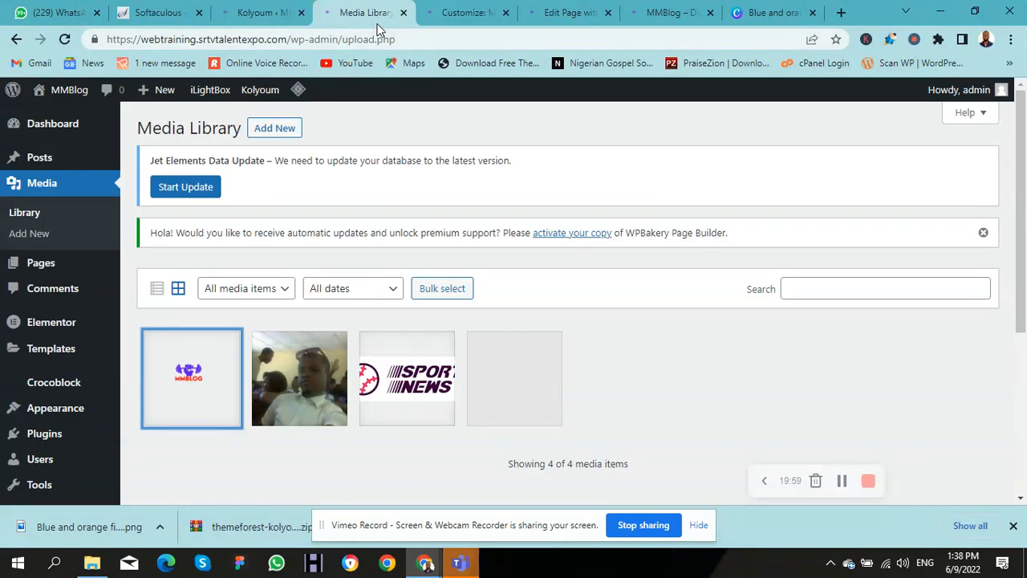
click(265, 12)
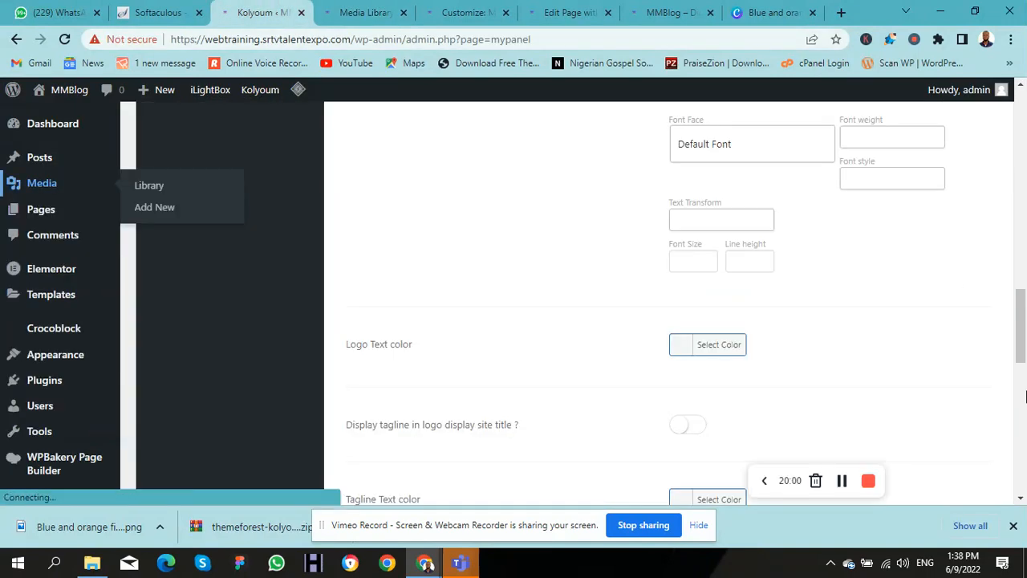
drag(1020, 338, 954, 192)
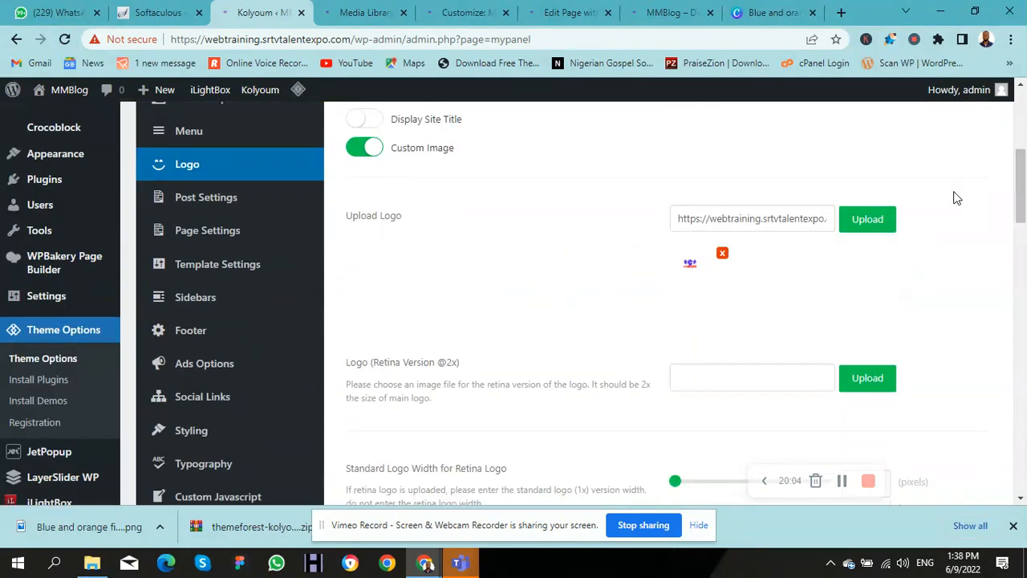
Step: Open and dismiss the Upload Logo image chooser, then save the Kolyoum logo options
click(854, 225)
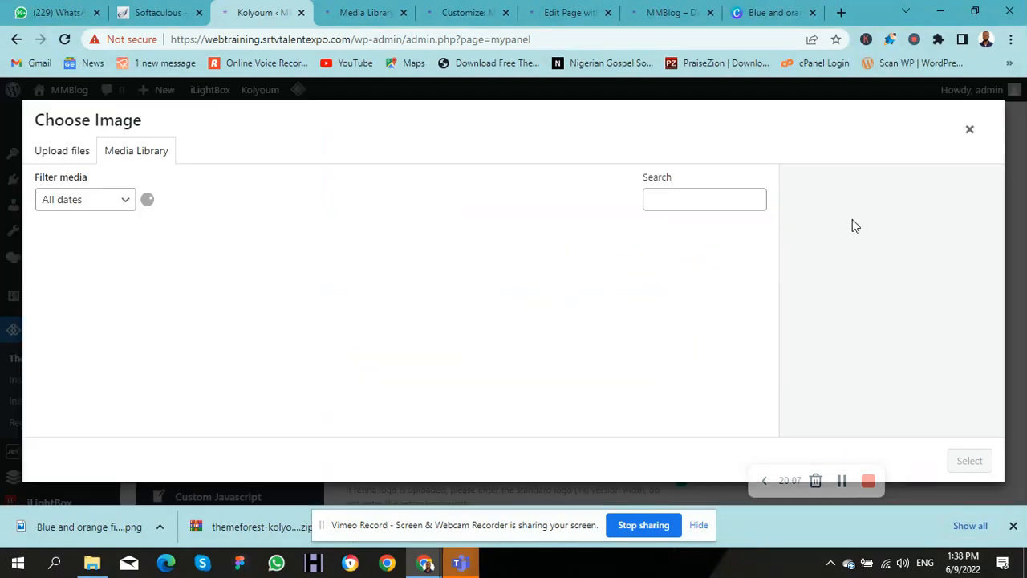
click(304, 274)
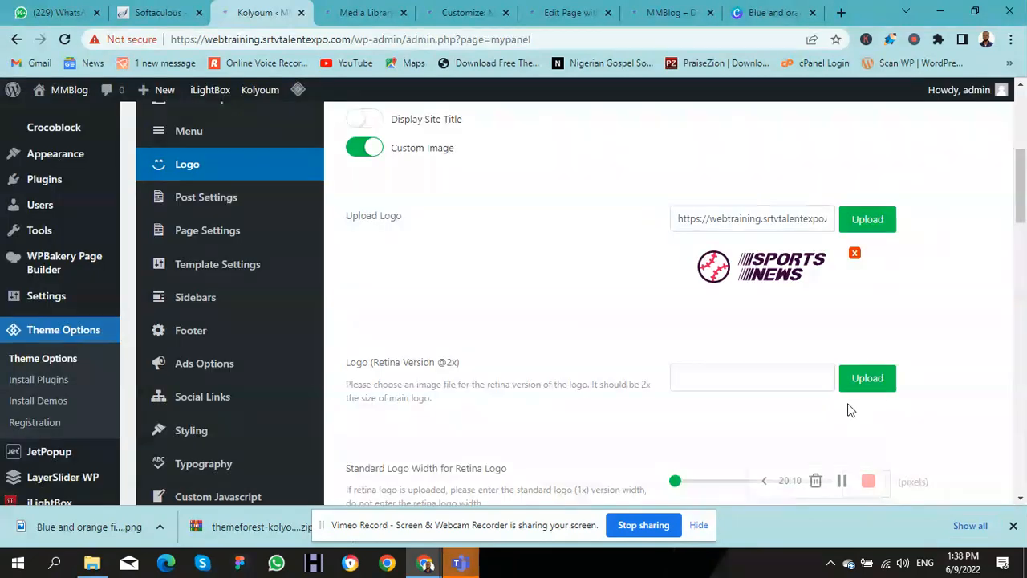
drag(1017, 222, 1018, 163)
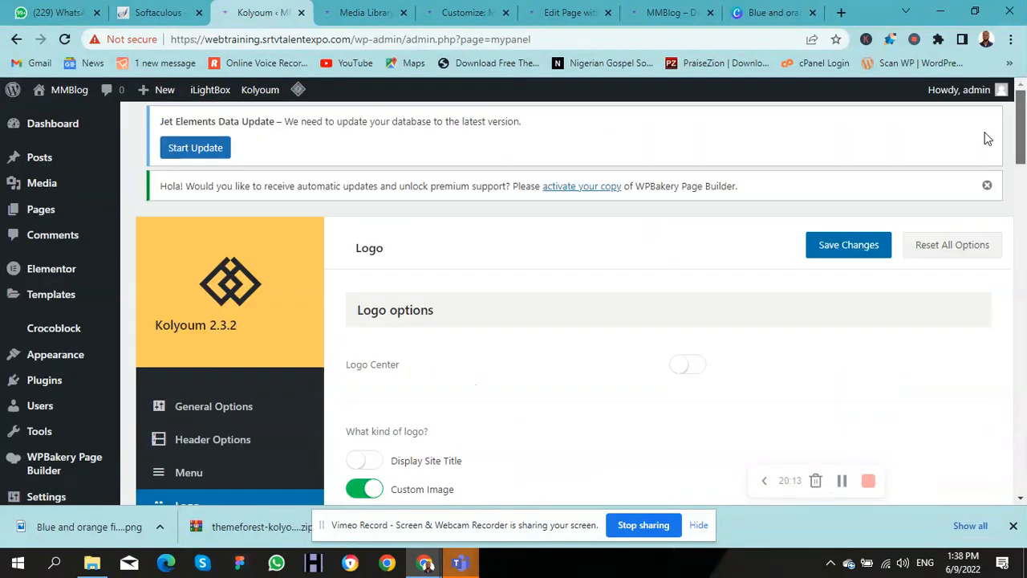
click(837, 251)
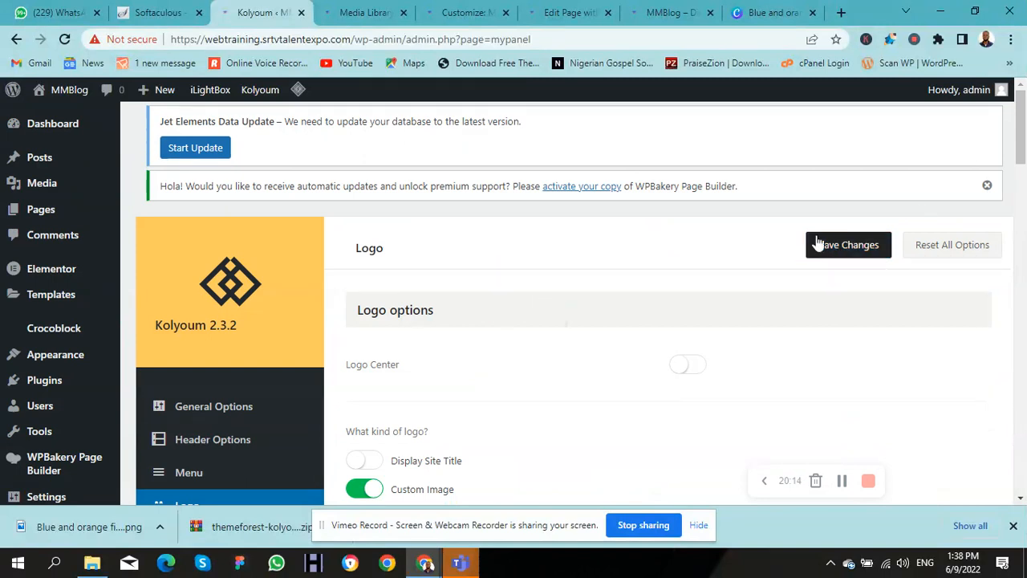
Step: Check the front page and page editor tabs, then return to the Kolyoum logo options
click(644, 14)
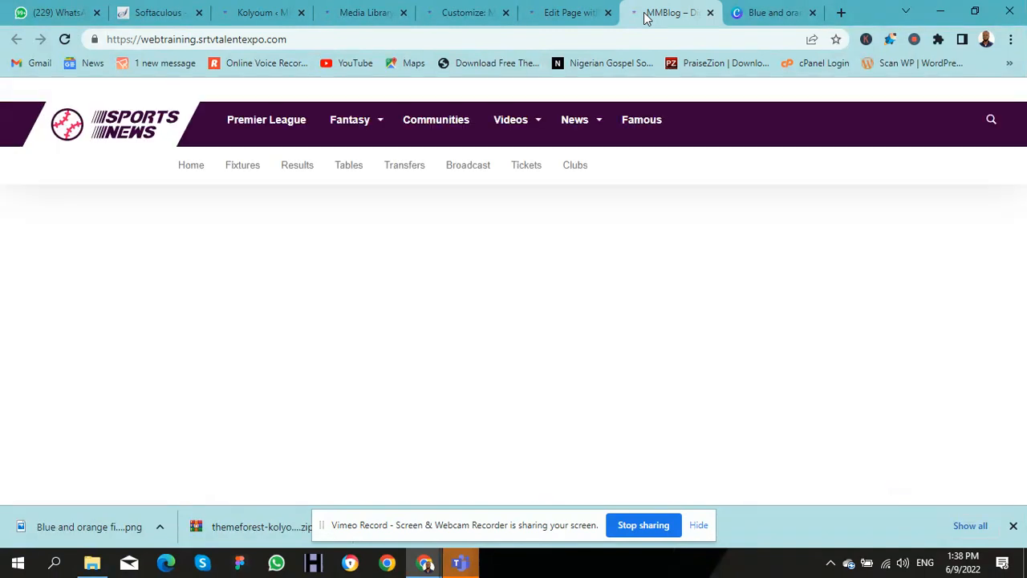
click(564, 15)
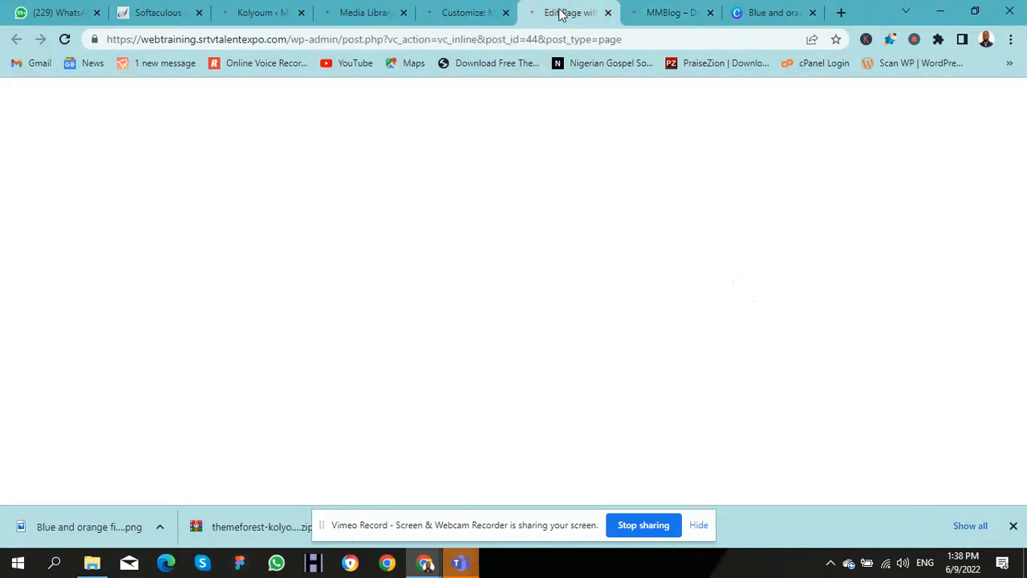
click(265, 14)
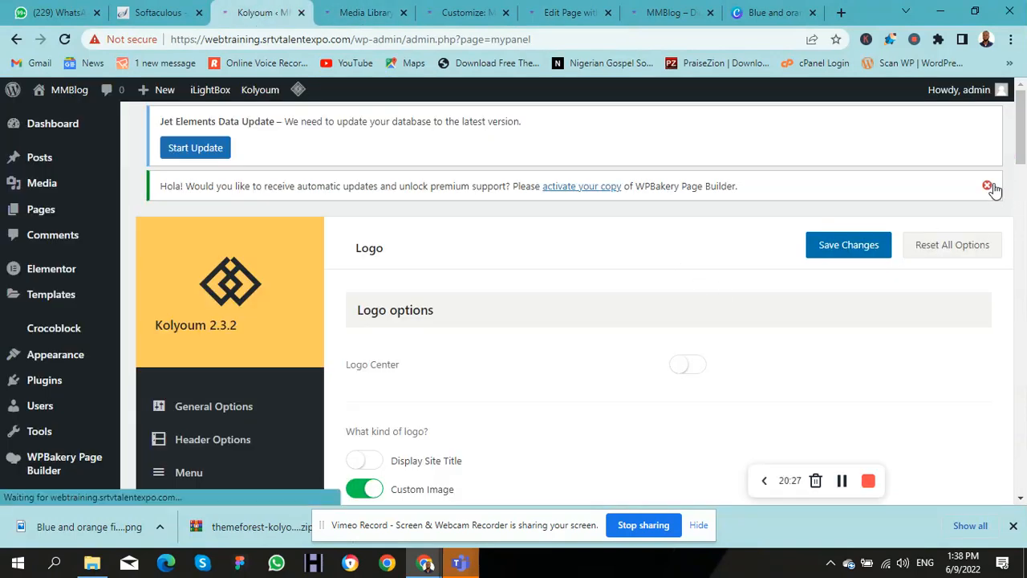
drag(1020, 161, 1021, 212)
Step: Choose the MMBlog image from the Media Library as Kolyoum's Upload Logo
click(870, 257)
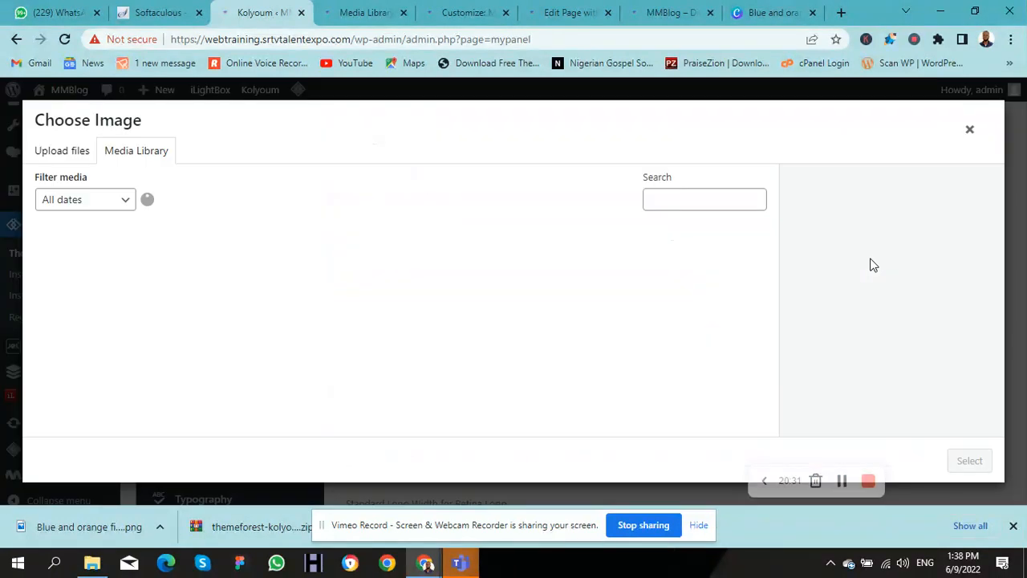
click(113, 275)
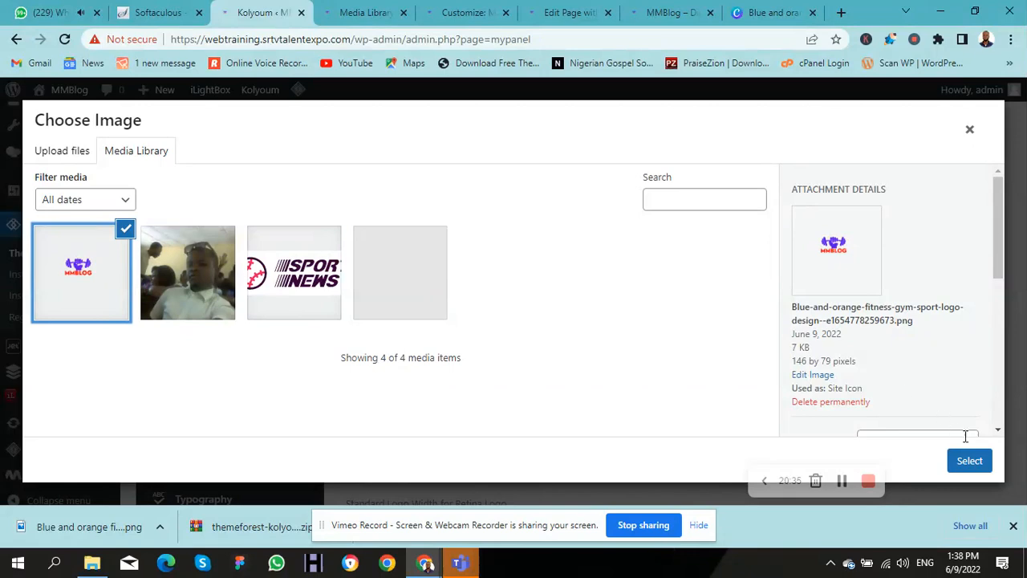
click(971, 463)
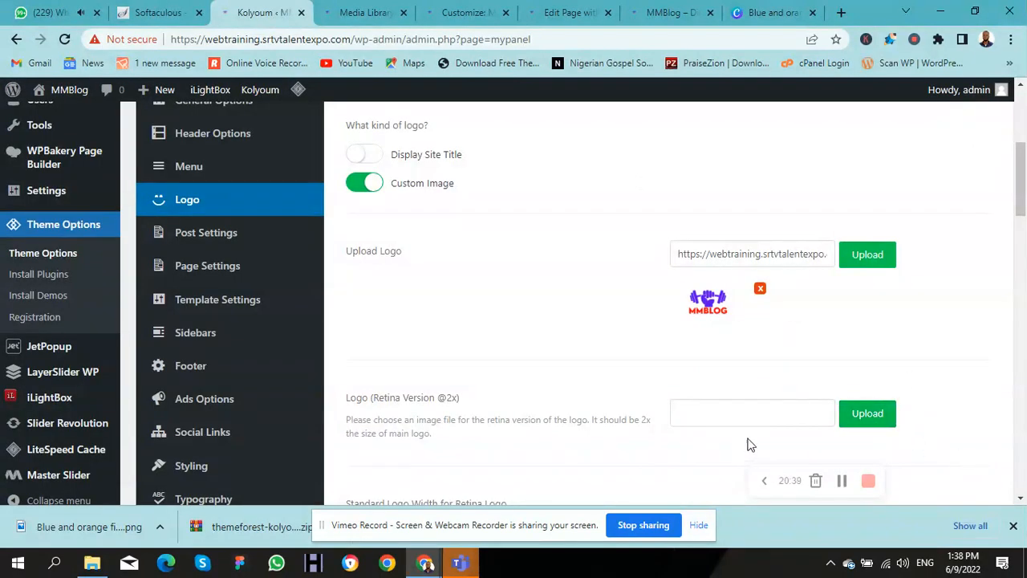
Step: Save the Kolyoum logo options and view the site's front page
drag(1022, 217, 1015, 149)
click(861, 244)
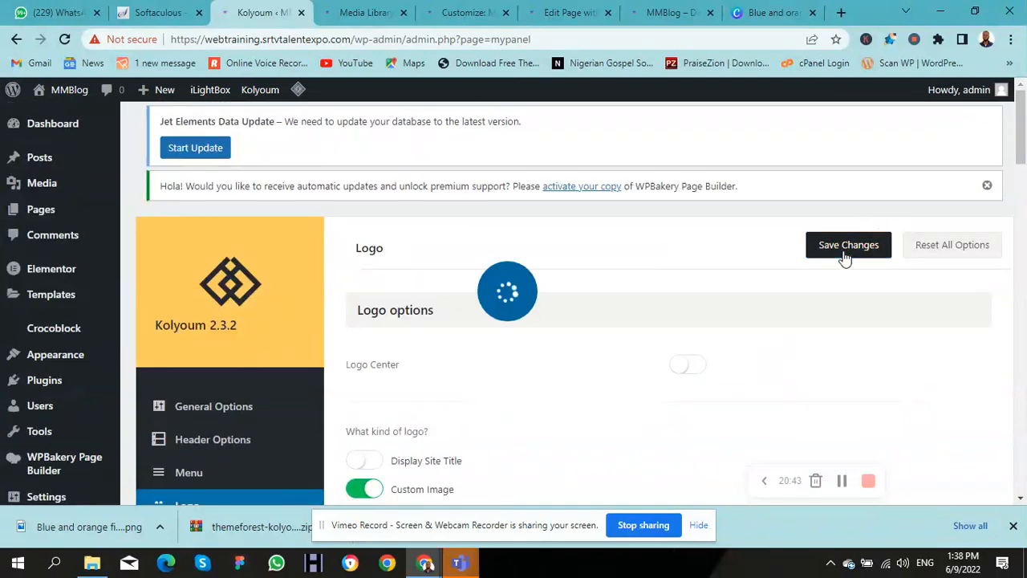
click(658, 12)
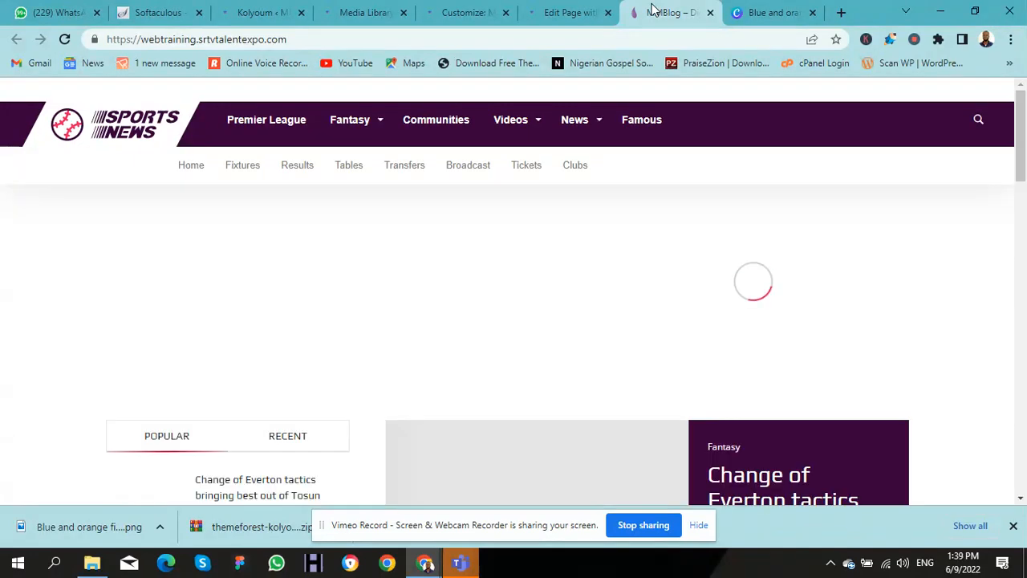
Step: Cycle through the Edit Page, Customize and Media Library tabs back to the Kolyoum options
click(555, 17)
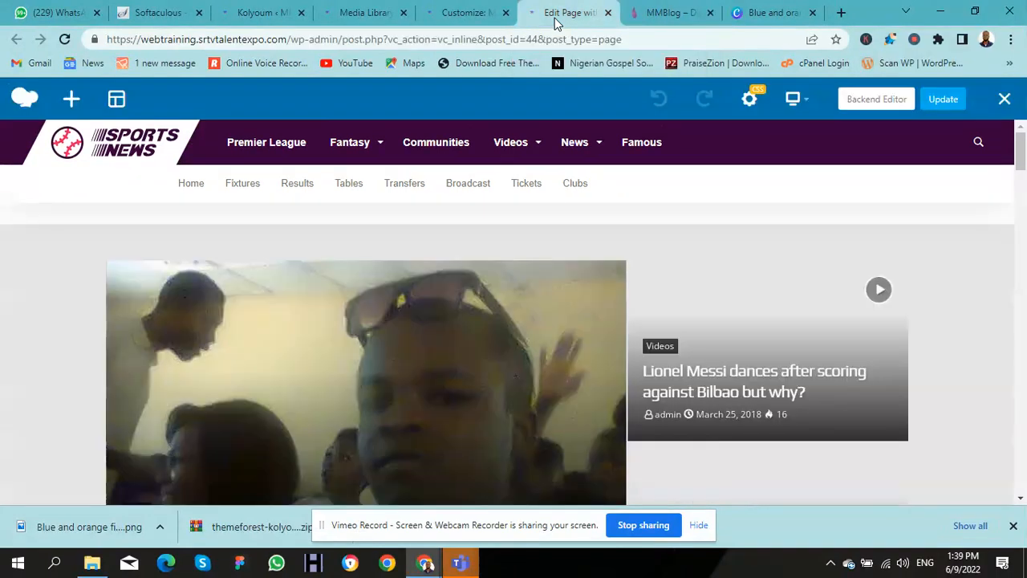
click(456, 18)
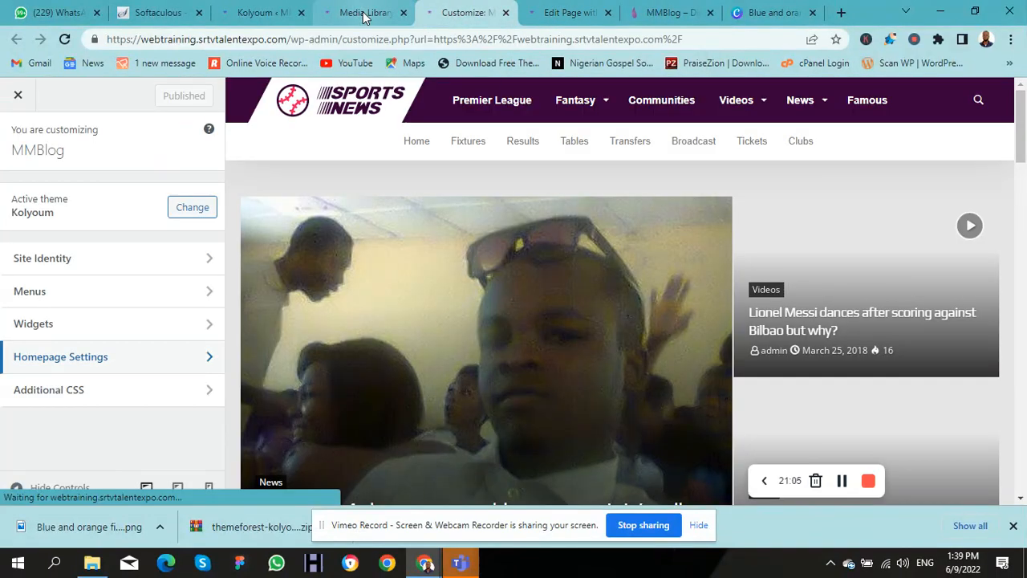
click(363, 14)
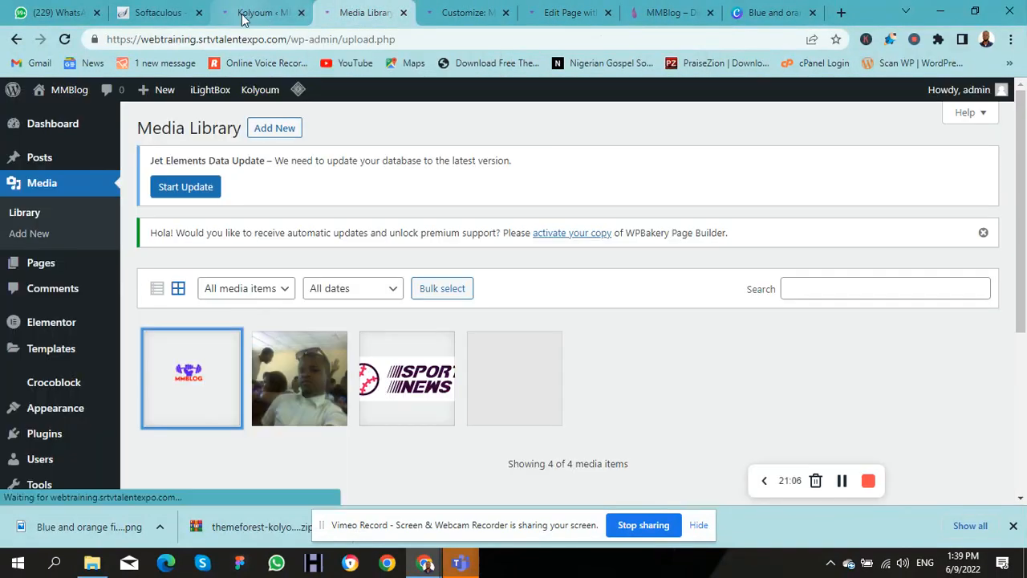
click(245, 15)
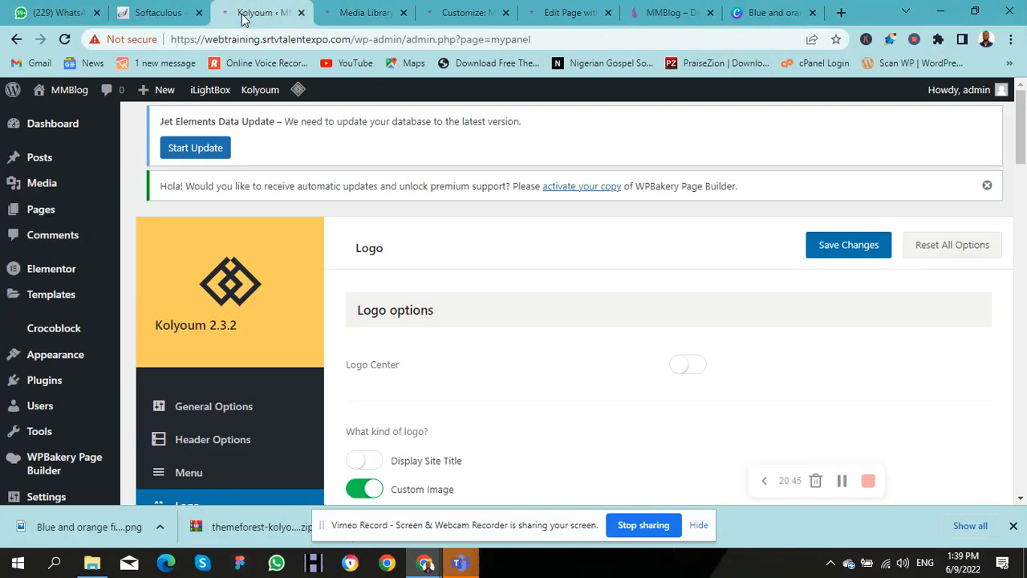
Step: Save the Kolyoum logo options again and view the site's front page
click(838, 255)
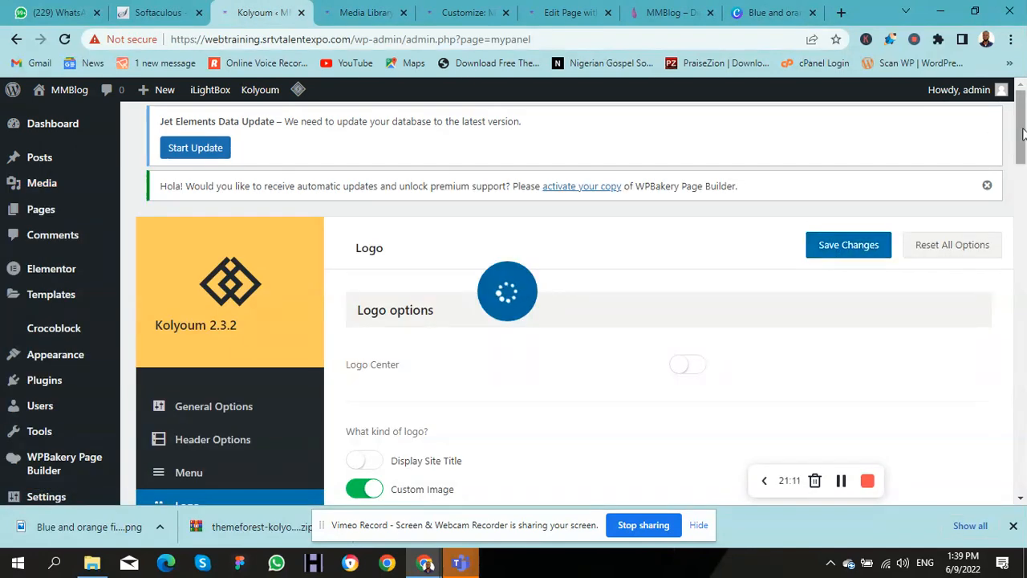
drag(1022, 129, 1024, 186)
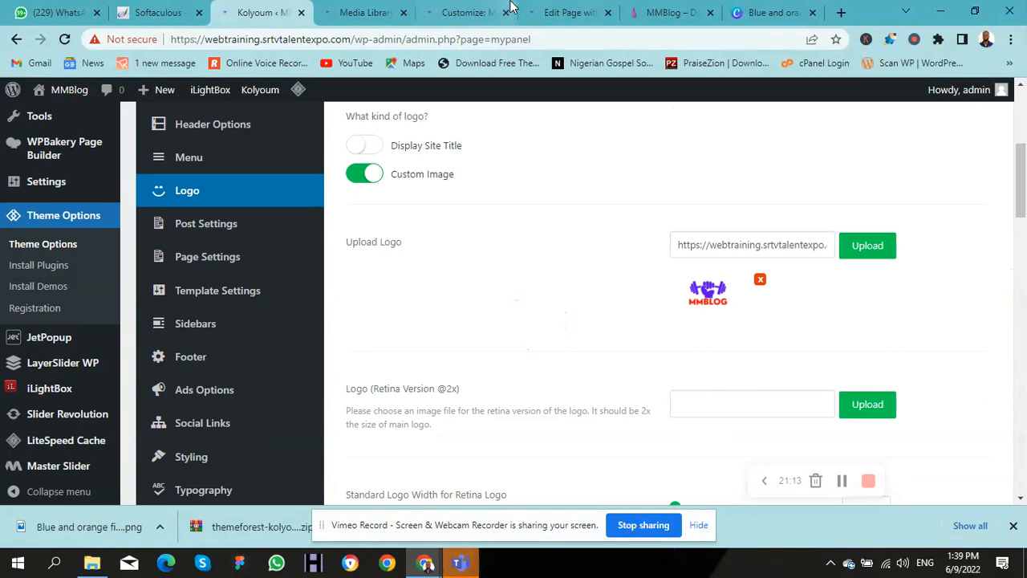
click(660, 14)
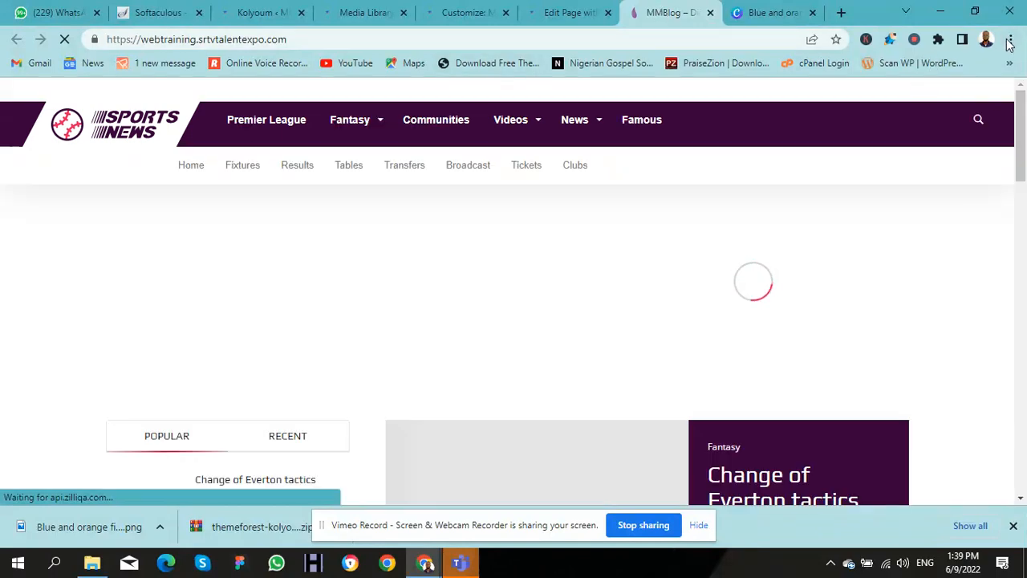
Step: Open an incognito window, load mmblog.com.ng, then bring back the regular MMBlog window
click(1010, 40)
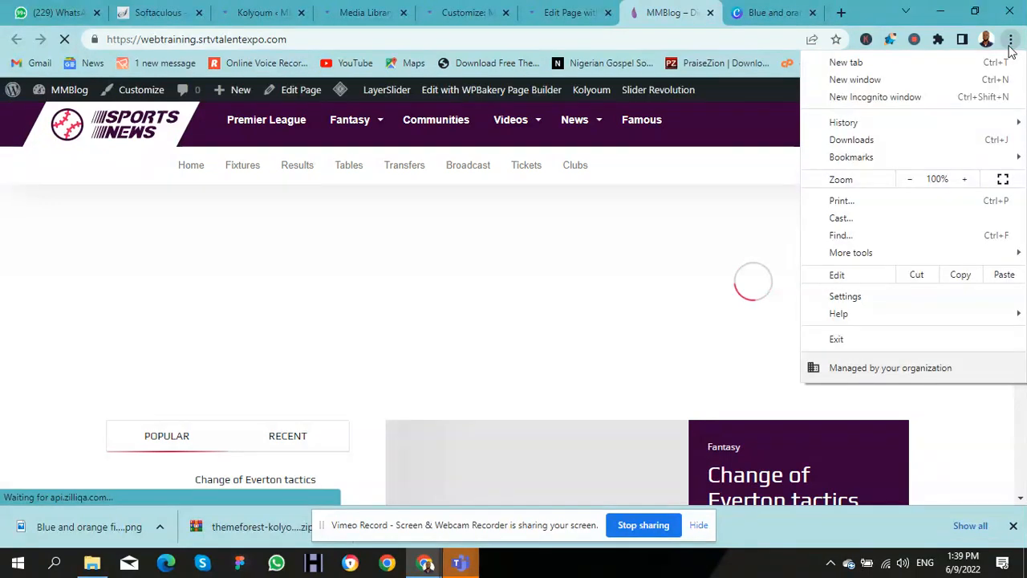
click(881, 97)
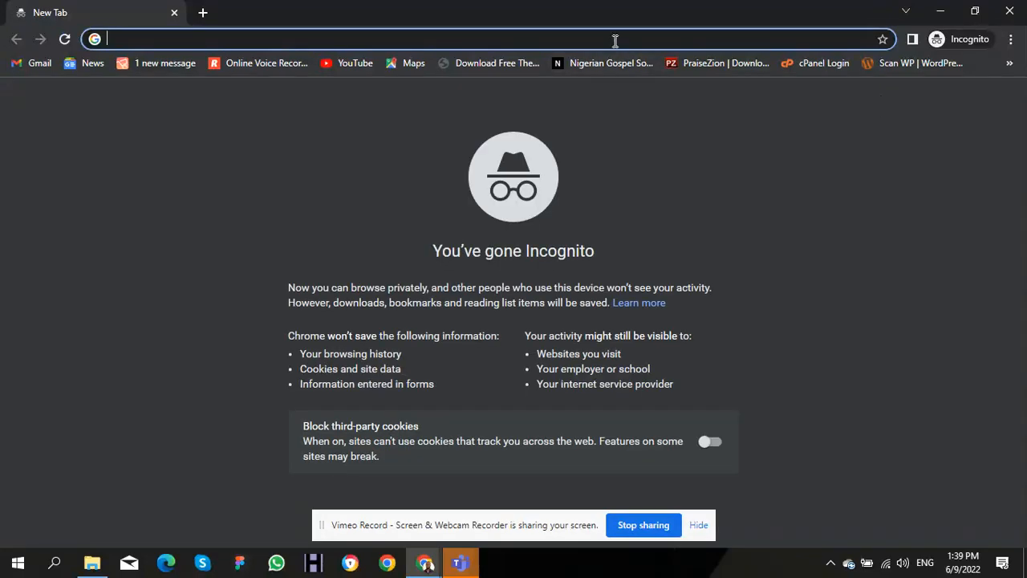
text(mm)
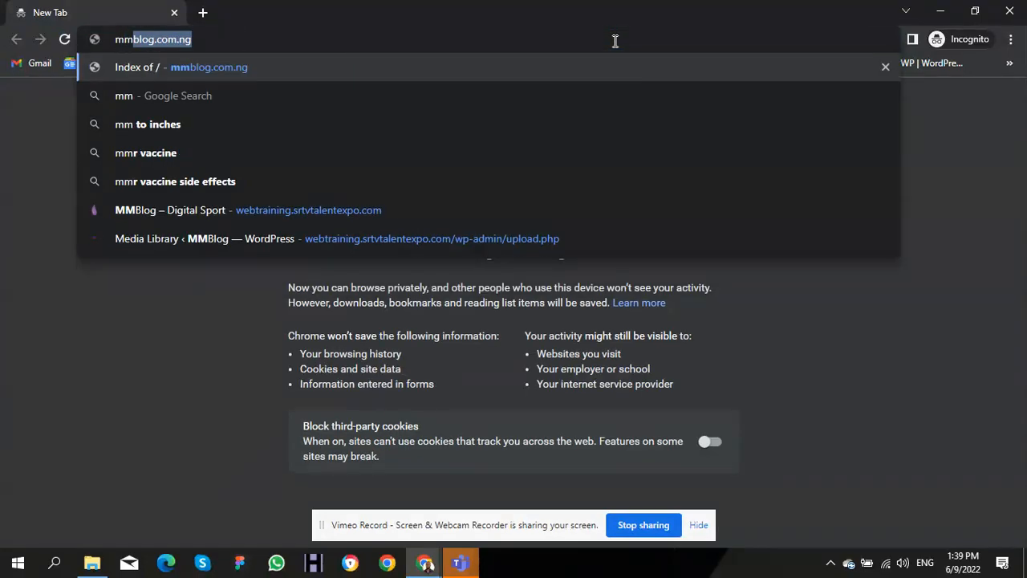
key(Return)
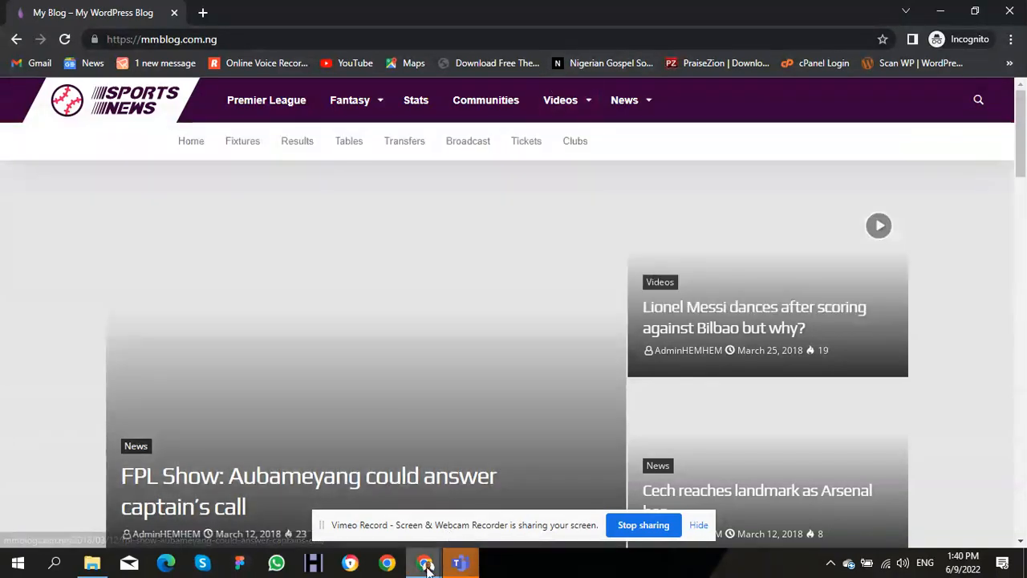
click(426, 564)
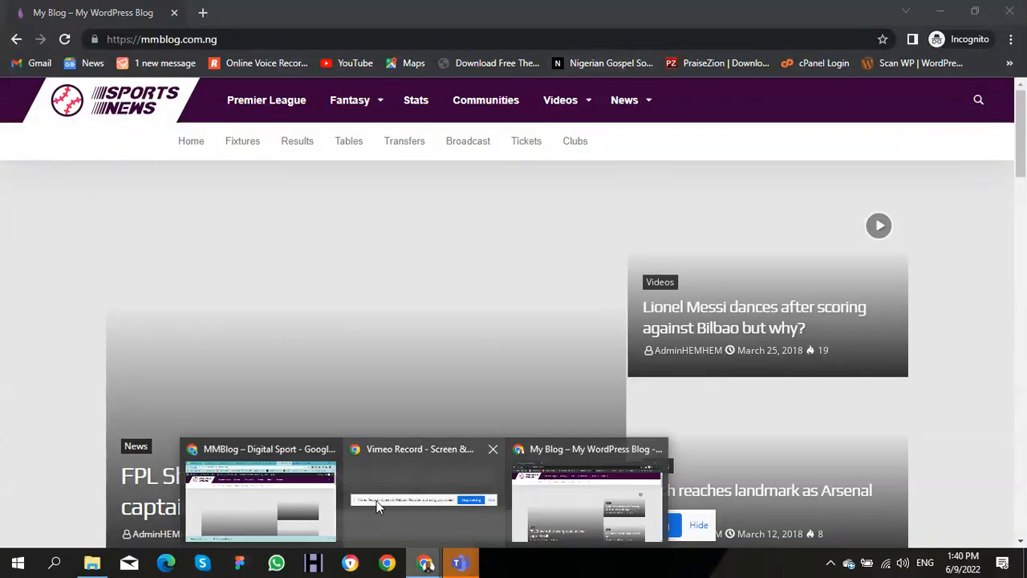
click(291, 490)
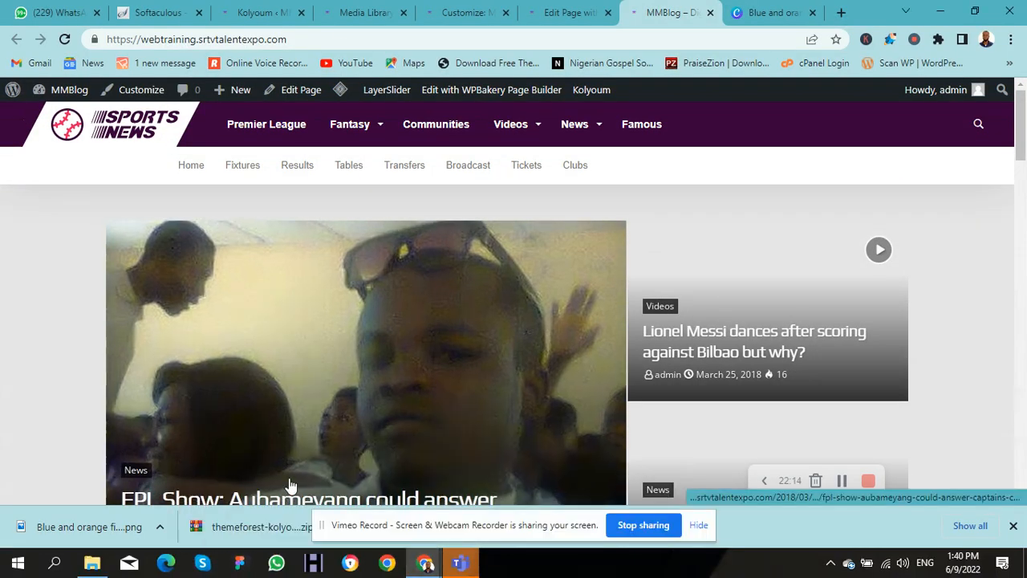
Step: Set the MMBlog logo from the Media Library as Kolyoum's retina logo
click(259, 13)
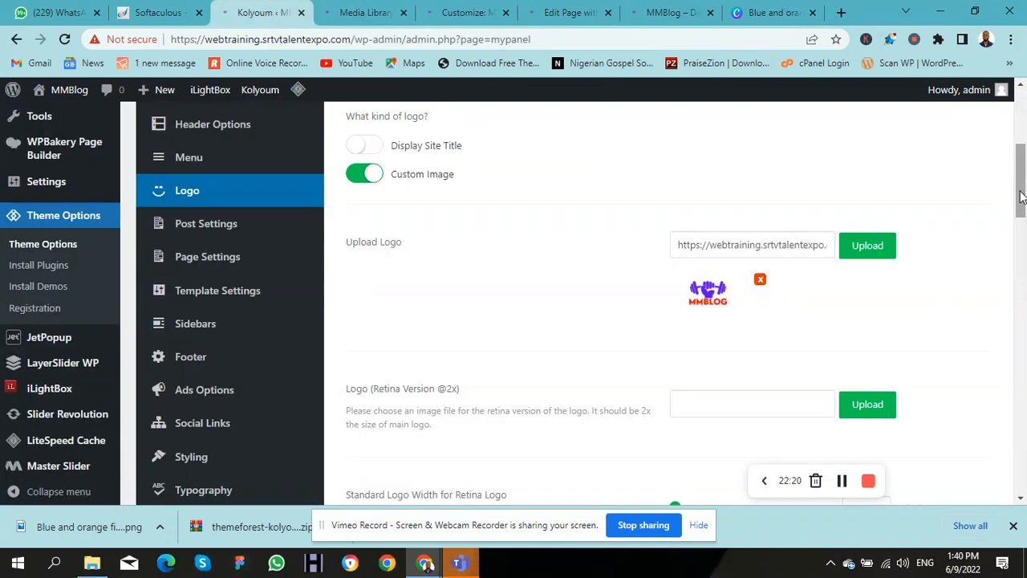
drag(1019, 191, 1024, 240)
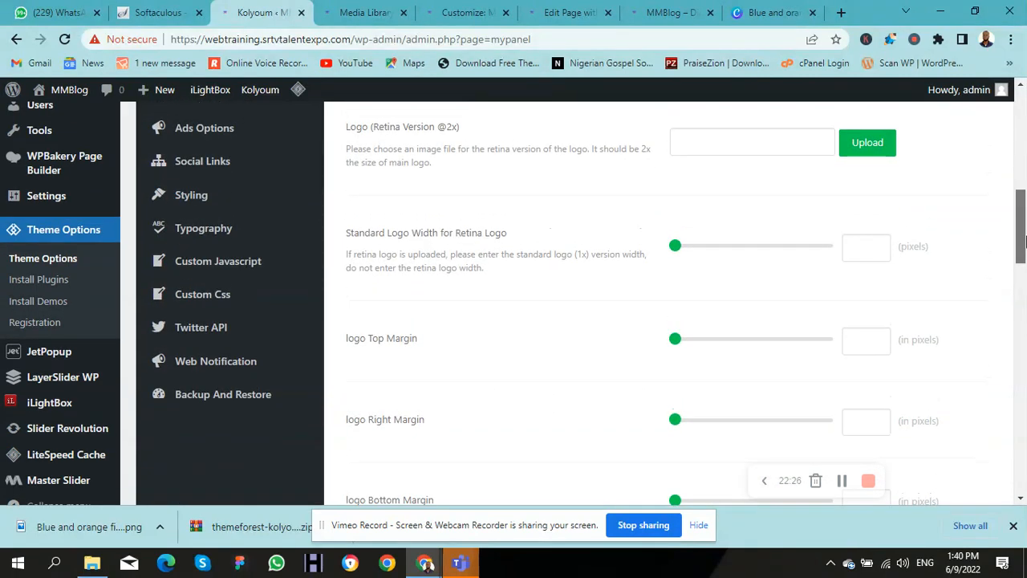
click(864, 142)
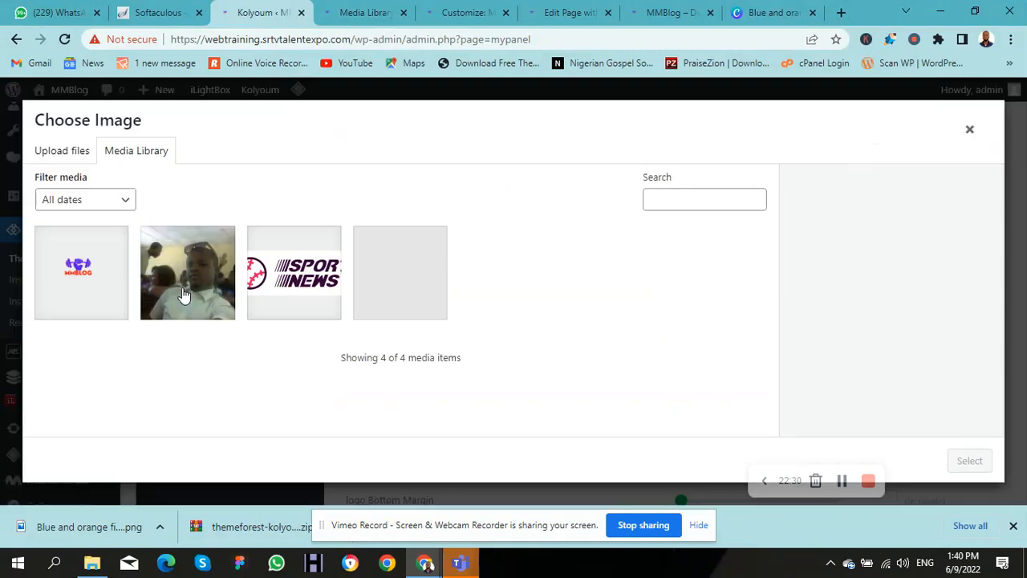
click(96, 274)
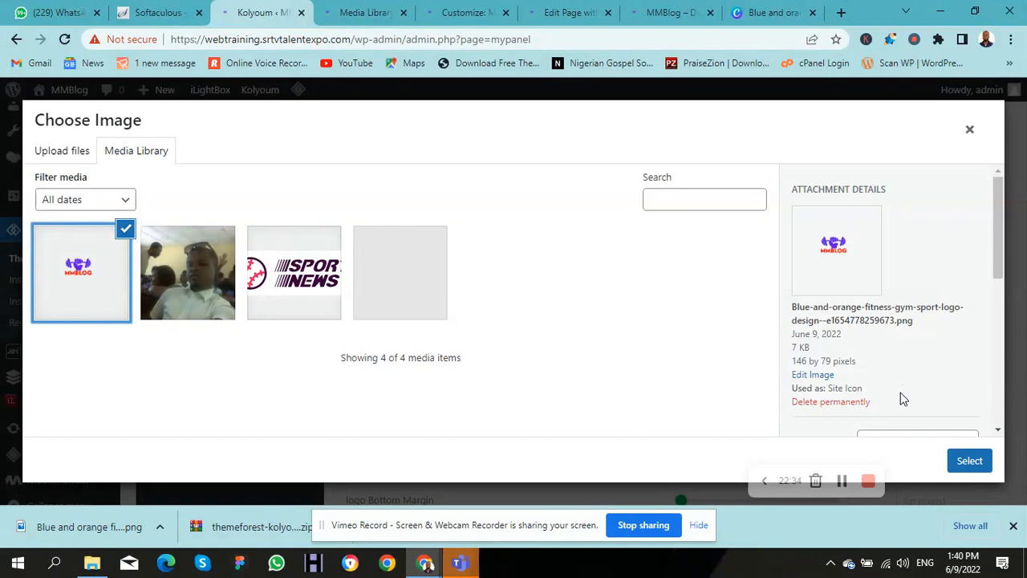
click(963, 468)
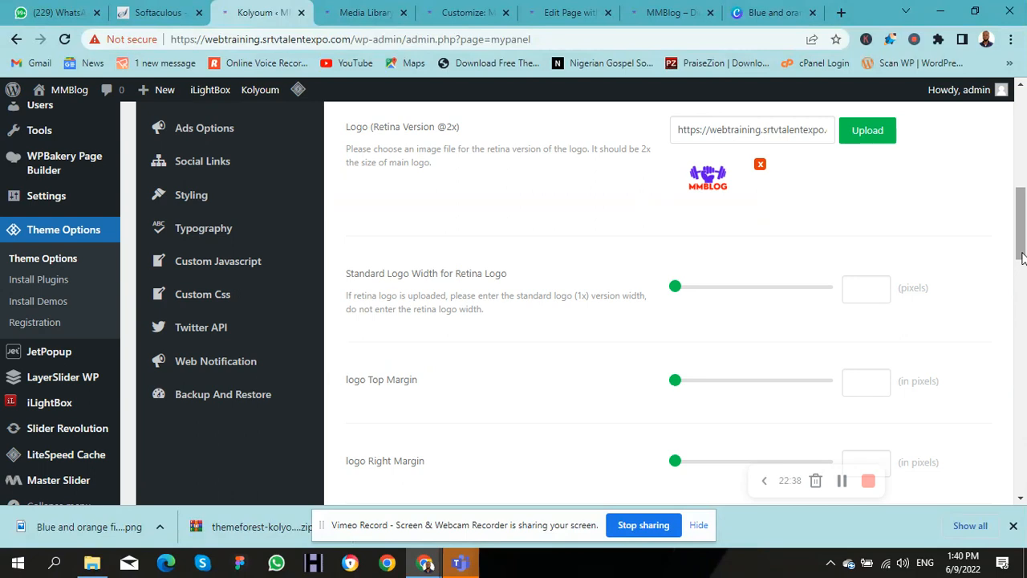
Step: Set the MMBlog logo as the Kolyoum custom favicon
drag(1021, 257, 1024, 441)
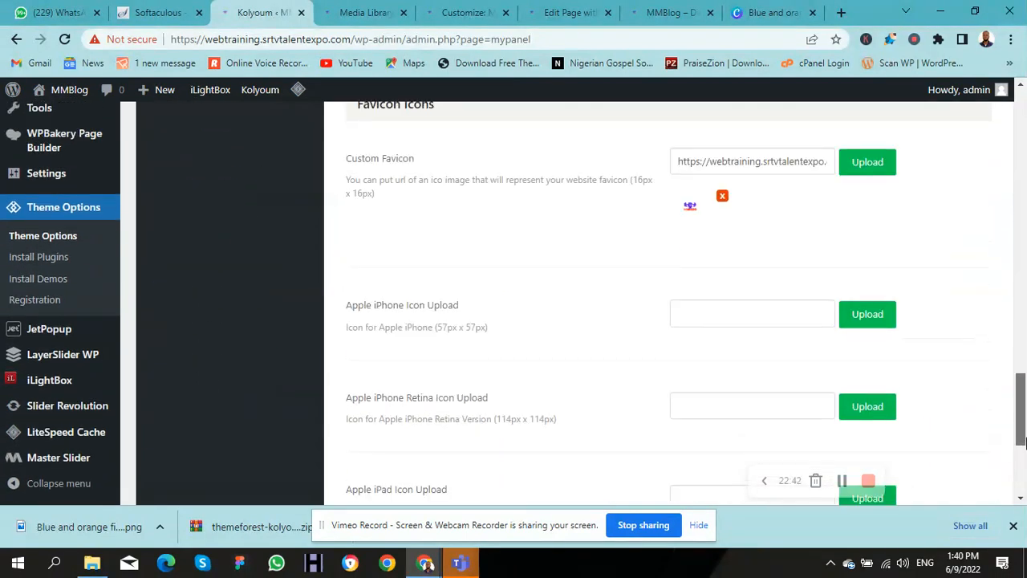
click(856, 165)
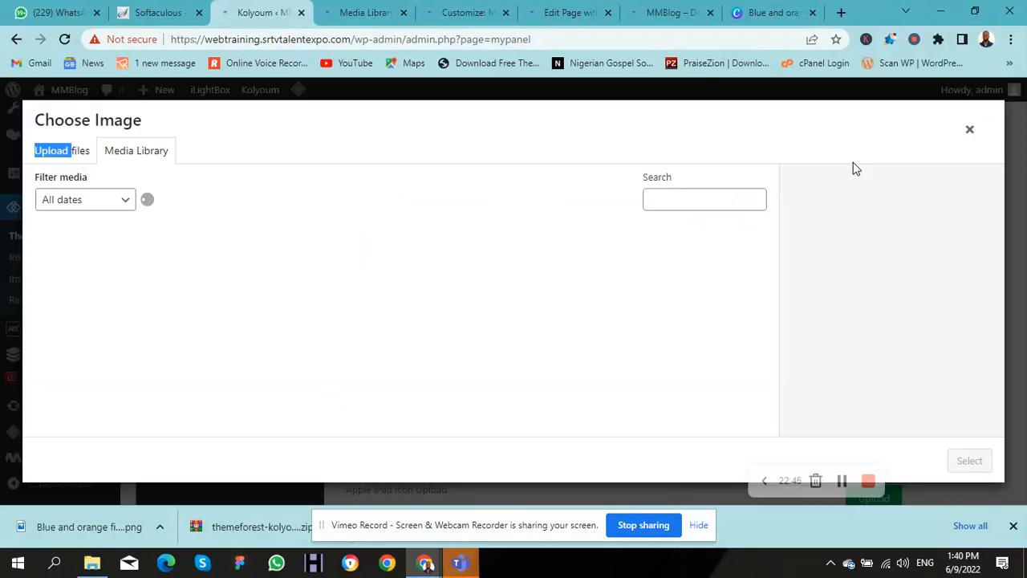
click(90, 269)
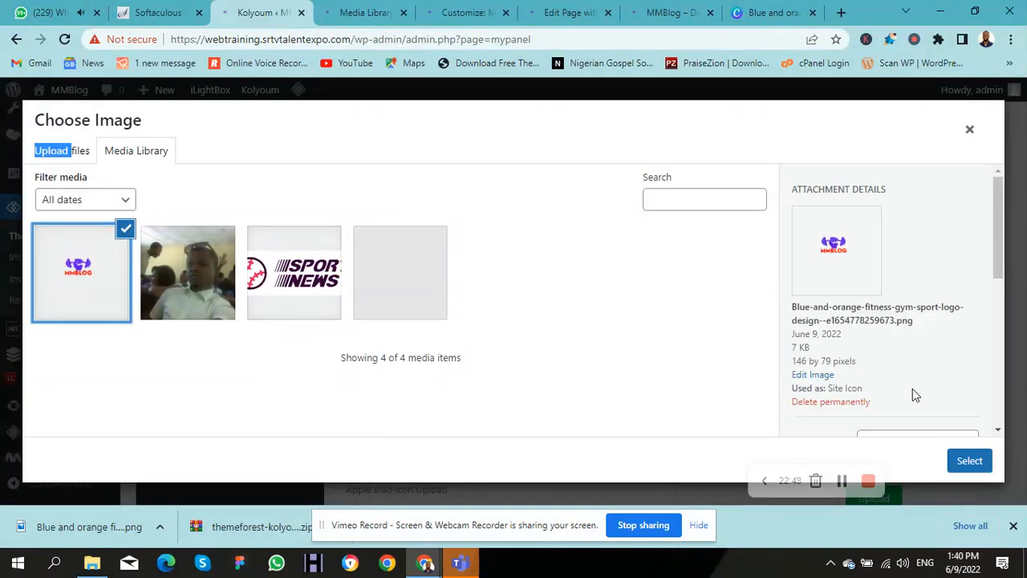
click(966, 464)
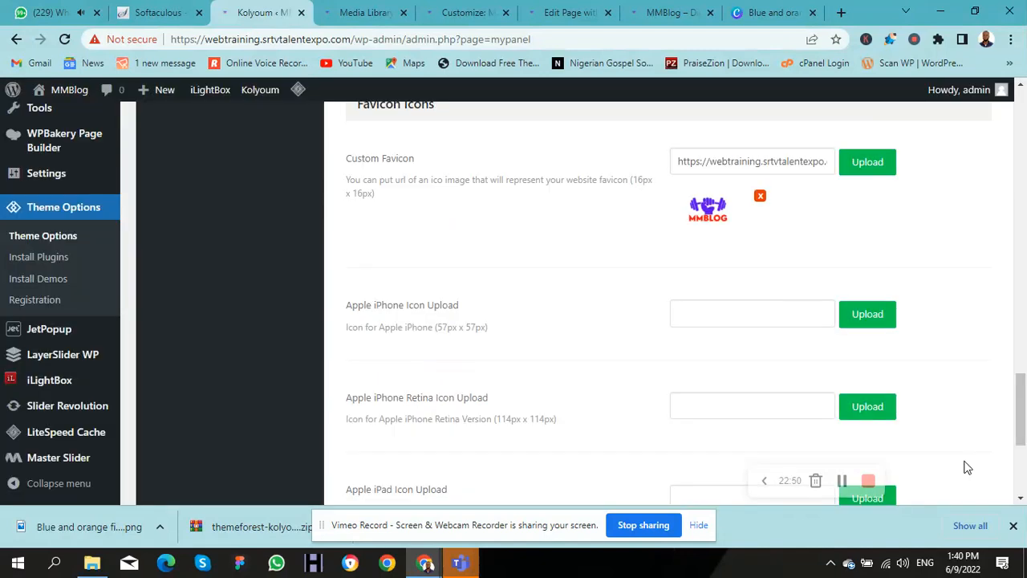
Step: Save the Kolyoum logo and favicon settings and view the MMBlog front page
drag(1021, 413, 1021, 460)
click(826, 416)
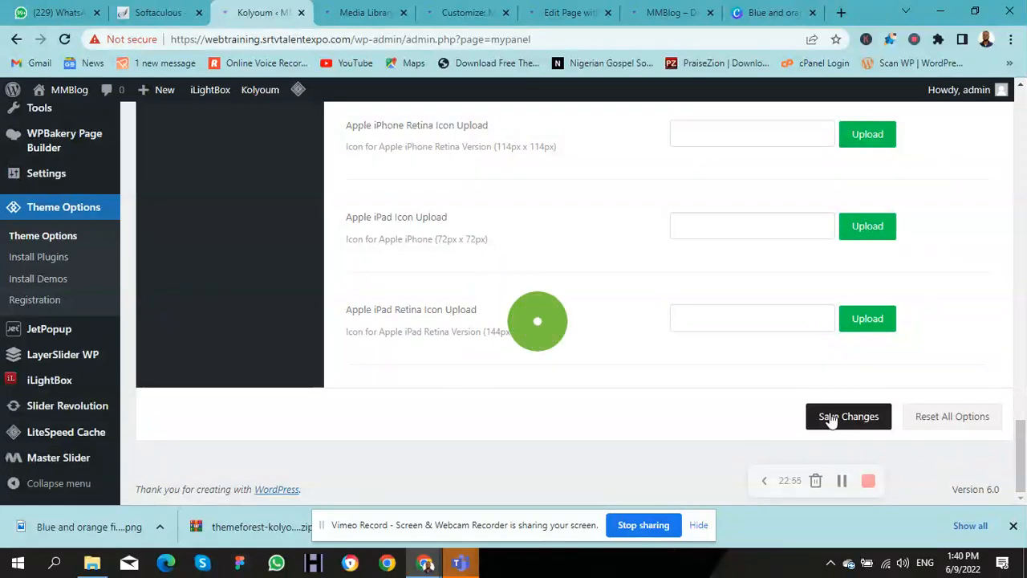
click(640, 18)
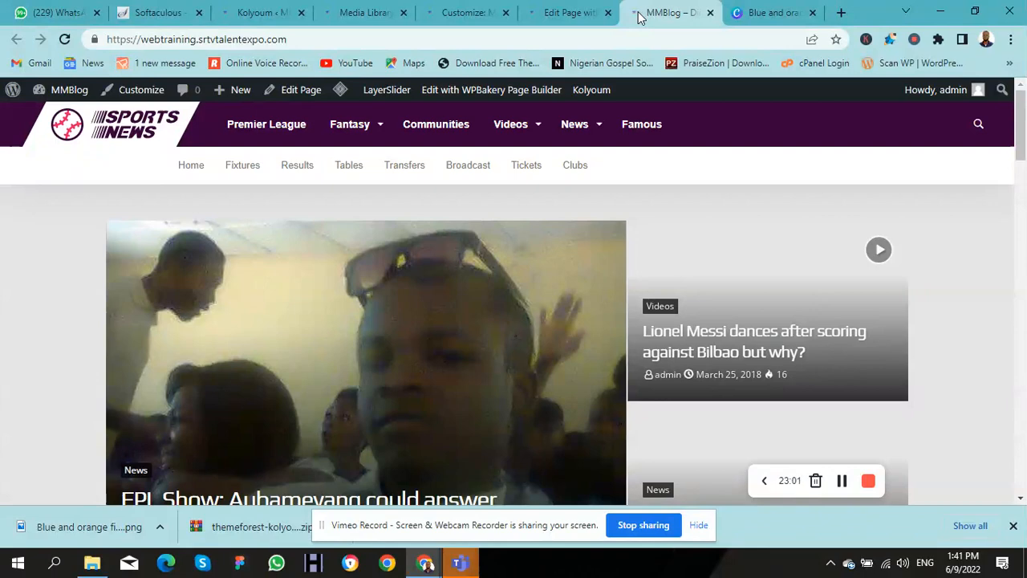
Step: Reload MMBlog so the new MMBLOG header logo appears, and open that logo image in a new tab
key(F5)
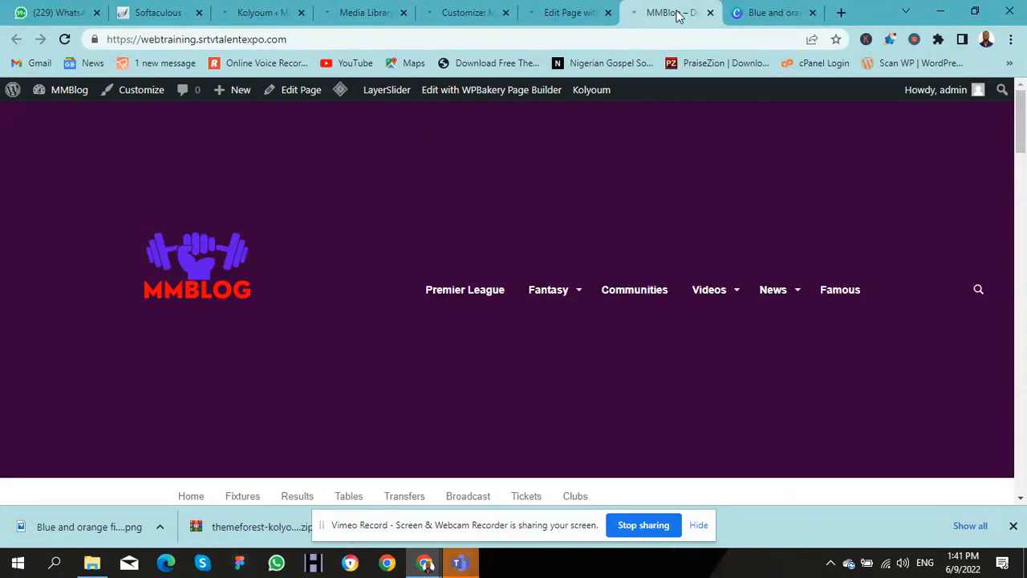
mouse_move(1023, 143)
mouse_down()
mouse_move(1024, 185)
mouse_move(1012, 127)
mouse_up()
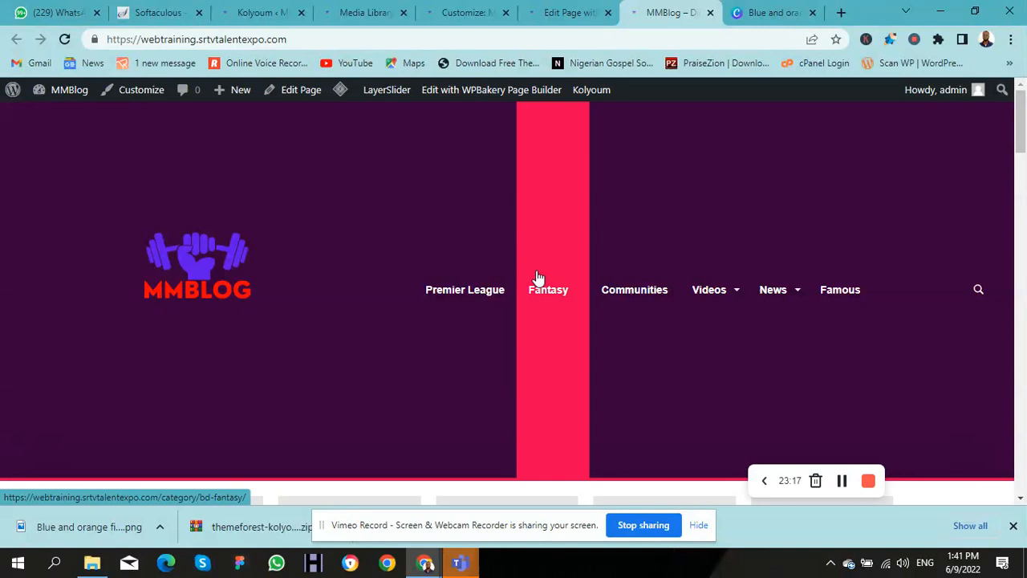
right_click(221, 263)
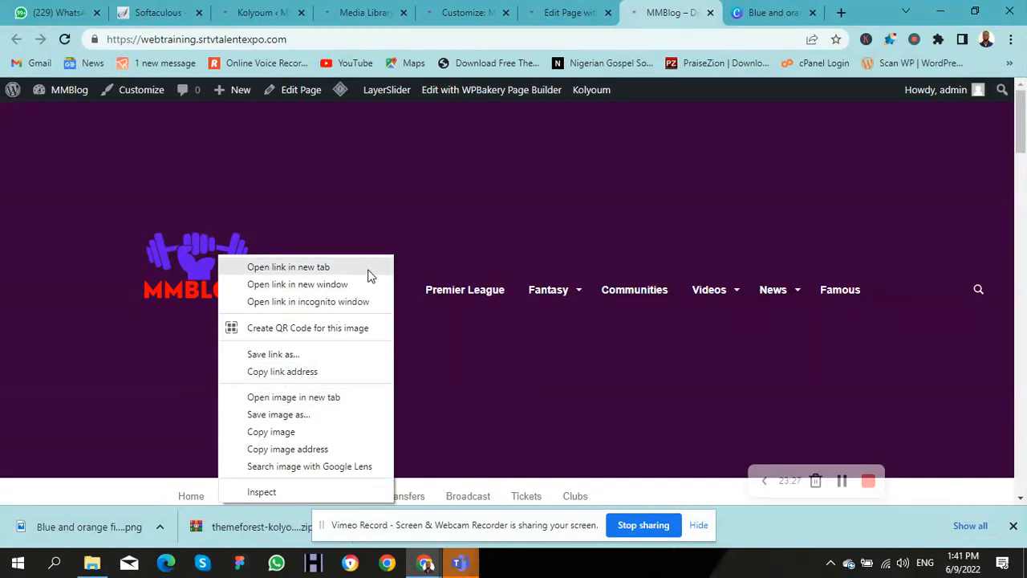
click(295, 401)
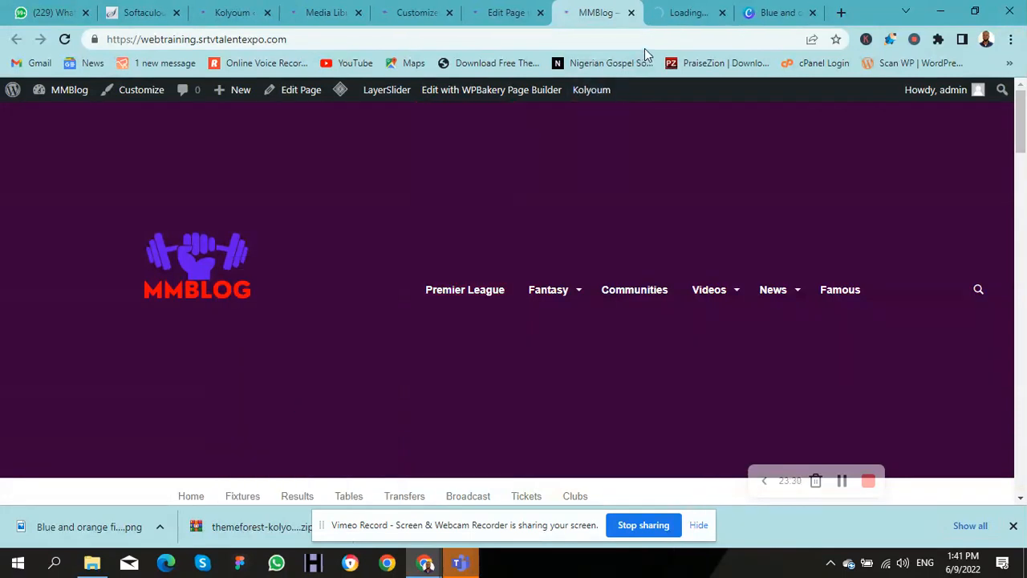
click(676, 11)
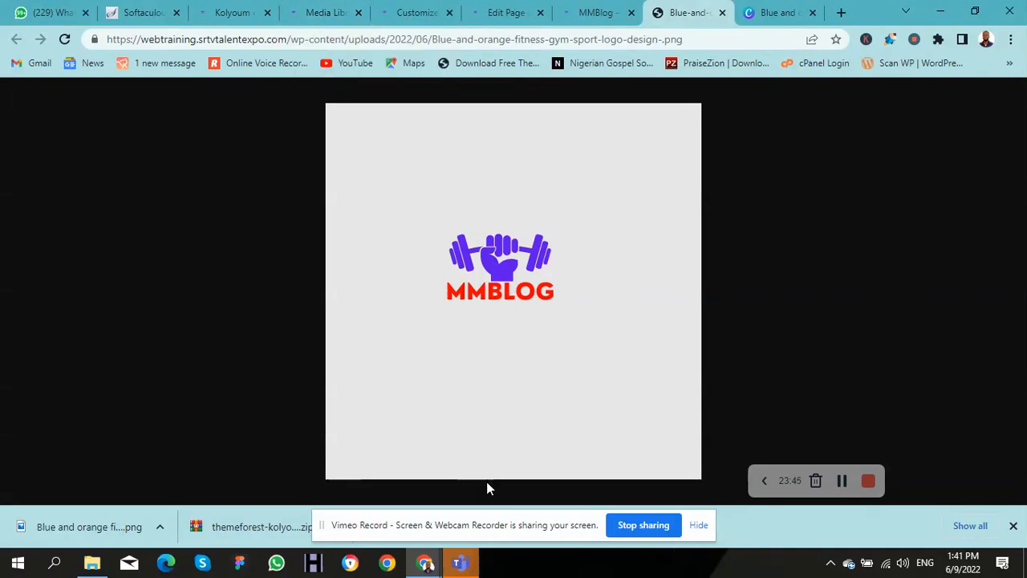
Step: Refresh the private incognito MMBlog page, then return to the Canva 'Blue and orange' logo design
mouse_move(424, 562)
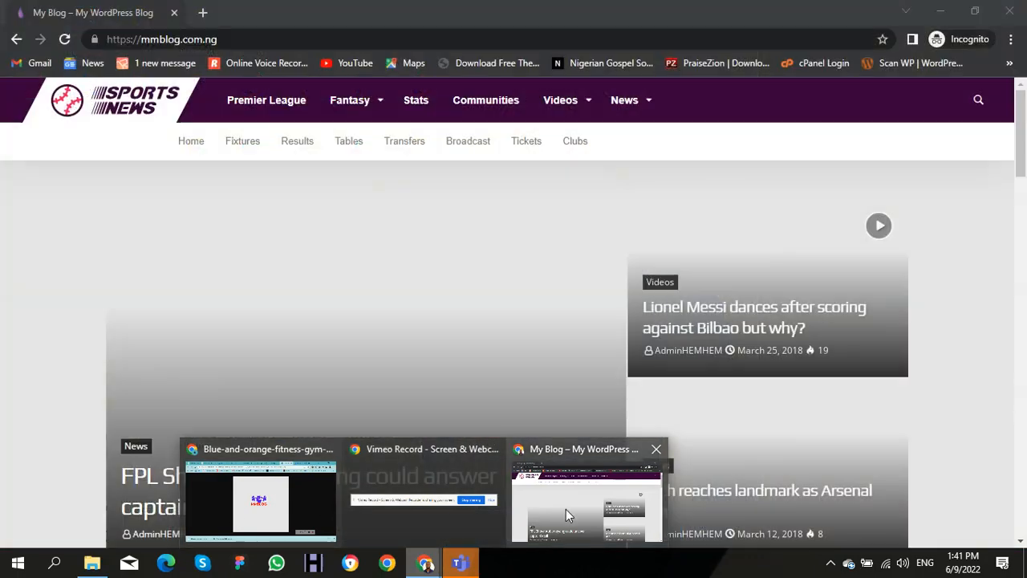
click(566, 512)
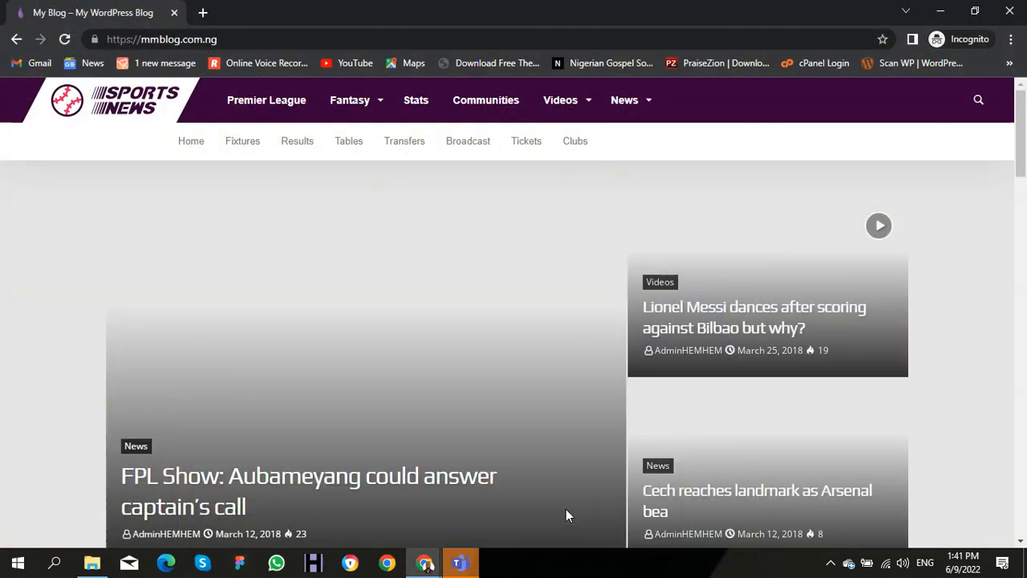
key(F5)
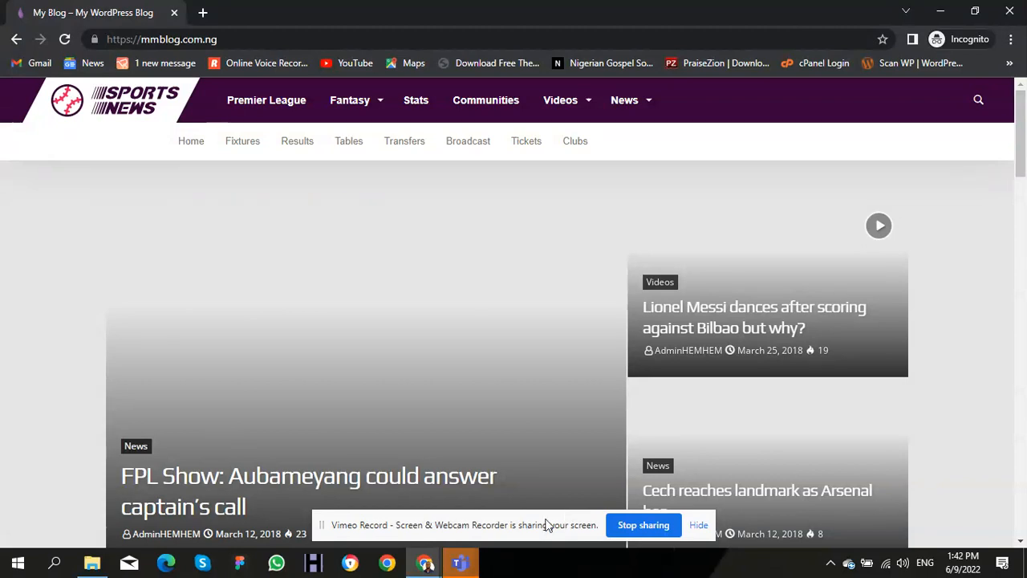
mouse_move(427, 565)
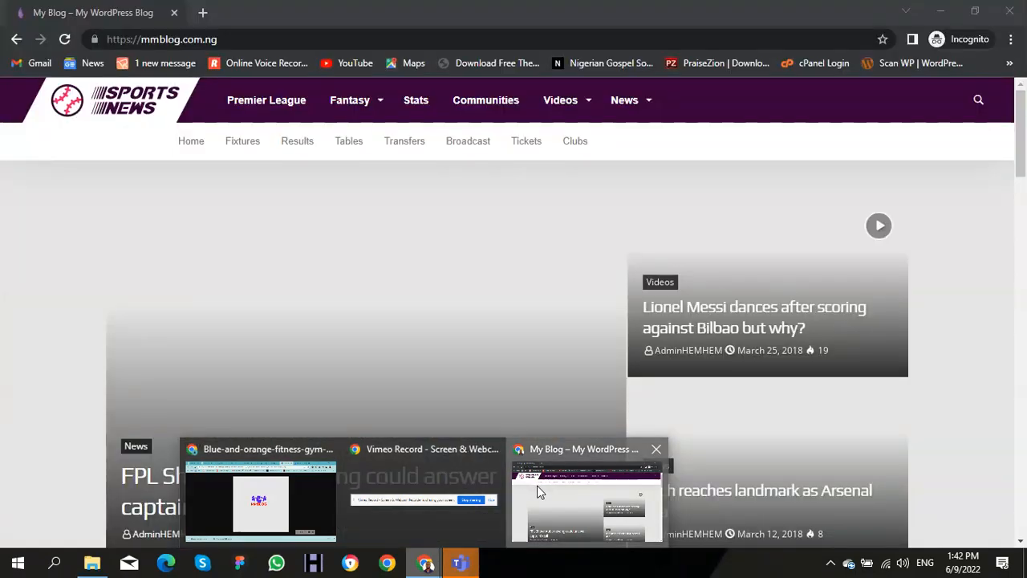
click(536, 486)
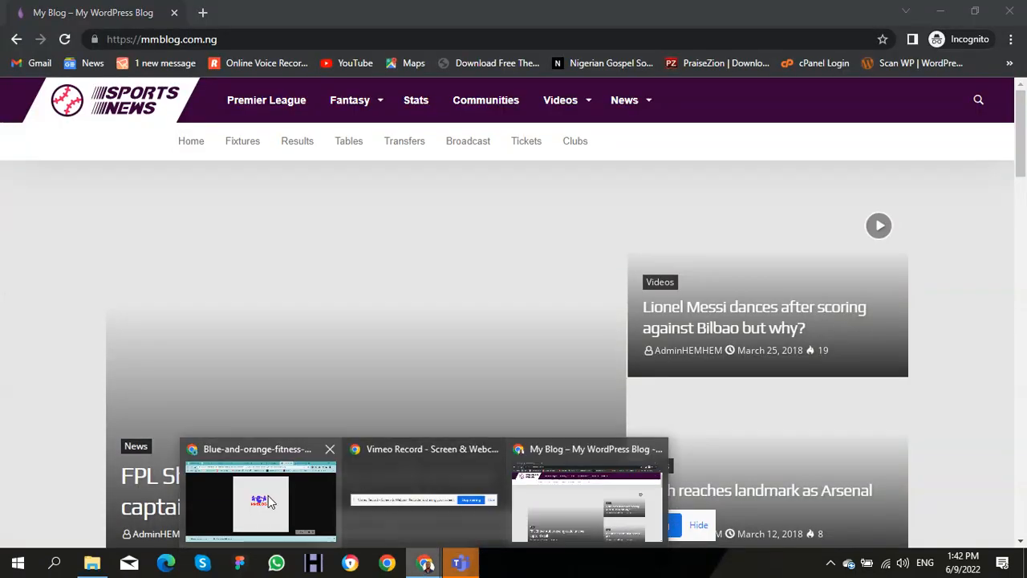
click(268, 495)
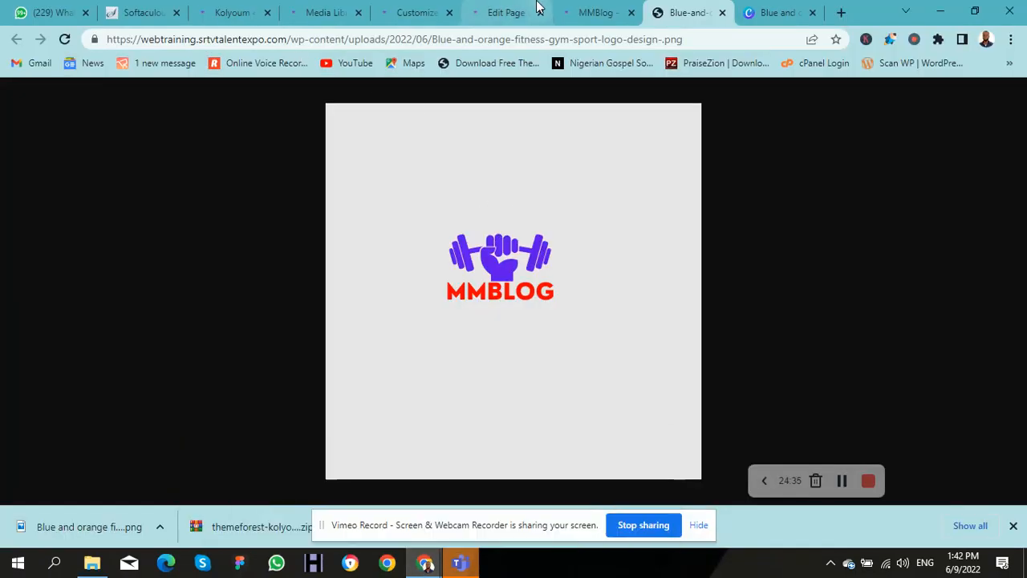
click(783, 17)
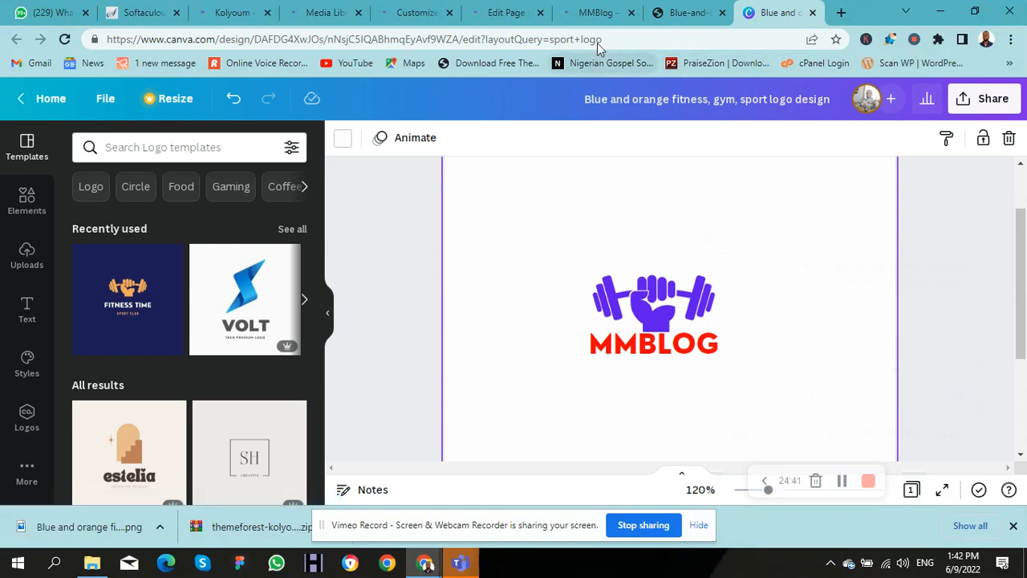
Step: Return to the Canva MMBLOG design and open its Download options through Share > More
click(666, 12)
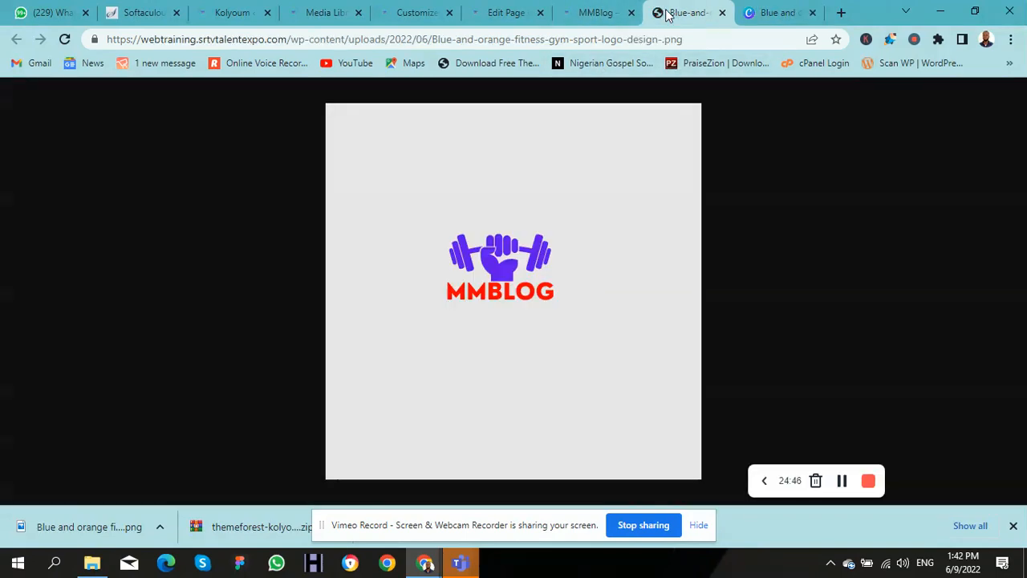
click(757, 12)
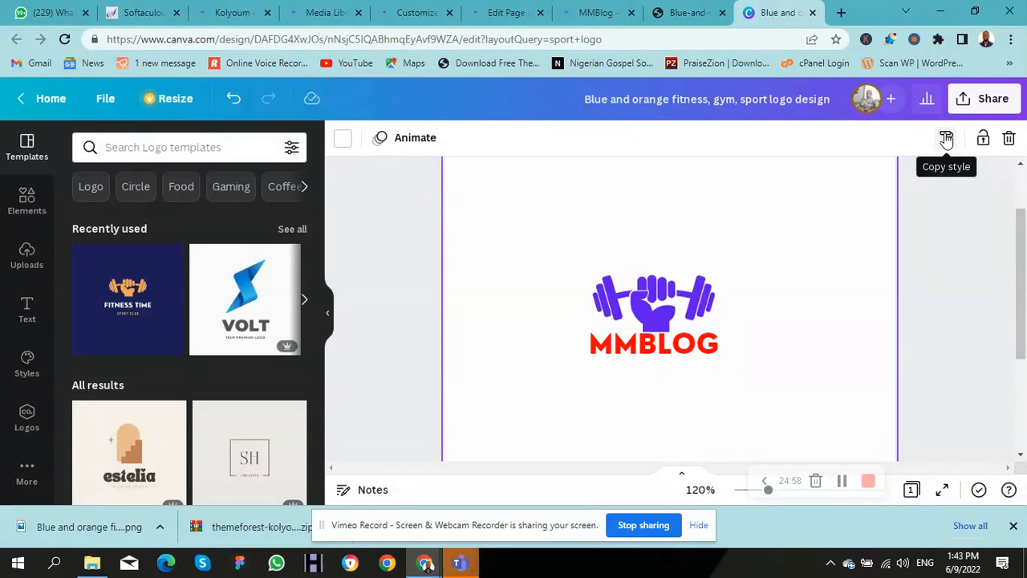
click(991, 102)
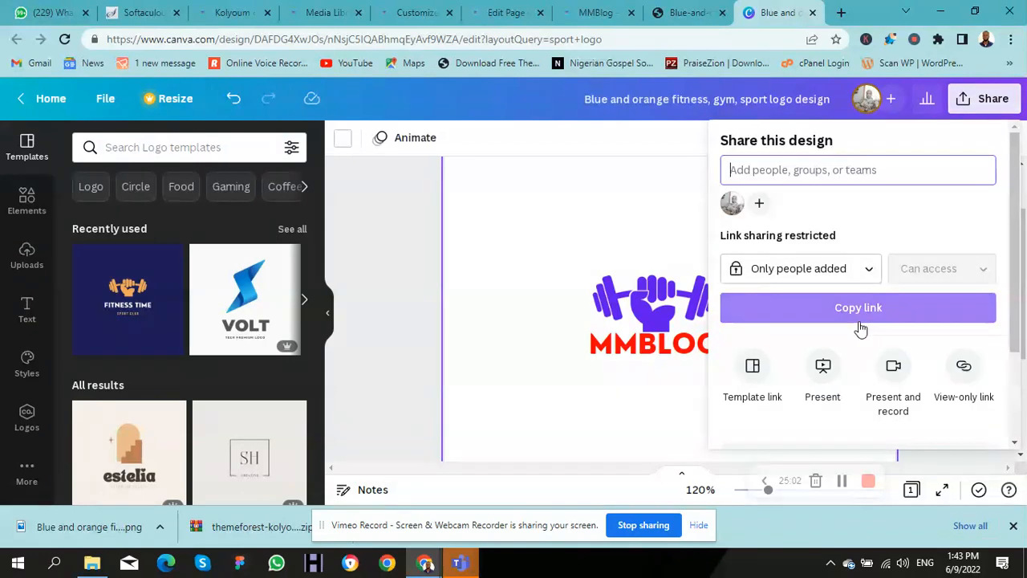
drag(1015, 213, 1023, 299)
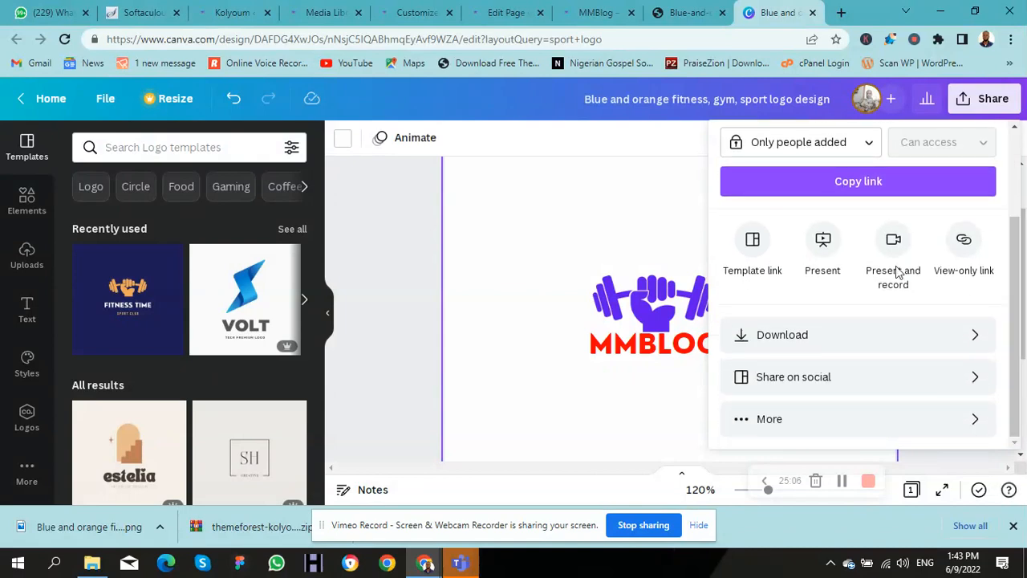
click(808, 418)
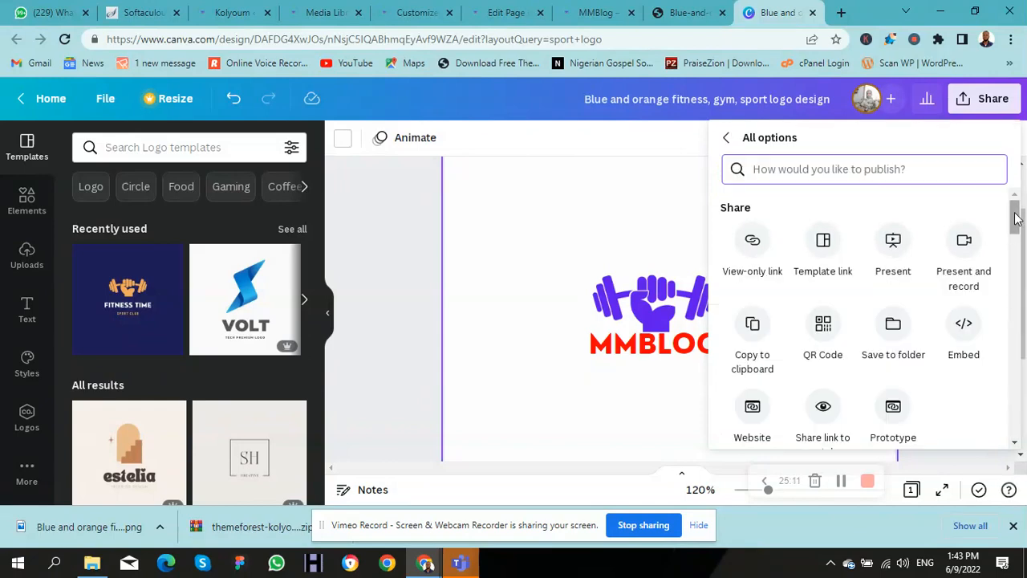
drag(1016, 229, 1021, 260)
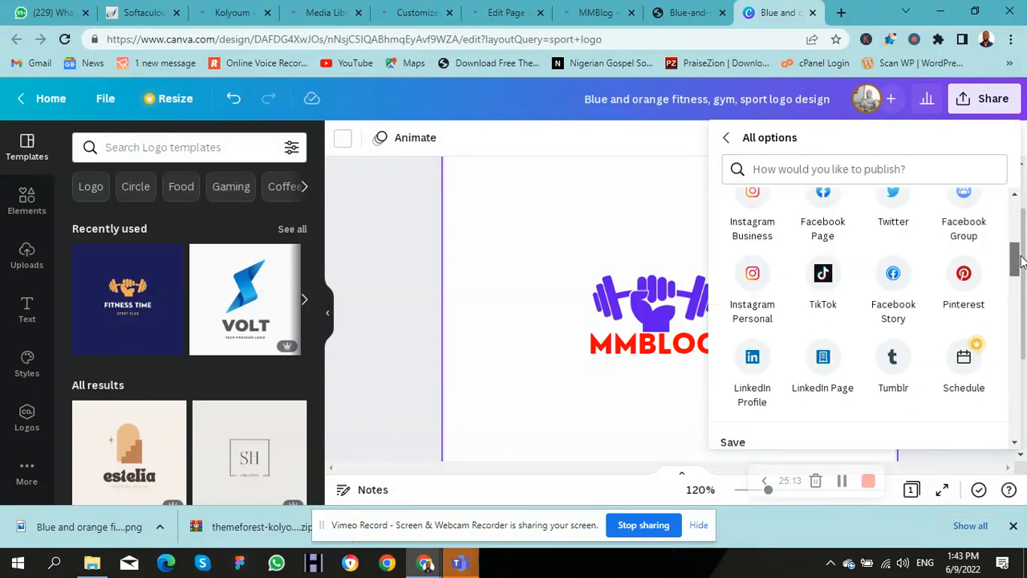
drag(1021, 261, 1021, 285)
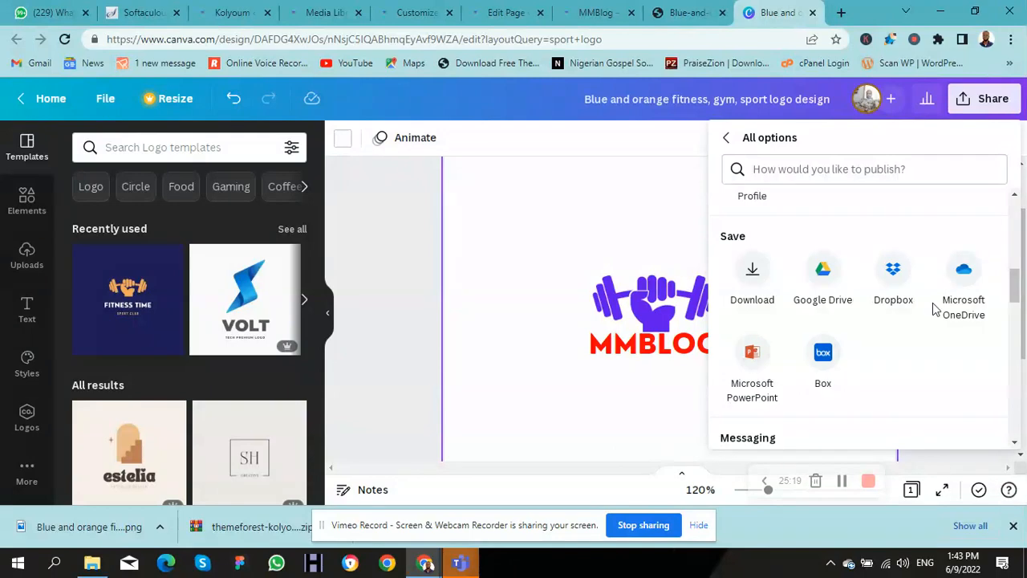
click(763, 280)
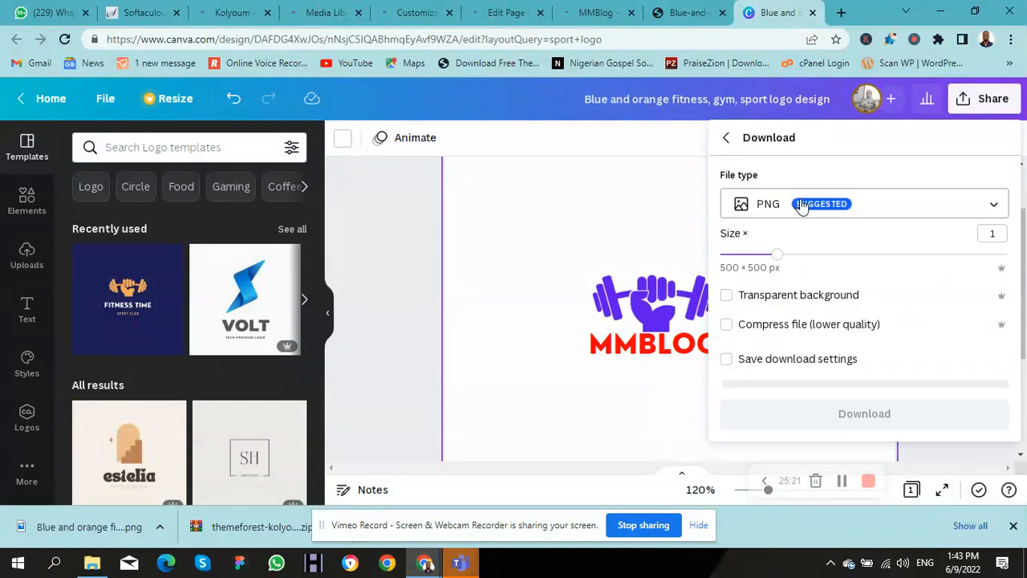
Step: Export the MMBLOG design as a JPG at 250 × 250 px and download it
click(801, 207)
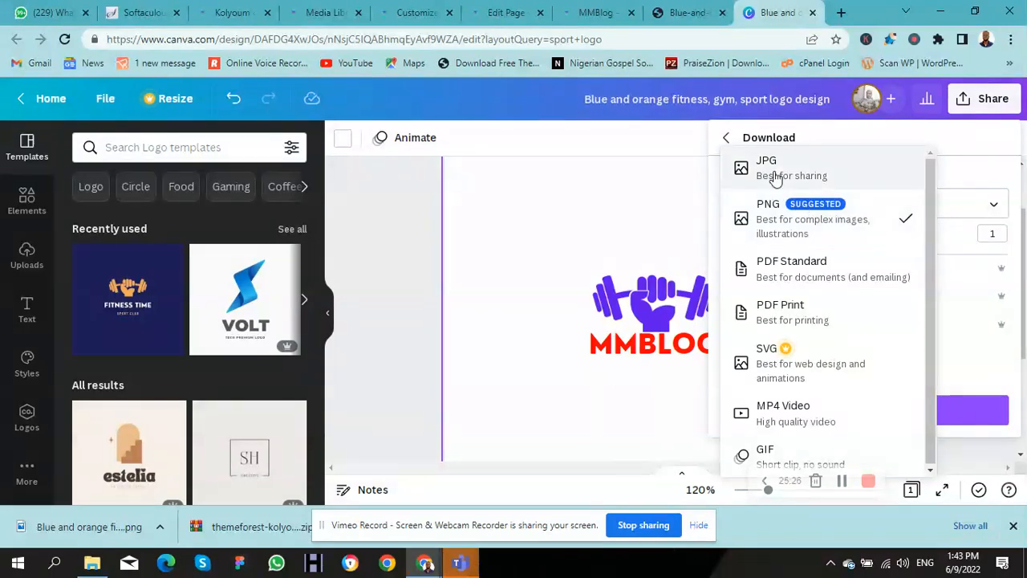
click(776, 175)
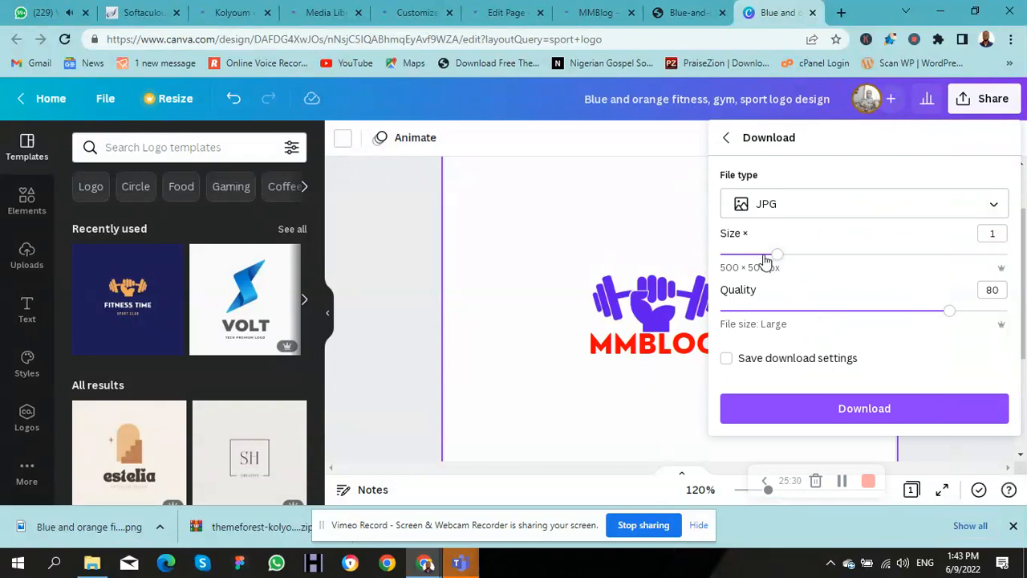
drag(768, 259, 746, 263)
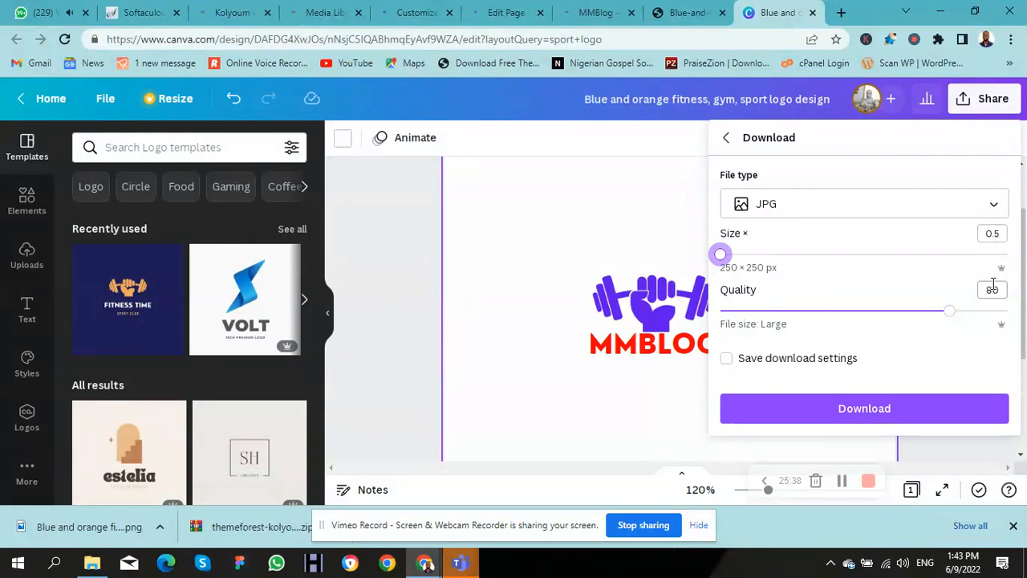
click(992, 234)
click(993, 233)
key(BackSpace)
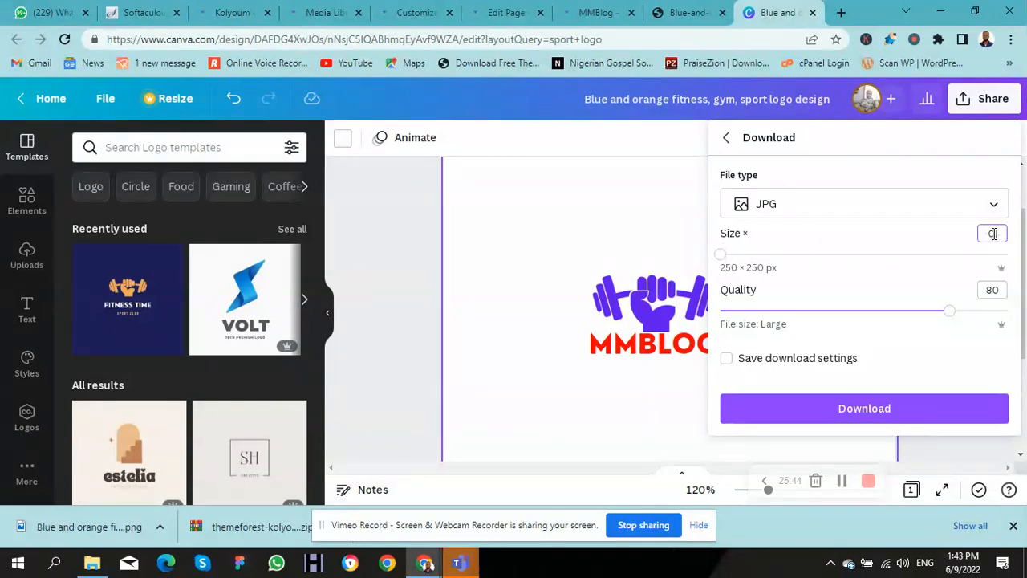
text(1)
text(5)
click(840, 410)
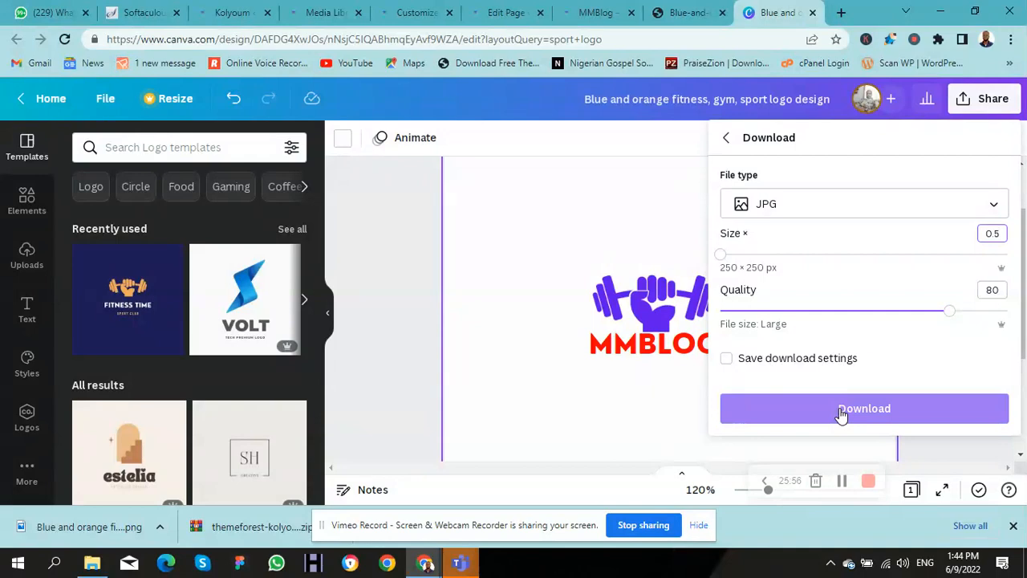
click(896, 410)
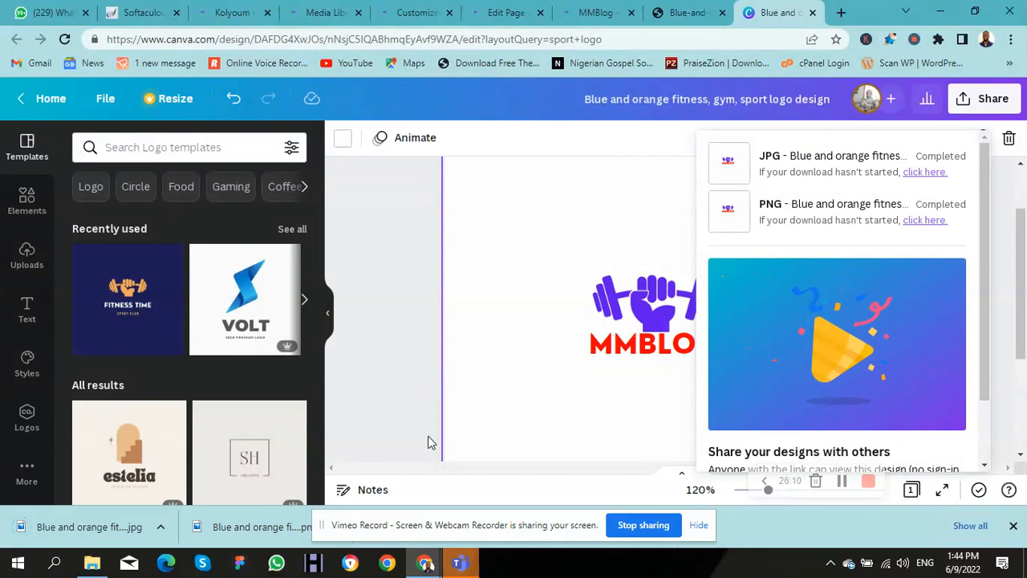
Step: Upload the downloaded Blue and orange logo JPG to the WordPress Media Library
click(314, 16)
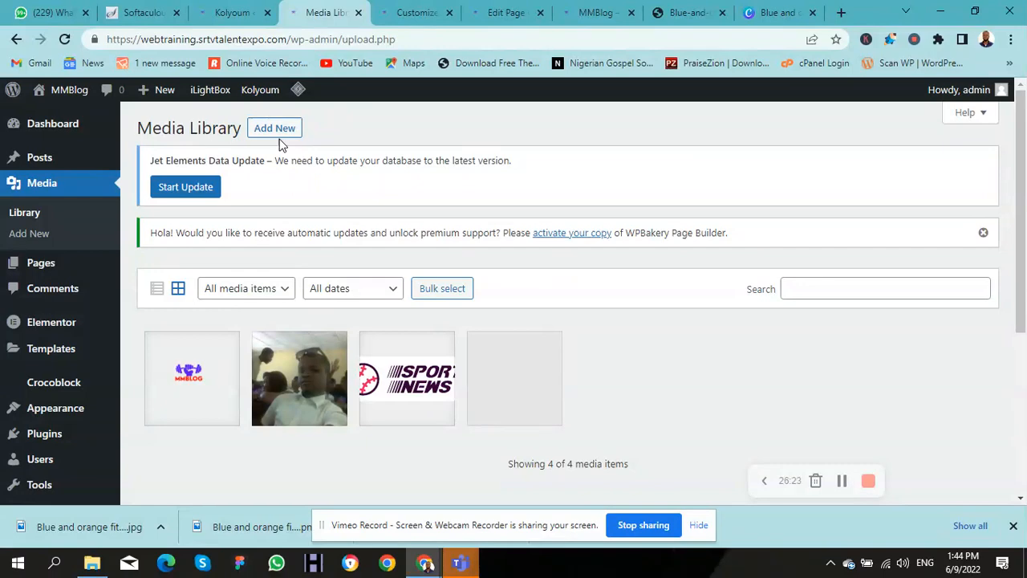
click(277, 131)
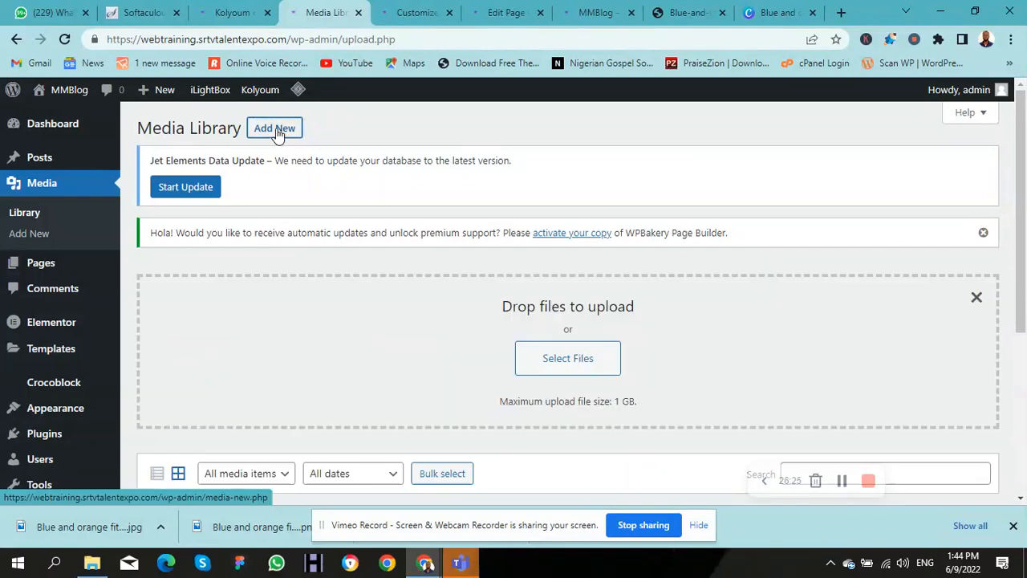
click(533, 356)
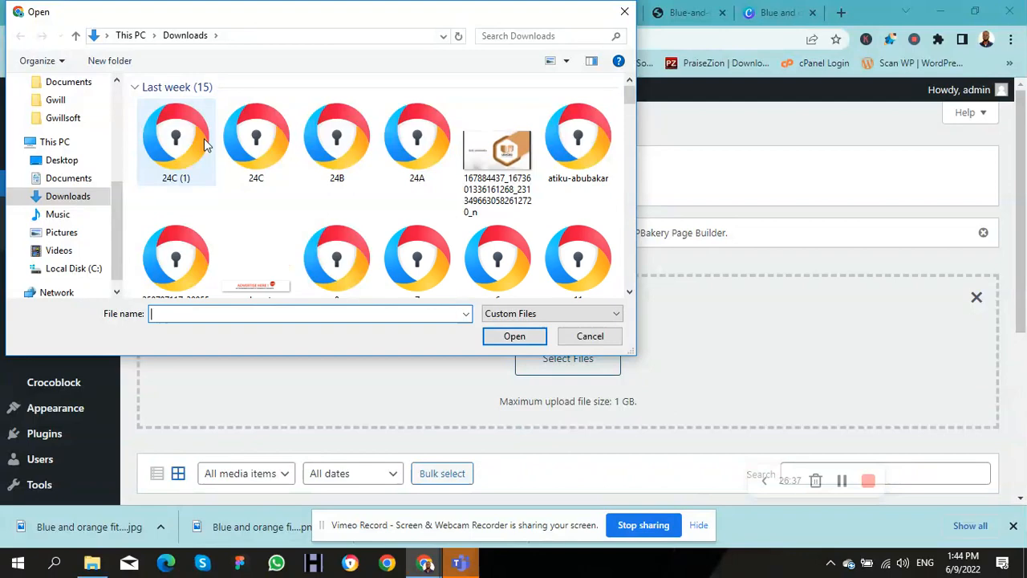
click(203, 145)
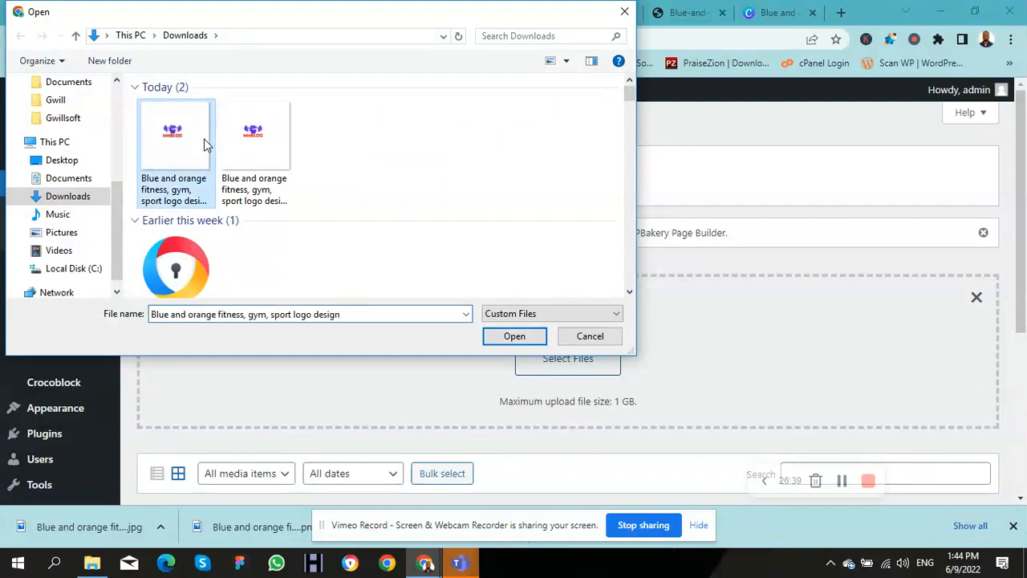
click(514, 335)
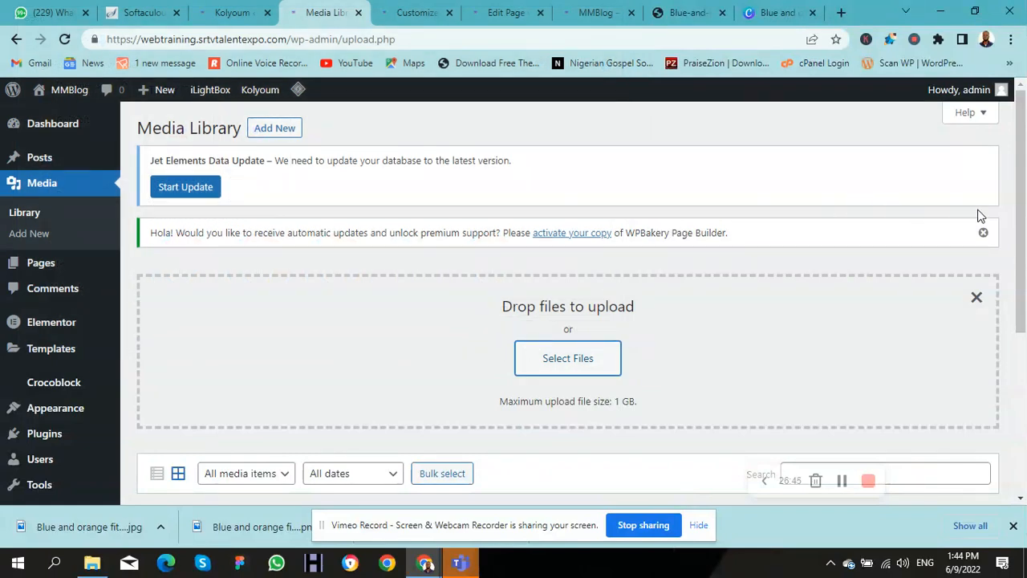
Step: Check the new 250 × 250 logo's details in the Media Library
drag(1019, 212, 1023, 333)
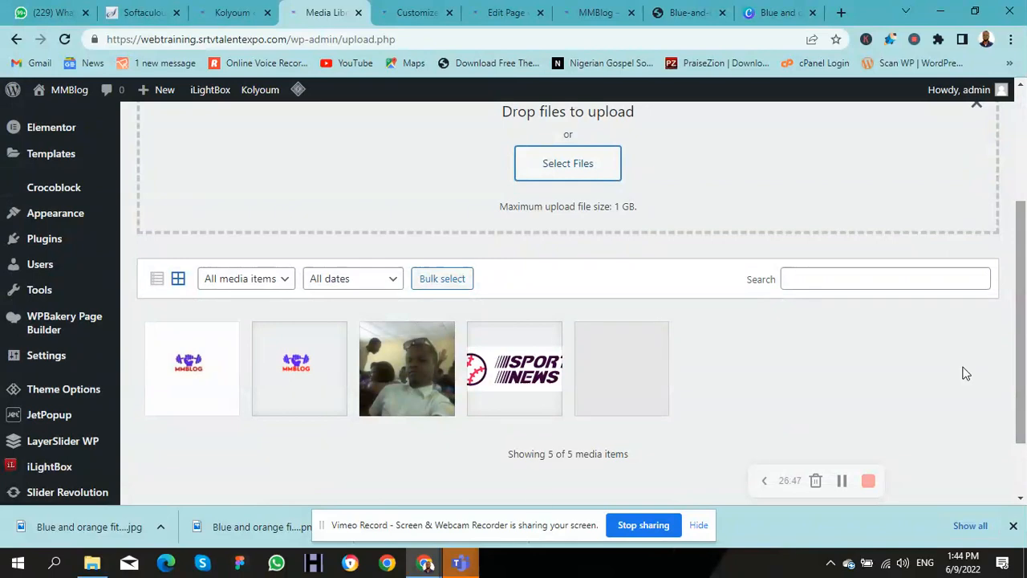
click(217, 369)
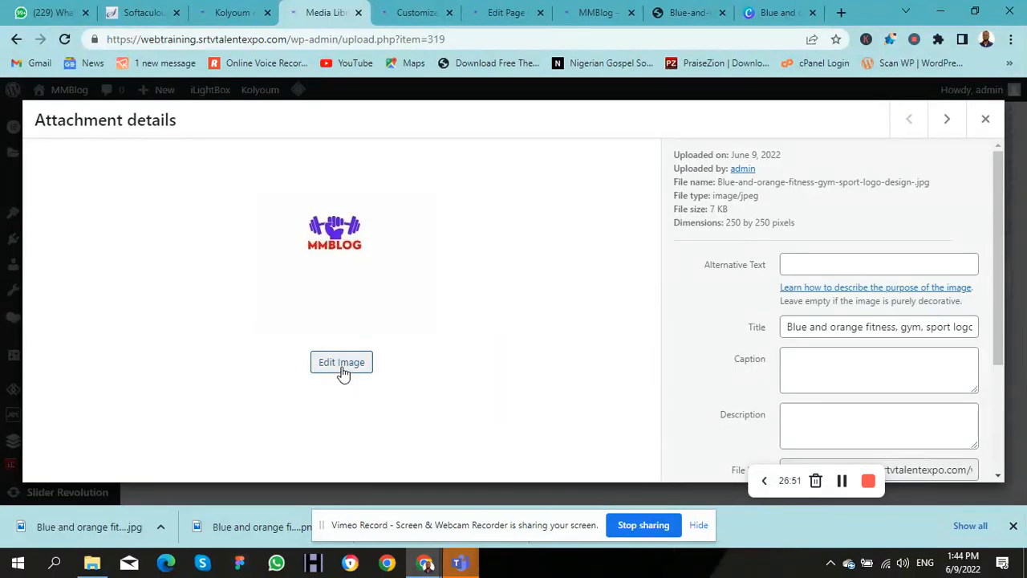
click(406, 14)
Step: Turn on Display Site Title in Kolyoum's Theme Options > Logo, save, and check the live MMBlog homepage
click(222, 16)
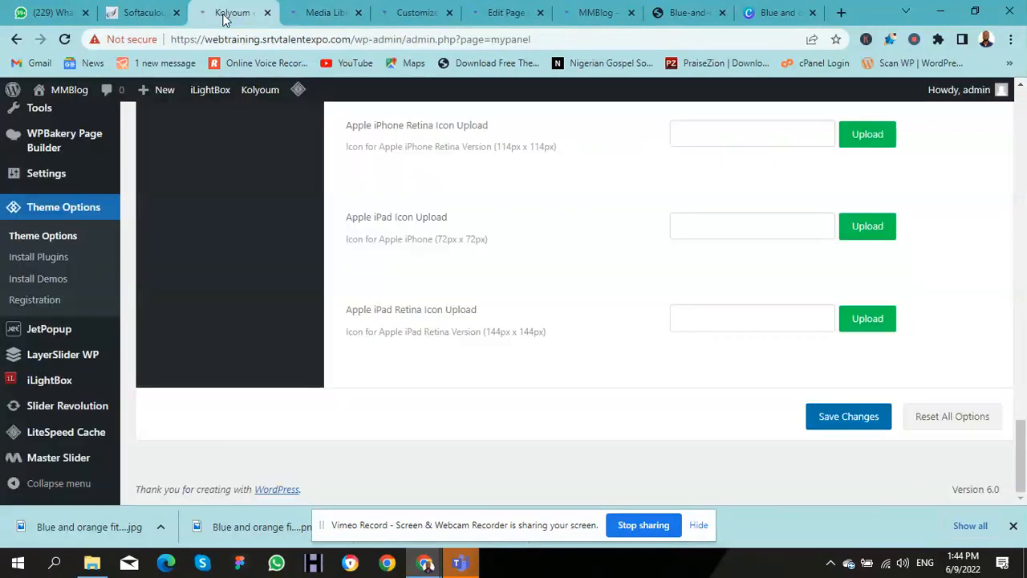
scroll(994, 321, up, 15)
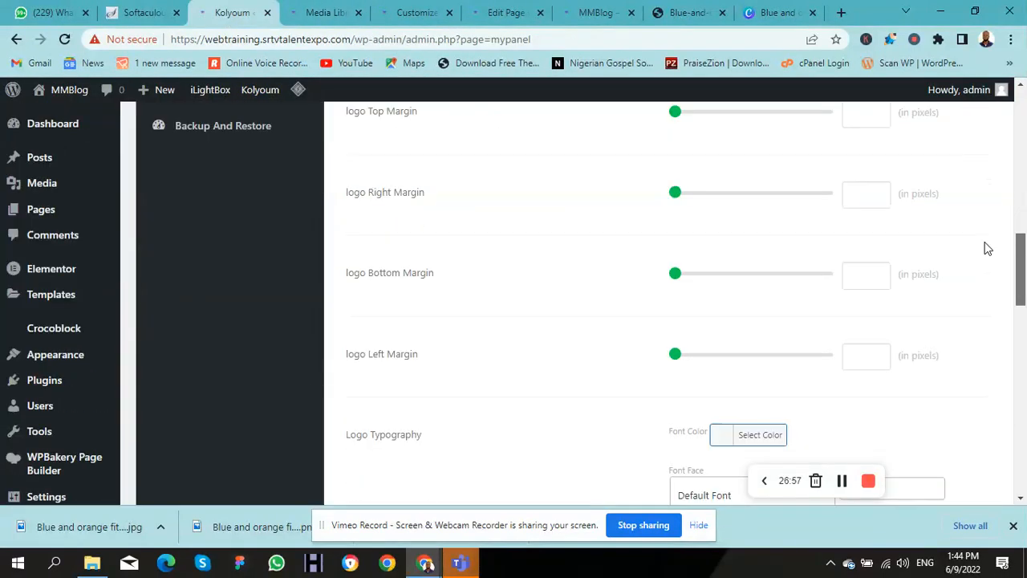
scroll(955, 128, up, 4)
scroll(956, 176, down, 4)
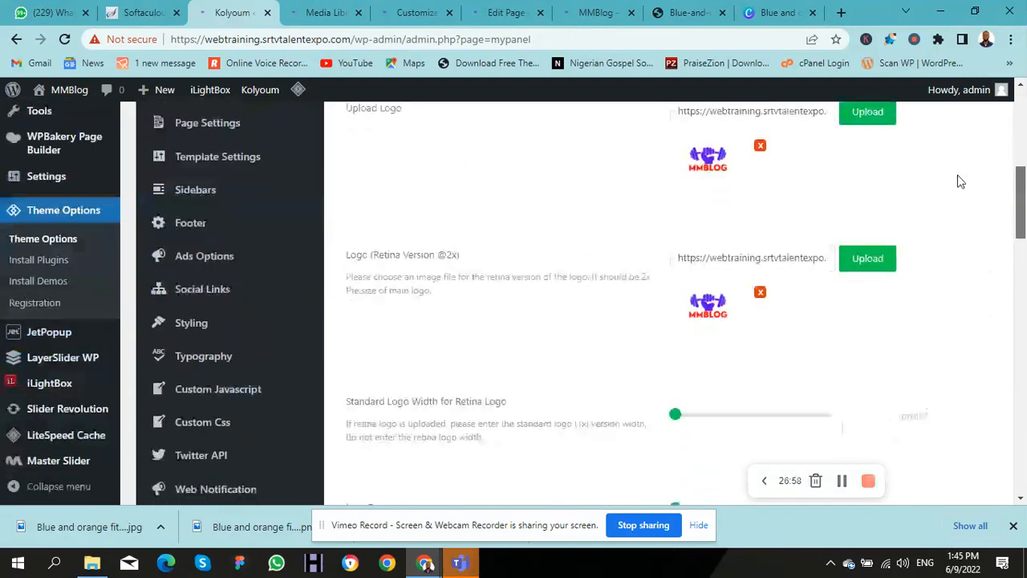
scroll(954, 164, up, 2)
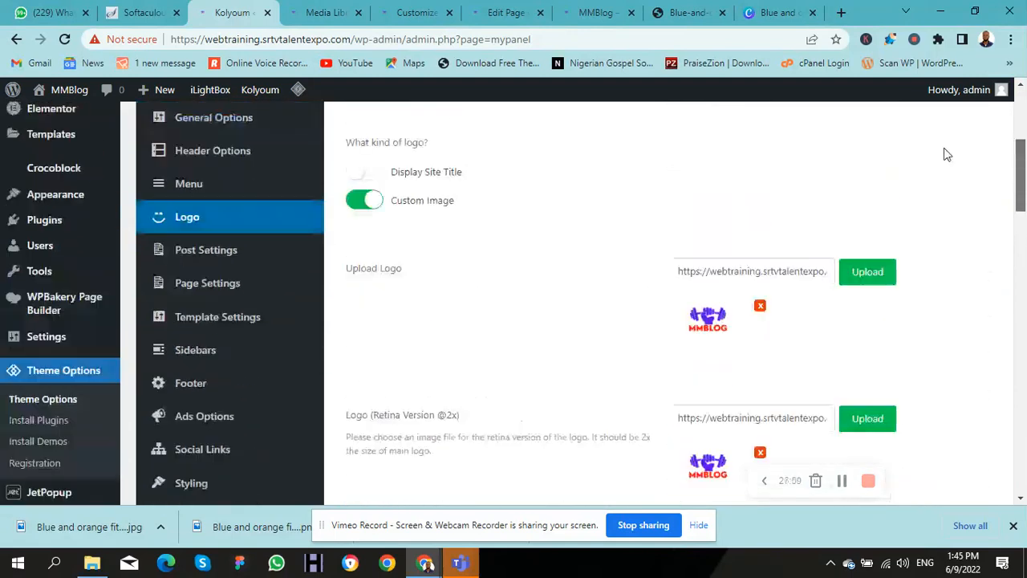
click(374, 173)
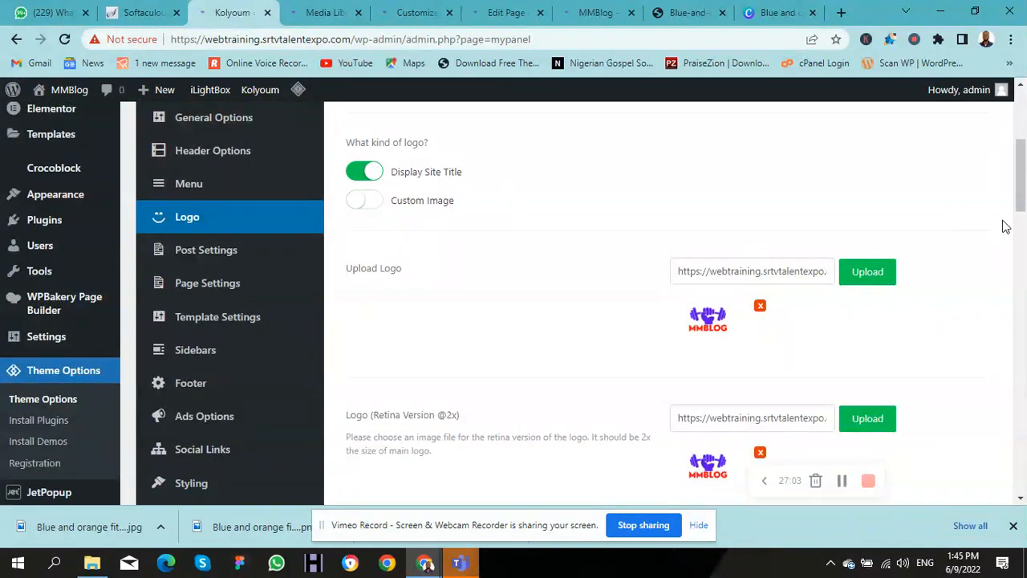
scroll(1002, 229, up, 4)
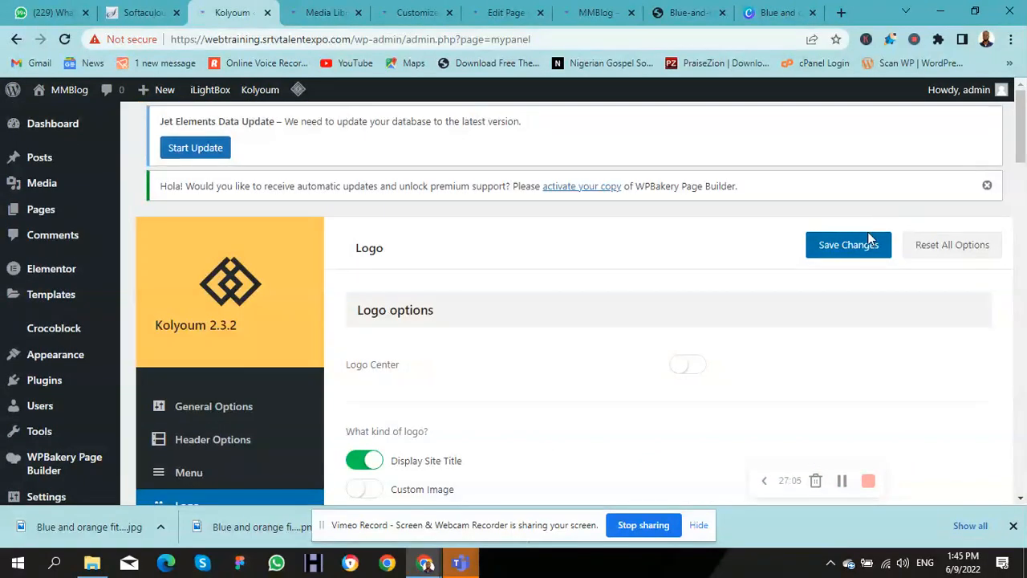
click(862, 245)
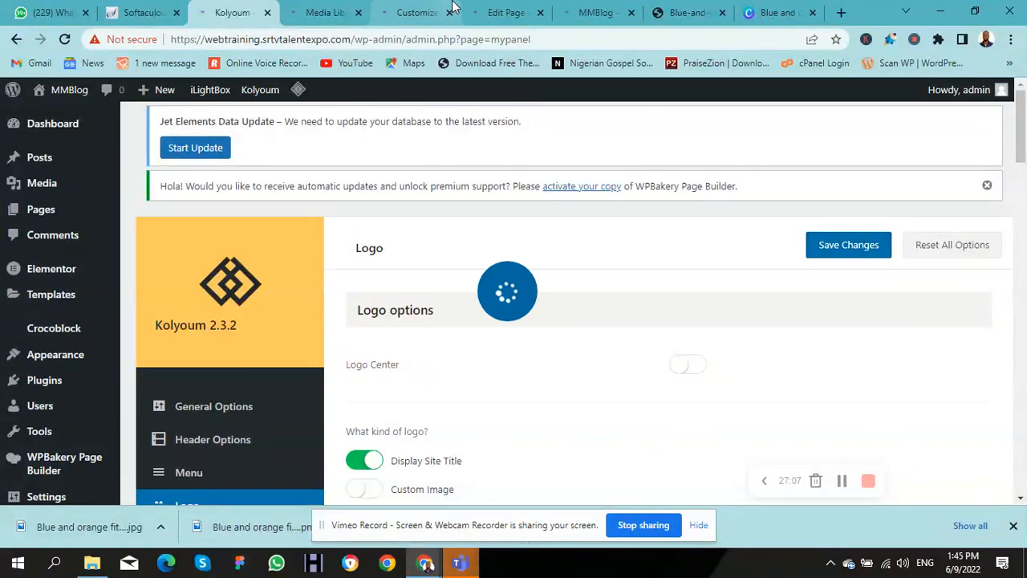
click(583, 12)
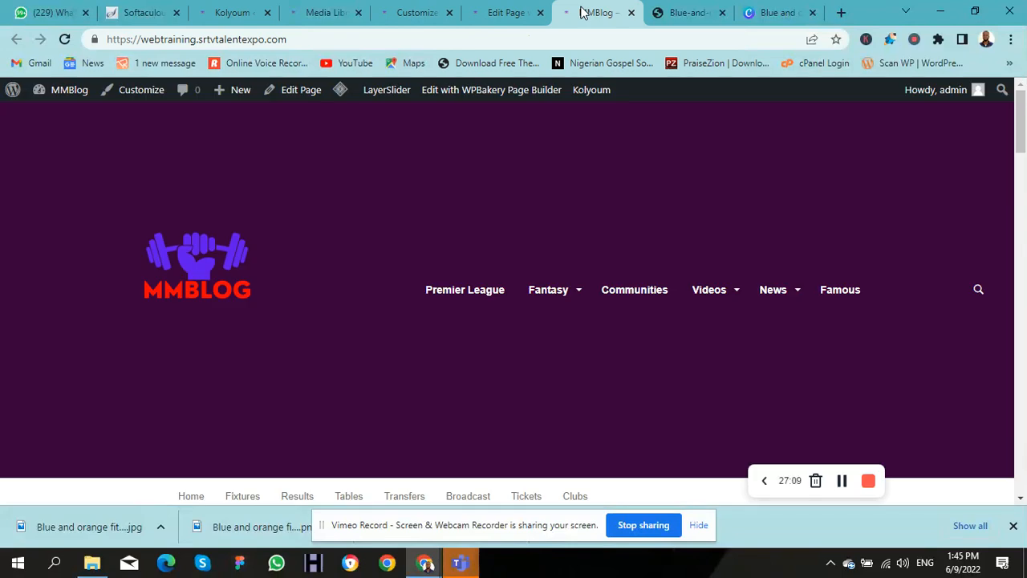
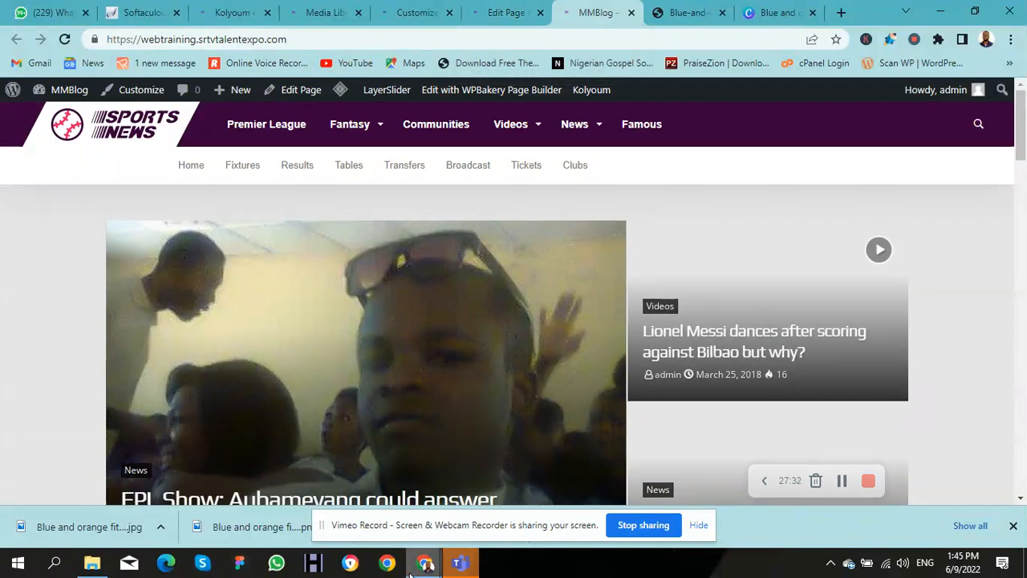
Step: Move from the live site to the MMBLOG image details, then to Kolyoum's Theme Options > Logo
mouse_move(425, 565)
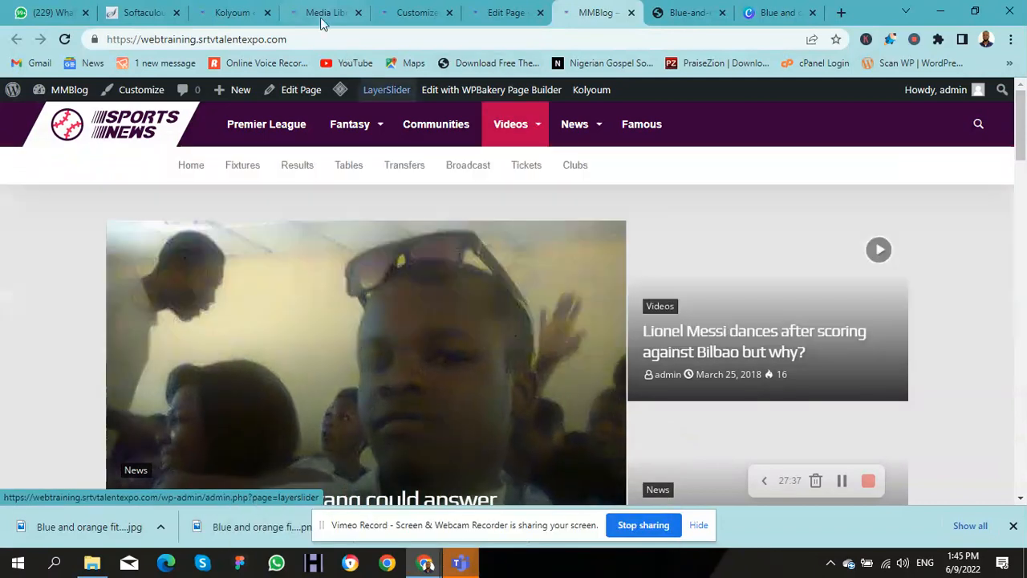
click(321, 21)
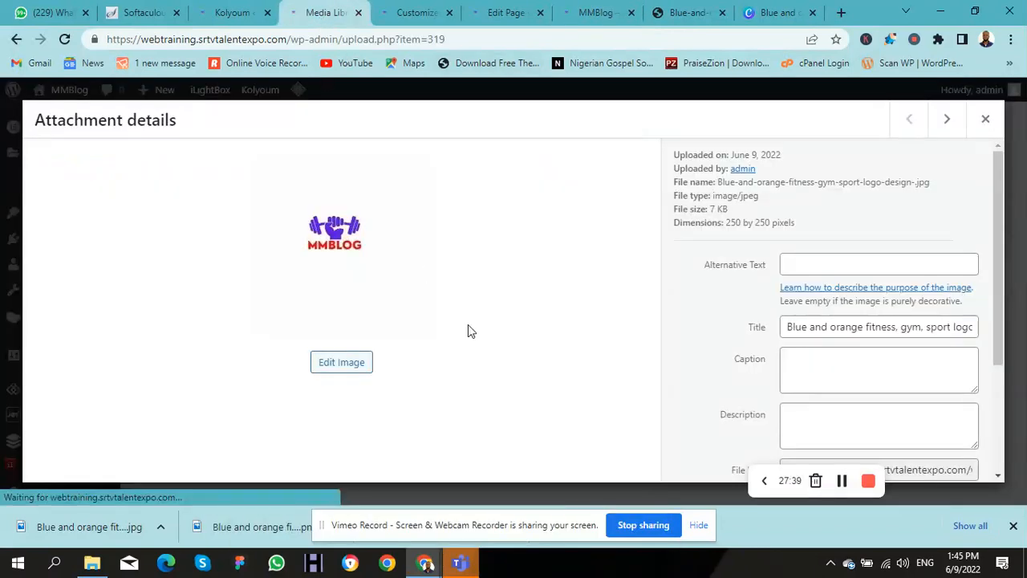
click(236, 12)
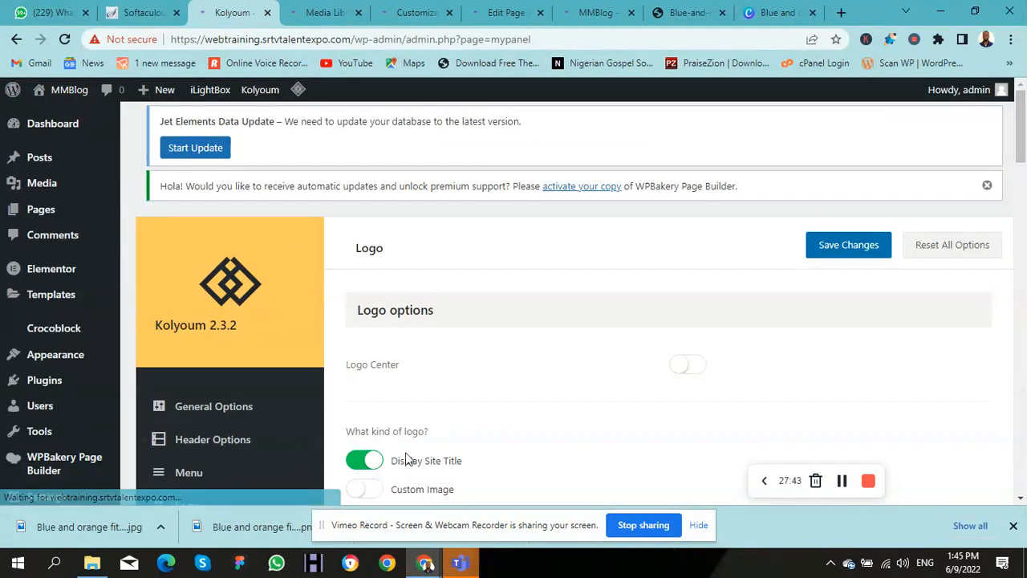
Step: Switch the Kolyoum logo type to Custom Image and remove the current main logo
click(365, 489)
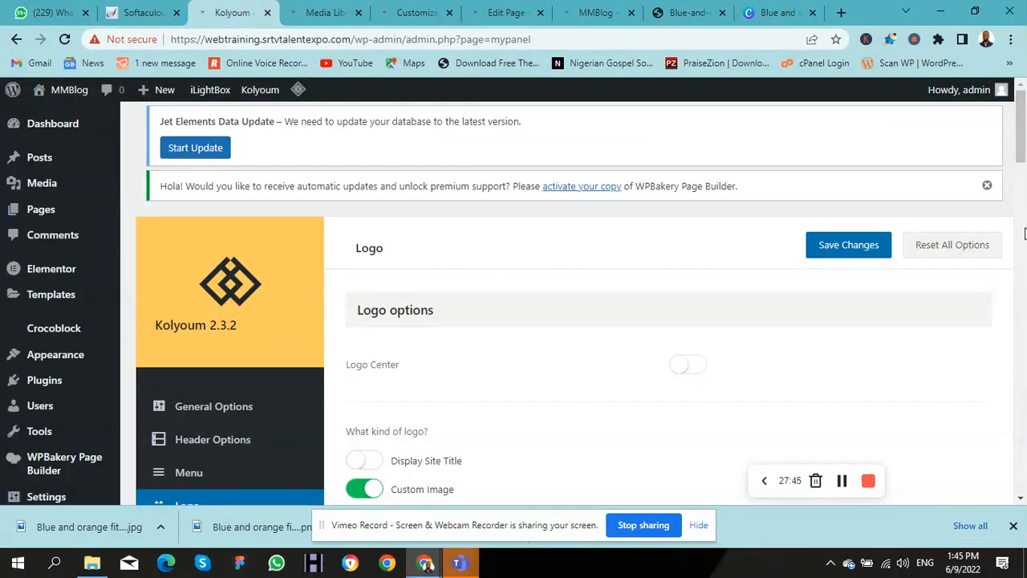
scroll(1024, 232, down, 4)
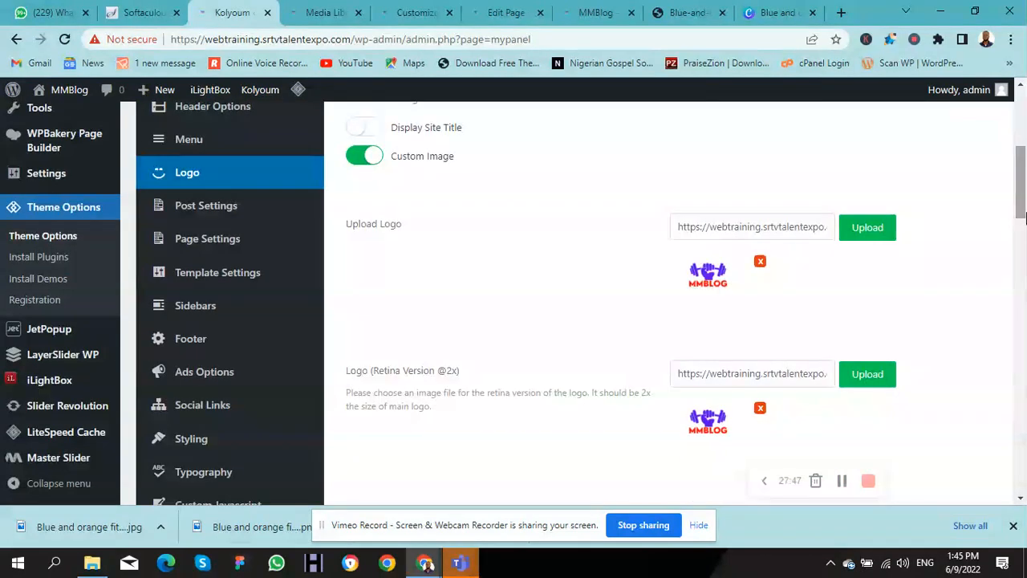
click(760, 262)
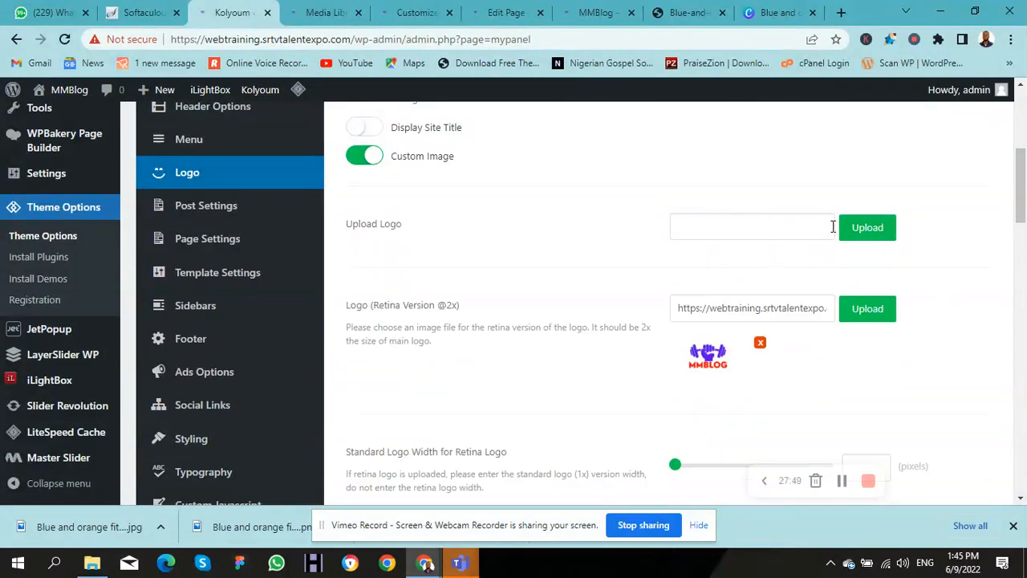
Step: Compare the MMBLOG and sport-logo.svg images, then return to the MMBLOG image's Media Library details
click(865, 228)
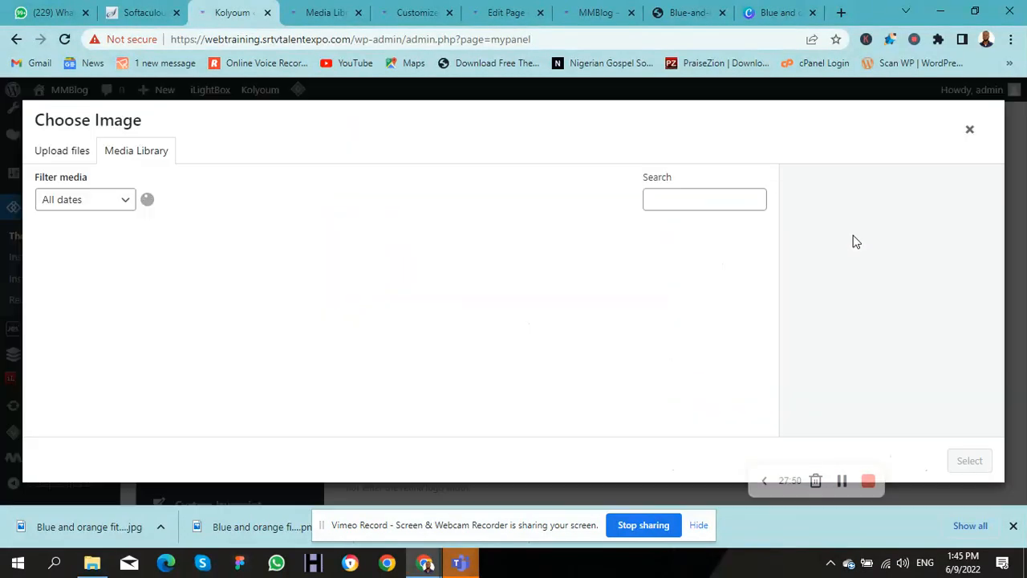
click(113, 271)
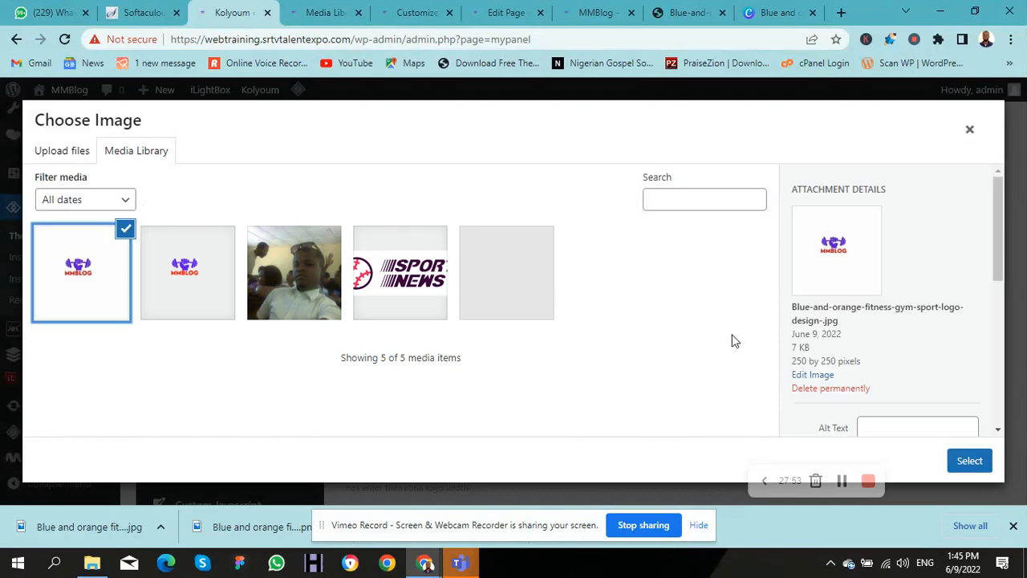
click(407, 297)
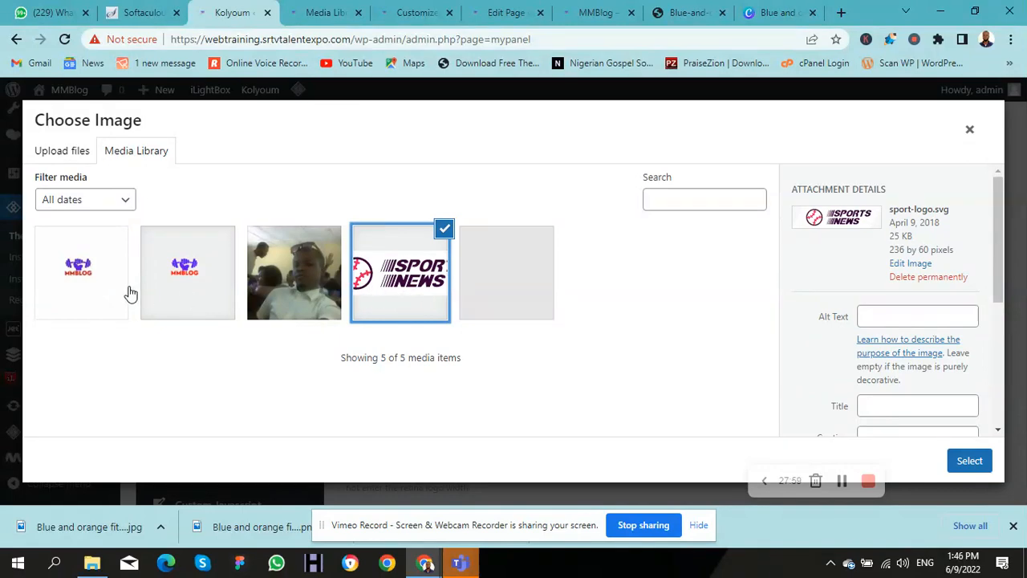
click(106, 290)
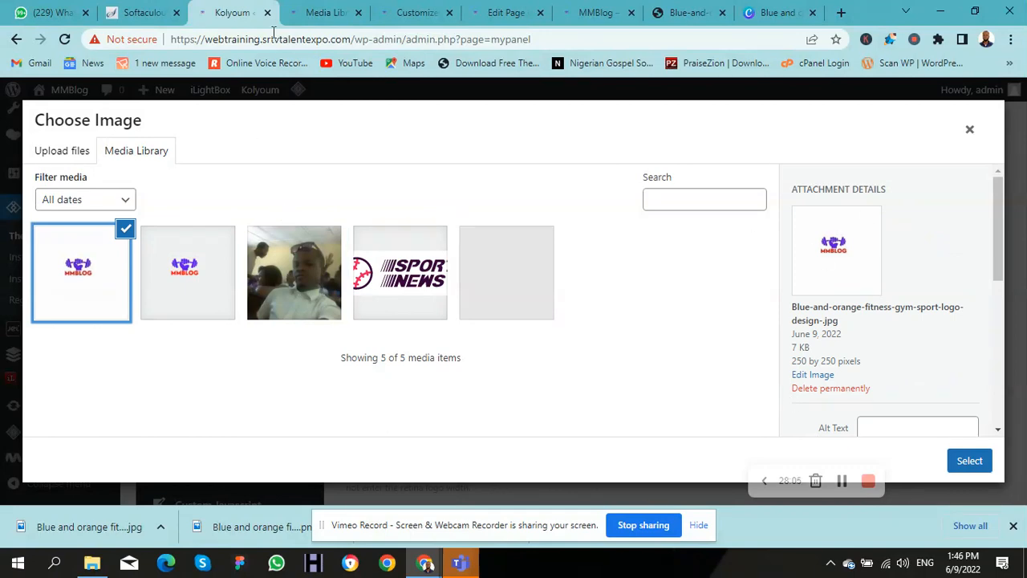
click(321, 12)
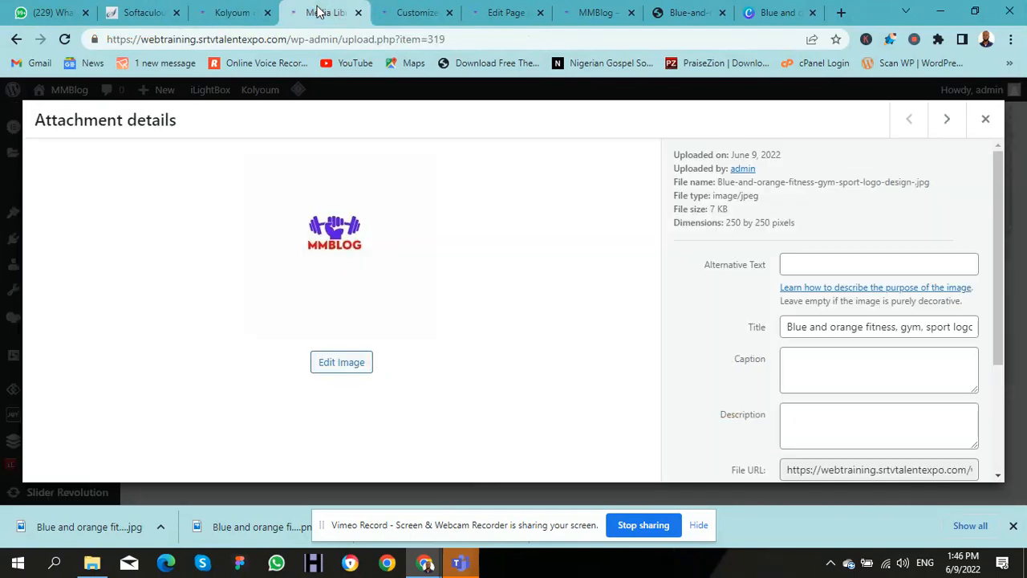
Step: Crop the 250 × 250 MMBLOG logo to a 250 × 76 strip around the graphic and save it
click(347, 365)
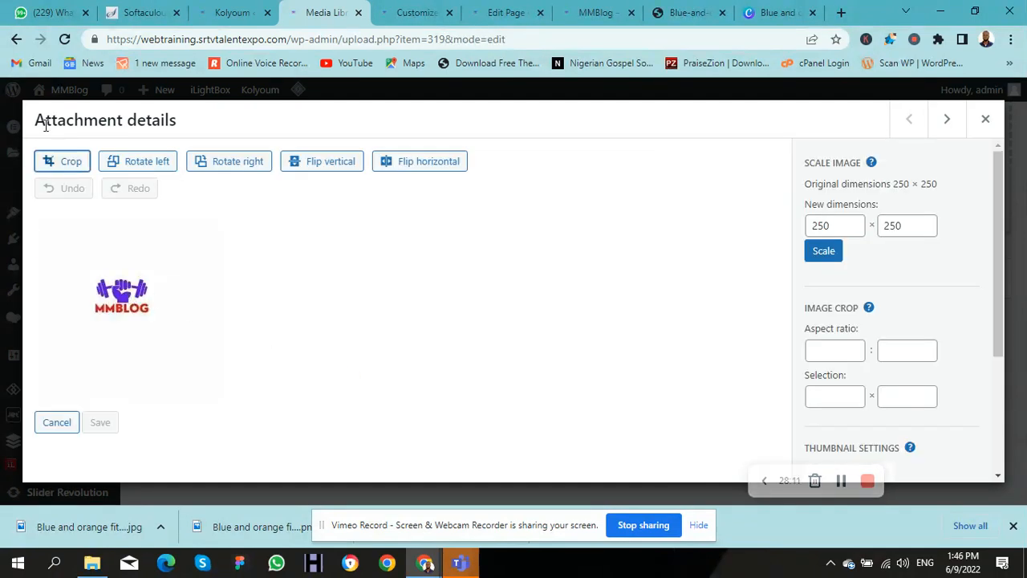
click(71, 165)
drag(128, 218, 131, 269)
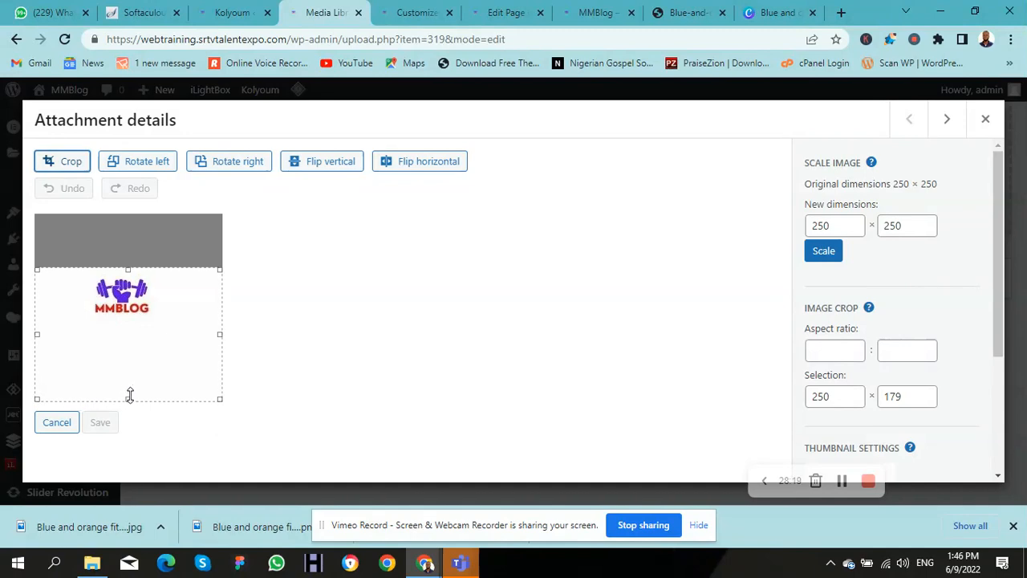
drag(129, 398, 126, 325)
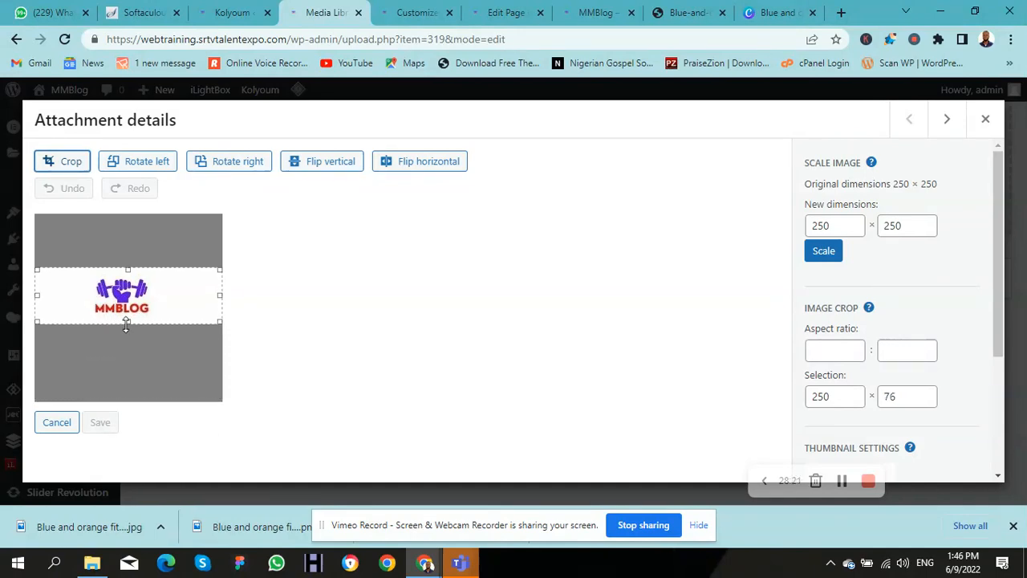
click(66, 165)
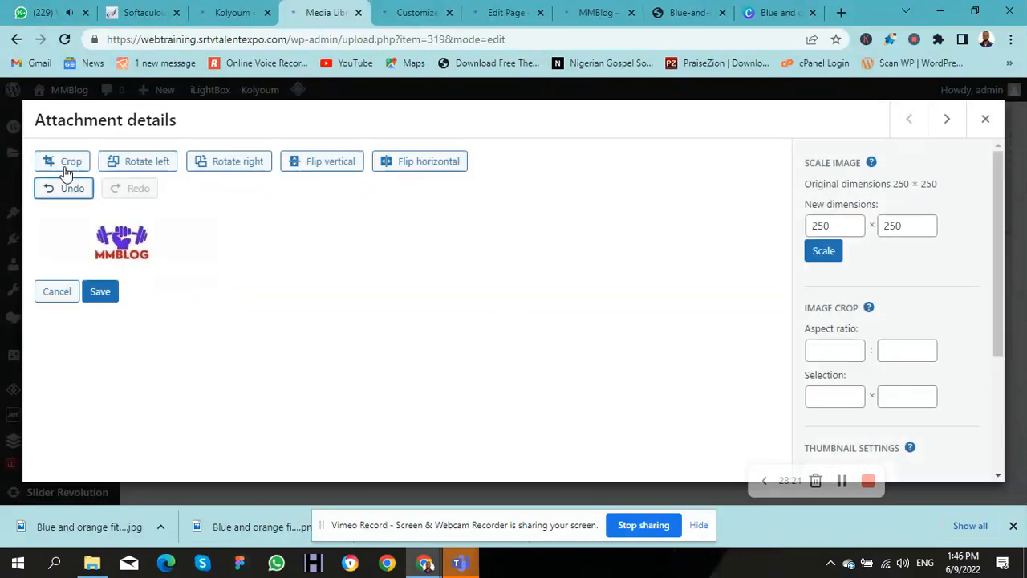
click(101, 293)
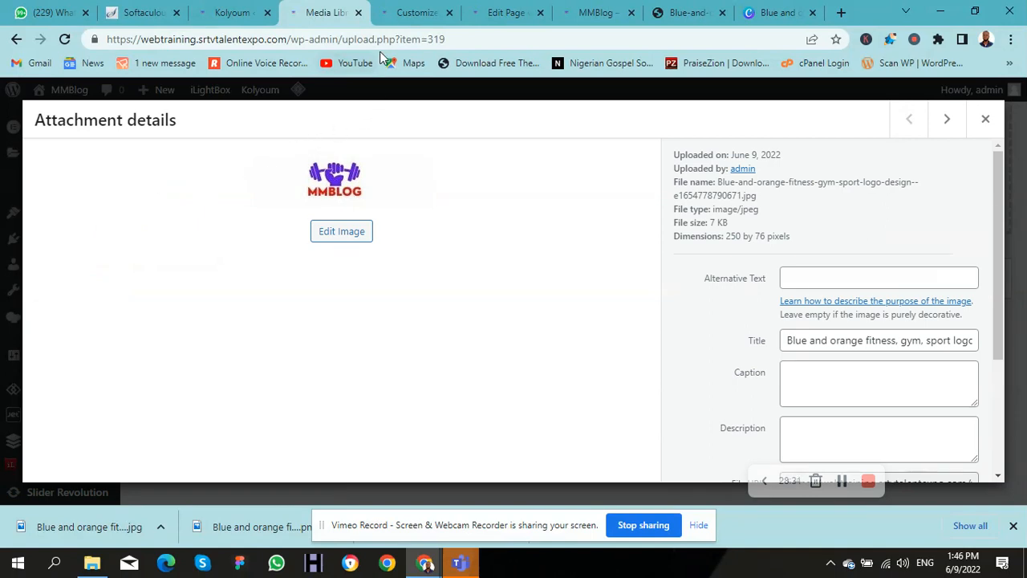
click(231, 13)
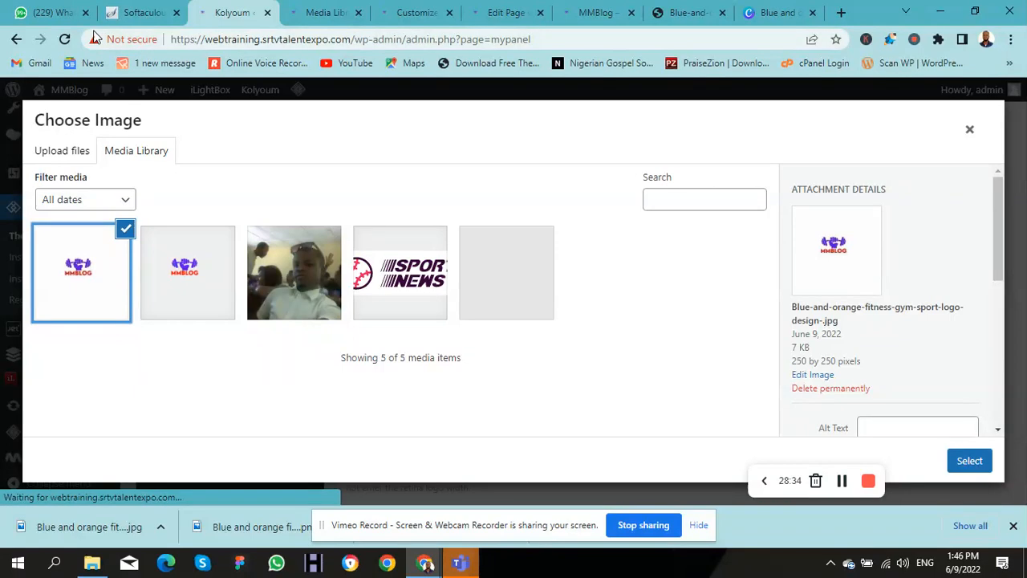
Step: Clear the retina logo, set the cropped MMBLOG image as the main logo, and save Theme Options
click(970, 132)
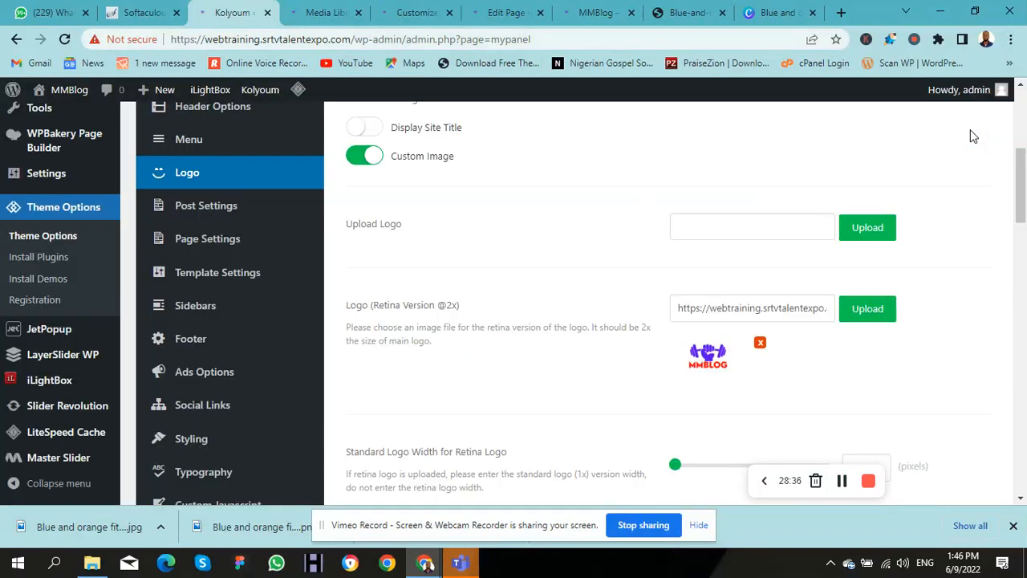
click(760, 345)
click(868, 230)
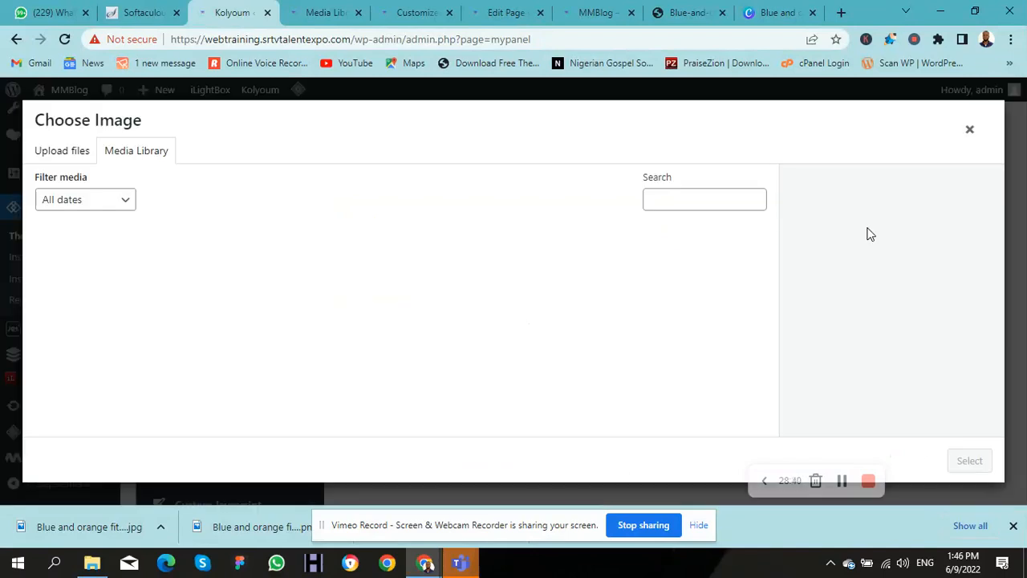
click(93, 291)
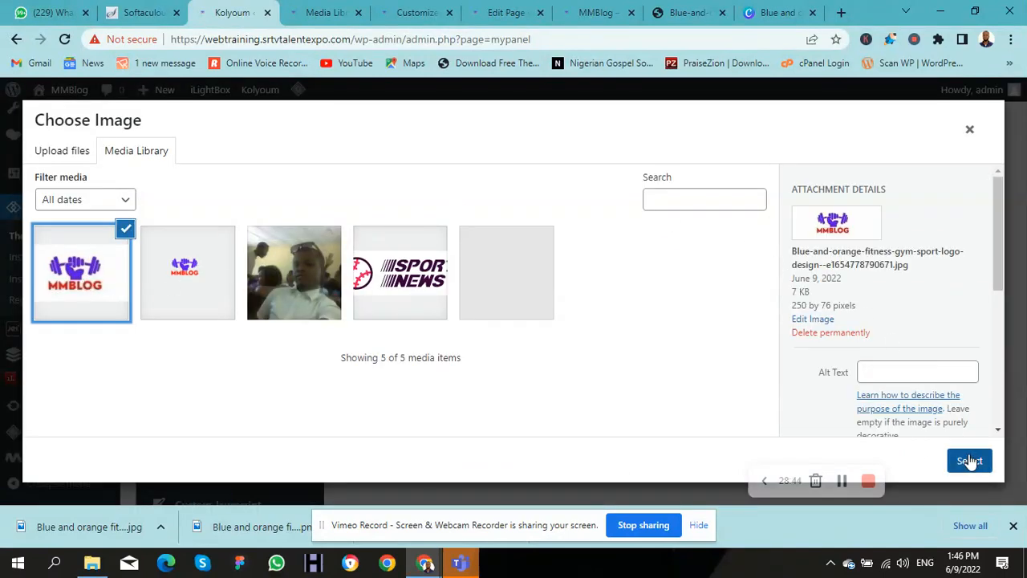
click(969, 462)
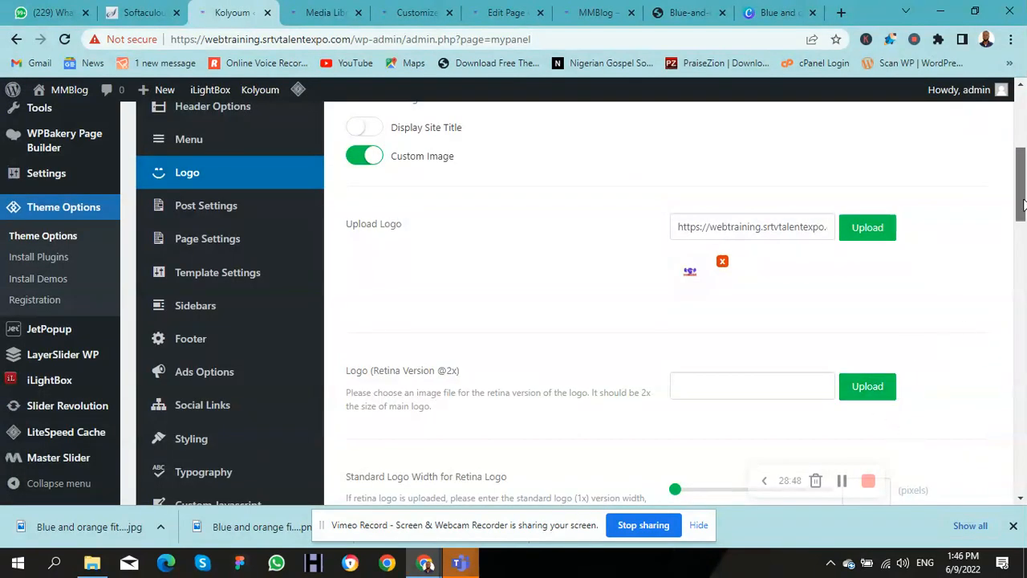
scroll(1022, 205, up, 3)
click(839, 185)
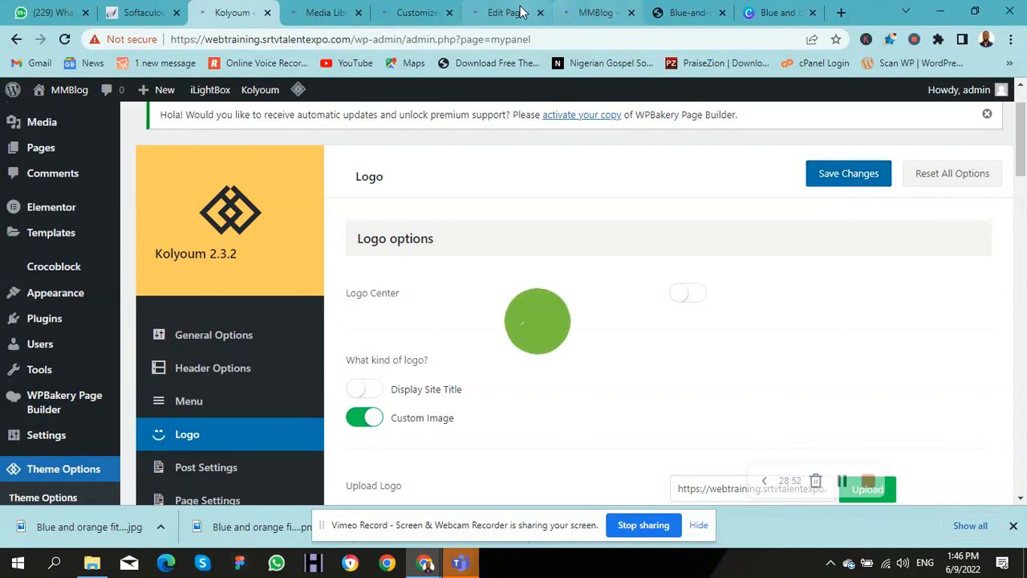
click(578, 18)
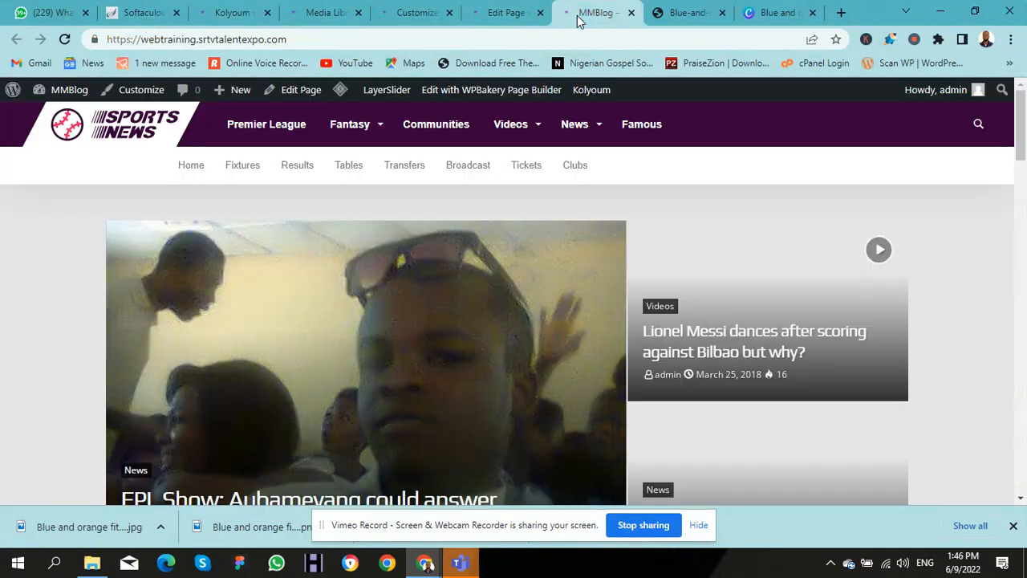
Step: Reload the MMBlog homepage and scroll through it to check the cropped logo in the header
click(120, 140)
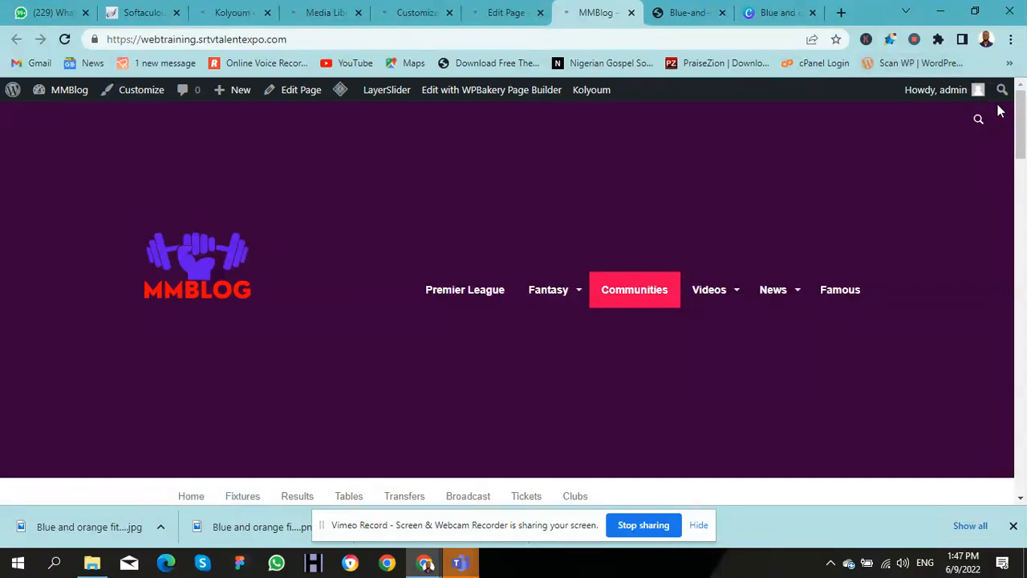
scroll(1012, 133, down, 3)
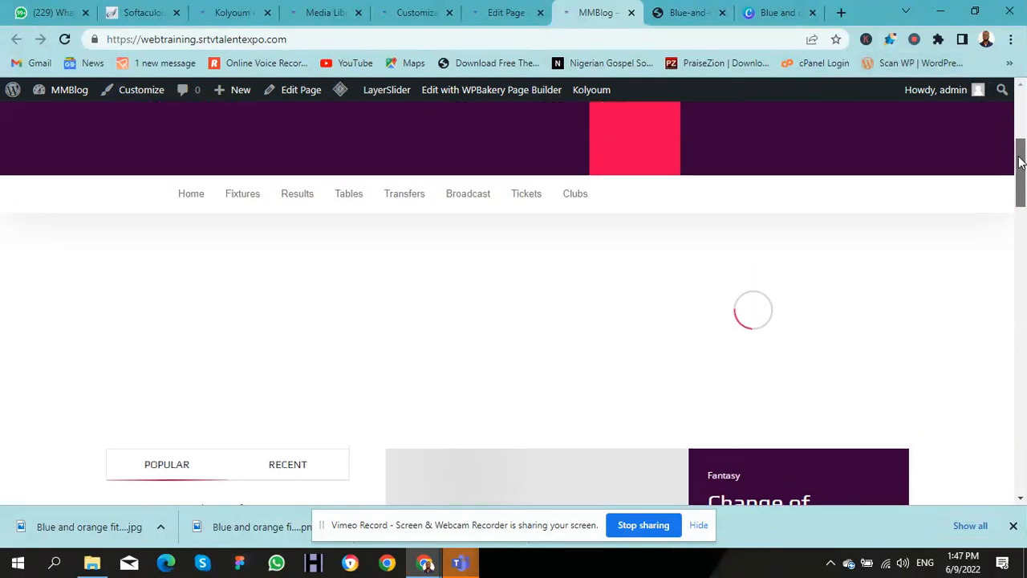
scroll(1009, 143, down, 2)
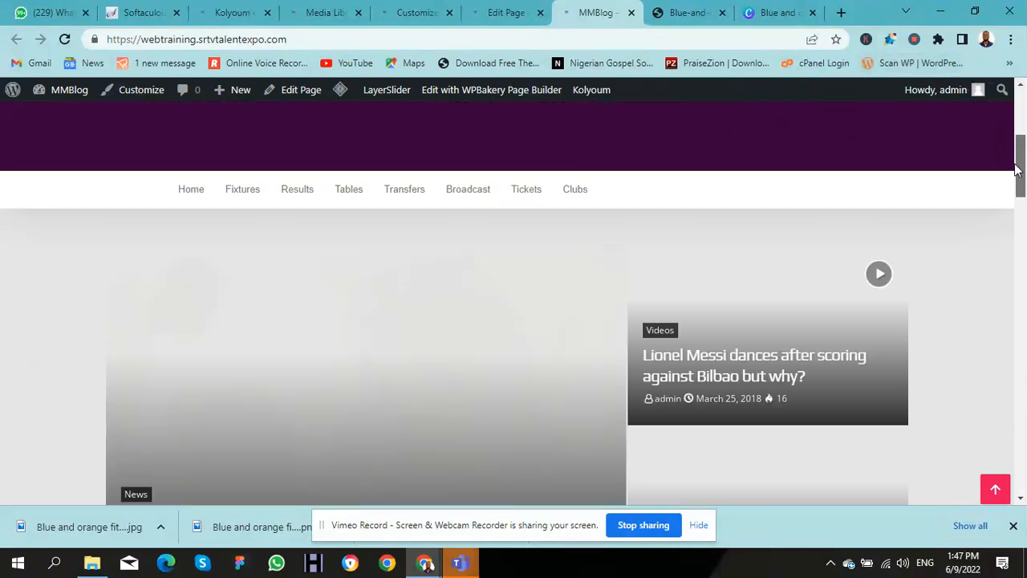
scroll(1002, 122, up, 4)
scroll(1009, 141, down, 3)
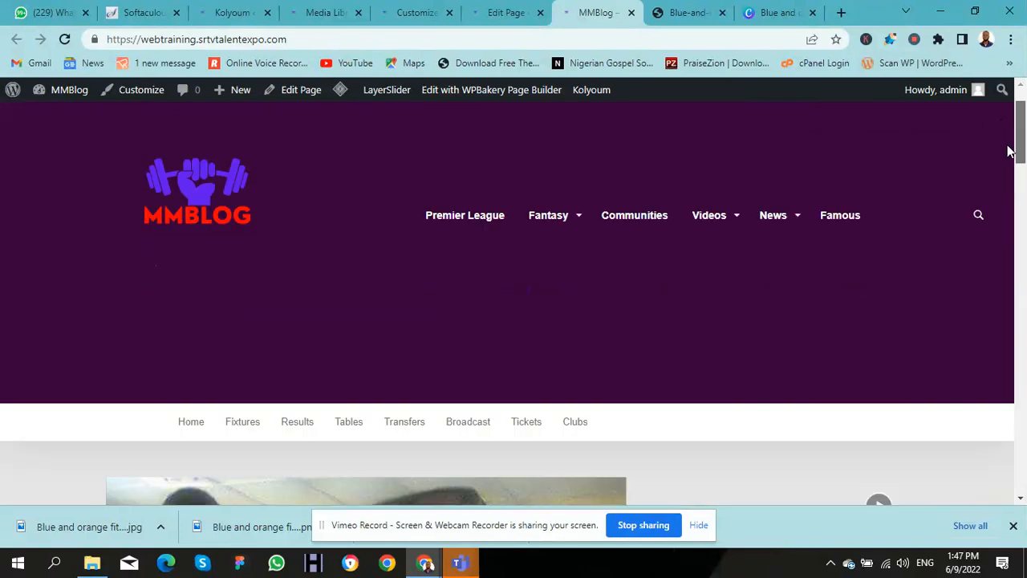
scroll(1010, 148, up, 3)
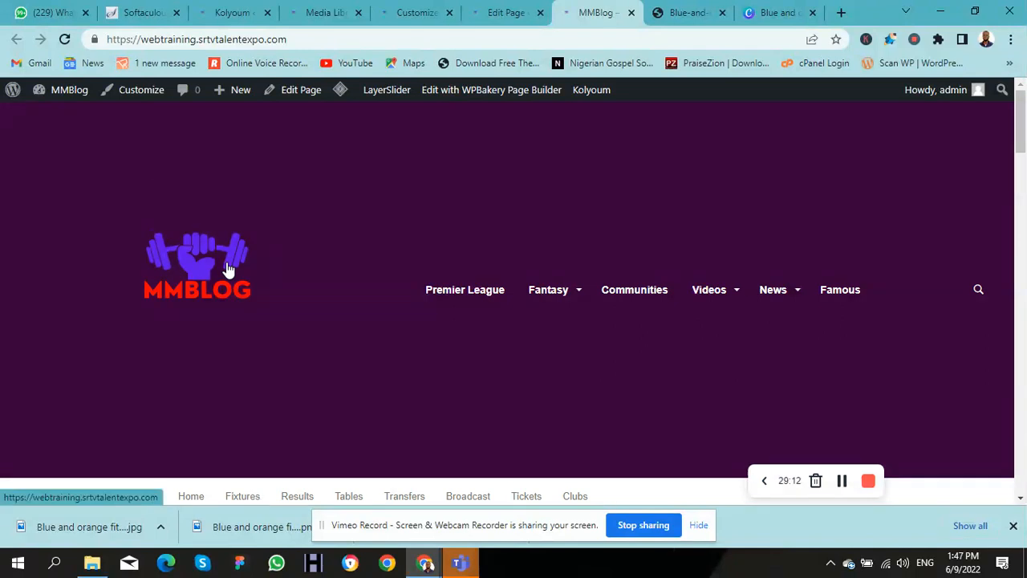
click(228, 267)
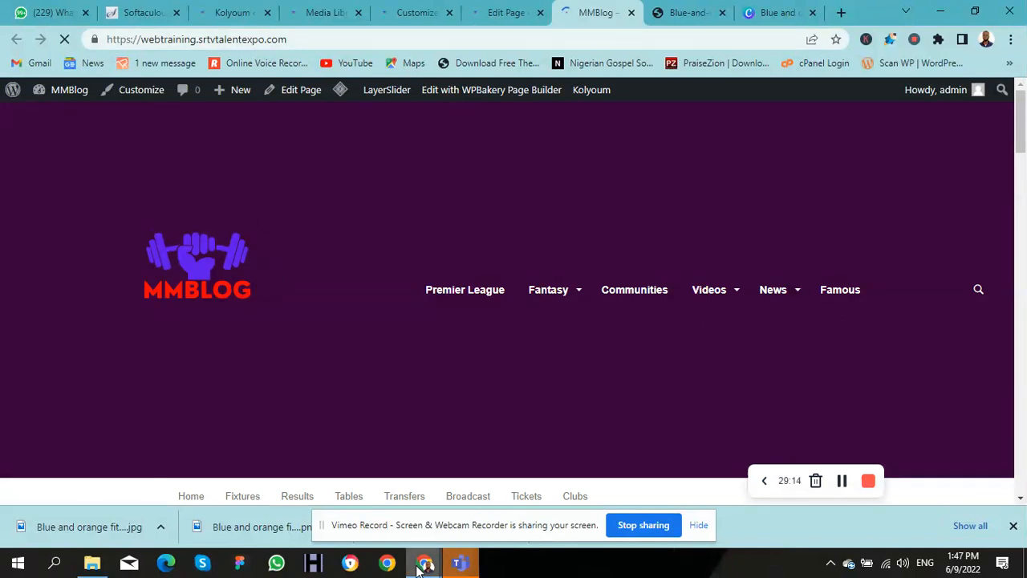
Step: Reload the mmblog.com.ng site in the incognito window to confirm its Sports News logo still shows
mouse_move(418, 568)
click(591, 492)
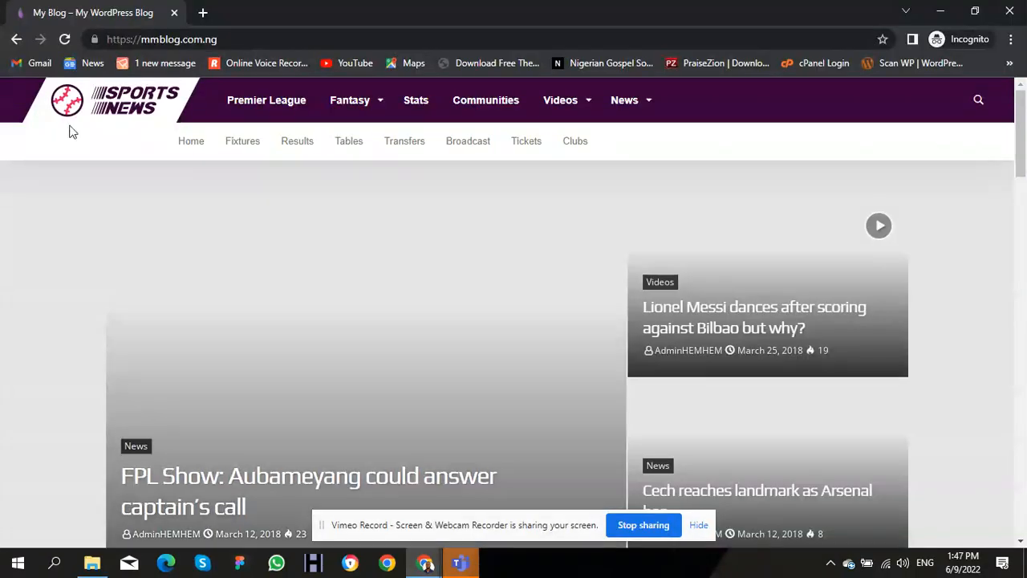
click(106, 105)
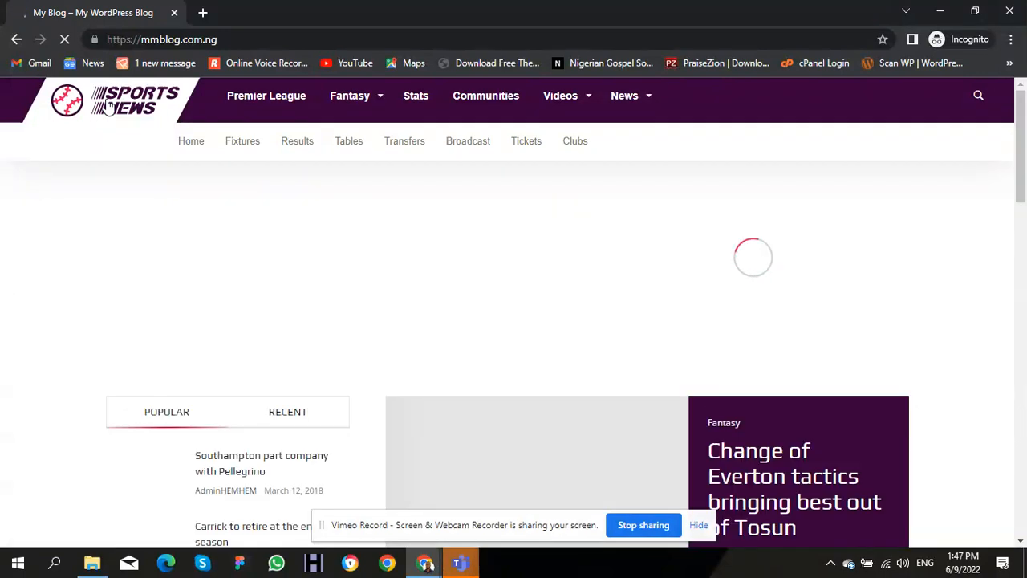
click(108, 106)
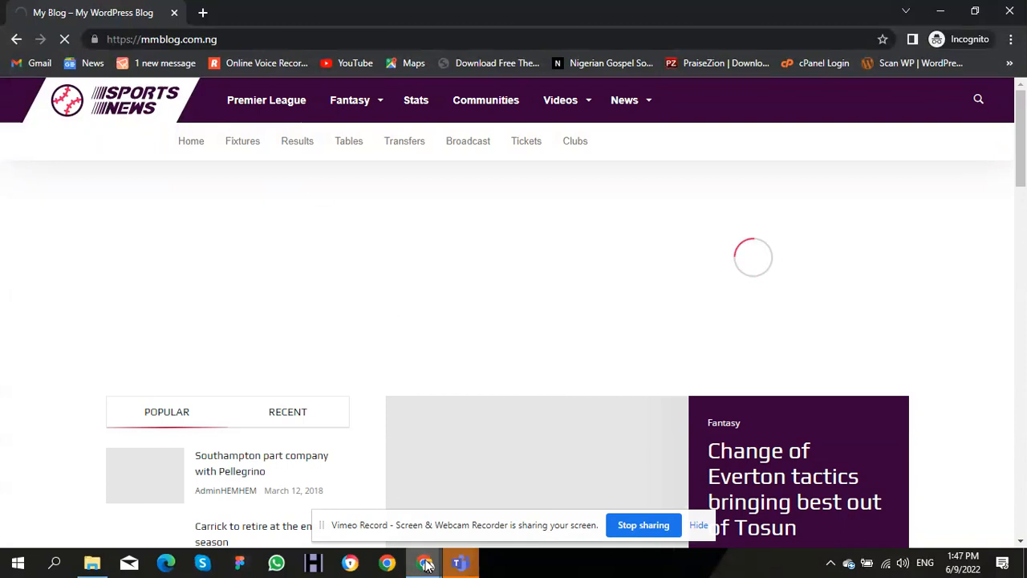
Step: Return to the MMBlog window and move the Kolyoum options tab after the Media Library tab
mouse_move(425, 561)
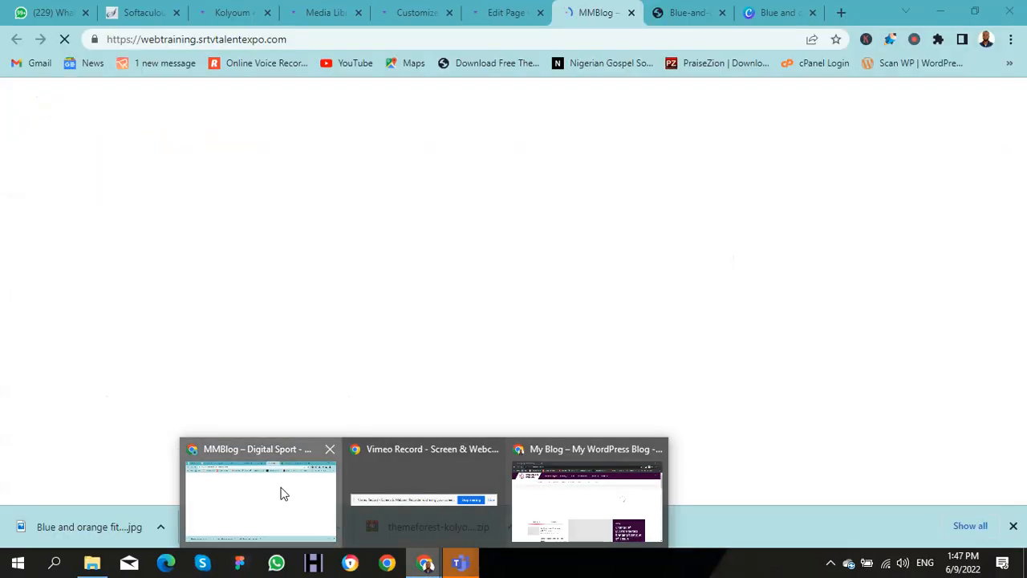
click(281, 494)
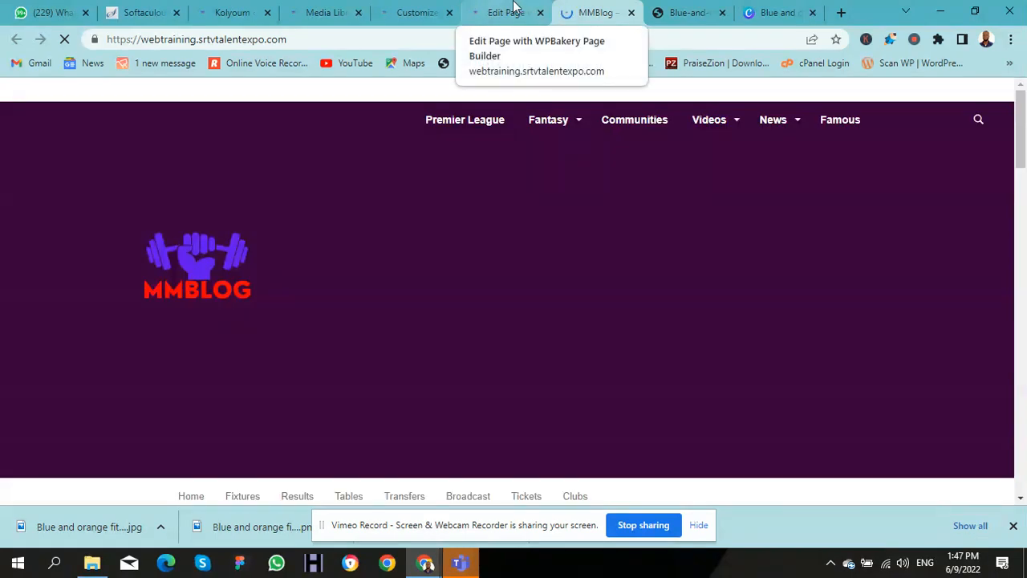
click(305, 14)
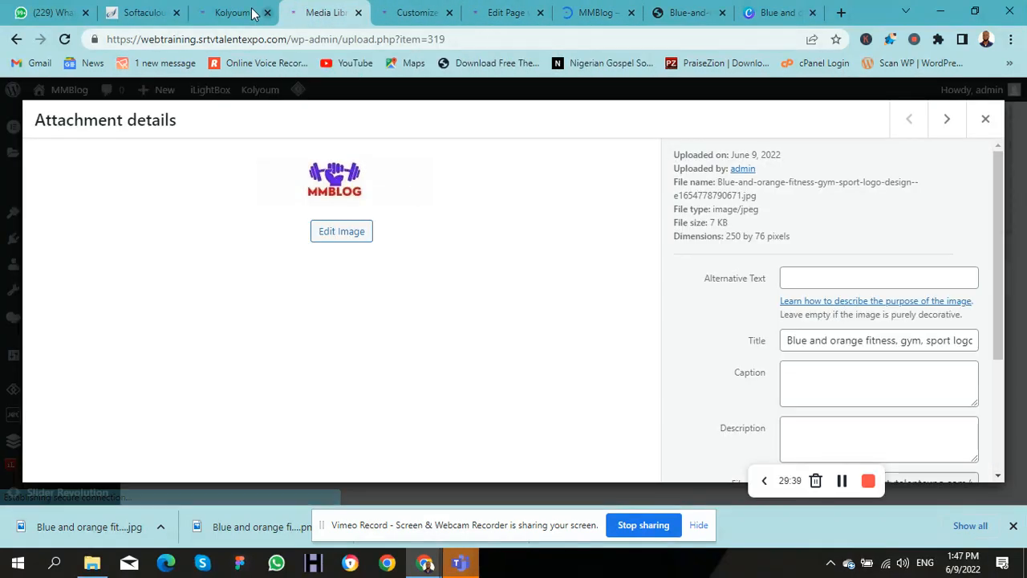
drag(233, 13, 315, 16)
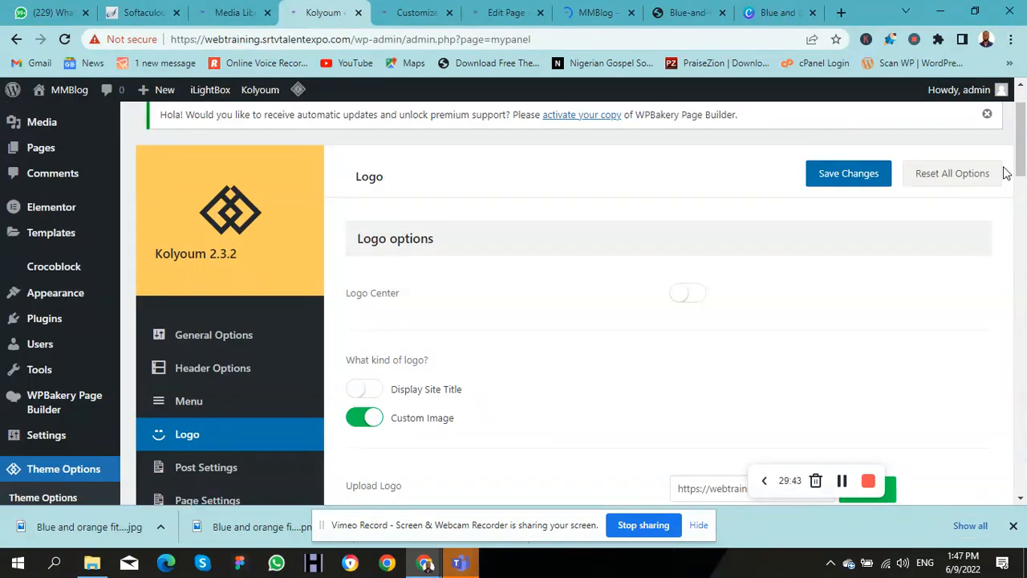
Step: Turn on Logo Center in the Kolyoum logo options and preview the MMBlog homepage
click(690, 293)
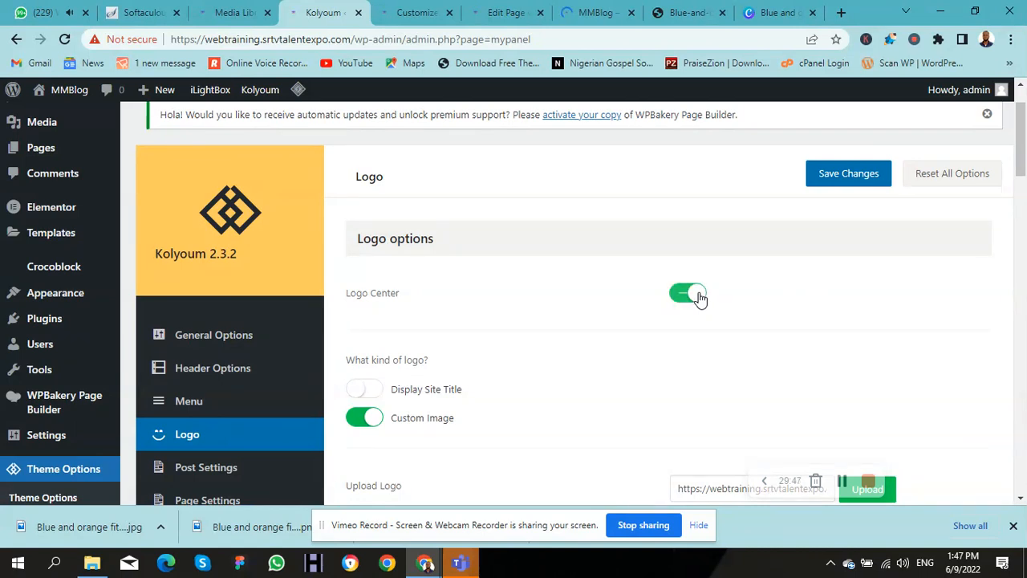
click(579, 14)
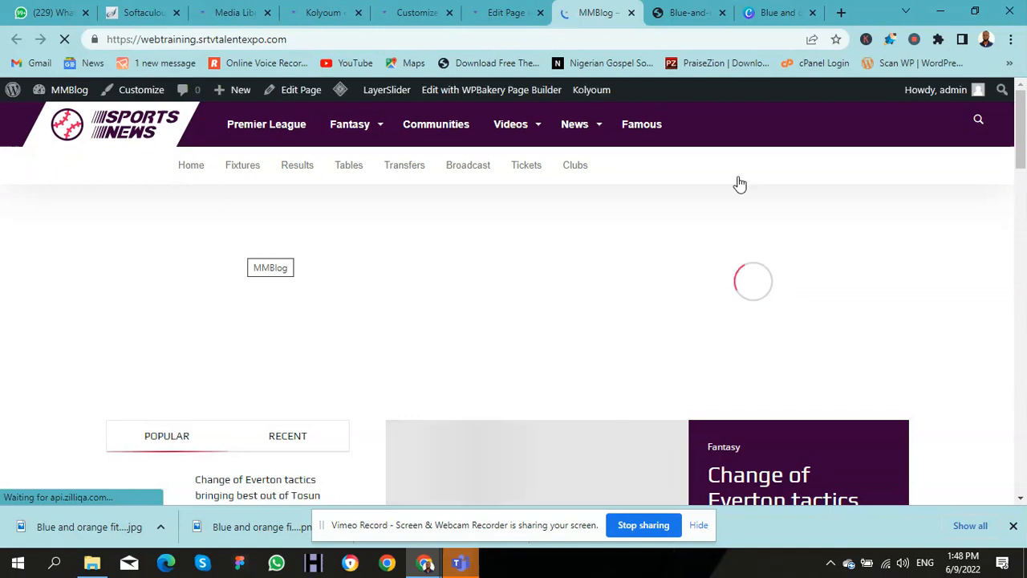
drag(1019, 112, 982, 92)
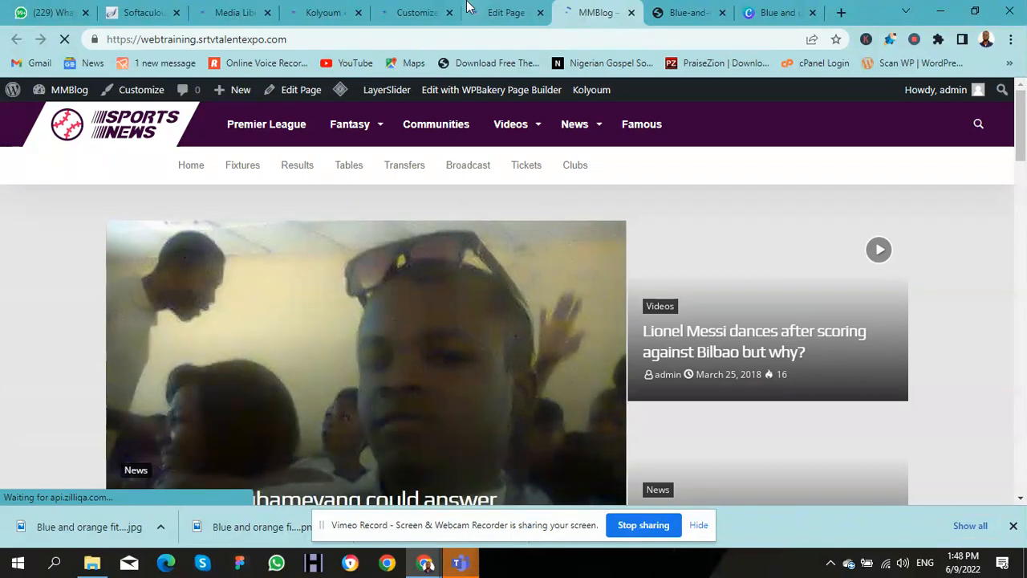
click(305, 22)
Step: Open the Sports News logo's attachment details in the Media Library grid
click(230, 16)
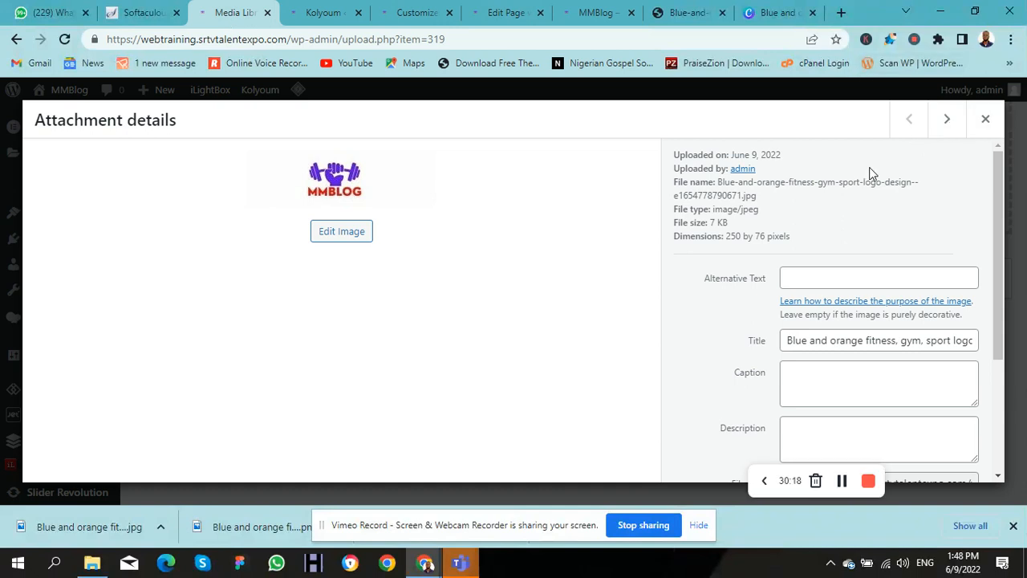
click(986, 121)
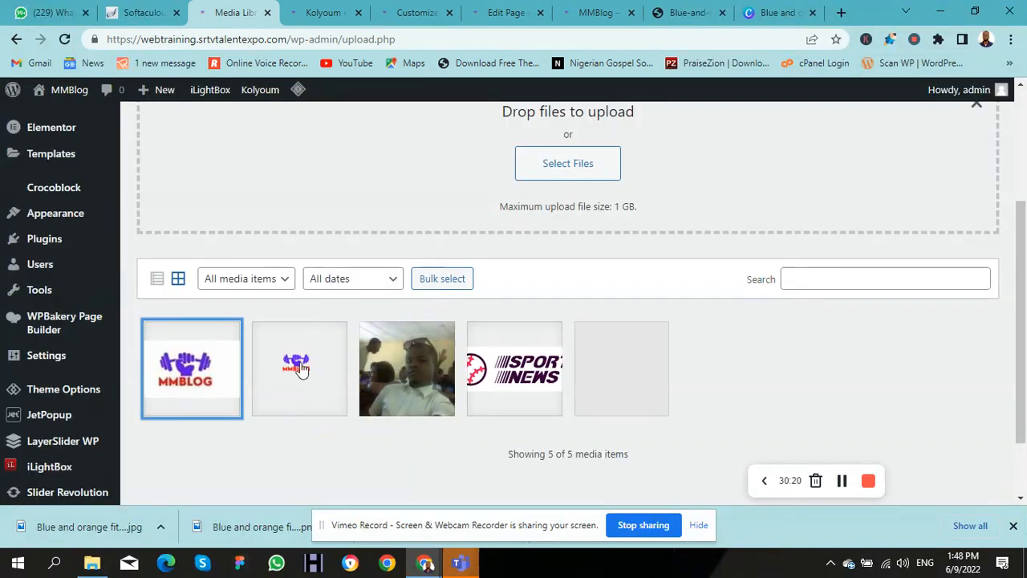
click(509, 368)
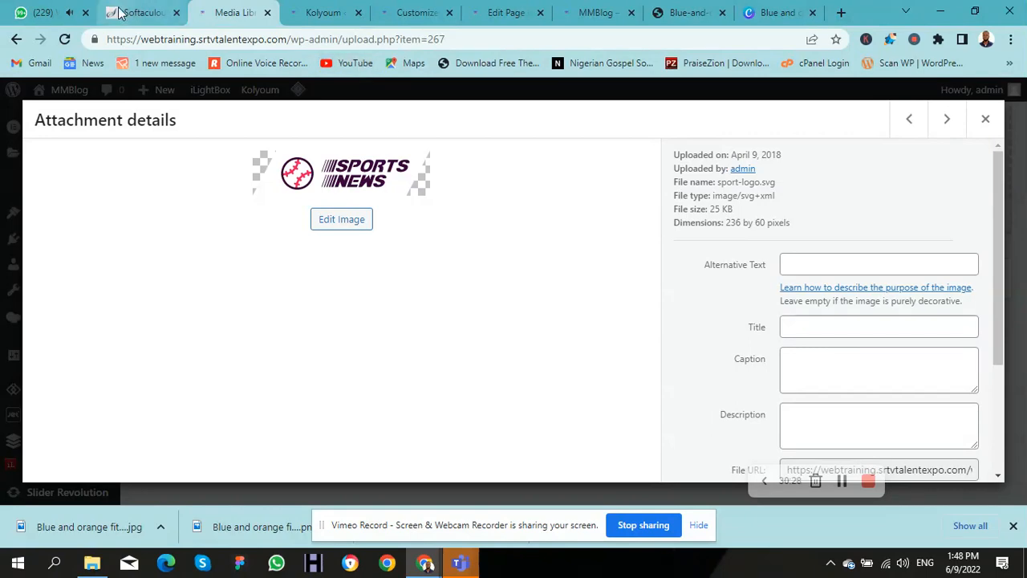
click(319, 12)
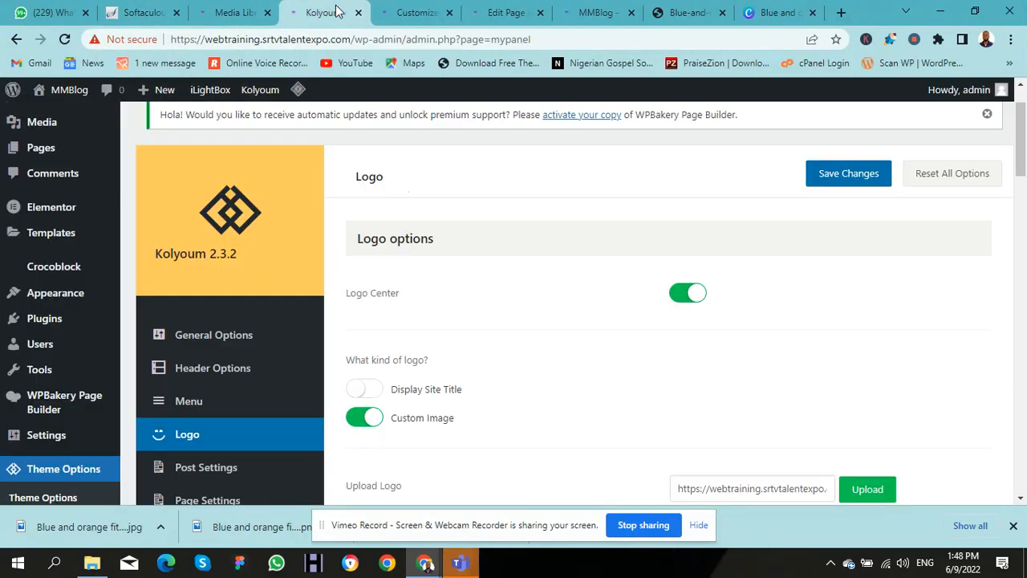
Step: Close the Customizer and open the first MMBLOG image's details in the Media Library
click(423, 12)
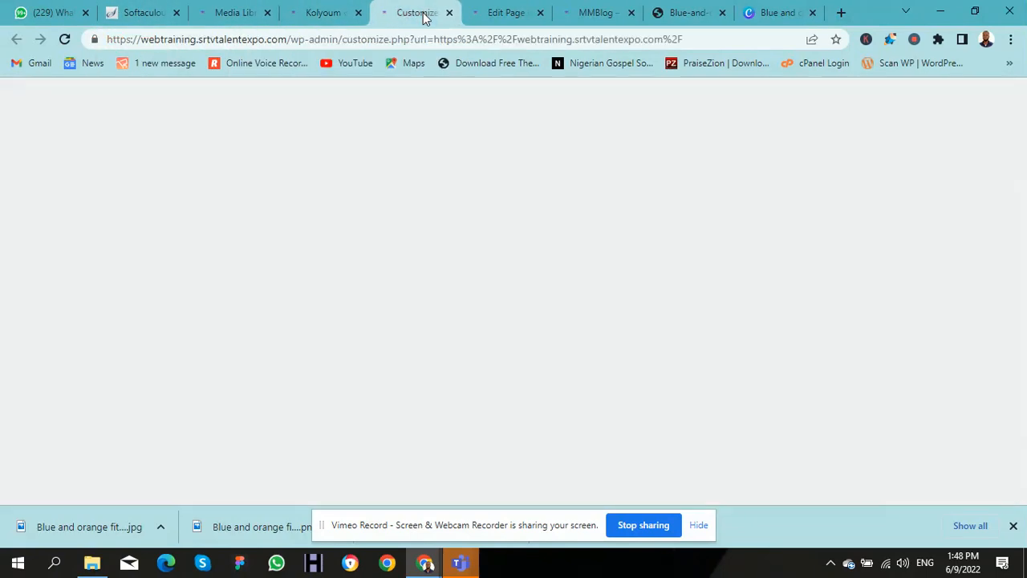
click(448, 13)
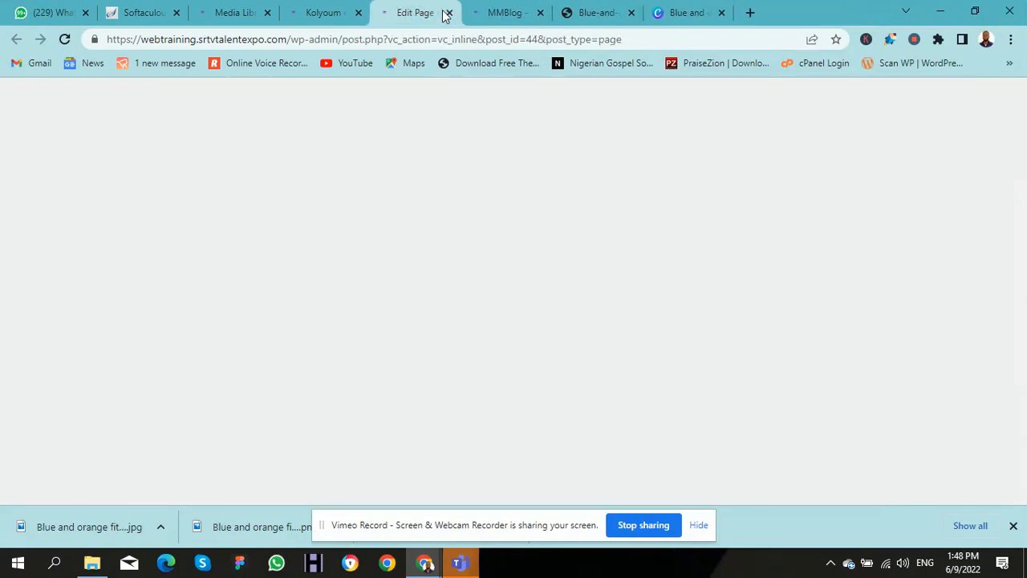
click(255, 16)
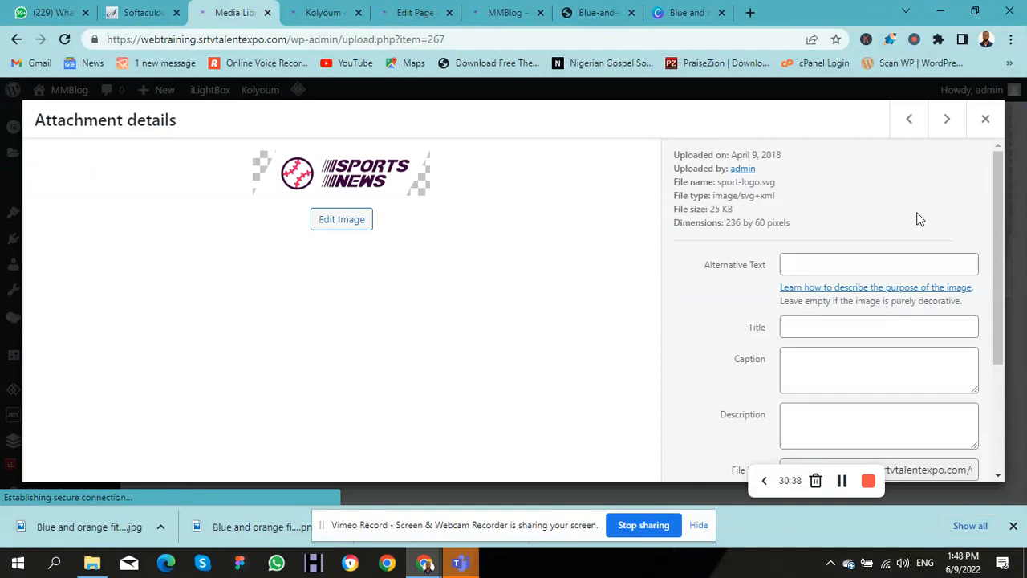
click(987, 119)
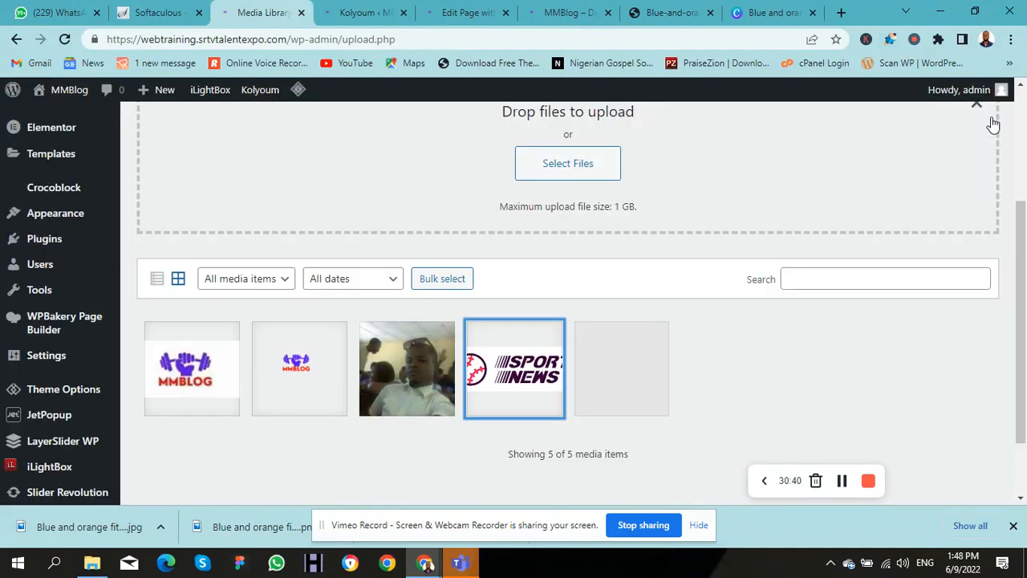
click(213, 375)
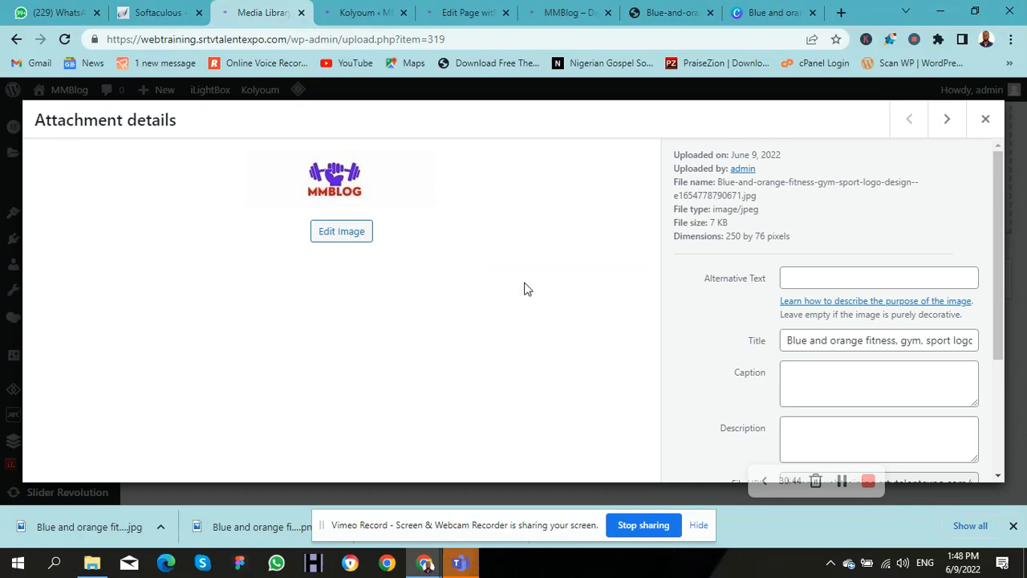
Step: Scale the MMBLOG logo image from 250 × 76 down to 236 × 72 pixels in the image editor
click(358, 238)
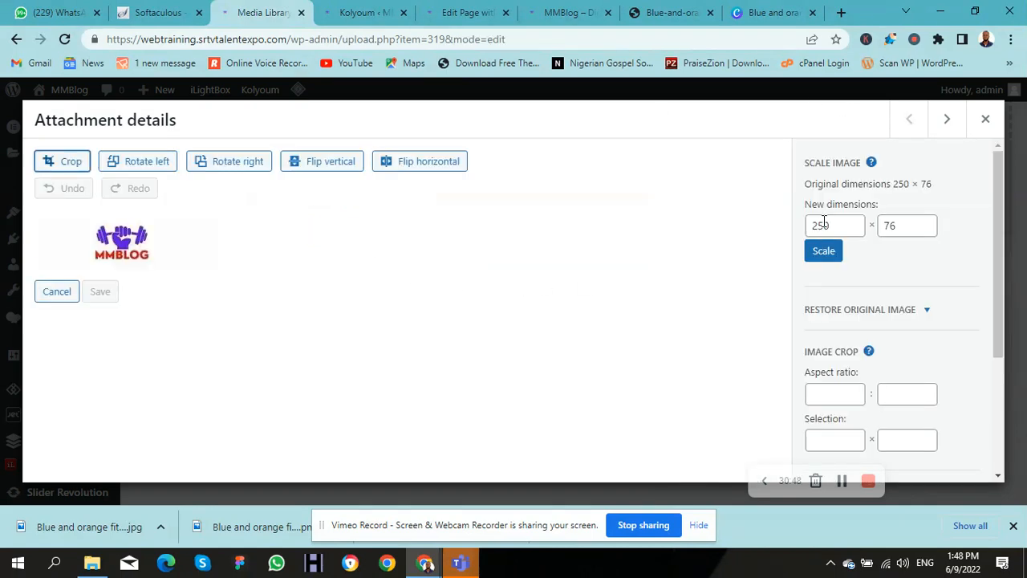
double_click(823, 225)
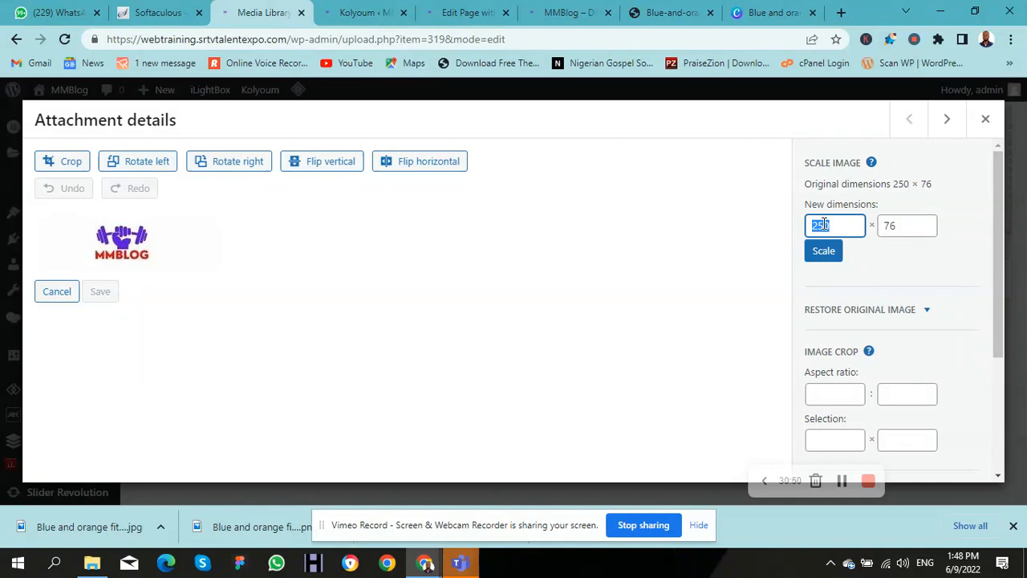
text(236)
click(823, 255)
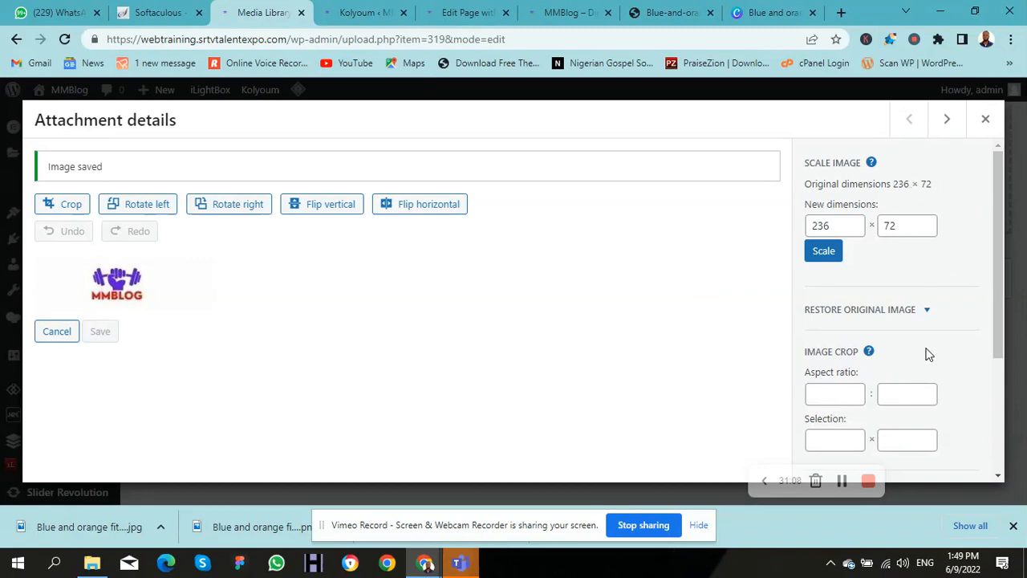
drag(997, 305, 1018, 437)
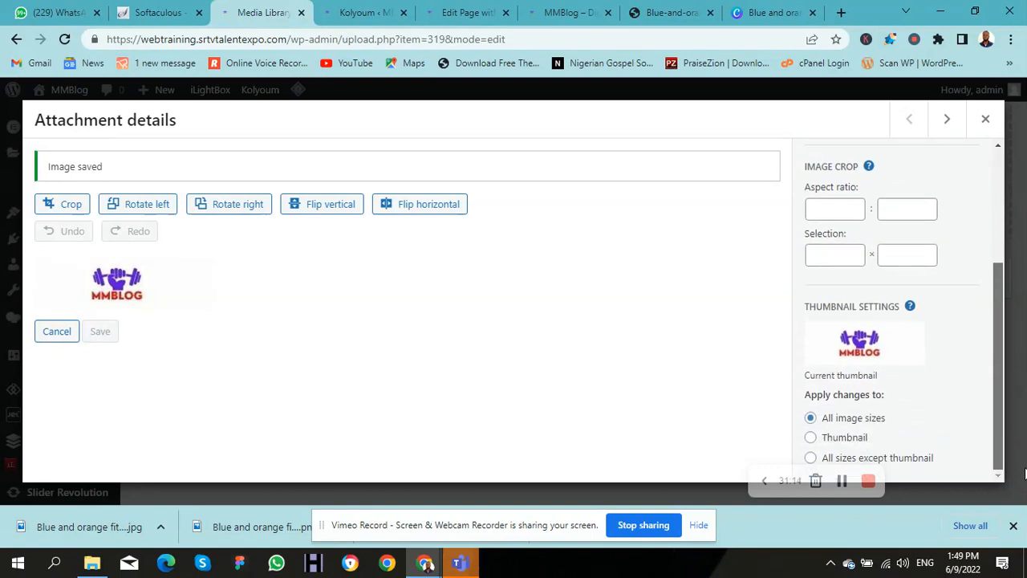
drag(1023, 473, 1023, 359)
Step: Replace the Kolyoum Custom Favicon with the first MMBLOG image
click(345, 16)
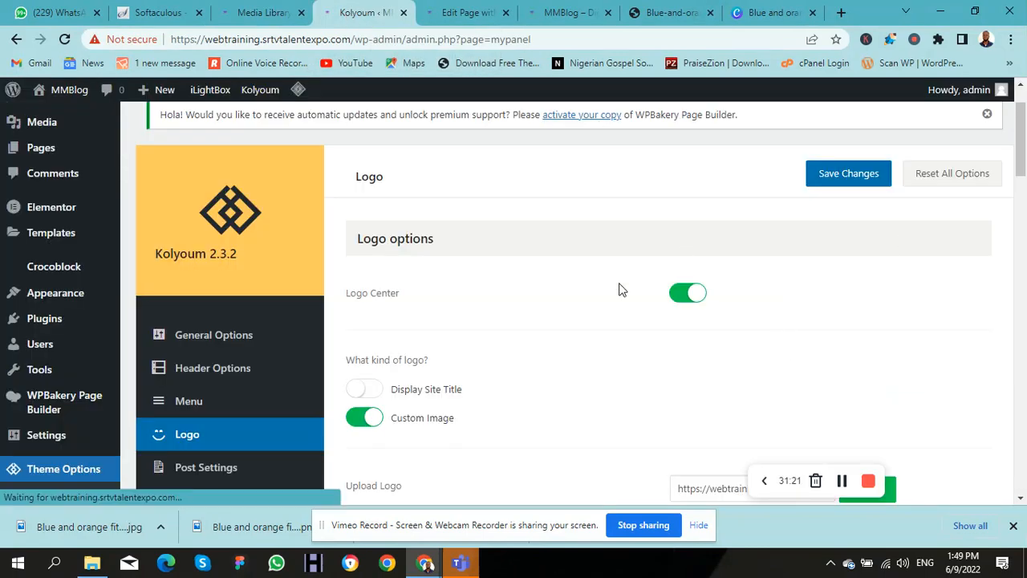
drag(1017, 160, 1021, 423)
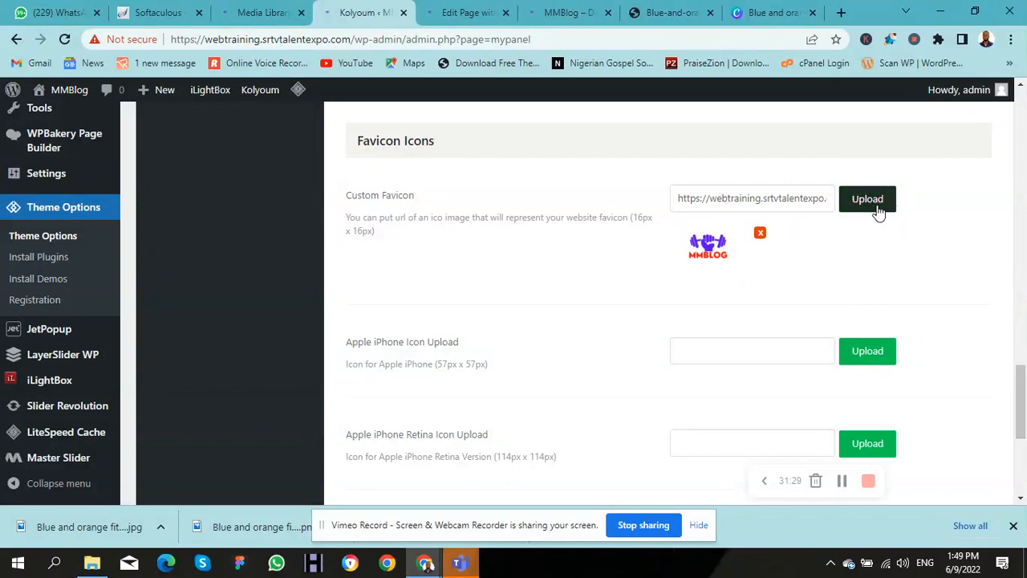
click(760, 237)
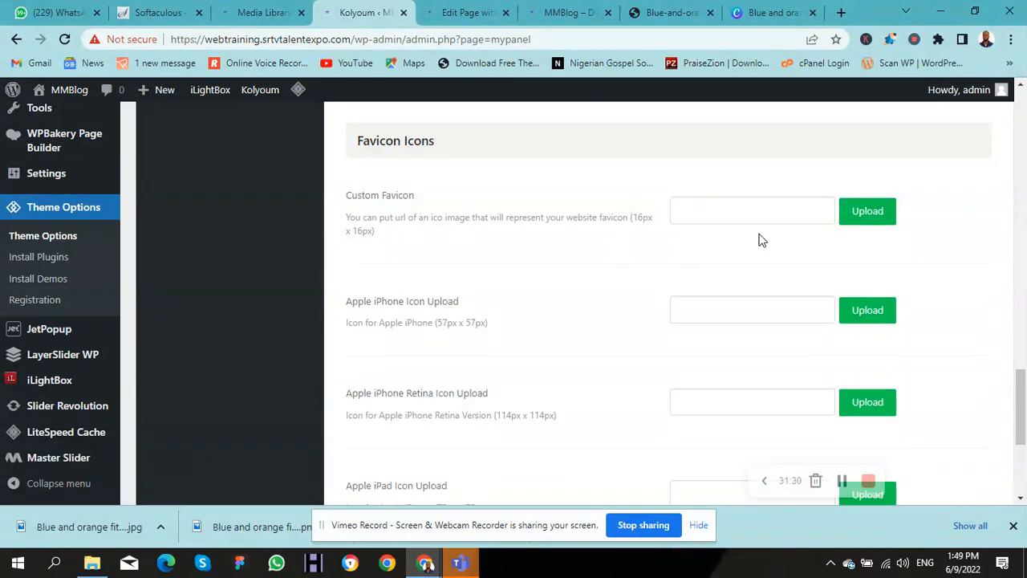
click(859, 222)
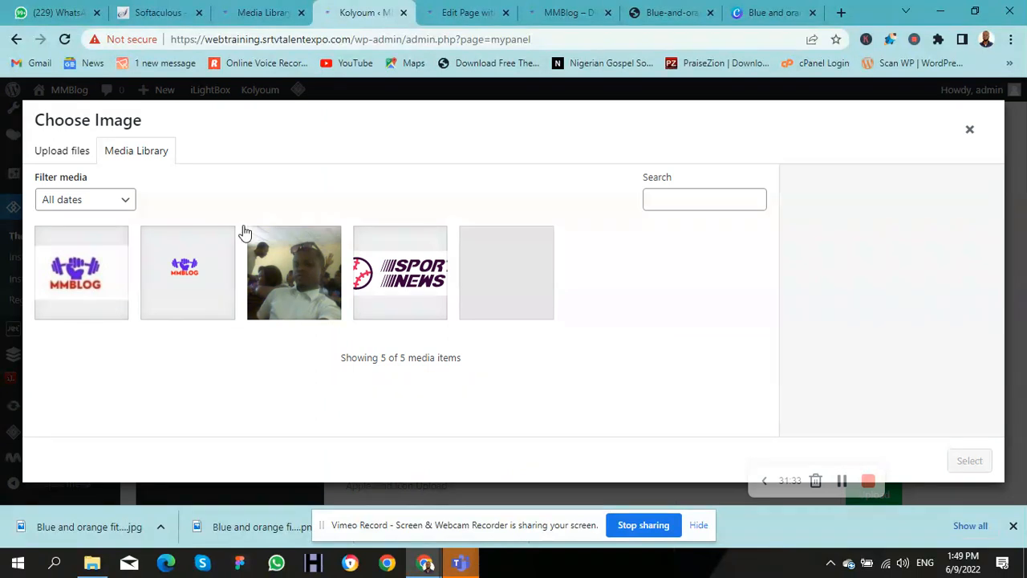
click(98, 291)
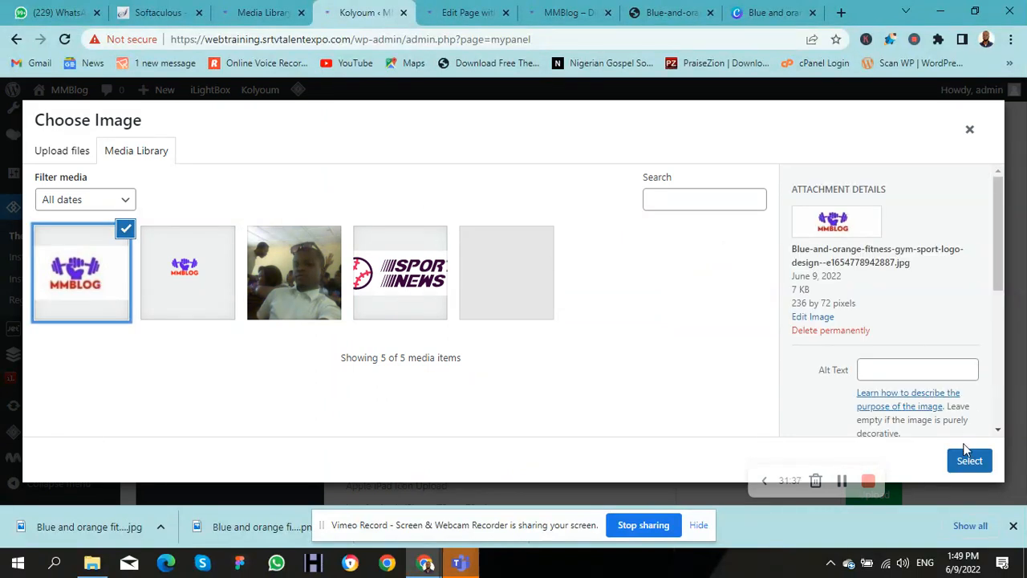
click(970, 462)
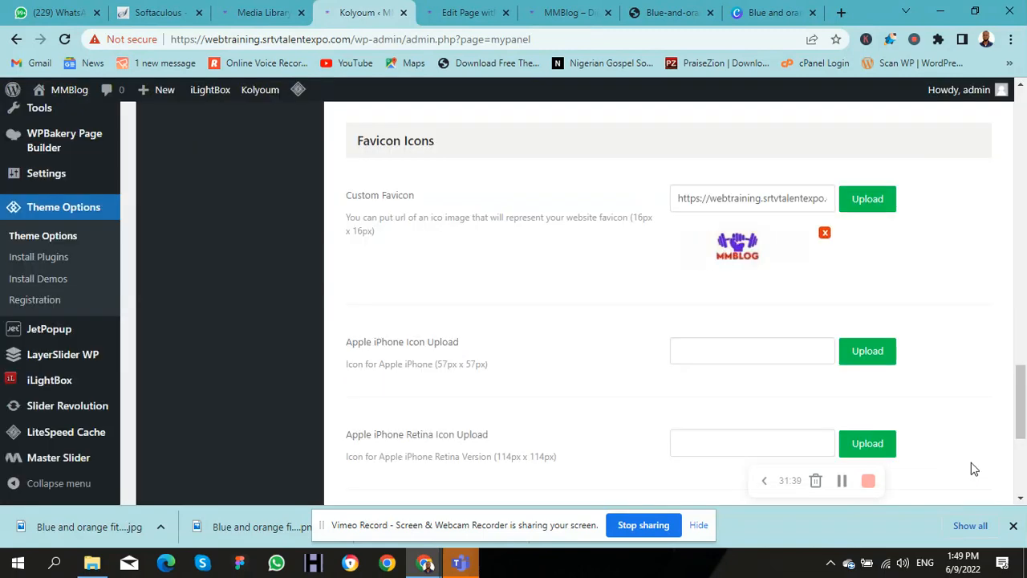
drag(1022, 393, 928, 169)
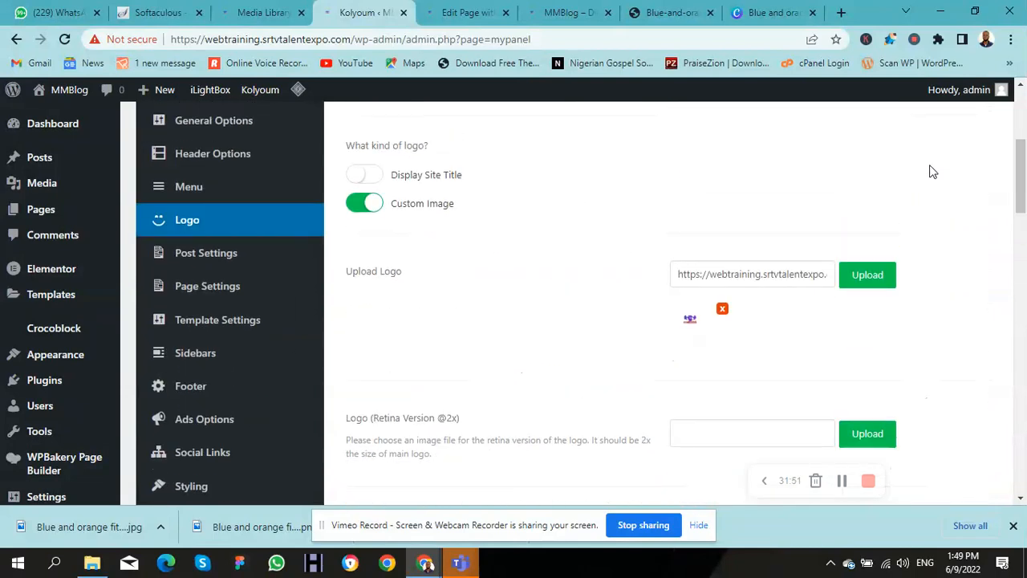
Step: Replace the small theme logo with the larger MMBLOG image from the Media Library
click(722, 309)
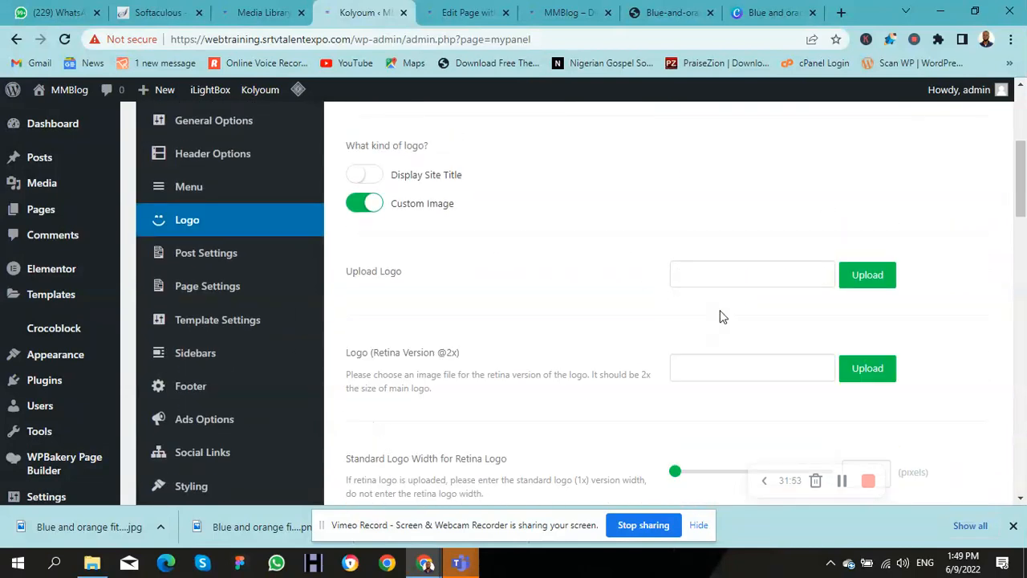
click(861, 281)
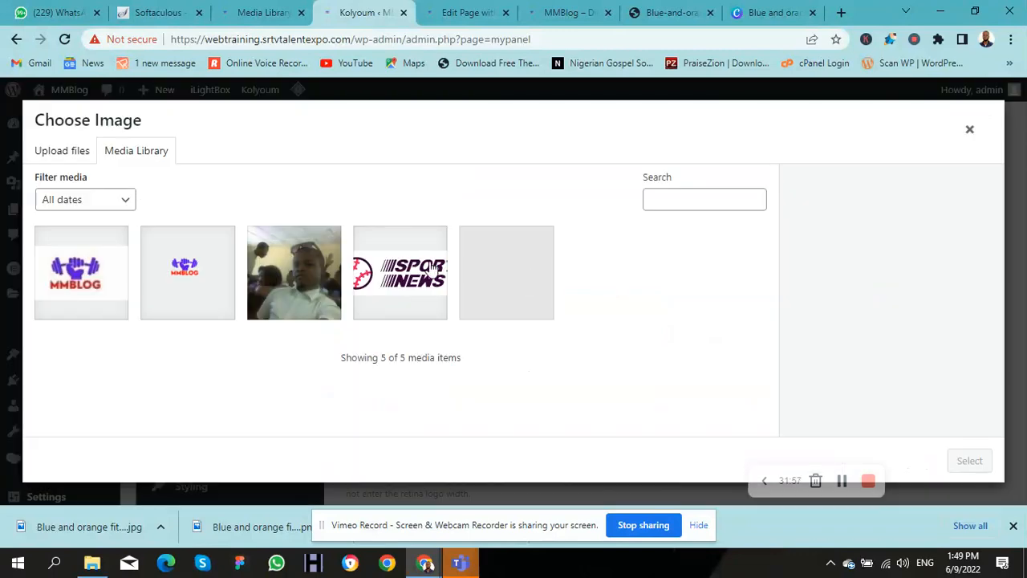
click(59, 301)
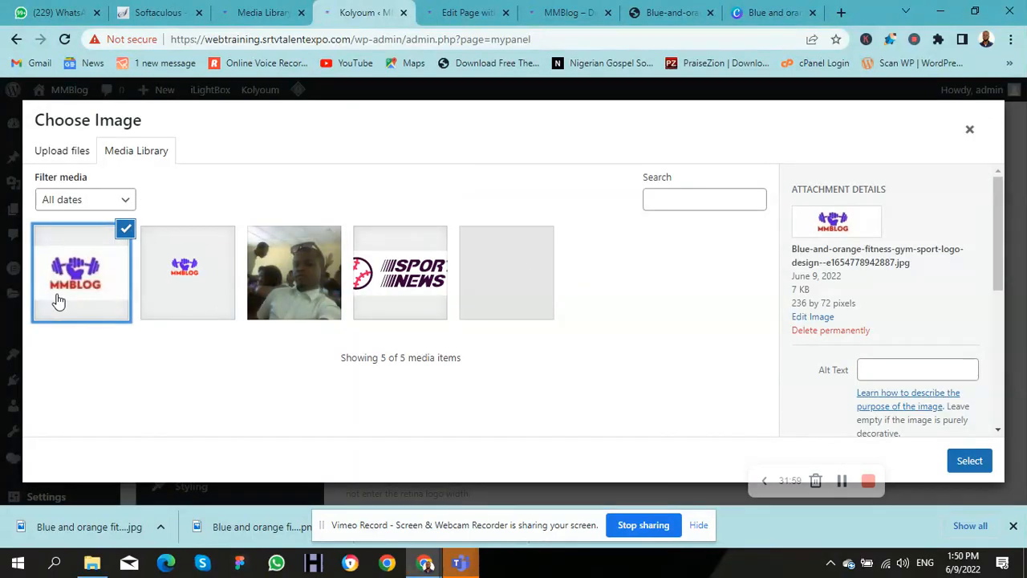
click(975, 464)
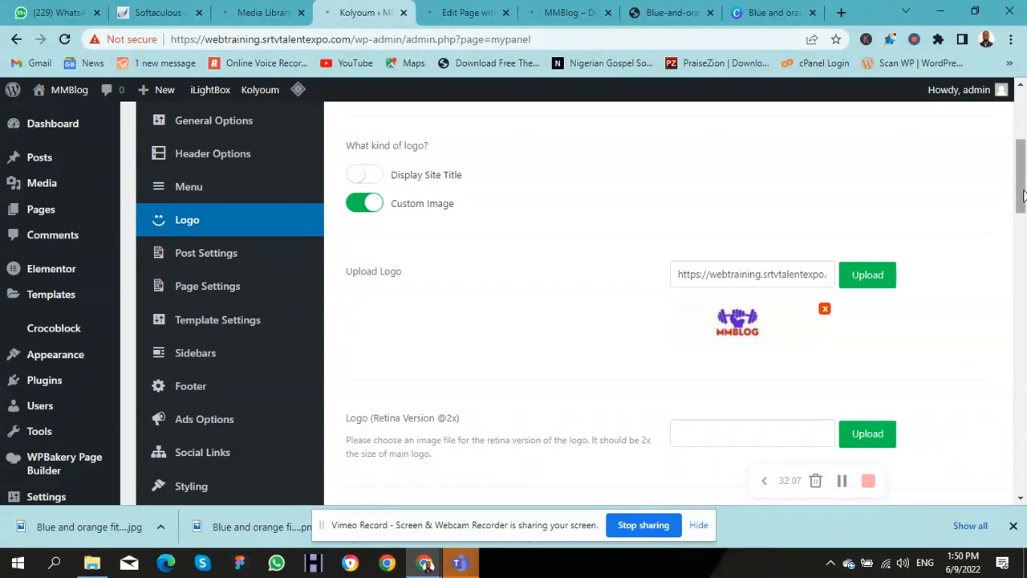
Step: Save the logo options and switch to the live MMBlog homepage
scroll(1007, 145, up, 3)
scroll(986, 153, down, 3)
scroll(930, 149, up, 4)
scroll(931, 150, down, 4)
scroll(1023, 108, up, 4)
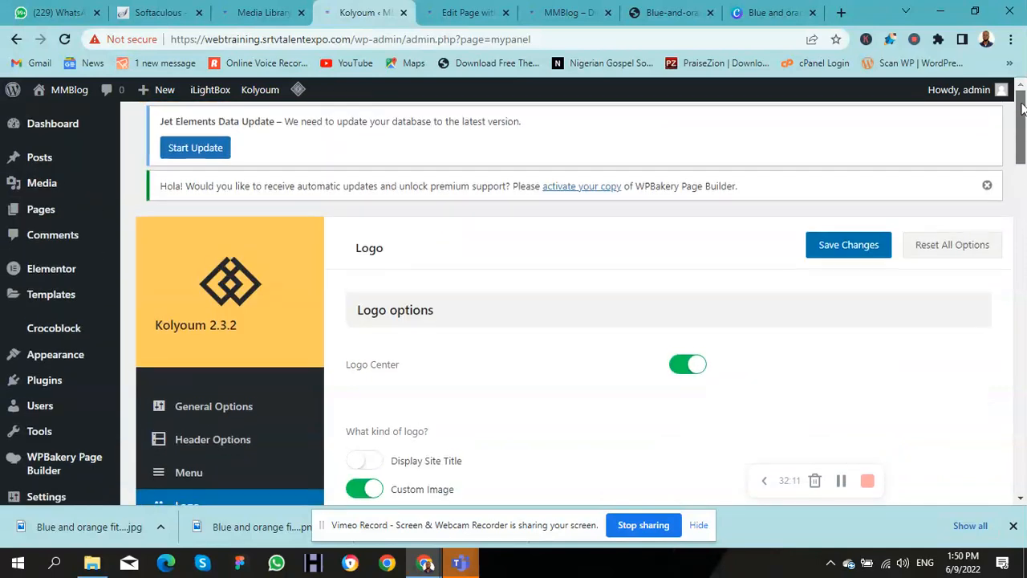
click(830, 251)
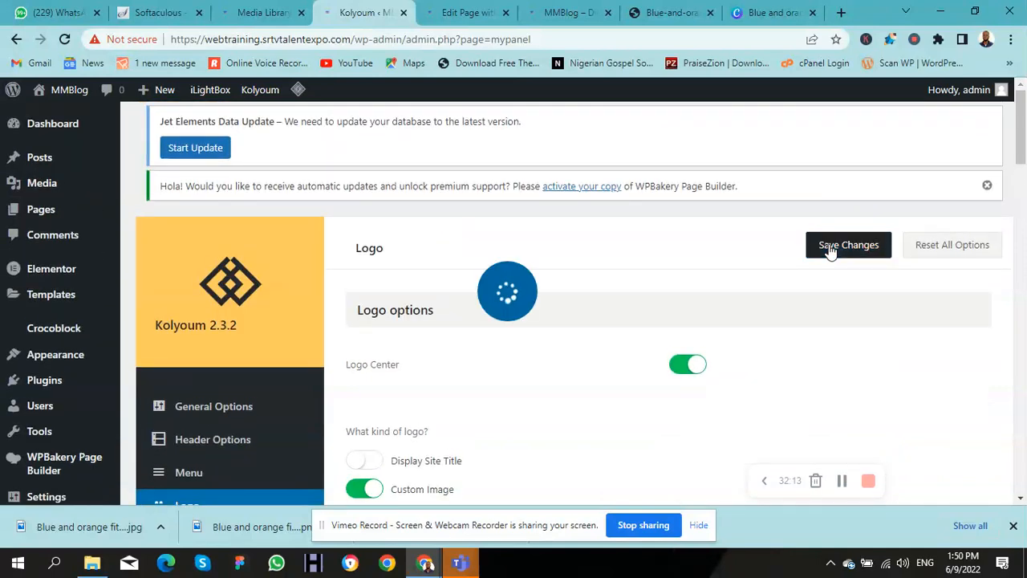
click(560, 14)
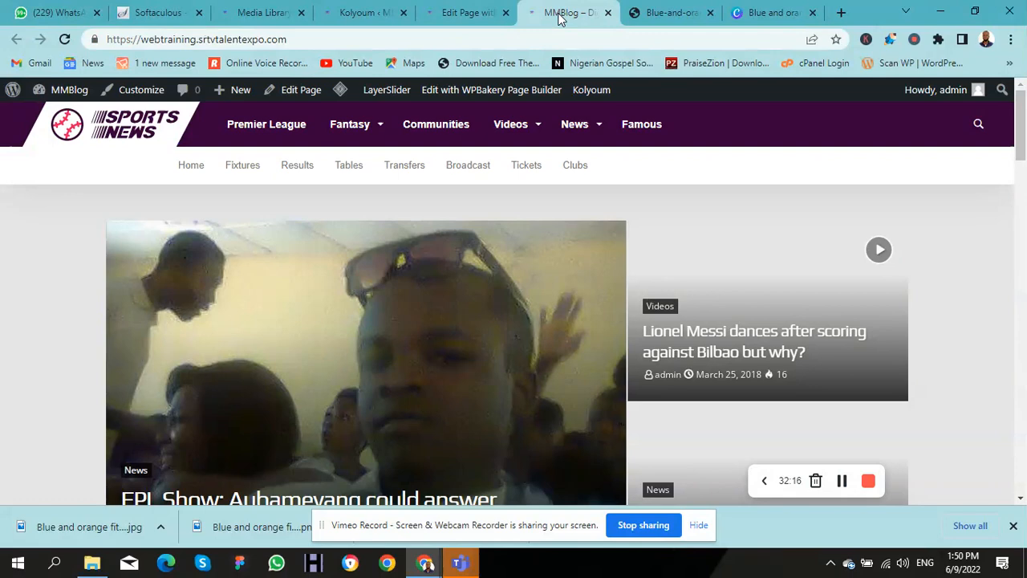
Step: Reload the MMBlog site and close the spare MMBLOG logo image tab
key(F5)
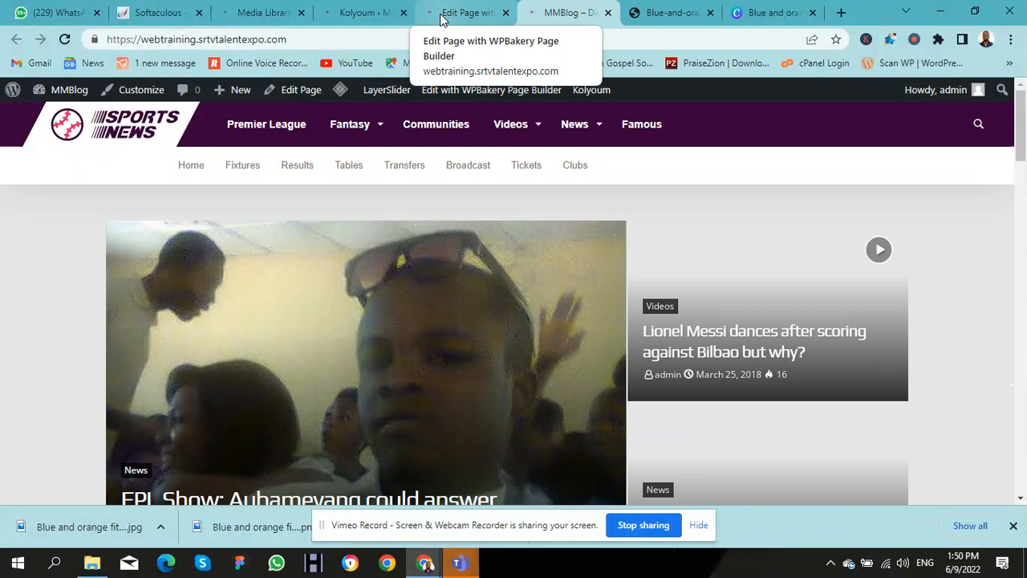
click(634, 12)
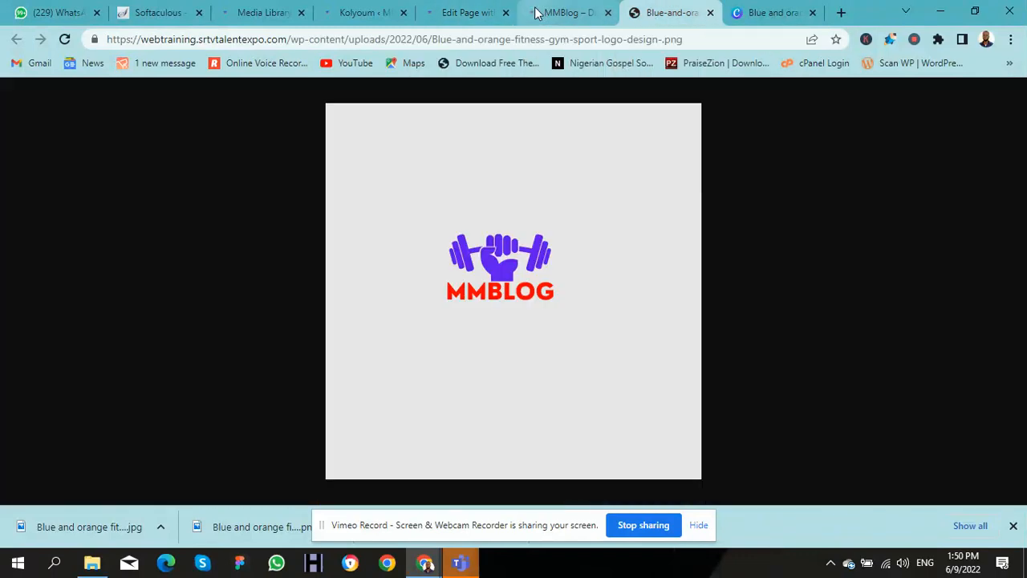
click(710, 13)
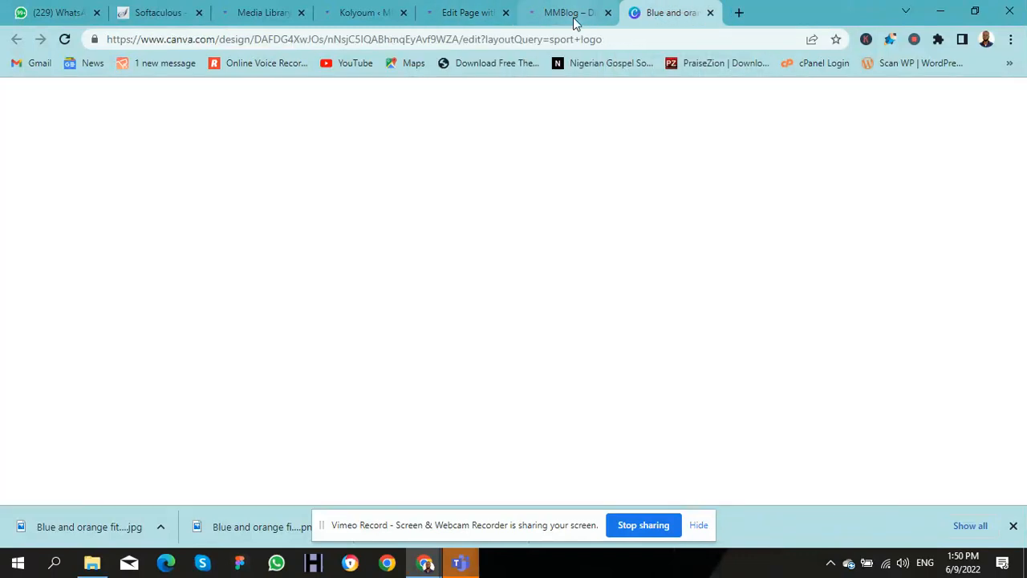
click(571, 15)
Step: Open the homepage in the WPBakery front-end editor in a new tab, closing the duplicate tab
right_click(491, 104)
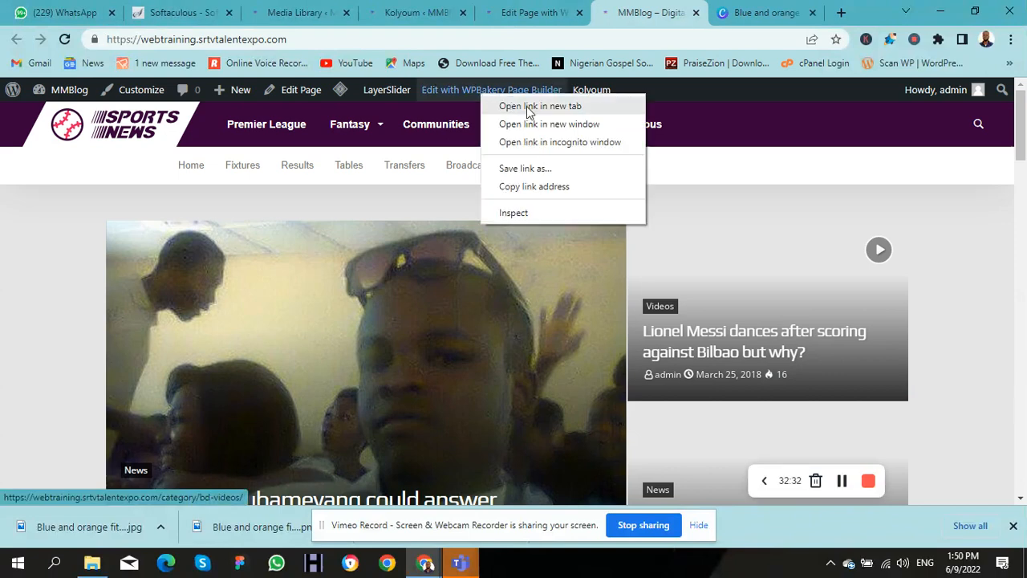
click(529, 107)
click(451, 22)
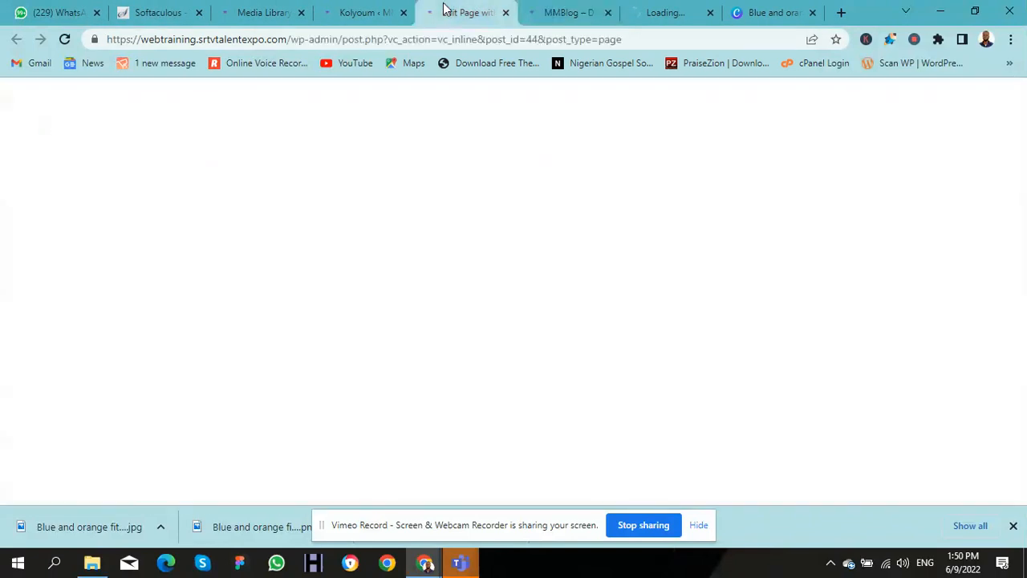
click(702, 15)
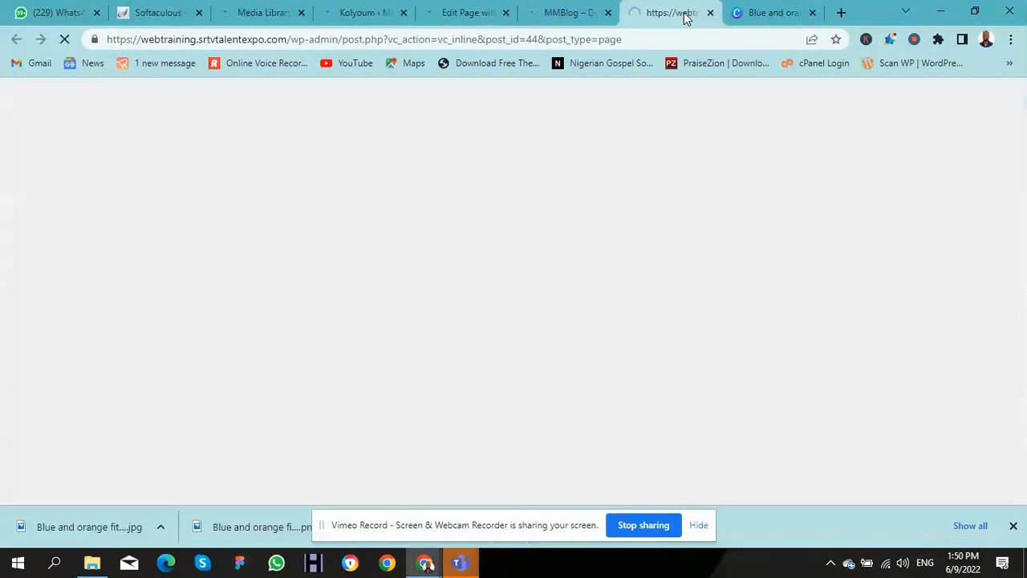
click(710, 13)
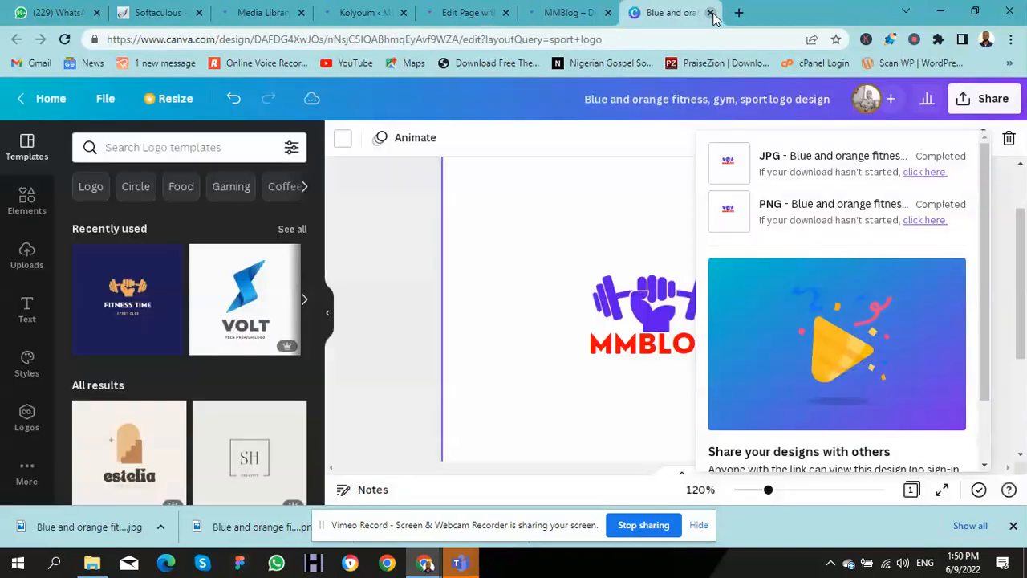
click(568, 13)
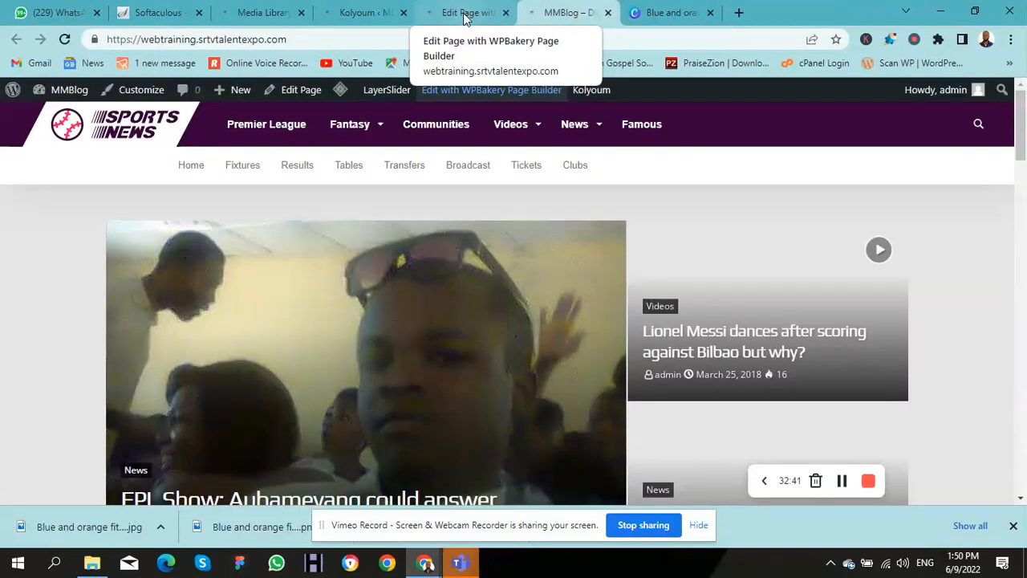
click(484, 15)
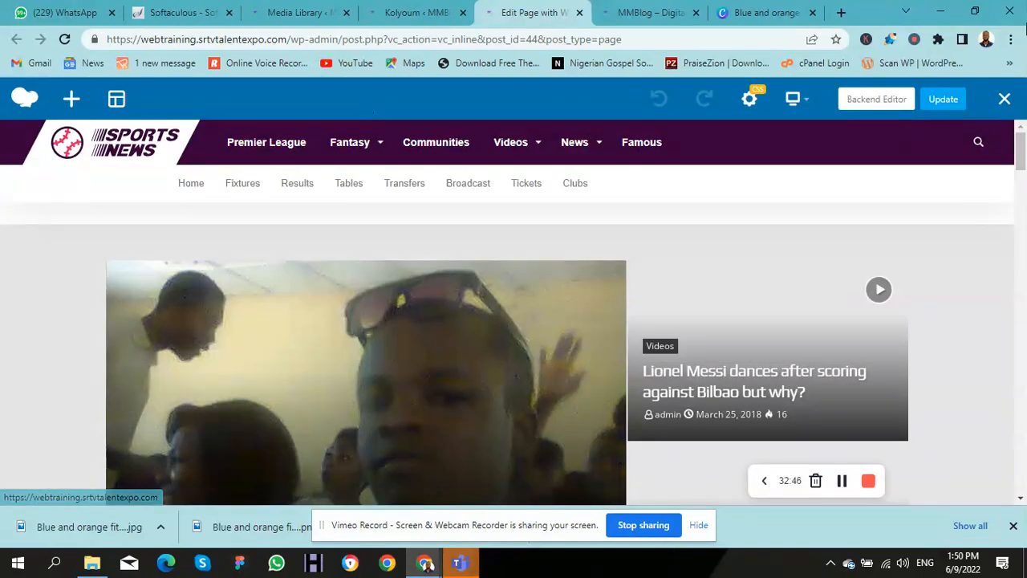
drag(1022, 150, 1021, 202)
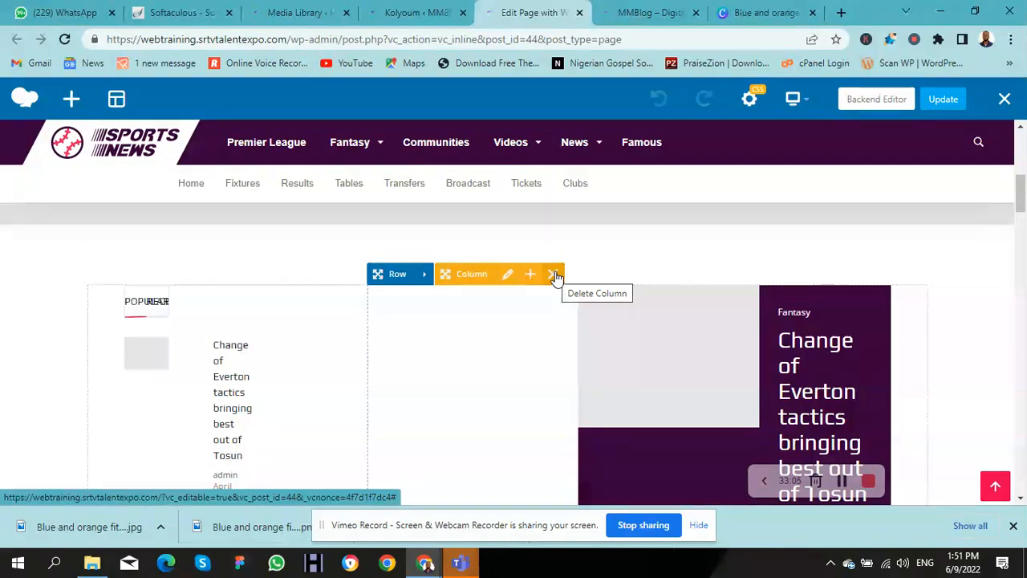
drag(1019, 215, 1019, 262)
mouse_move(706, 365)
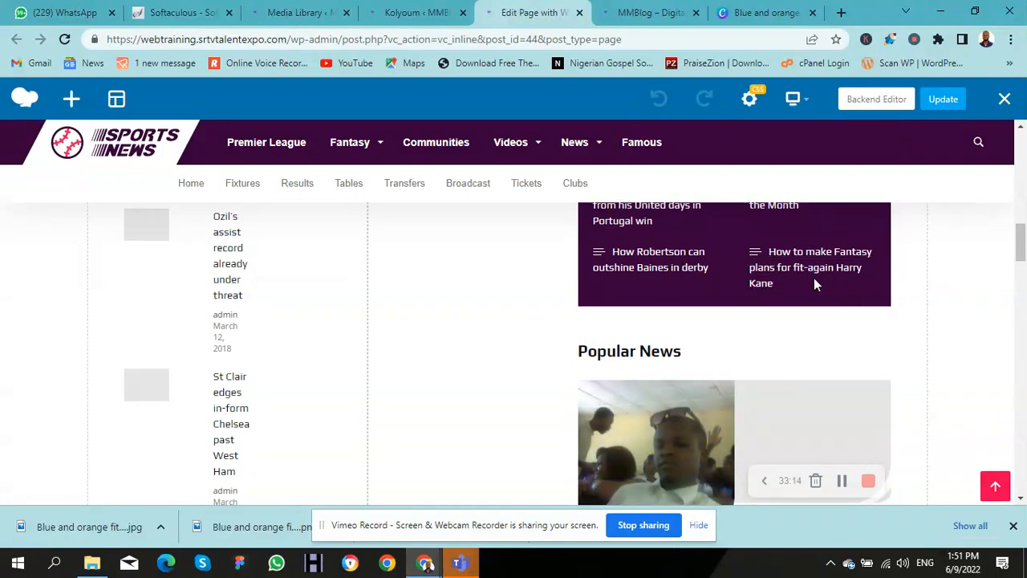
mouse_move(769, 281)
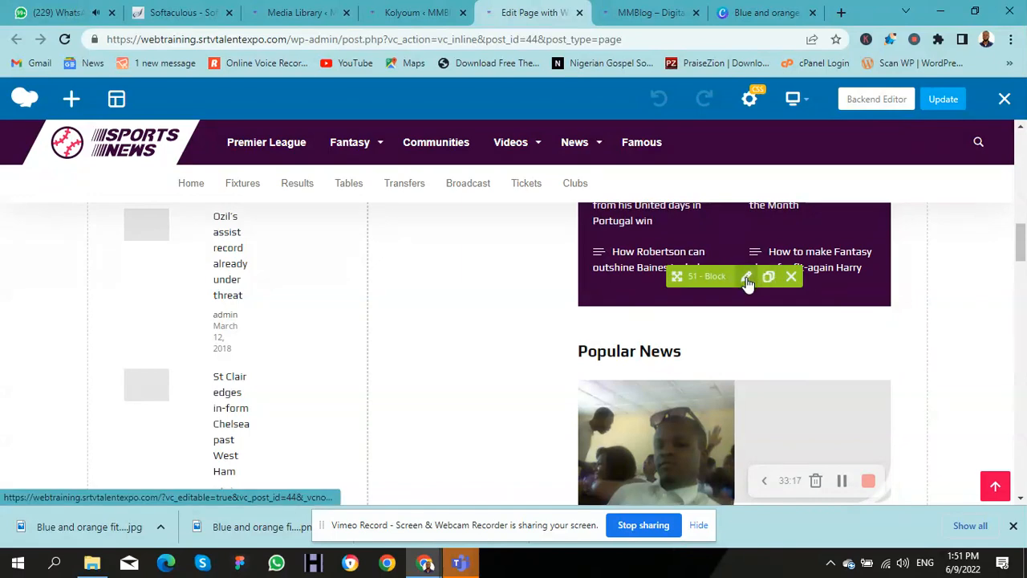
Step: In block 51's settings, choose the red WHAT'S NEW title style
click(746, 278)
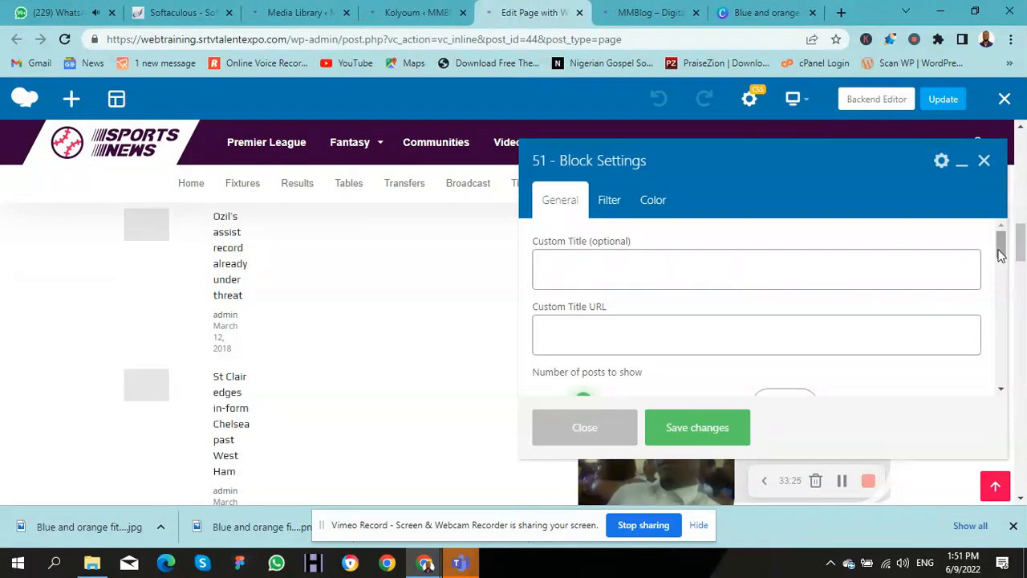
drag(1000, 253, 1002, 274)
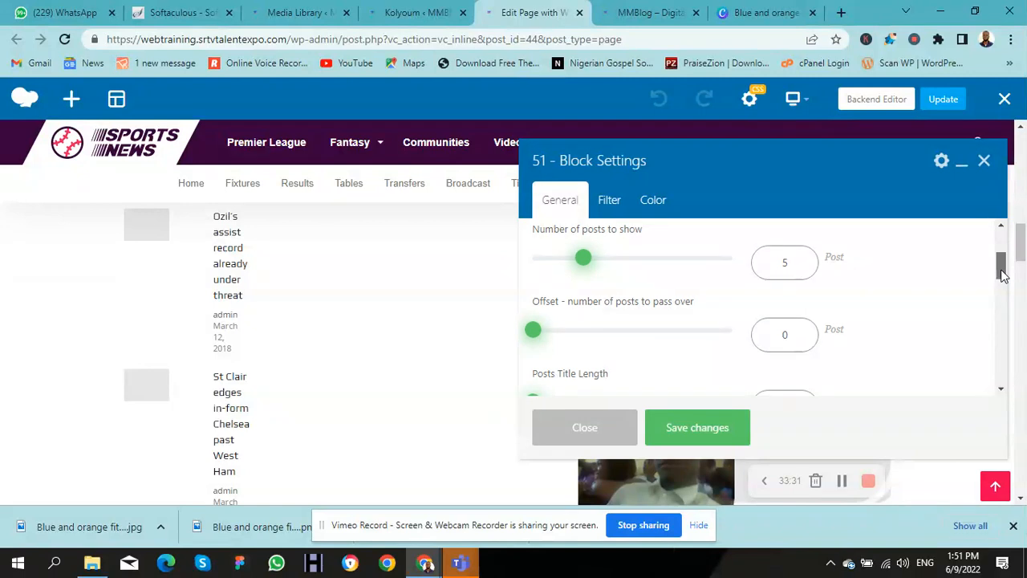
drag(1001, 274, 1001, 325)
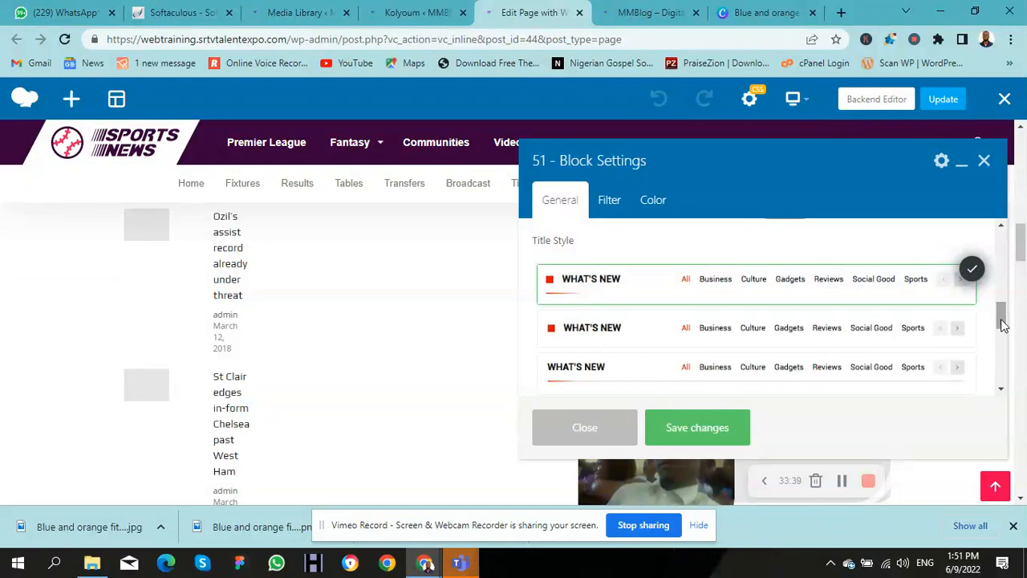
drag(1001, 325, 1006, 362)
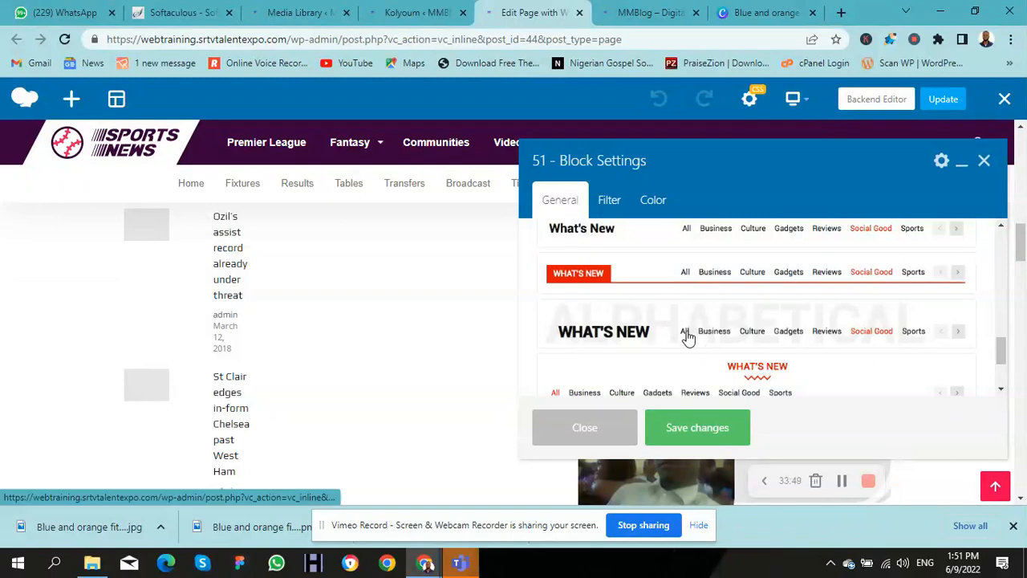
click(696, 283)
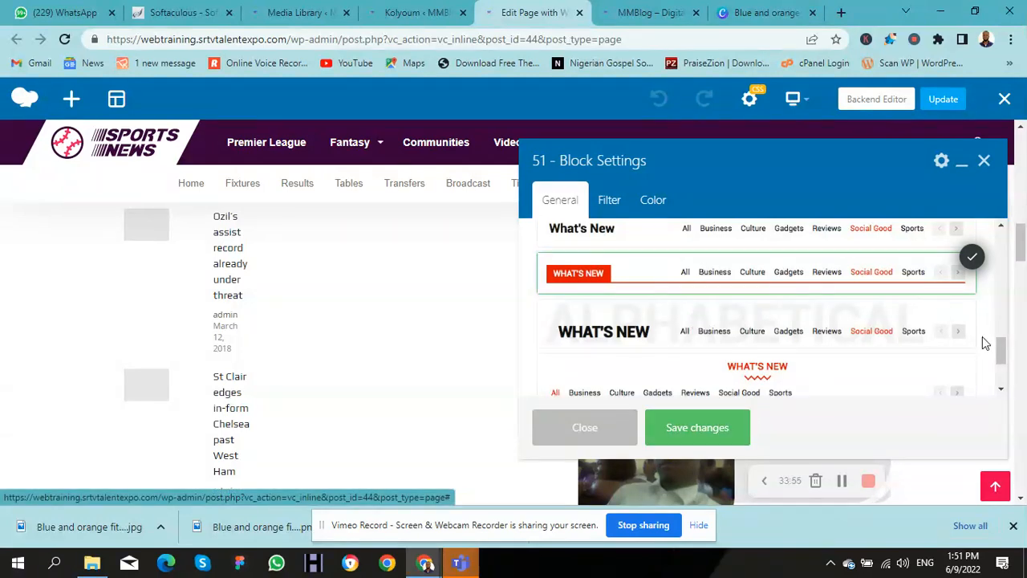
Step: Save the block's new title style and show its category and tag filters
drag(1000, 351, 986, 311)
scroll(984, 314, down, 5)
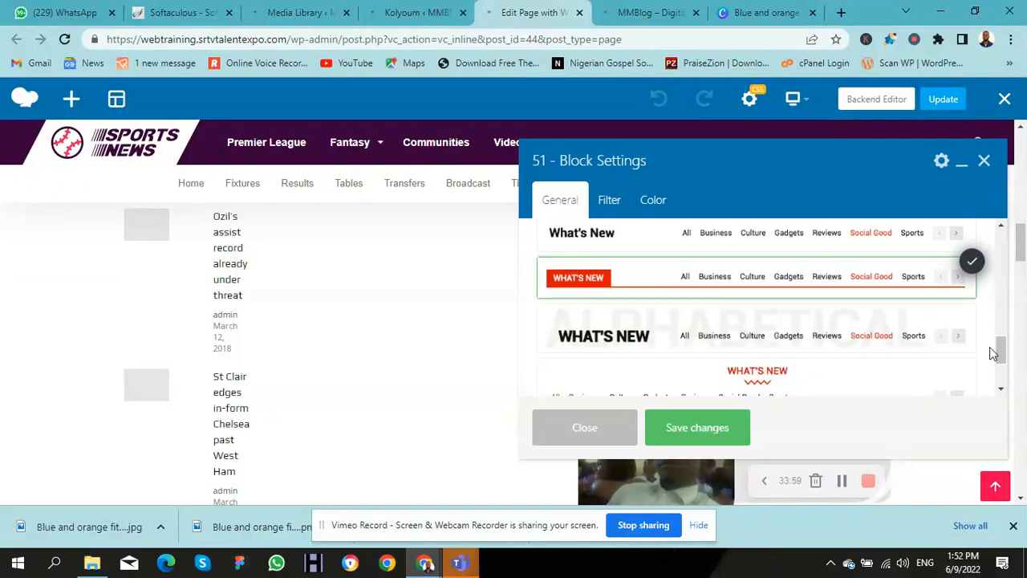
click(702, 444)
click(610, 201)
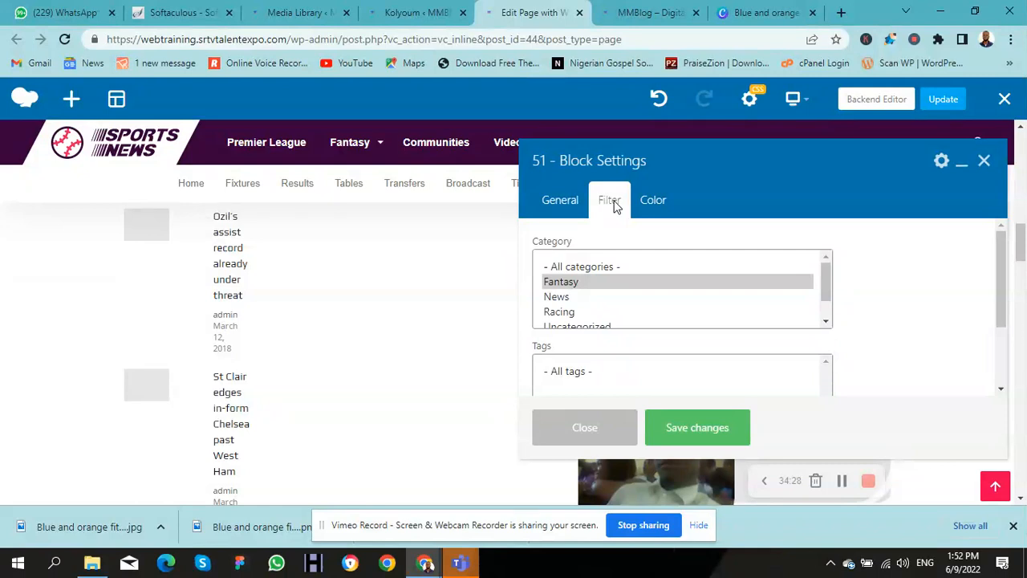
click(985, 163)
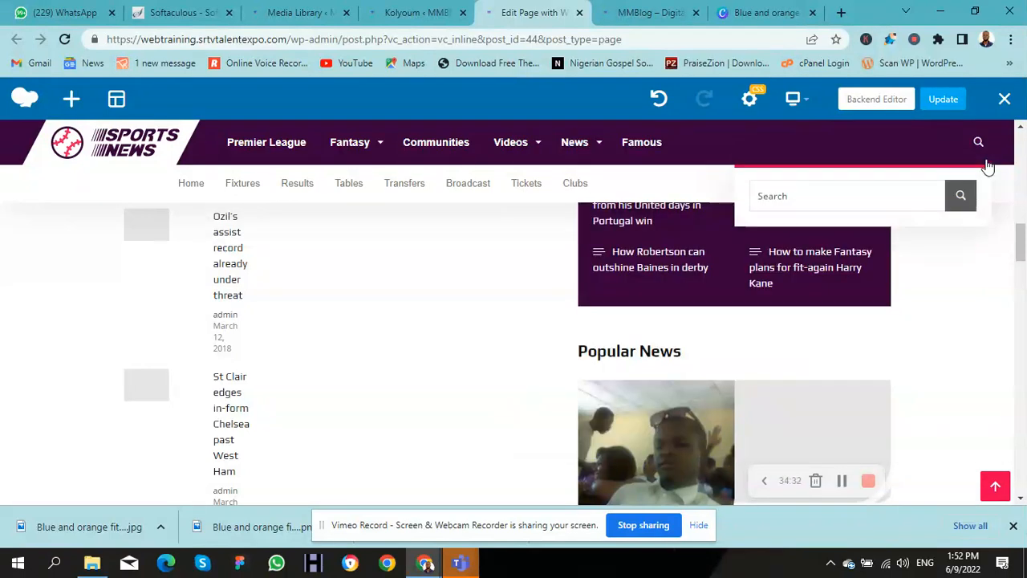
click(939, 109)
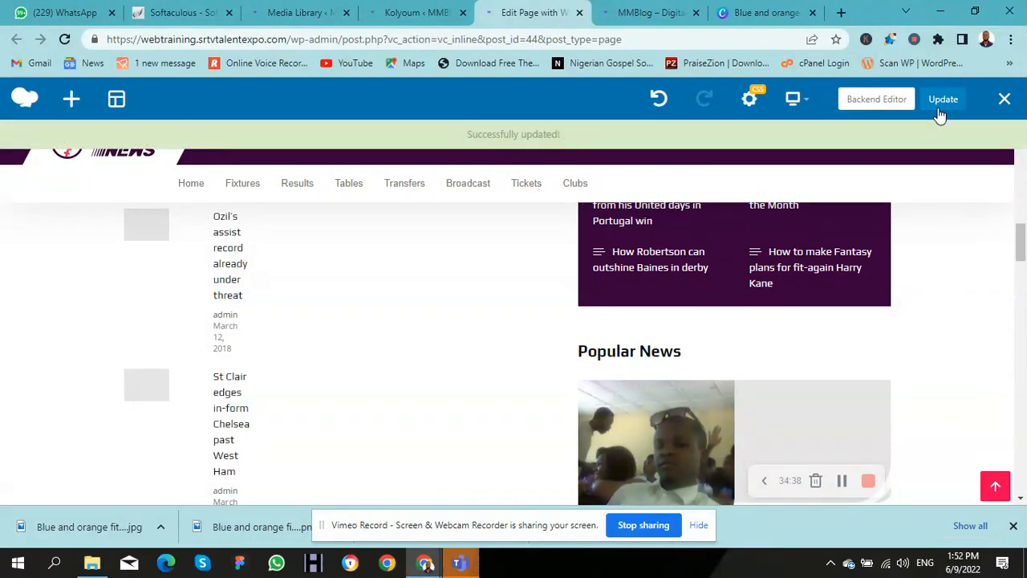
drag(1021, 243, 1021, 291)
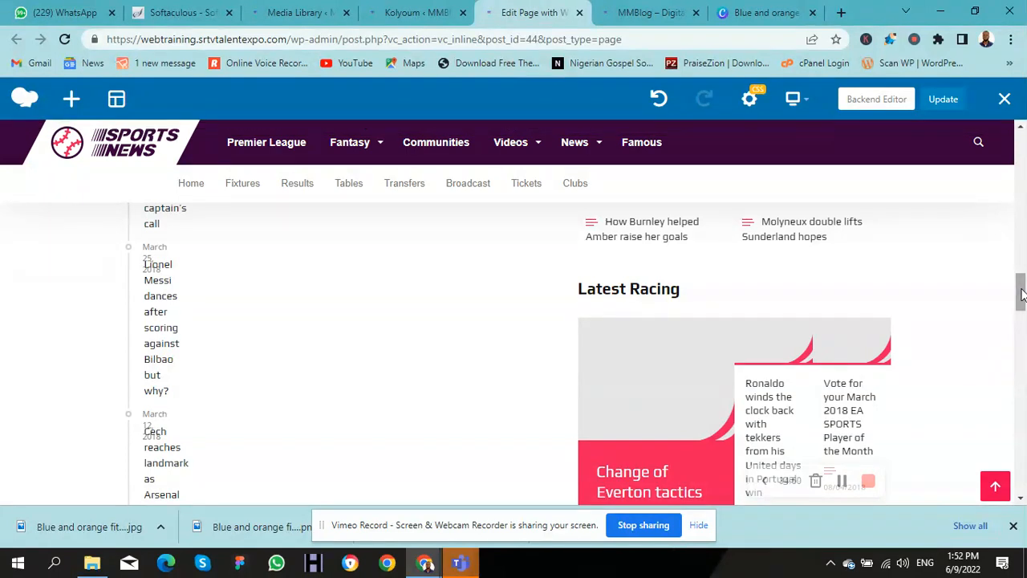
Step: Reload the live MMBlog homepage to show the MMBLOG logo and featured Videos and News posts
click(644, 12)
key(F5)
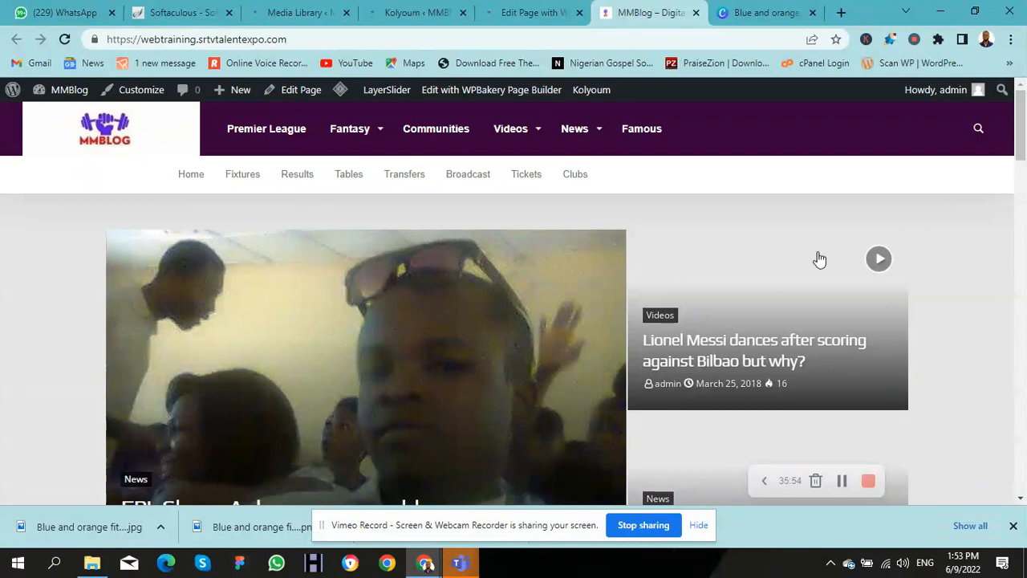
mouse_move(426, 566)
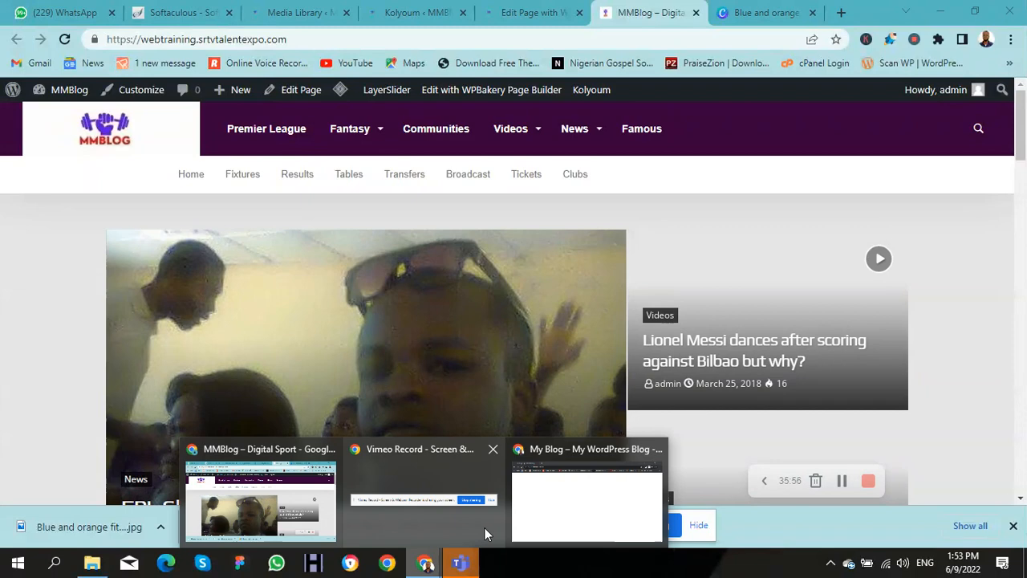
click(538, 510)
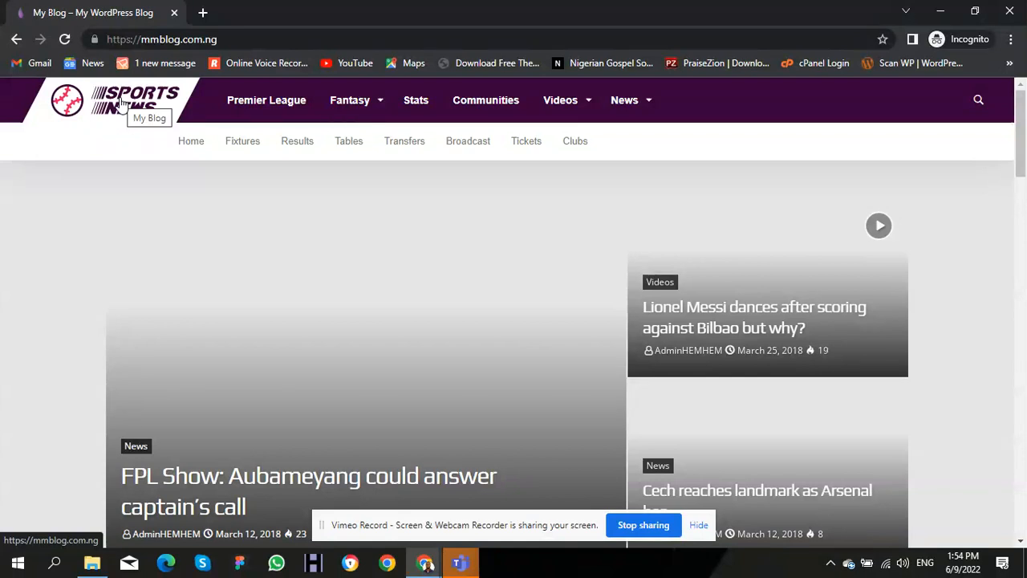
click(122, 106)
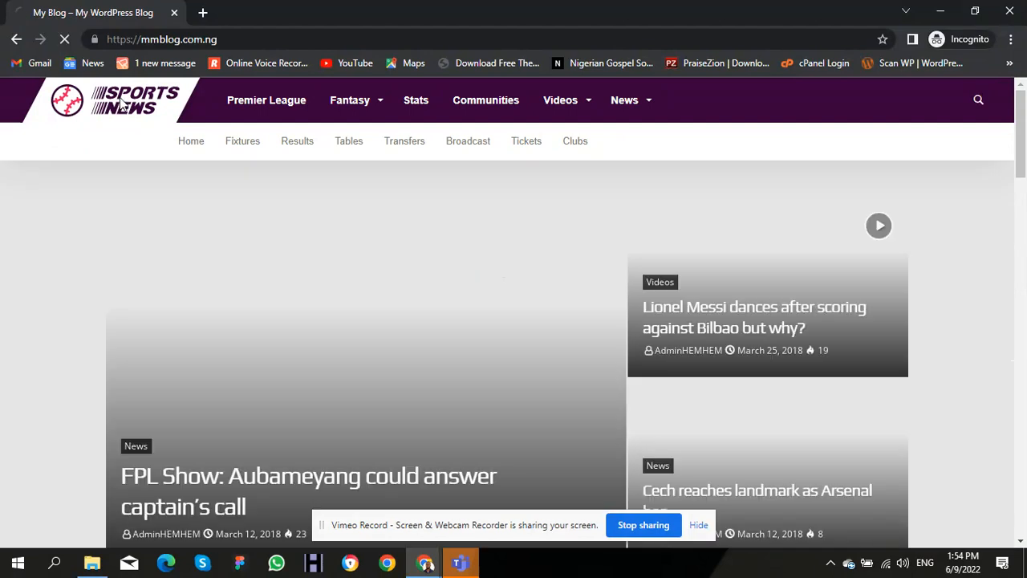
click(121, 105)
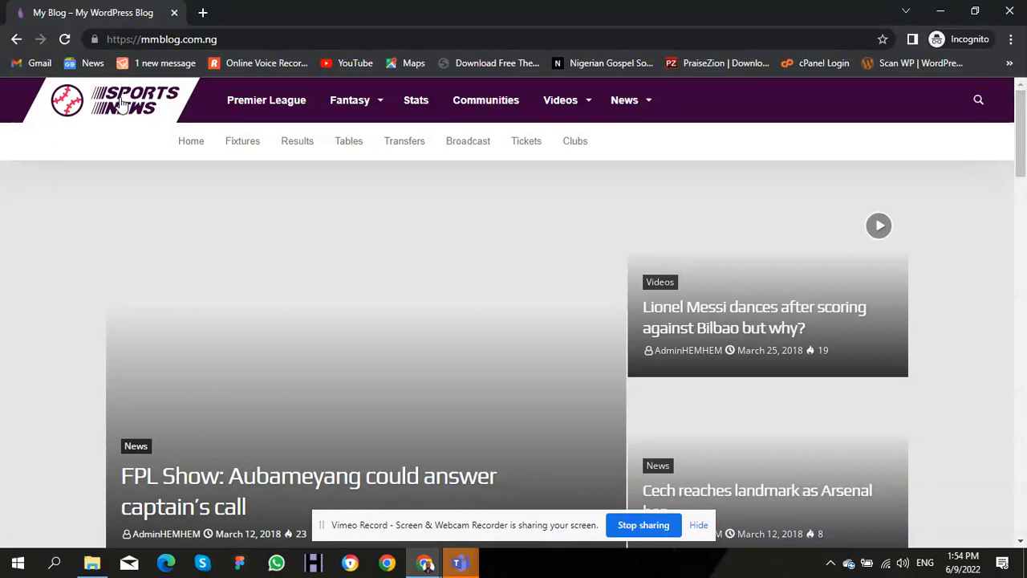
click(425, 559)
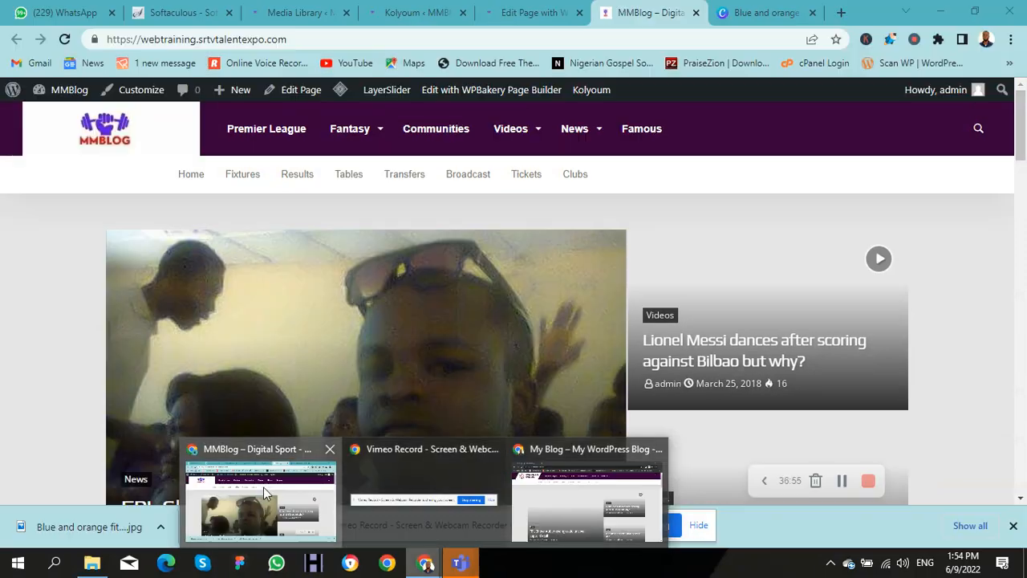
click(263, 487)
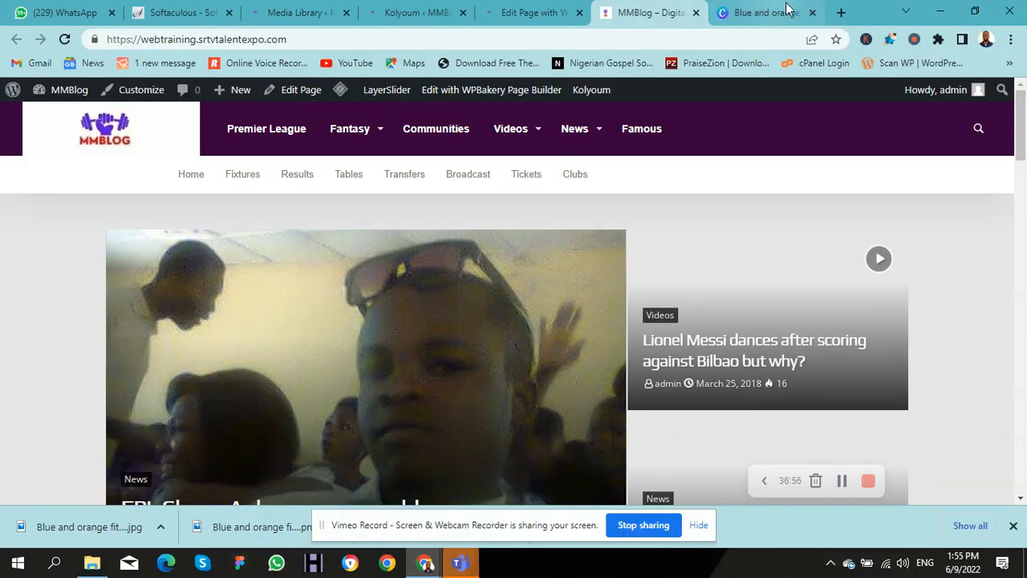
Step: Search Google for a person's name in a new tab, browse the results, then return to MMBlog
click(841, 12)
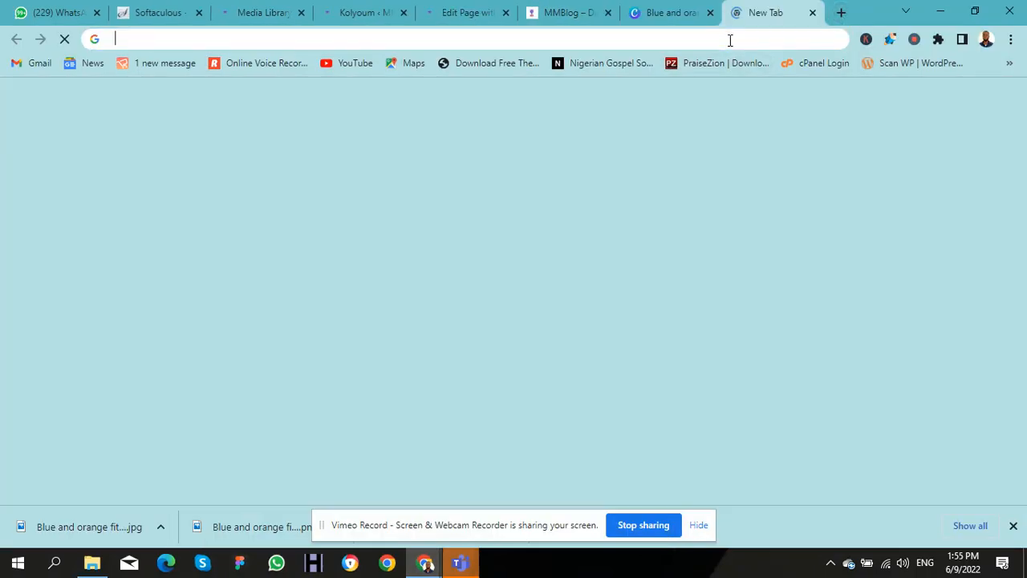
click(730, 40)
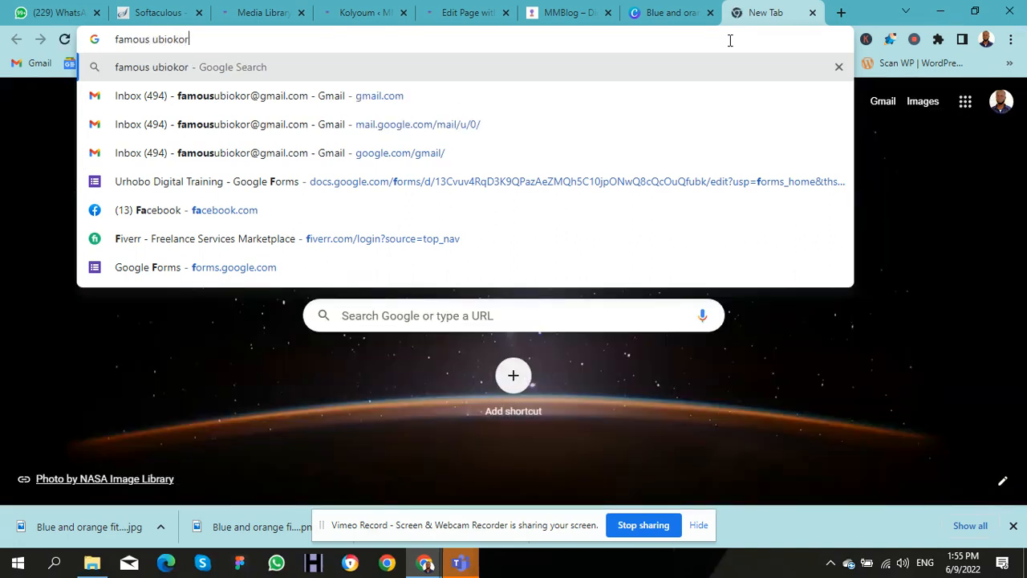
key(Return)
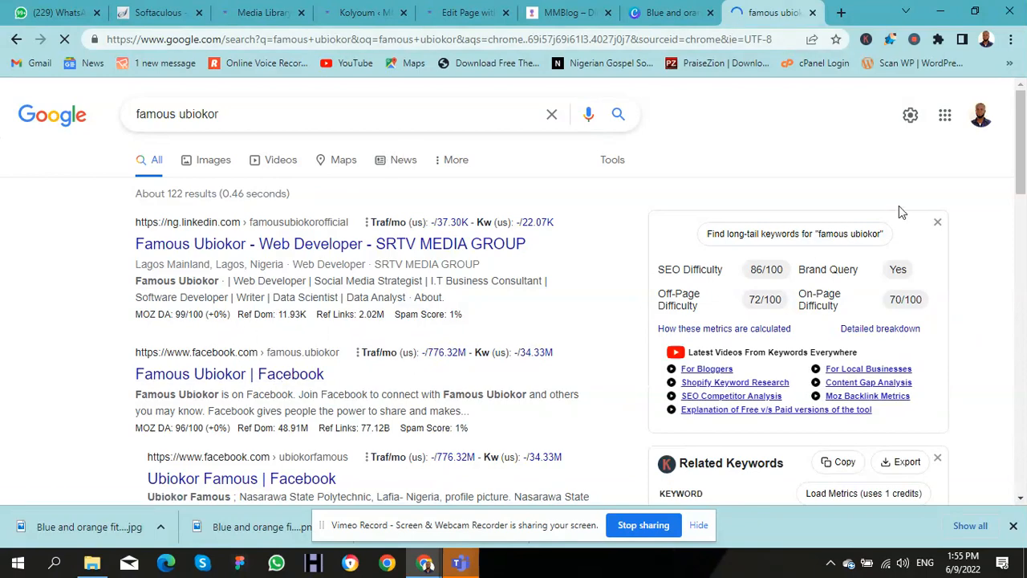
drag(1023, 175, 1019, 353)
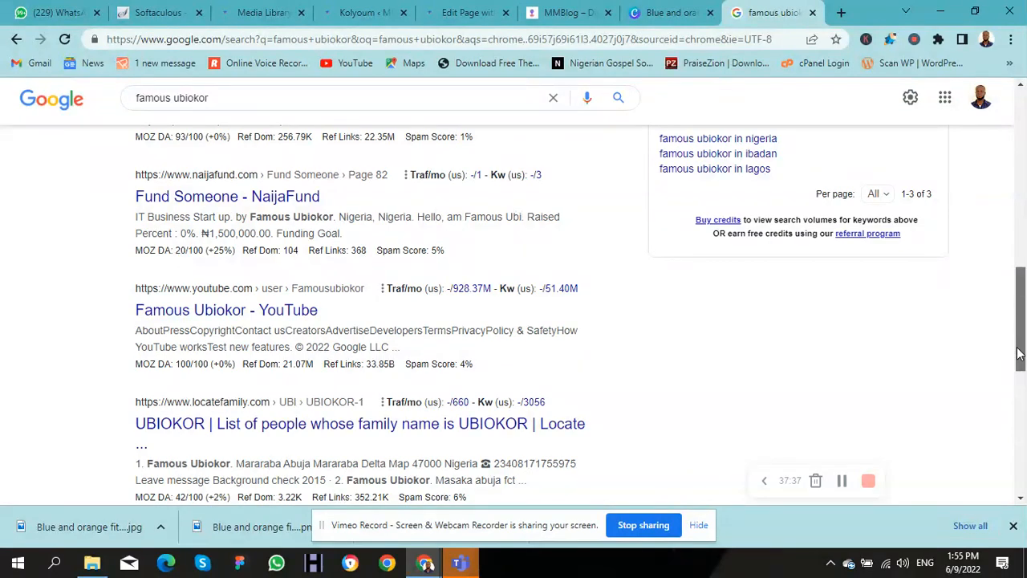
drag(1018, 353, 1022, 454)
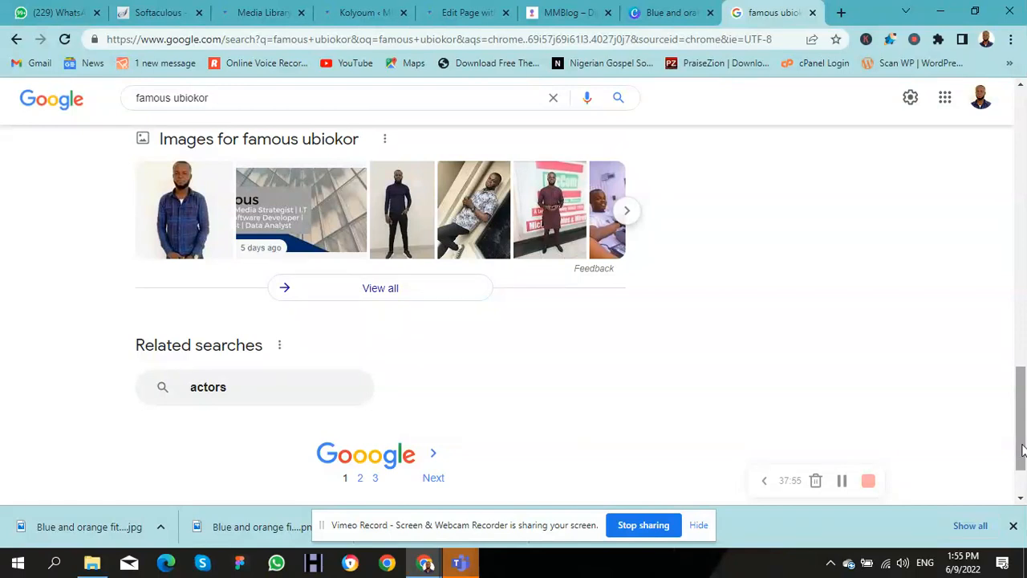
click(542, 22)
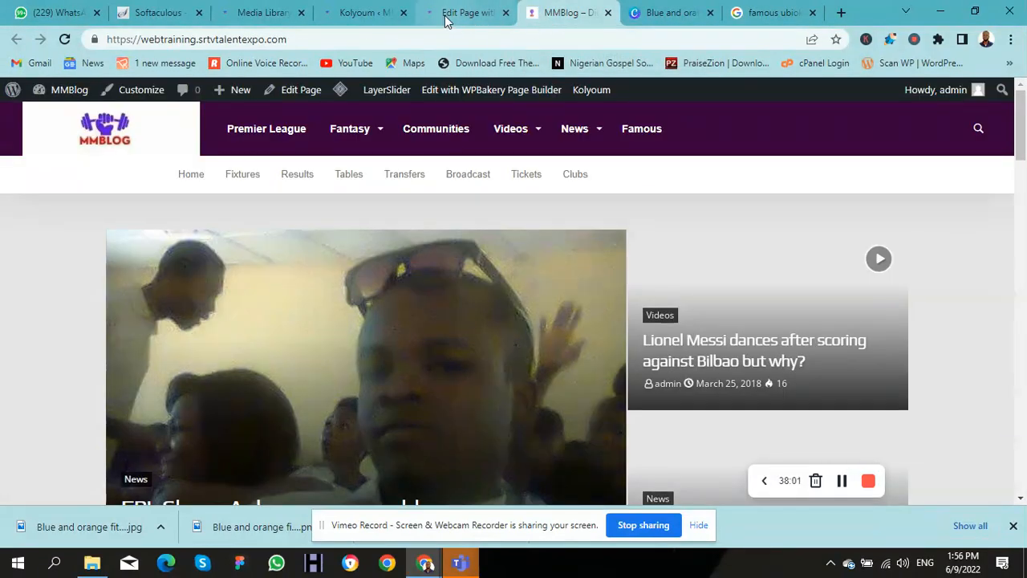
Step: Scroll to the MMBlog footer to review the old 2018 Kolyoum copyright, then go to theme options
drag(1023, 124, 1023, 393)
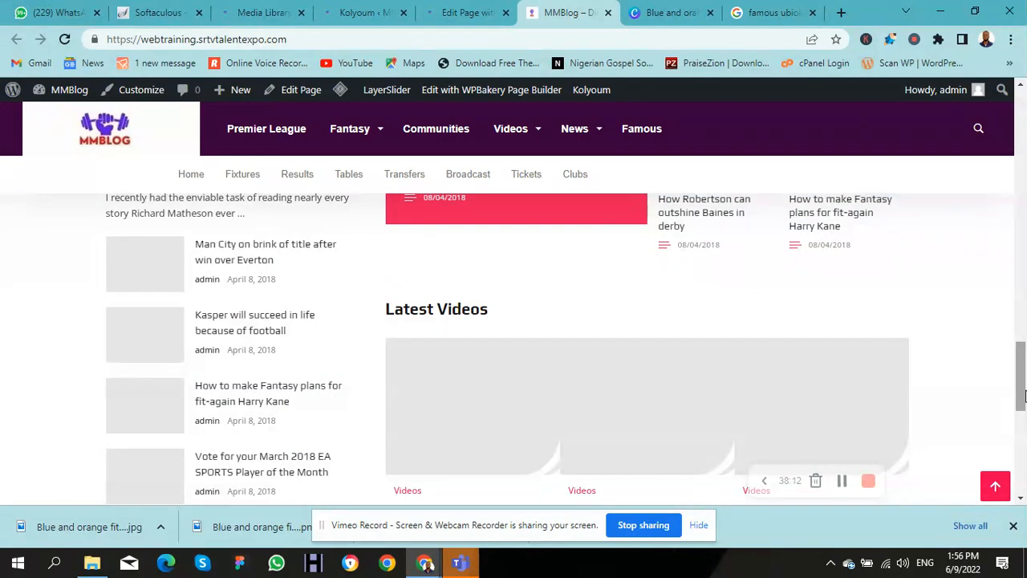
drag(1023, 394, 1024, 522)
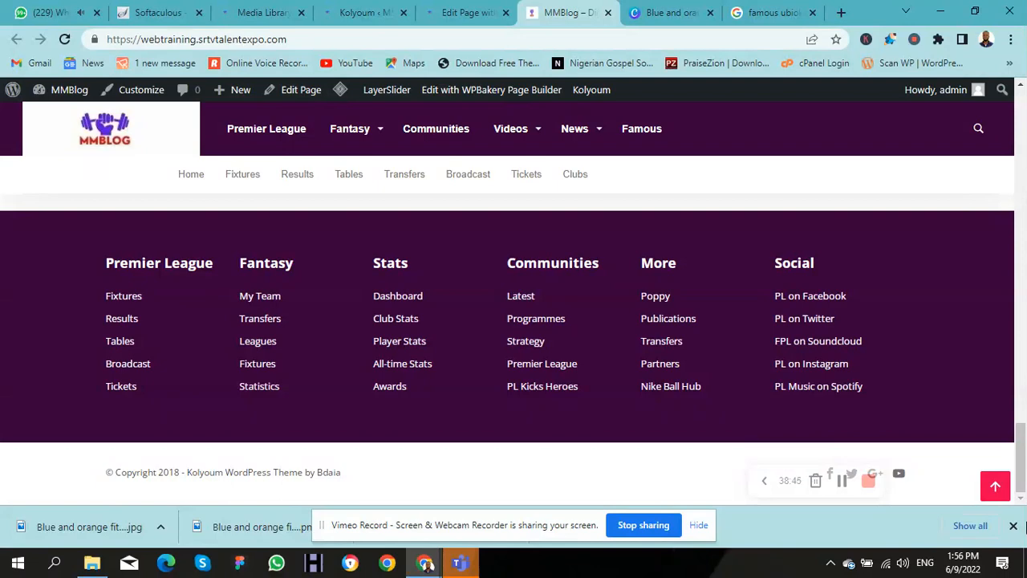
click(333, 14)
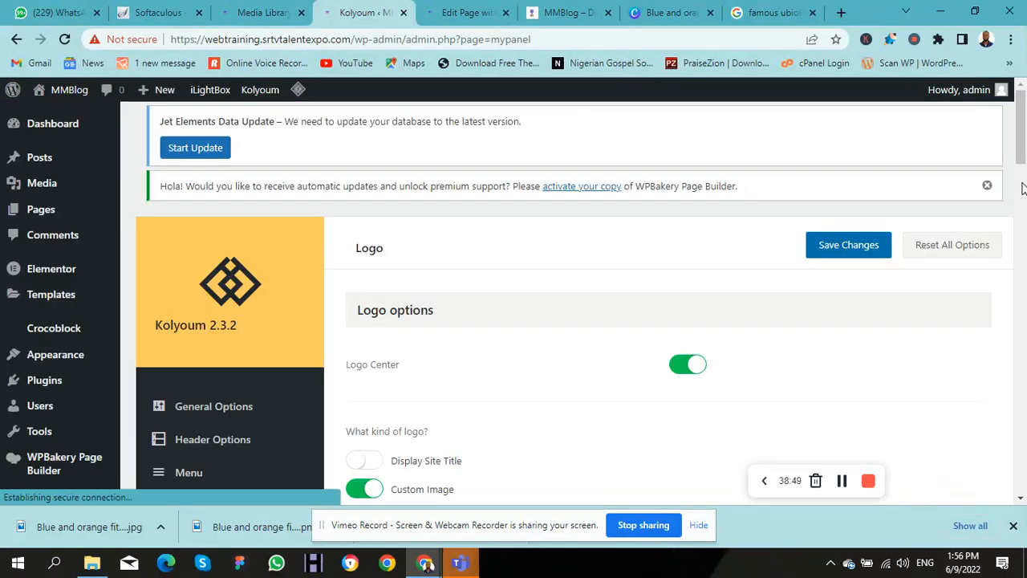
Step: Show the Kolyoum Footer settings, with 3 Column layout and the first footer area off
drag(1018, 161, 1024, 235)
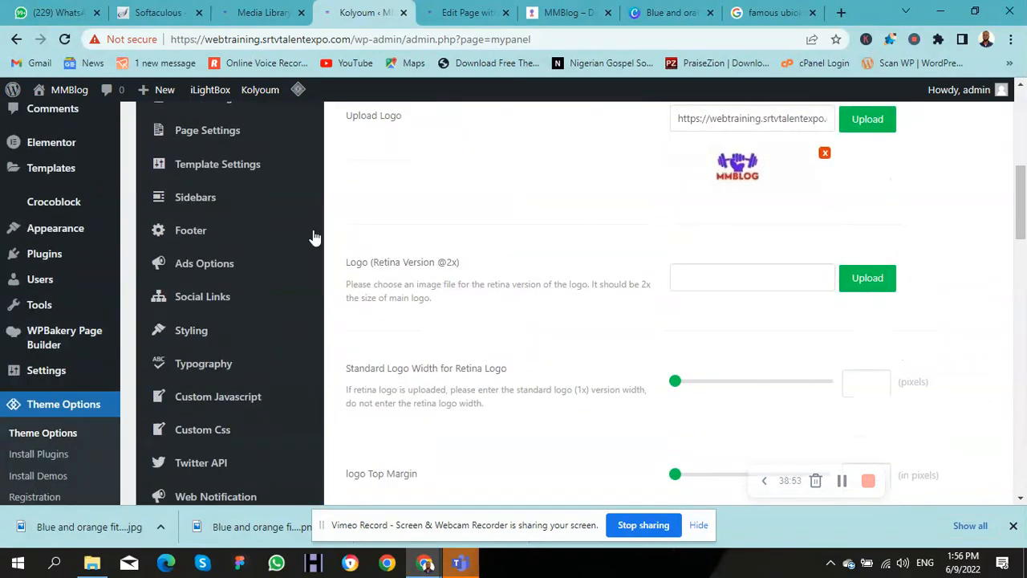
click(193, 234)
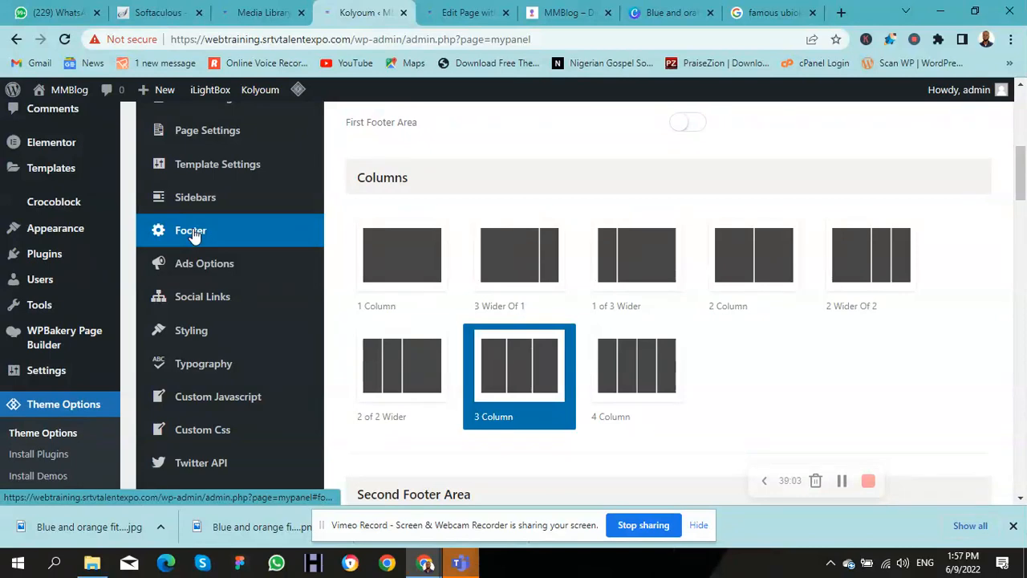
Step: Change the copyright text to '© Copyright 2022- MMBlog Designed by DigieCrest Solutions' and save it
drag(1022, 189, 1022, 459)
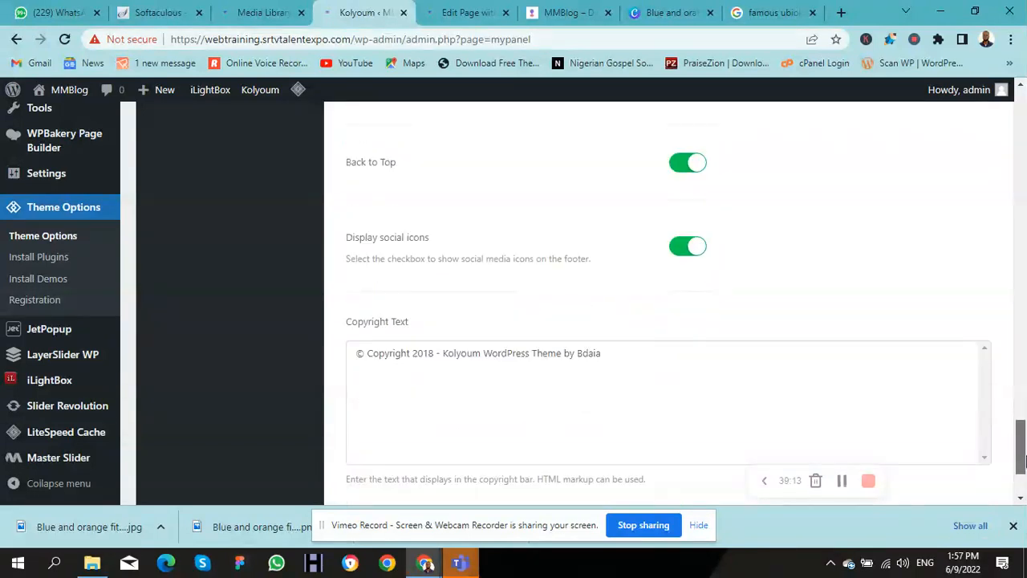
double_click(423, 356)
text(2)
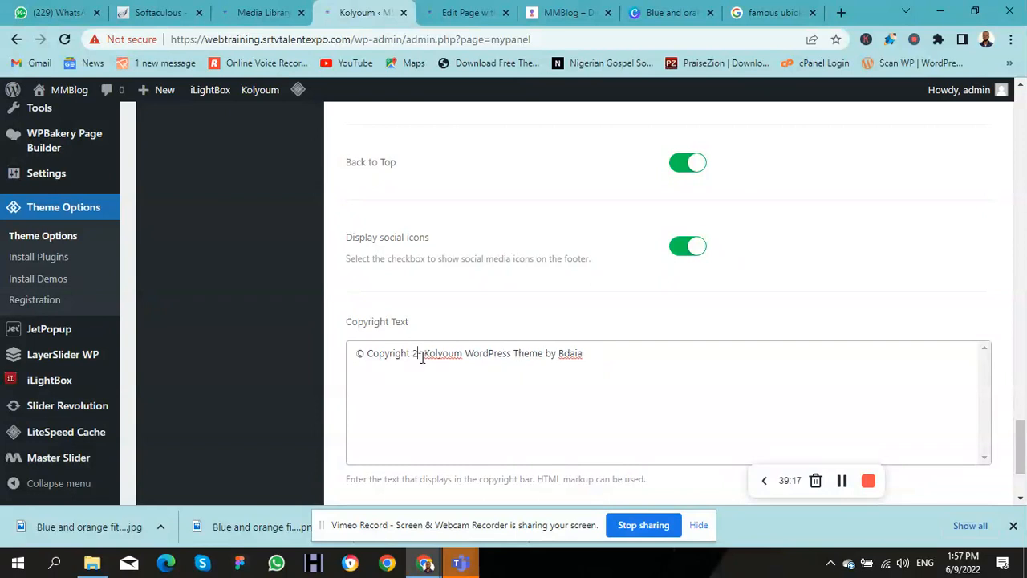
text(022-)
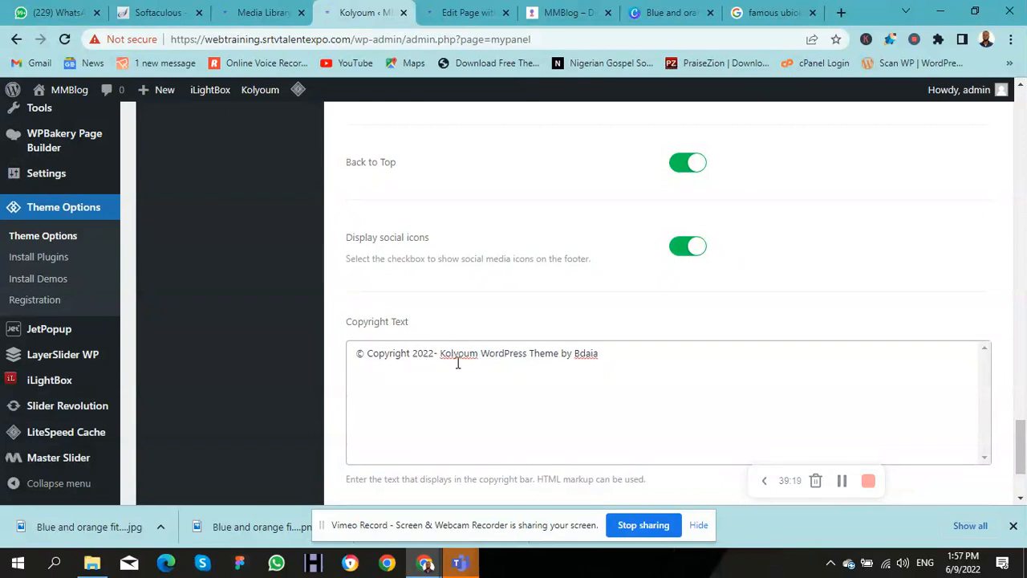
double_click(457, 354)
text(MMBlog Designed by DigieCrest Solutio)
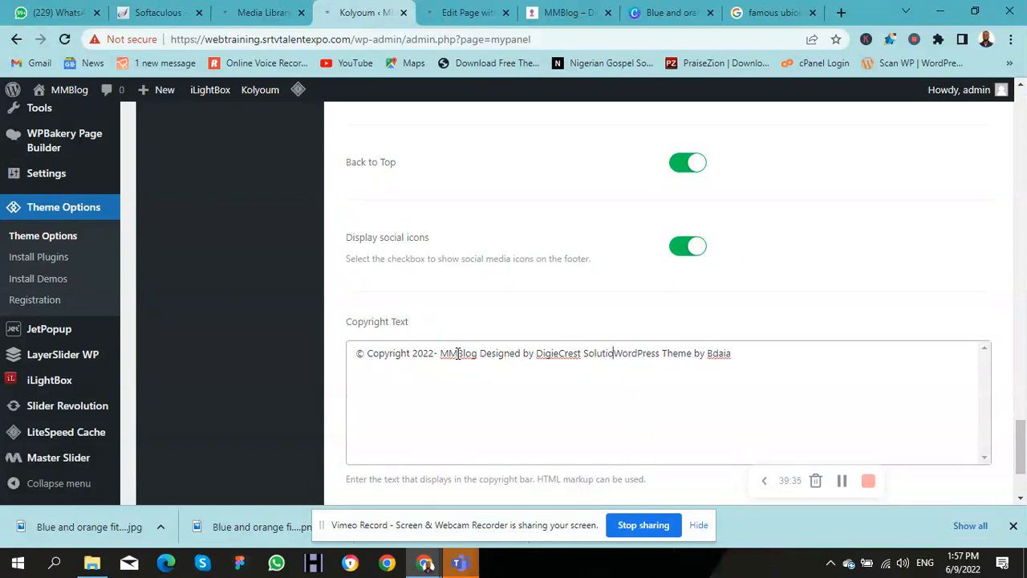
text(ns)
key(Delete)
key(Delete)
key(Delete)
key(Delete)
key(Delete)
key(Delete)
key(Delete)
key(Delete)
key(Delete)
key(Delete)
key(Delete)
key(Delete)
key(Delete)
key(Delete)
key(Delete)
key(Delete)
key(Delete)
key(Delete)
key(Delete)
key(Delete)
key(Delete)
key(Delete)
key(Delete)
key(Delete)
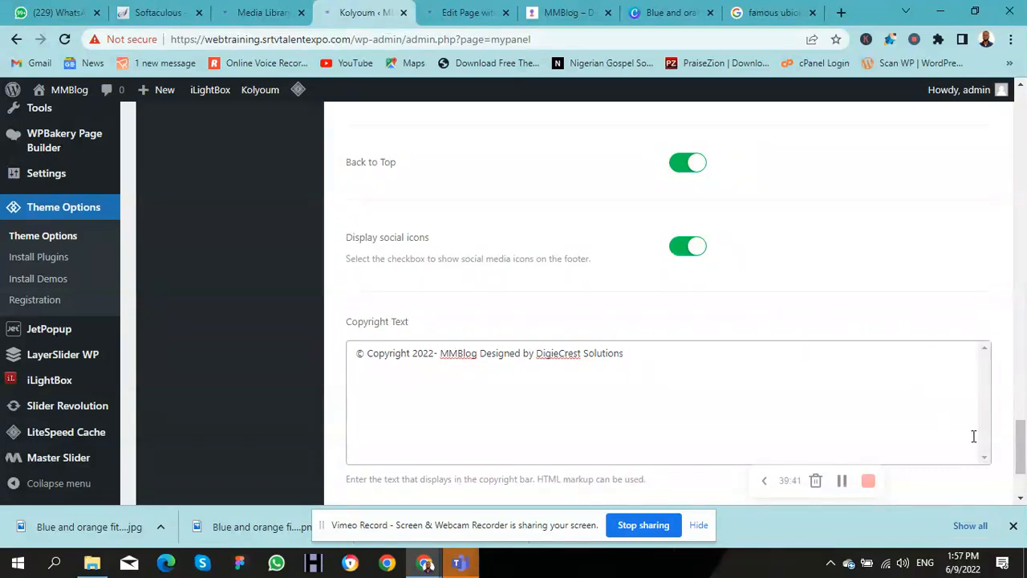
scroll(1019, 445, down, 2)
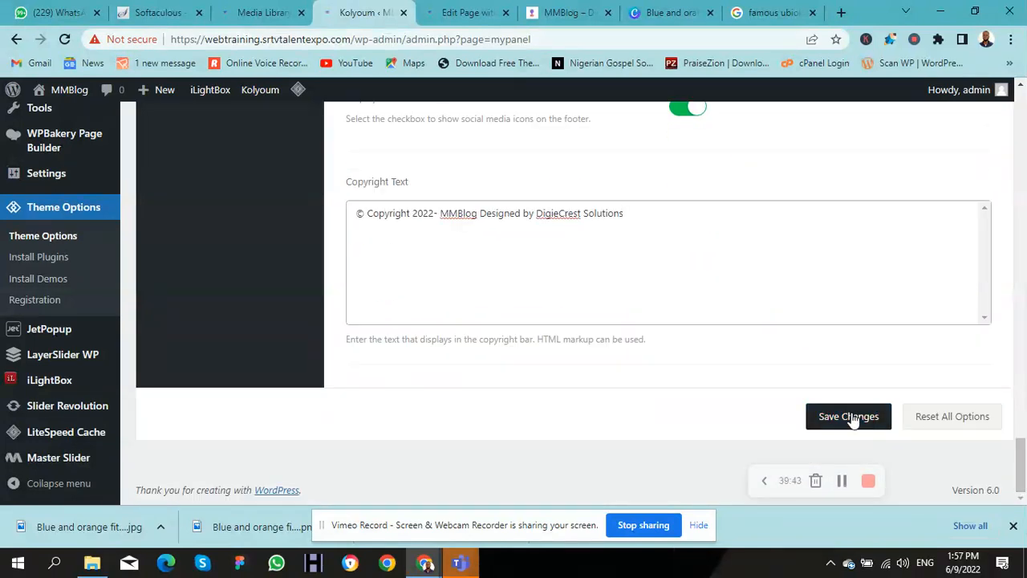
click(845, 417)
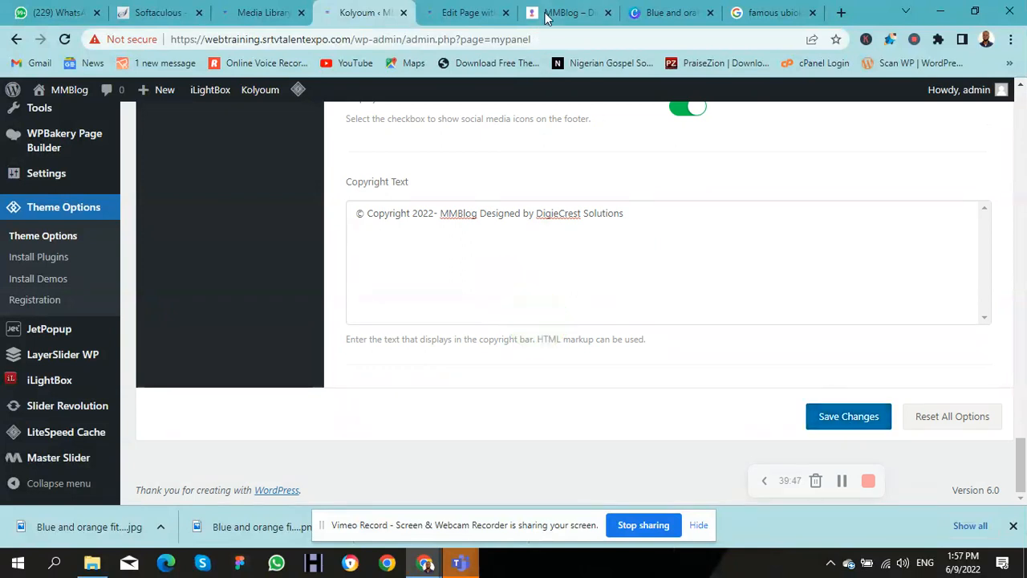
click(560, 16)
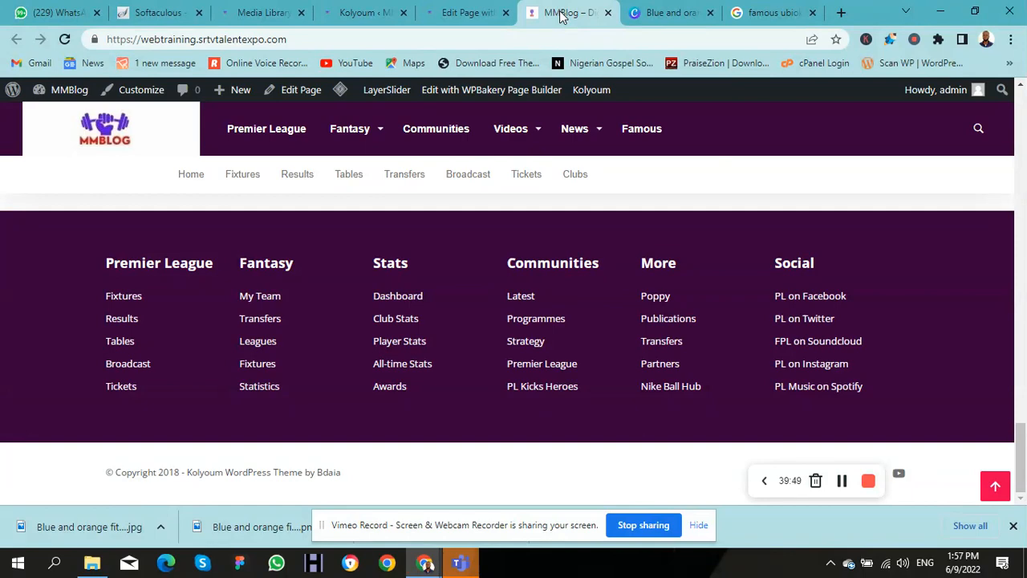
Step: Reload the live site and scroll to the footer to check the new 2022 MMBlog copyright line
key(F5)
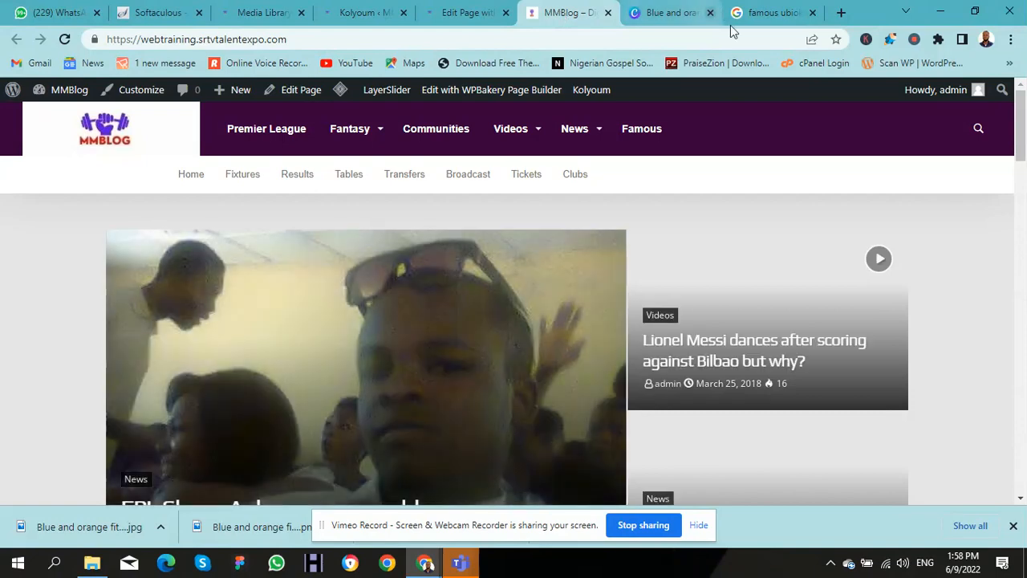
drag(1021, 132, 1023, 525)
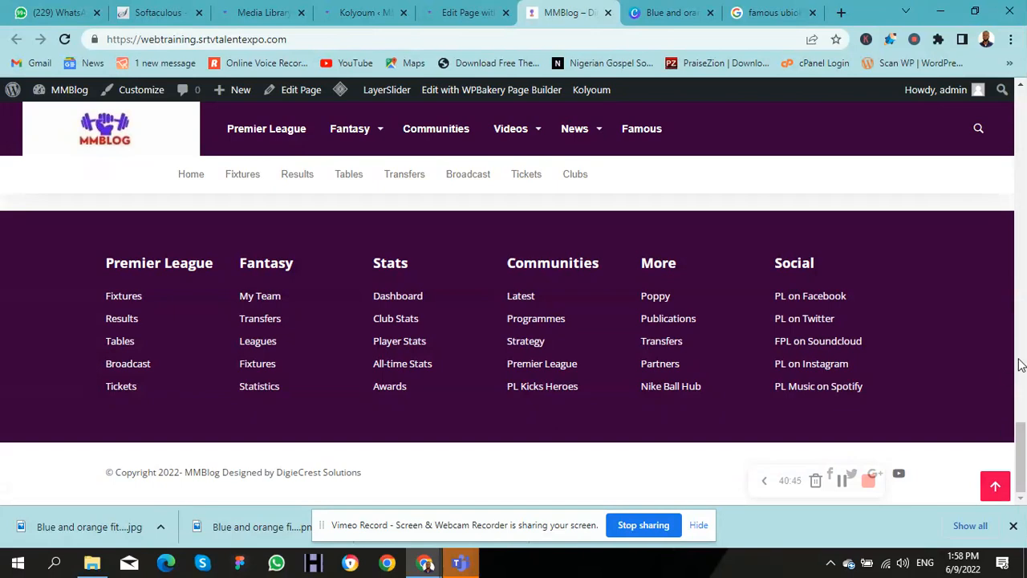
click(359, 12)
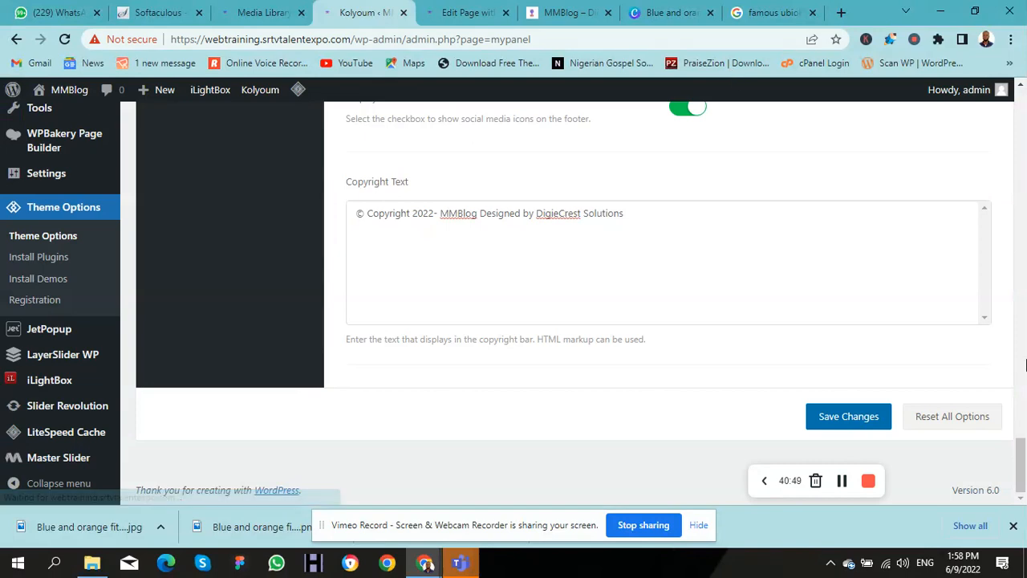
drag(1021, 450, 986, 171)
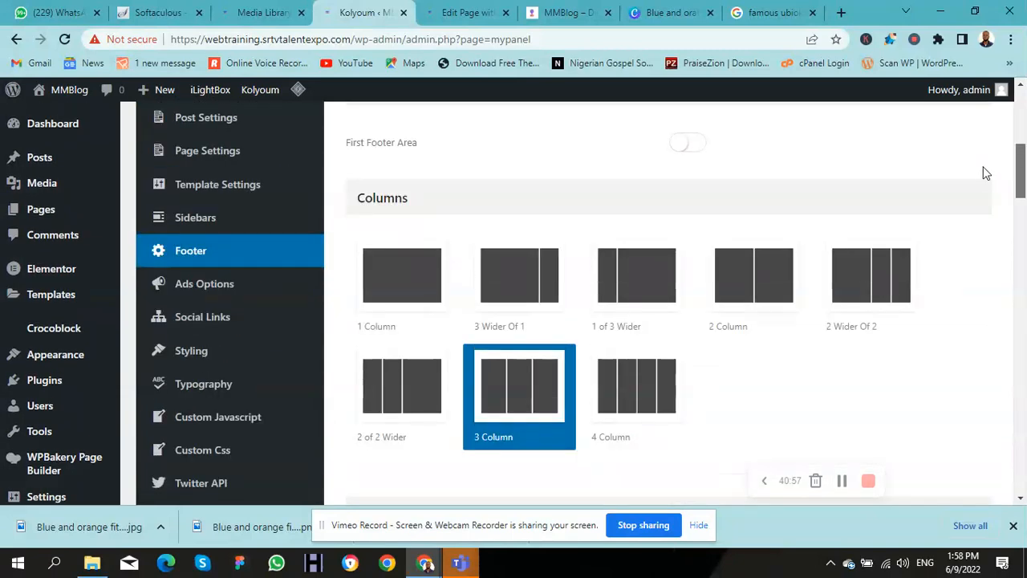
drag(986, 174, 980, 146)
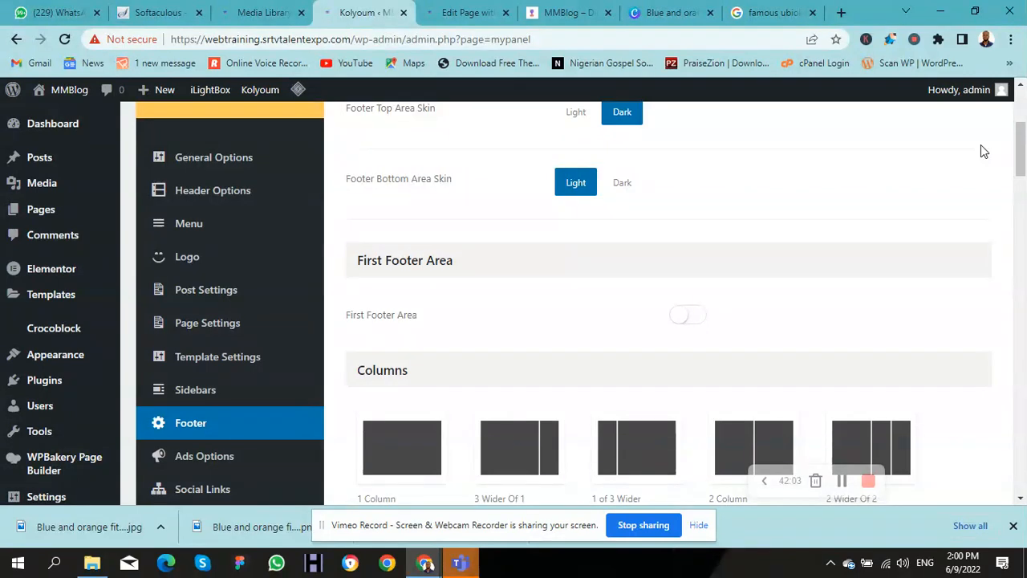
Step: Search Google for 'hrsolar' in a new tab using the autocomplete suggestion and scroll the results
click(841, 13)
click(763, 40)
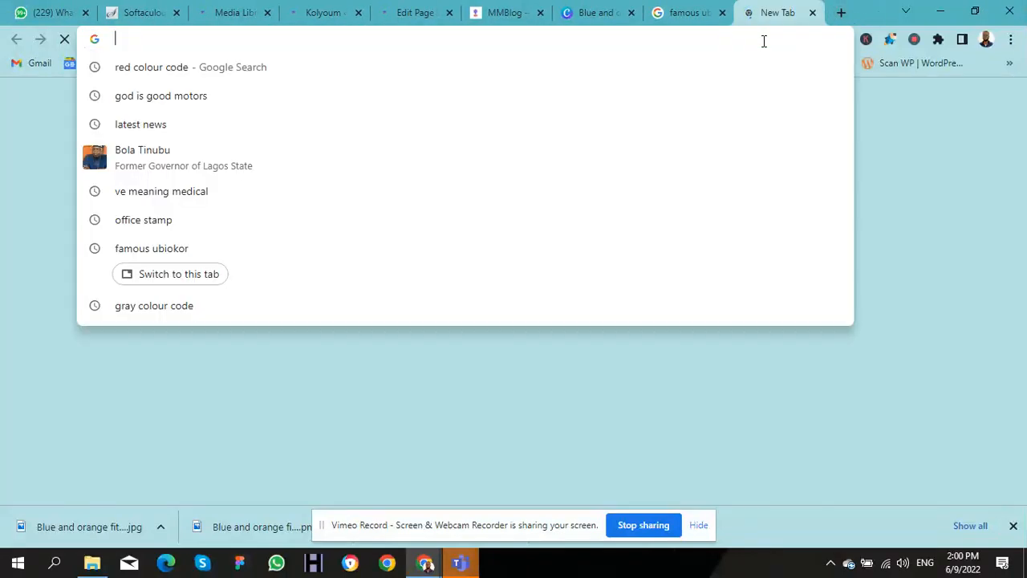
text(hr)
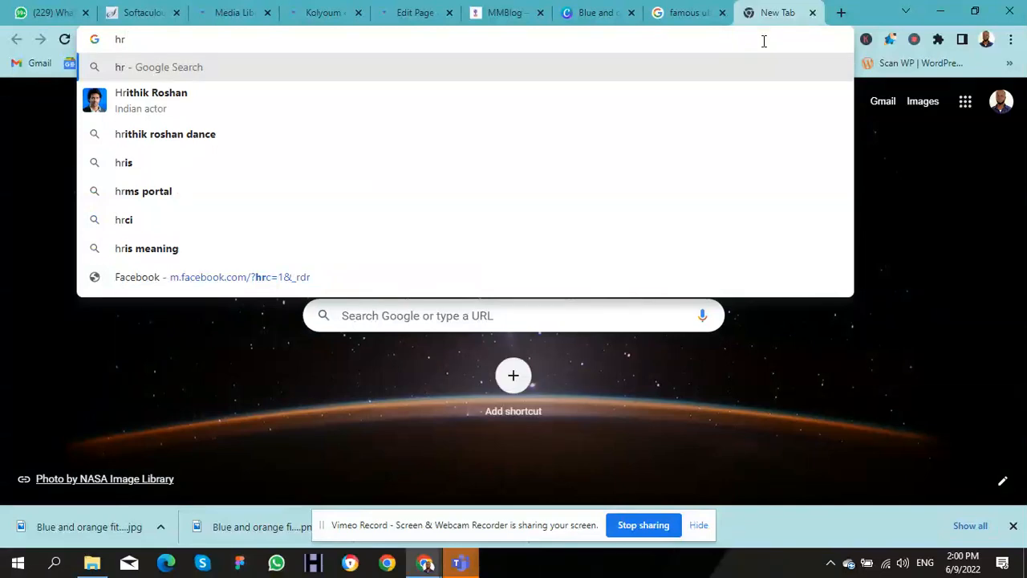
text(so)
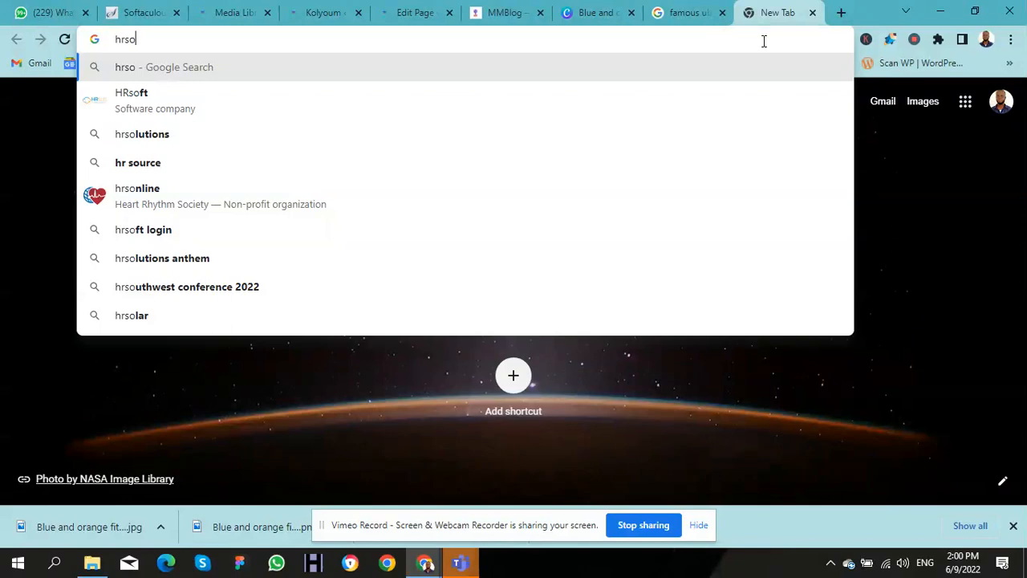
key(Down)
key(Down)
key(Down)
key(Down)
key(Down)
key(Down)
key(Down)
key(Down)
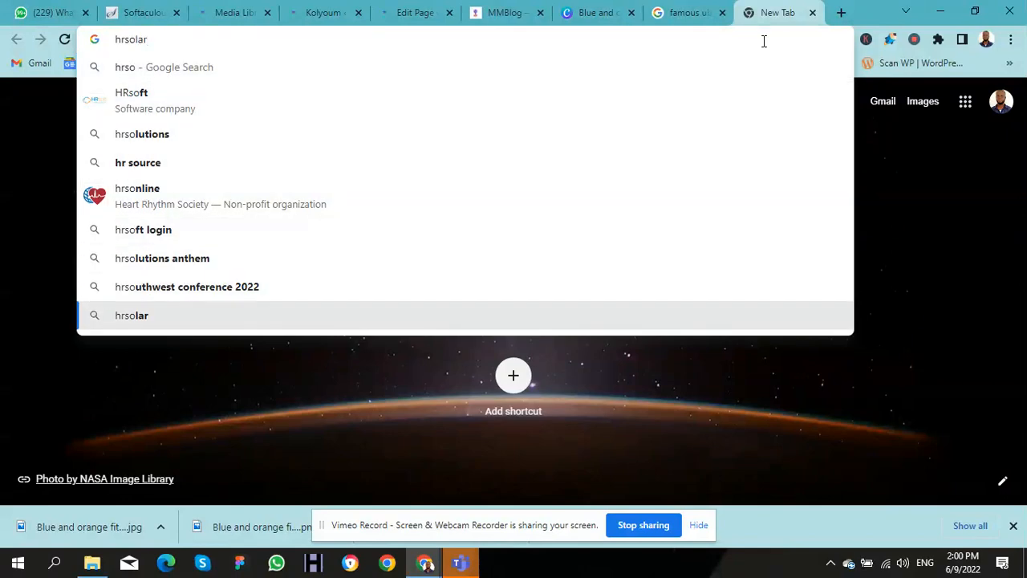
key(Return)
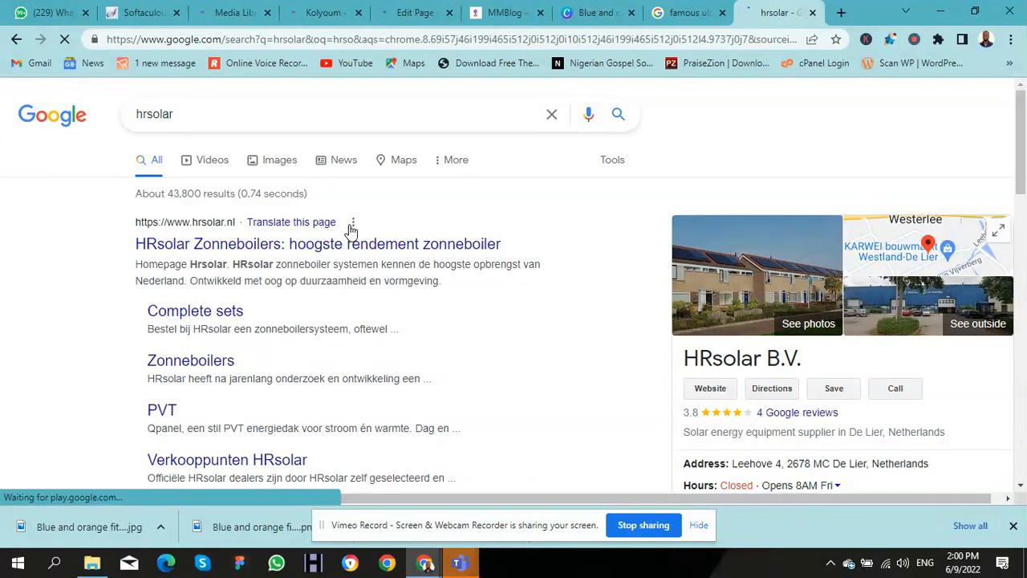
scroll(350, 229, down, 1)
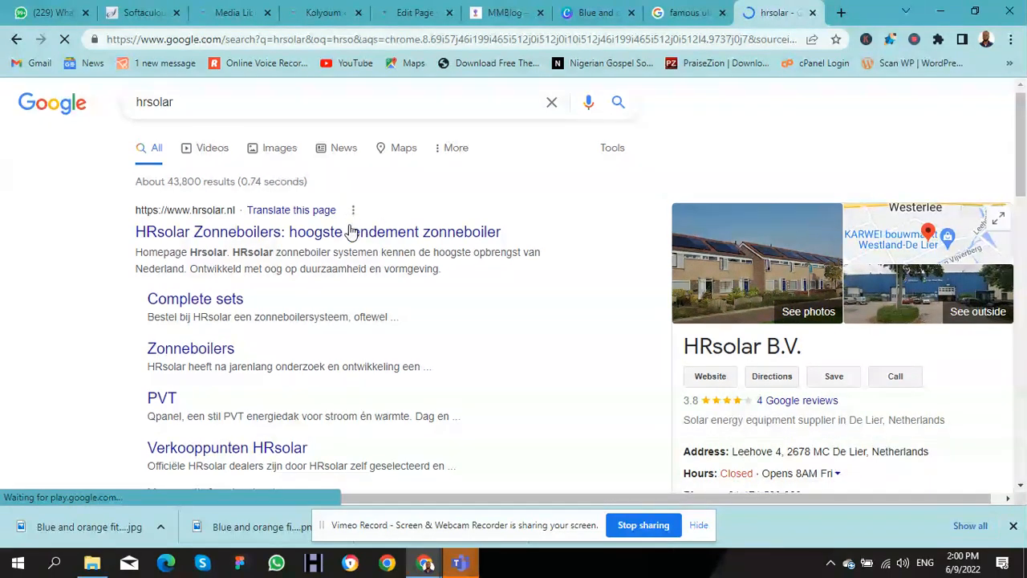
scroll(350, 227, down, 3)
scroll(351, 231, down, 2)
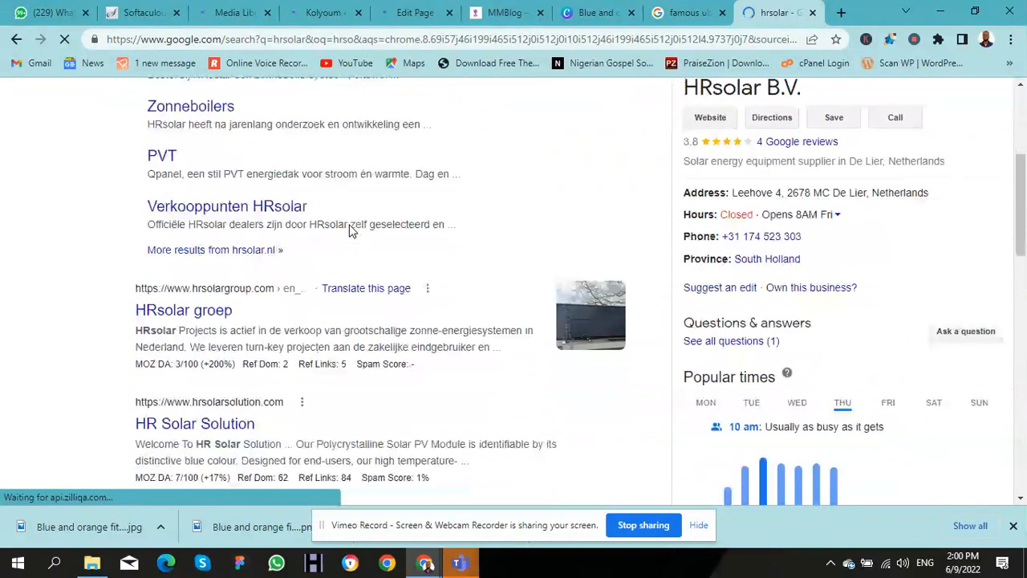
scroll(348, 223, down, 3)
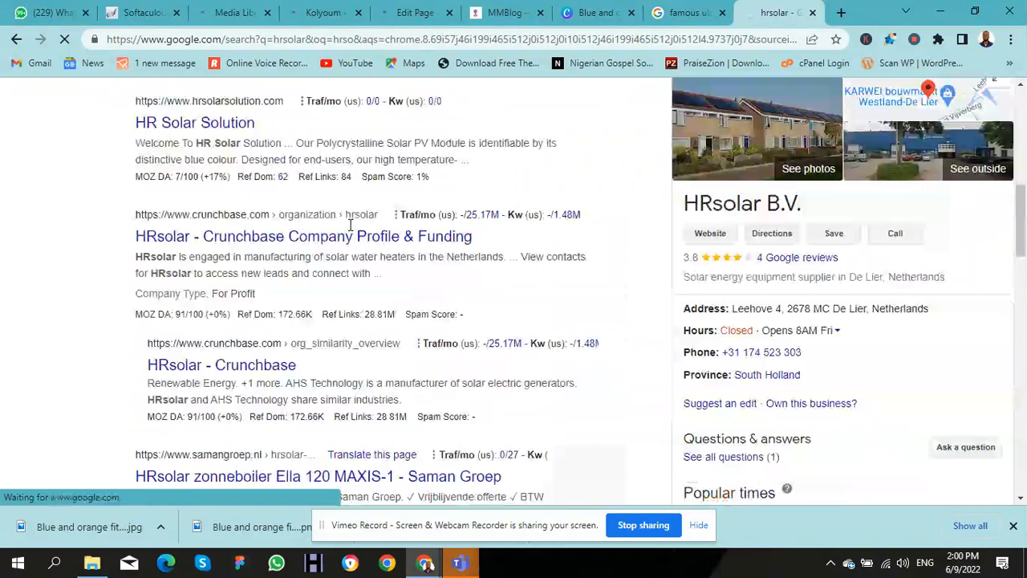
click(414, 39)
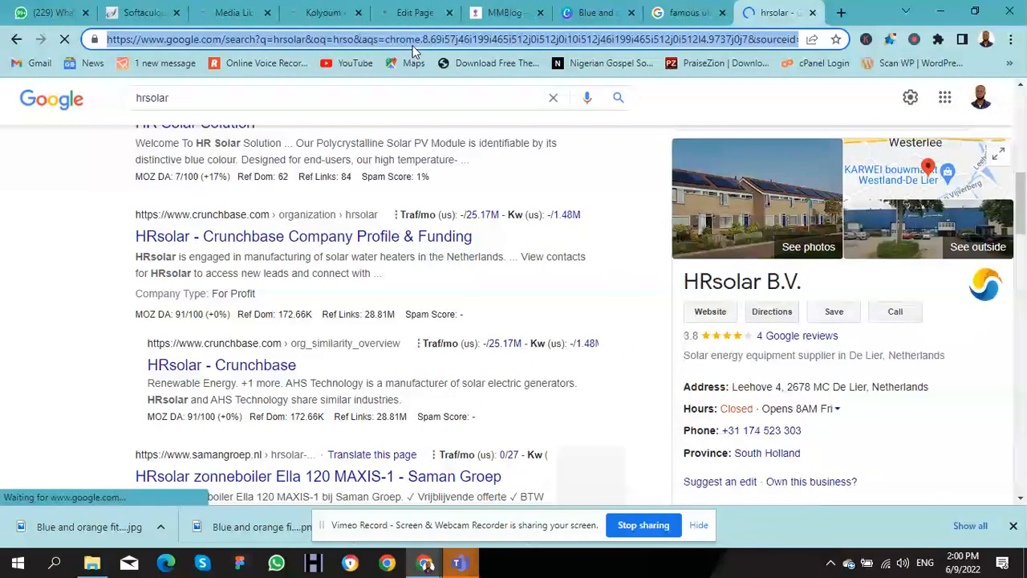
Step: Load the hsgsolar.com homepage from the 'hsg' address-bar autocompletion
text(hsg)
key(Return)
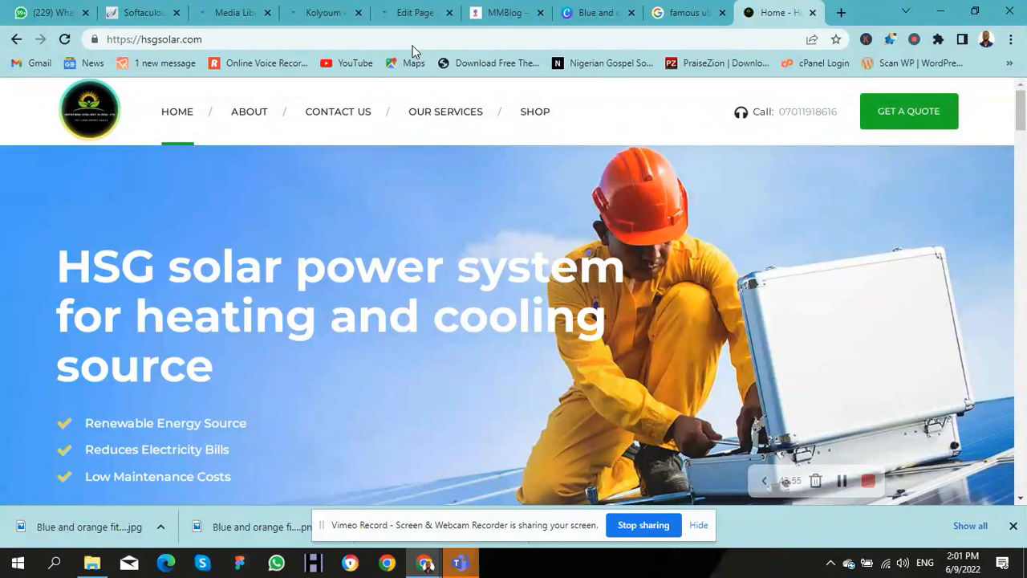
Step: Scroll past the hero banner and solar panel cards to the four Our Services titles
key(Down)
key(Down)
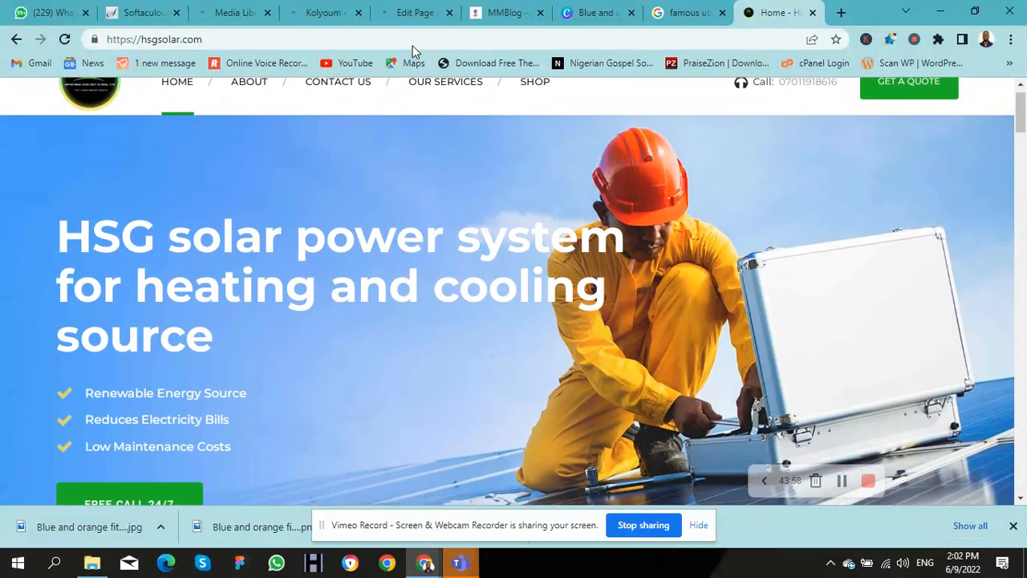
key(Down)
key(Down)
key(Down)
key(Down)
key(Down)
key(Down)
key(Down)
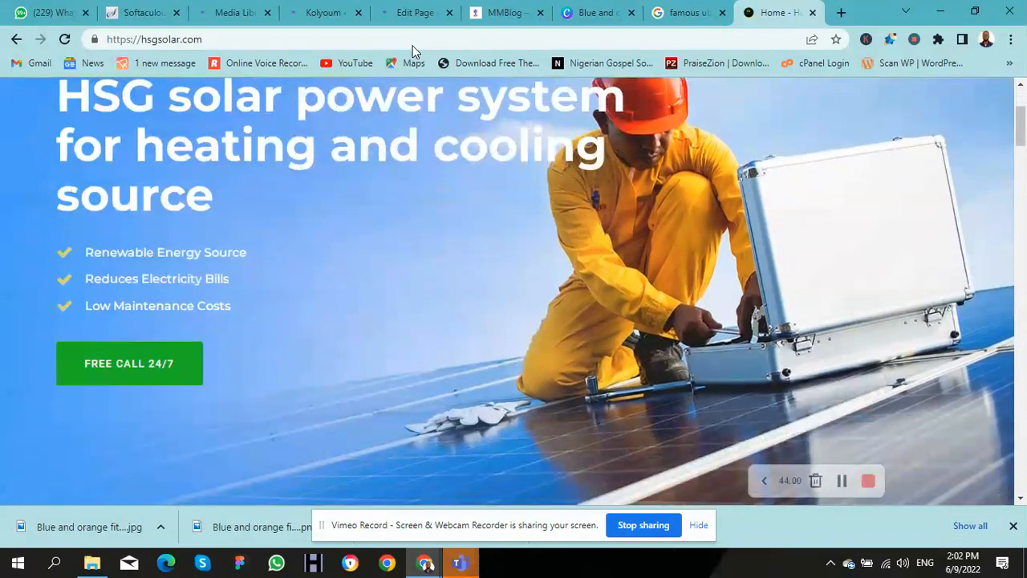
key(Down)
key(Down)
key(Down)
key(Down)
key(Down)
key(Down)
key(Down)
key(Down)
key(Down)
key(Down)
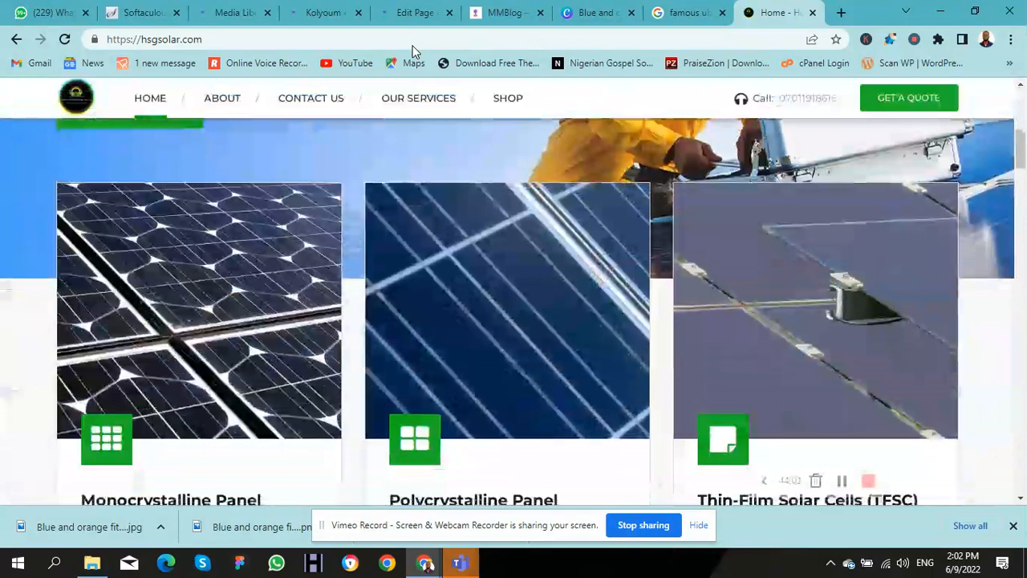
key(Down)
key(Down)
key(Down)
key(Down)
key(Down)
key(Down)
key(Down)
key(Down)
key(Down)
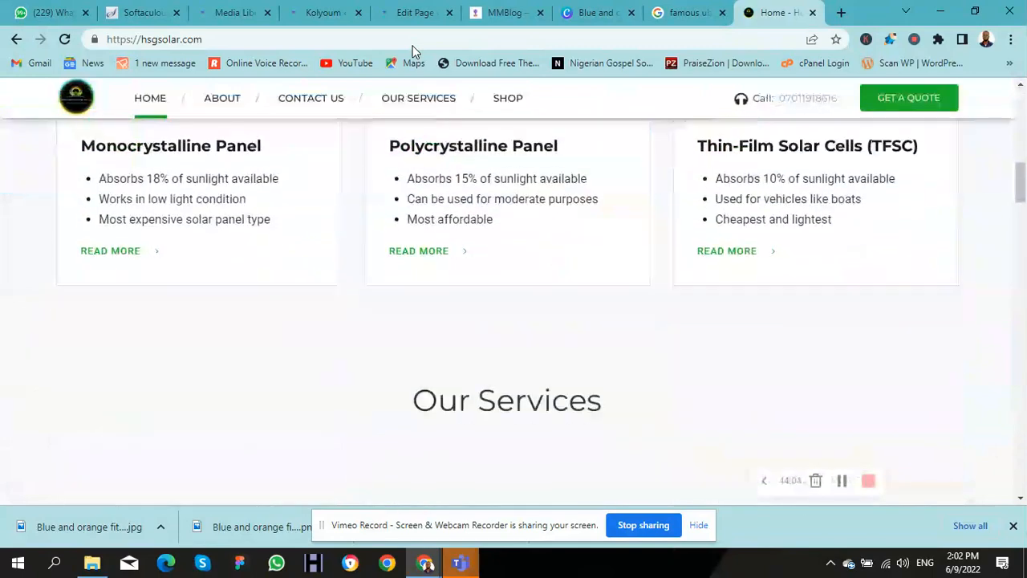
key(Down)
key(Down)
key(Down)
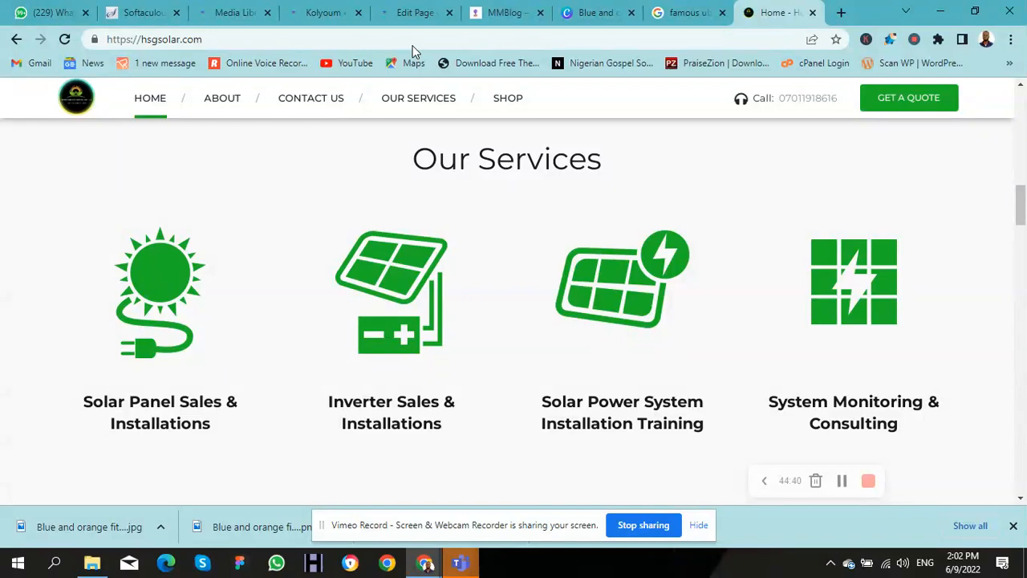
Step: Scroll through How Solar Works, the project photos and the free-quote steps toward the footer
key(Down)
key(Down)
key(Down)
key(Down)
key(Down)
key(Down)
key(Down)
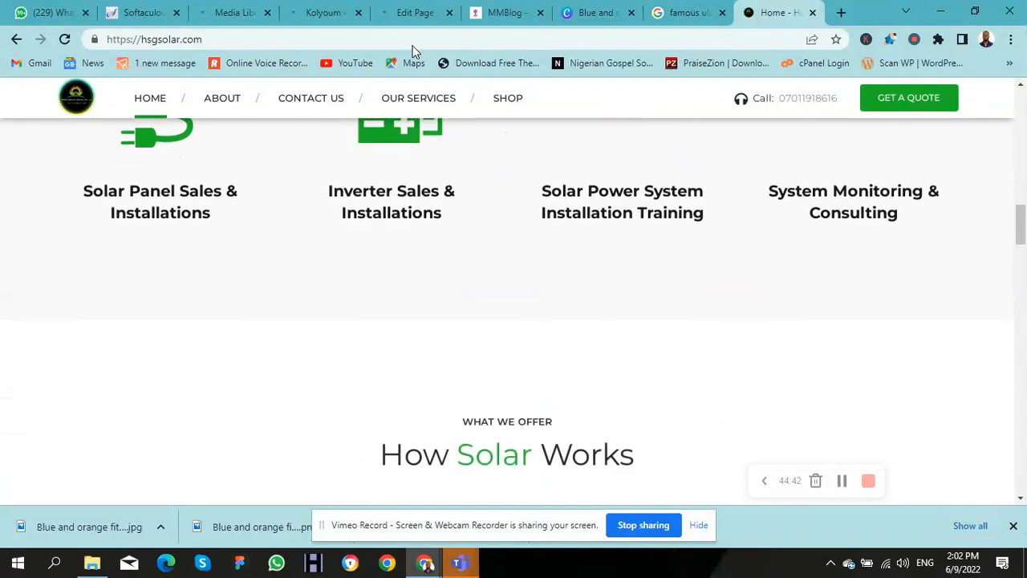
key(Down)
key(Down)
key(Down)
key(Down)
key(Down)
key(Down)
key(Down)
key(Down)
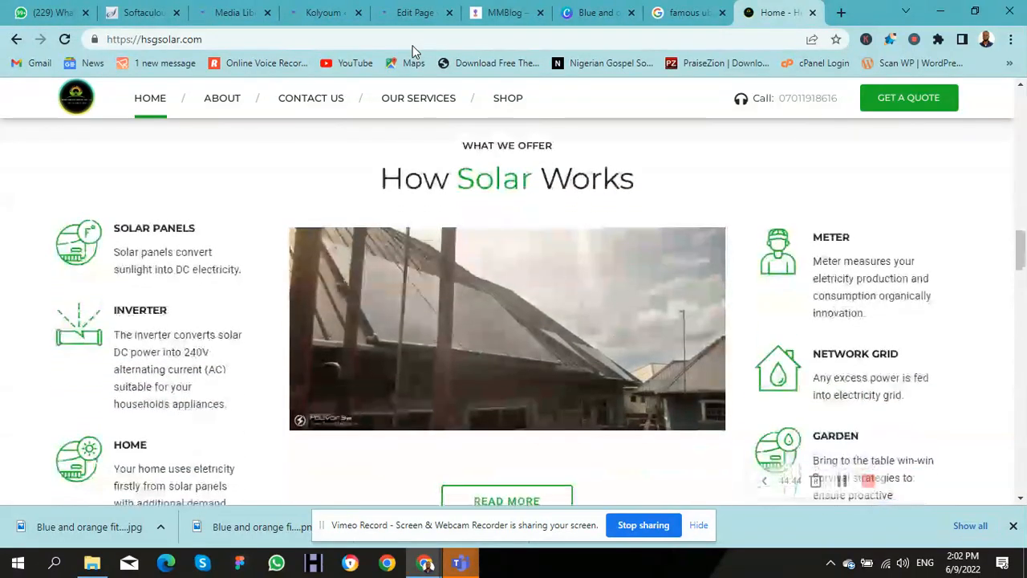
key(Down)
key(Down)
key(Down)
key(Down)
key(Down)
key(Down)
key(Down)
key(Down)
key(Down)
key(Down)
key(Down)
key(Down)
key(Down)
key(Down)
key(Down)
key(Down)
key(Down)
key(Down)
key(Down)
key(Down)
key(Down)
key(Down)
key(Down)
key(Down)
key(Down)
key(Down)
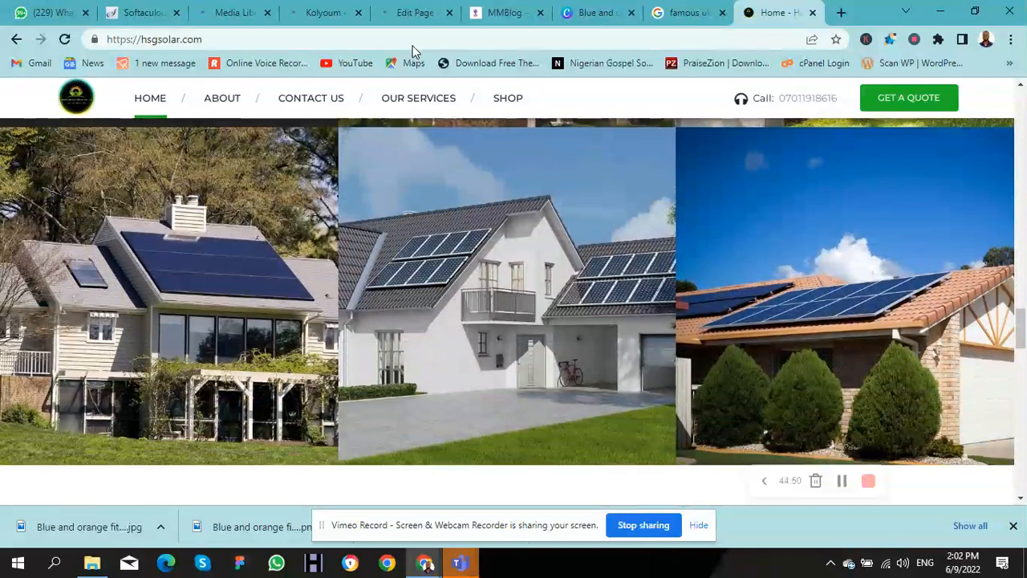
key(Down)
key(Down)
key(Down)
key(Down)
key(Down)
key(Down)
key(Down)
key(Down)
key(Down)
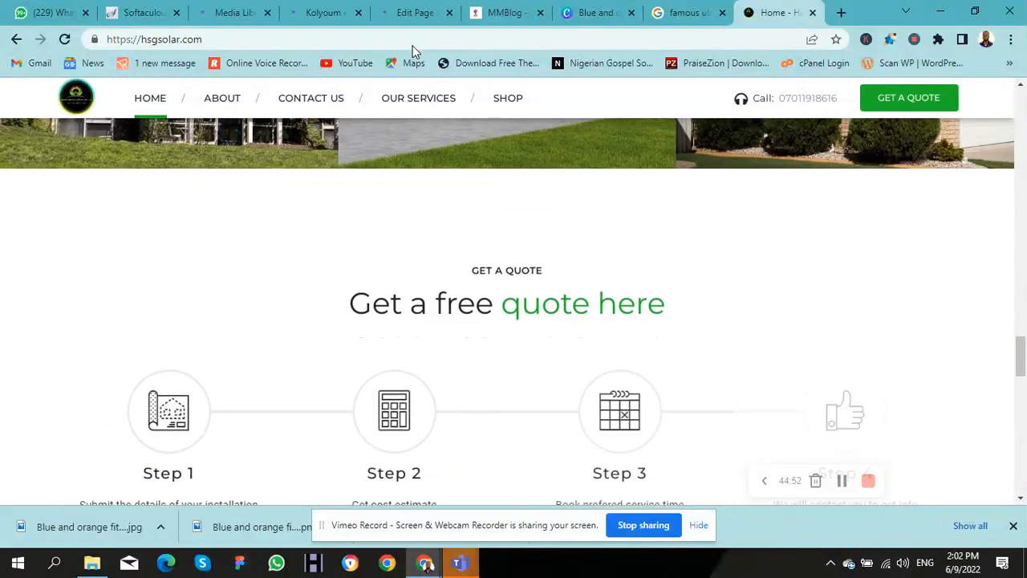
key(Down)
key(Down)
key(Down)
key(Down)
key(Down)
key(Down)
key(Down)
key(Down)
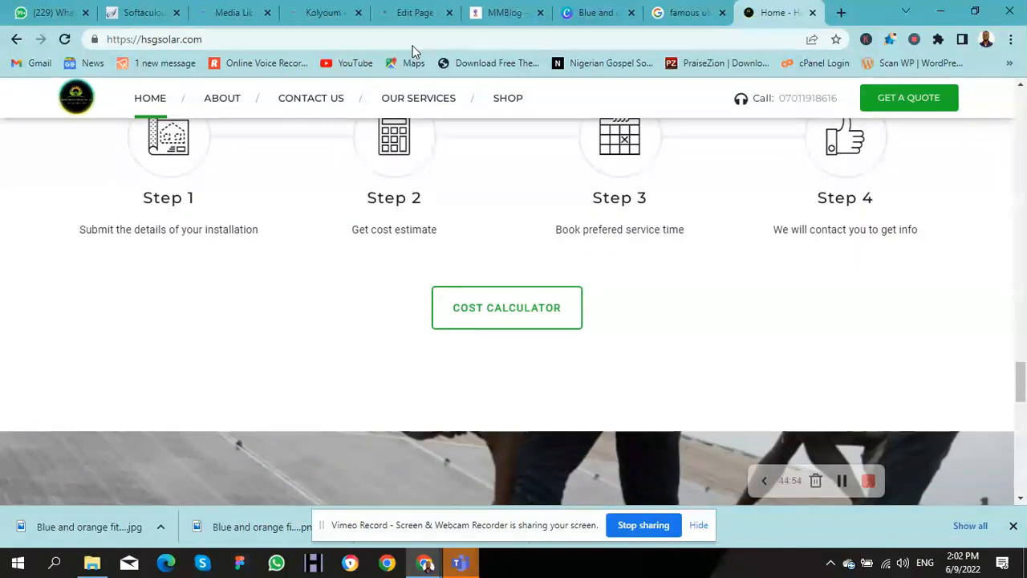
key(Down)
key(Down)
key(Down)
key(Down)
key(Down)
key(Down)
key(Down)
key(Down)
key(Down)
key(Down)
key(Down)
key(Down)
key(Down)
key(Down)
key(Down)
key(Down)
key(Down)
key(Down)
key(Down)
key(Down)
key(Down)
key(Down)
key(Down)
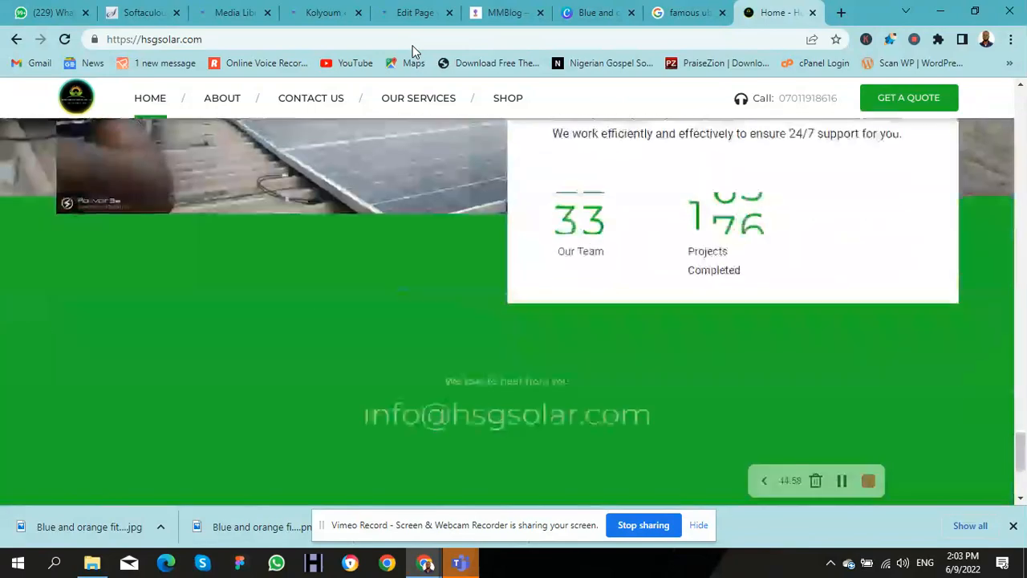
key(Down)
key(Down)
key(Down)
key(Down)
key(Down)
key(Down)
key(Down)
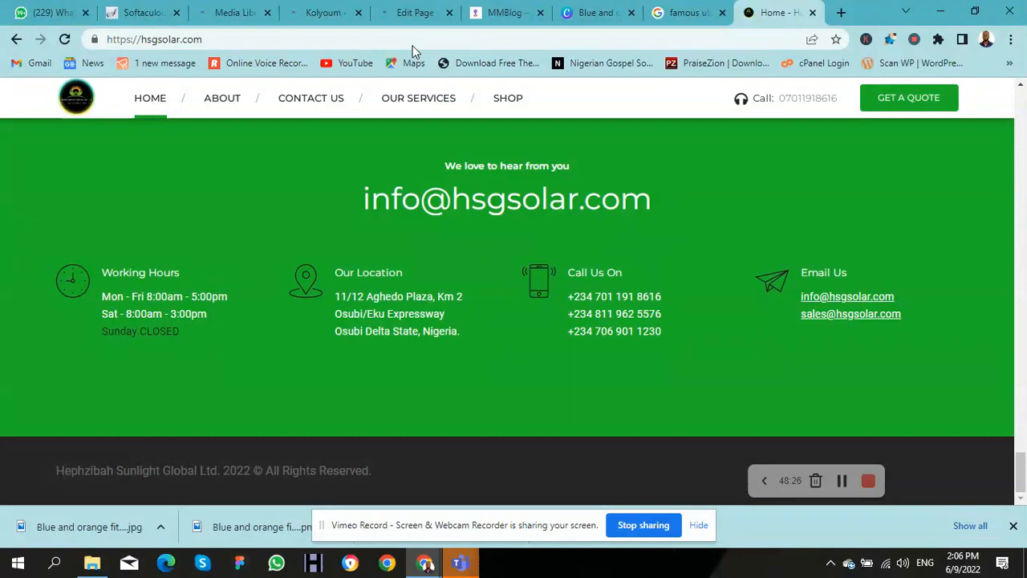
Step: Scroll back up from the footer contact details past About us toward the homepage top
key(Up)
key(Up)
key(Up)
key(Up)
key(Up)
key(Up)
key(Up)
key(Up)
key(Up)
key(Up)
key(Up)
key(Up)
key(Up)
key(Up)
key(Up)
key(Up)
key(Up)
key(Up)
key(Up)
key(Up)
key(Up)
key(Up)
key(Up)
key(Up)
key(Up)
key(Up)
key(Up)
key(Up)
key(Up)
key(Up)
key(Up)
key(Up)
key(Up)
key(Up)
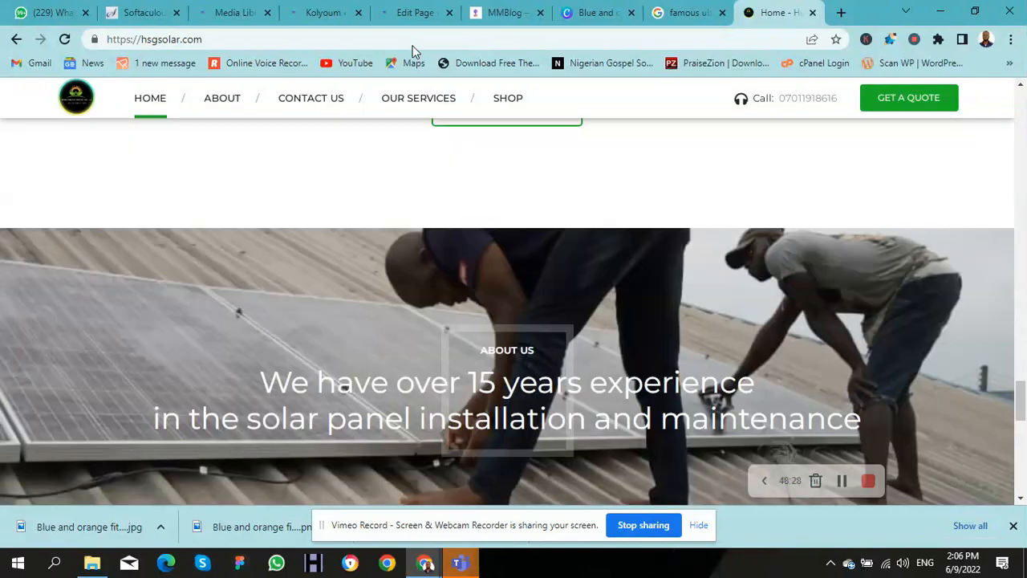
key(Up)
key(Up)
key(Up)
key(Up)
key(Up)
key(Up)
key(Up)
key(Up)
key(Up)
key(Up)
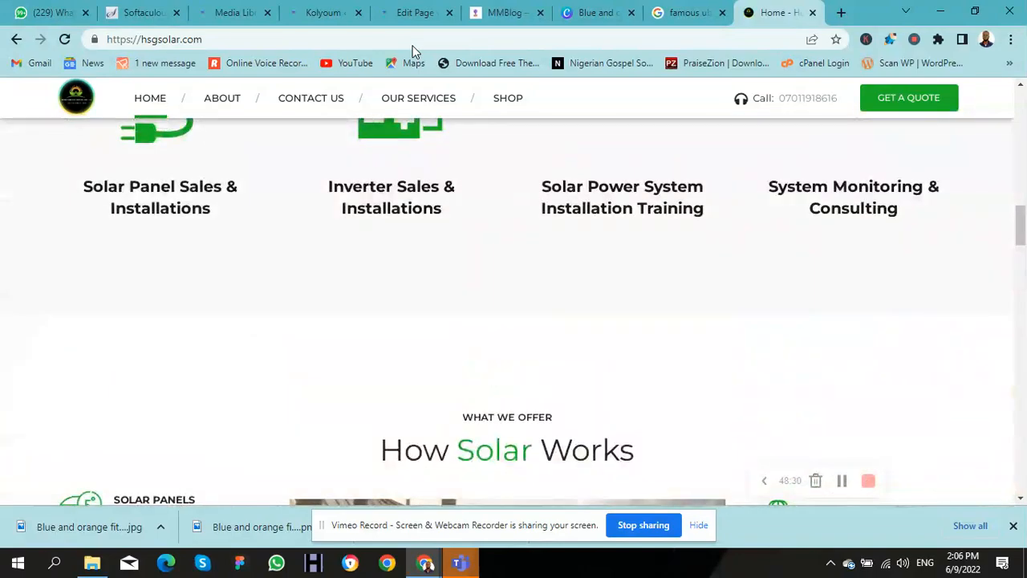
key(Up)
key(Up)
key(Up)
key(Up)
key(Up)
key(Up)
key(Up)
key(Up)
key(Up)
key(Up)
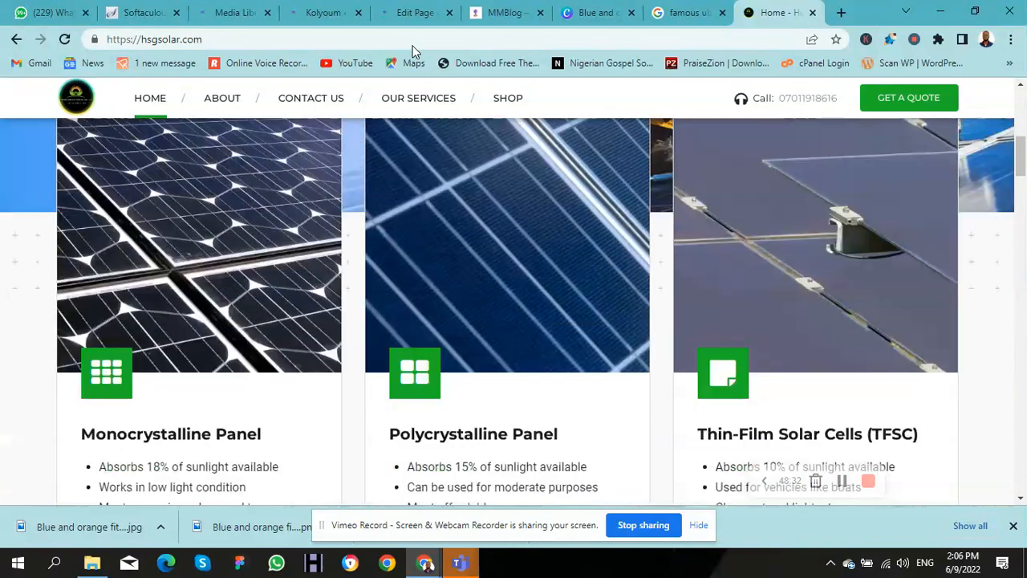